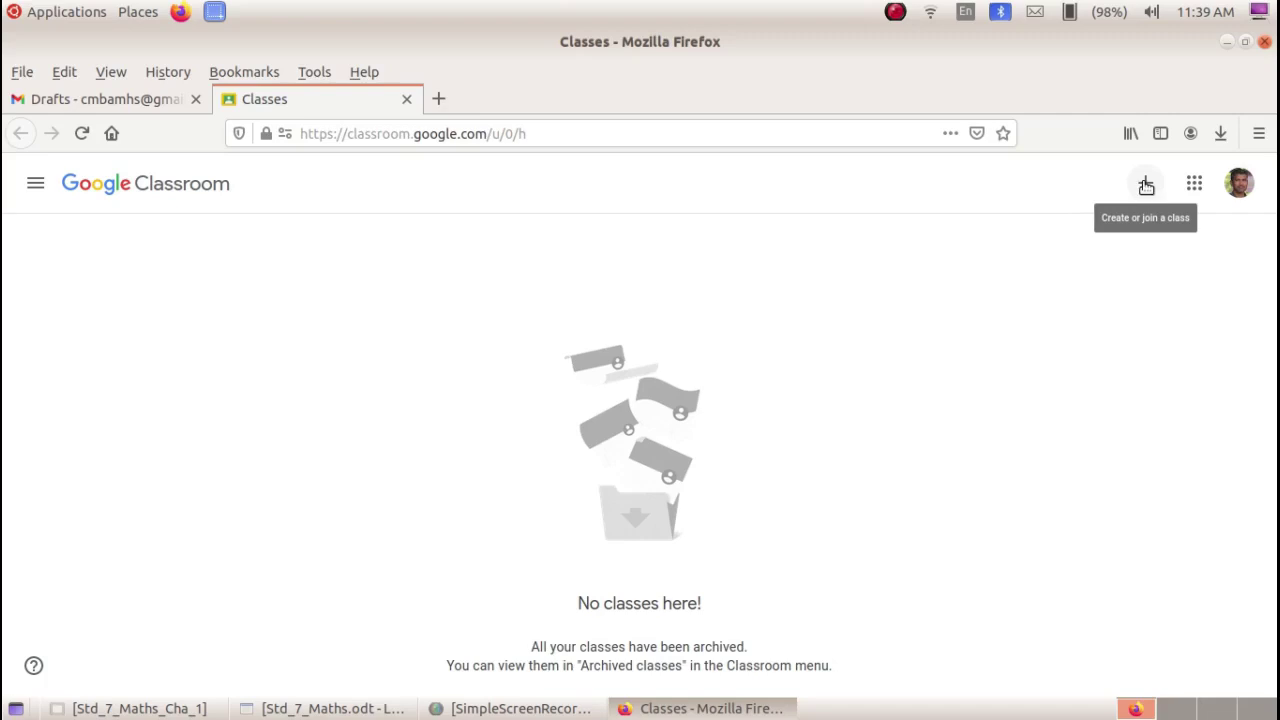
# Step: Start creating a new class and accept the notice about not using Classroom at a school with students
pyautogui.click(1146, 186)
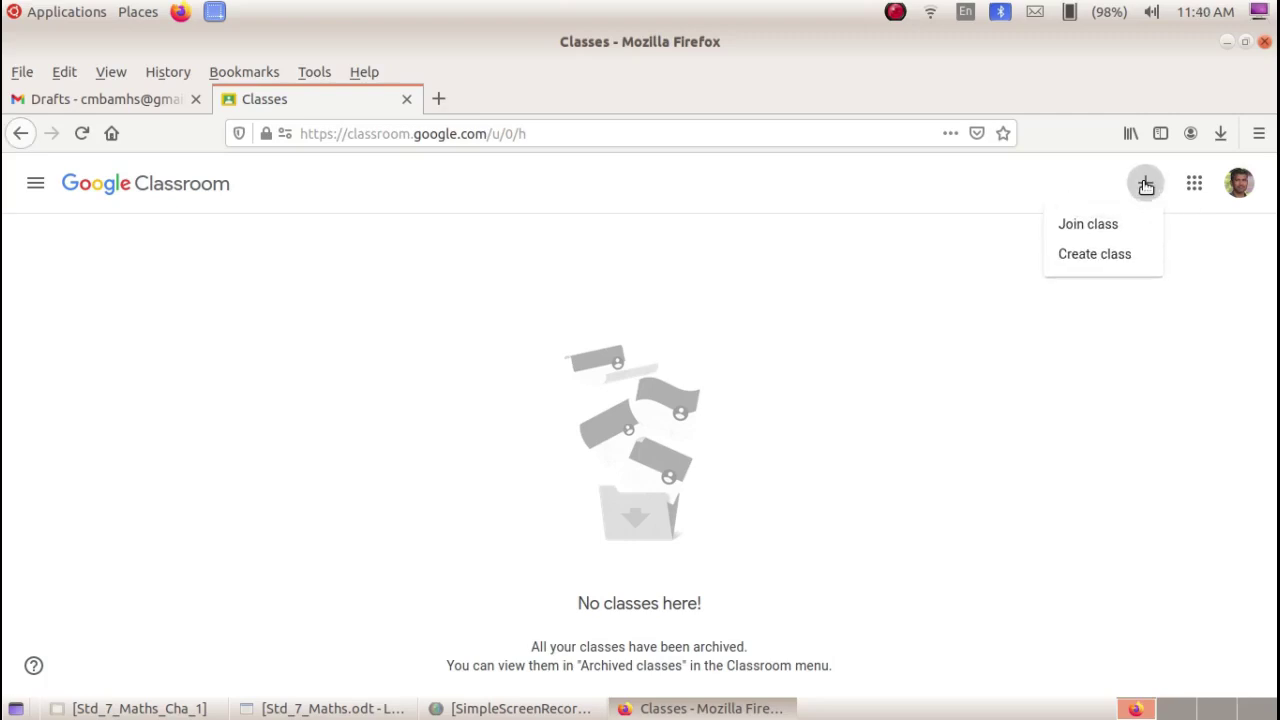
pyautogui.click(1120, 255)
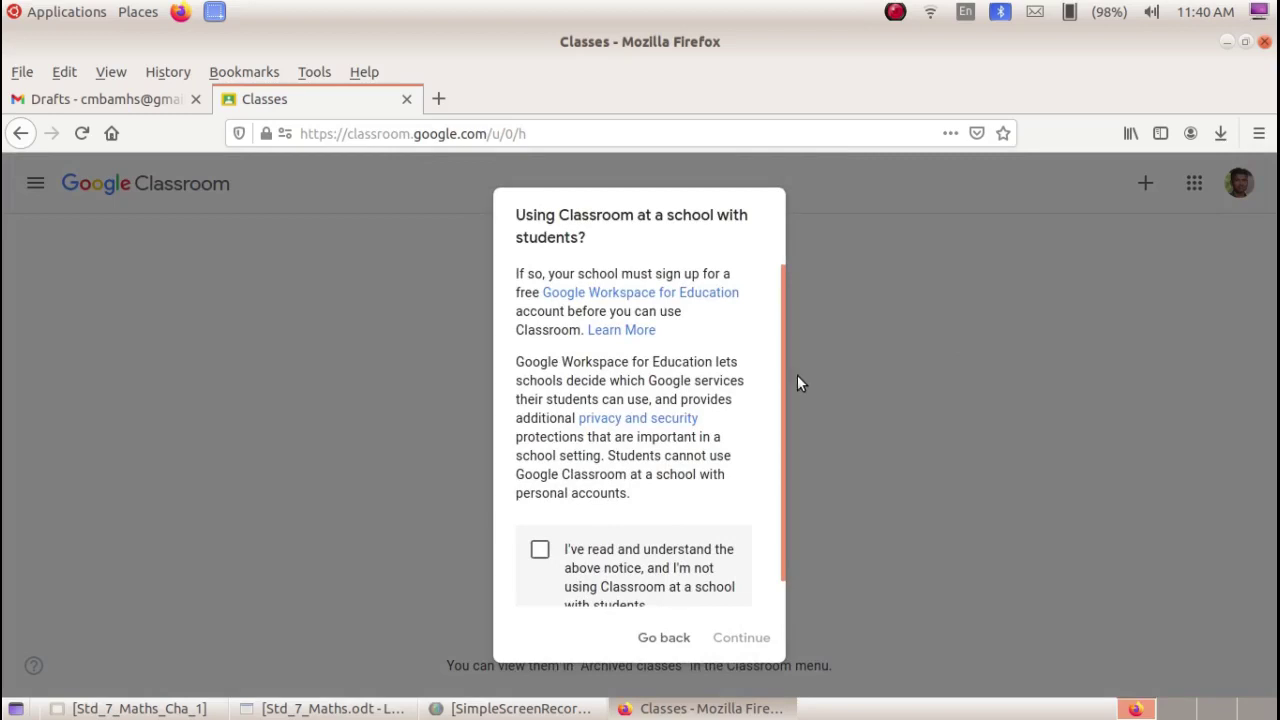
pyautogui.moveTo(779, 346); pyautogui.dragTo(778, 304)
pyautogui.scroll(-1, 670, 362)
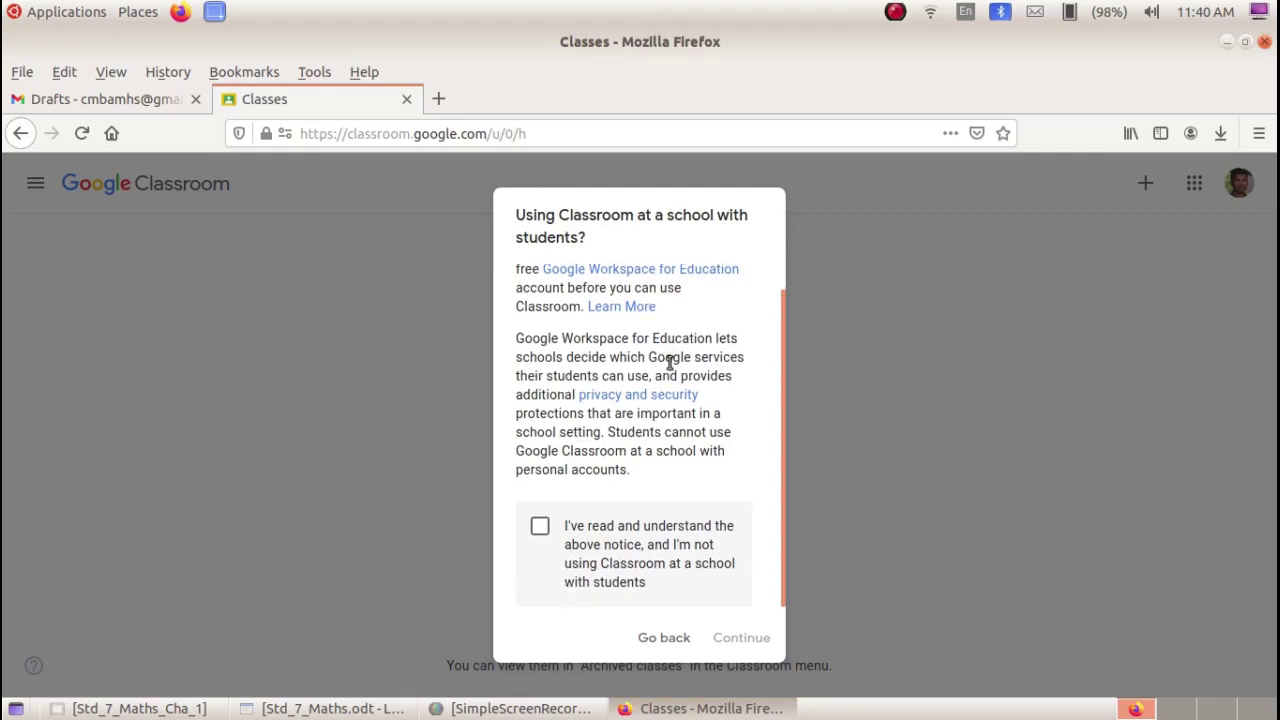
pyautogui.click(540, 527)
pyautogui.click(752, 639)
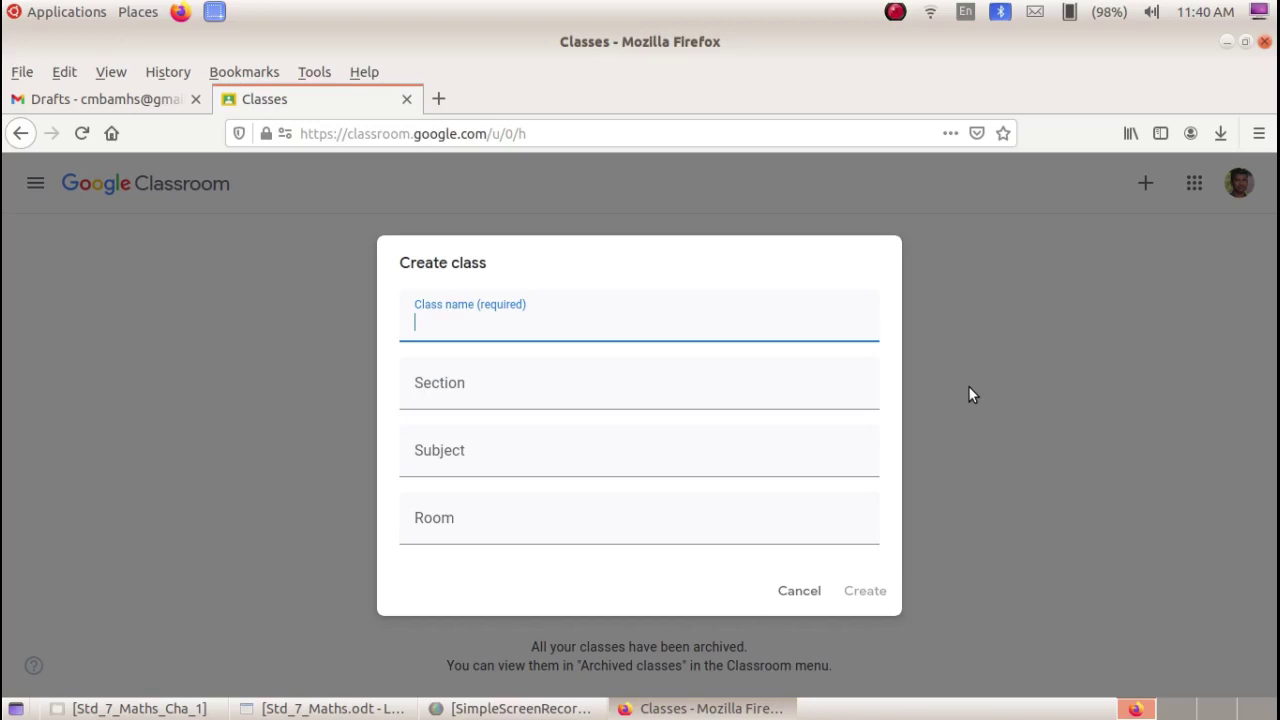
# Step: Create the class with name Mathematics, section "Standard : 7 Div : A", subject Mathematics and room 1
pyautogui.write('Mathematics')
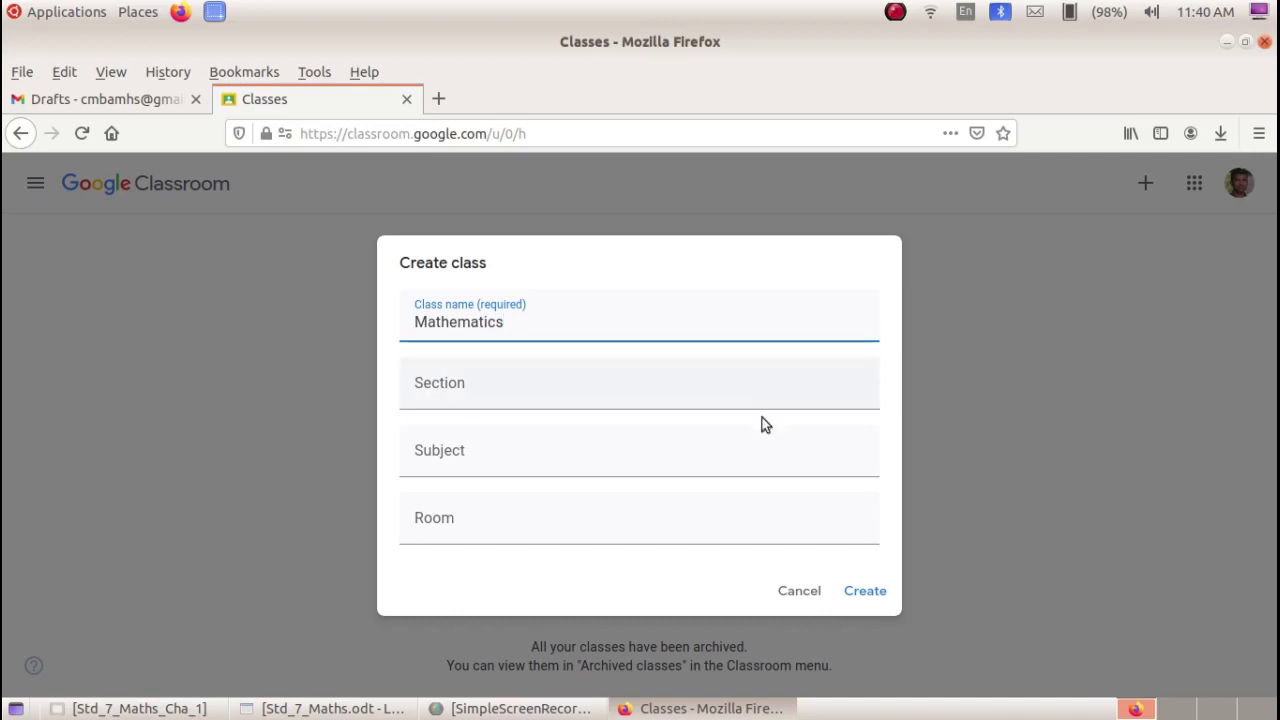
pyautogui.click(473, 386)
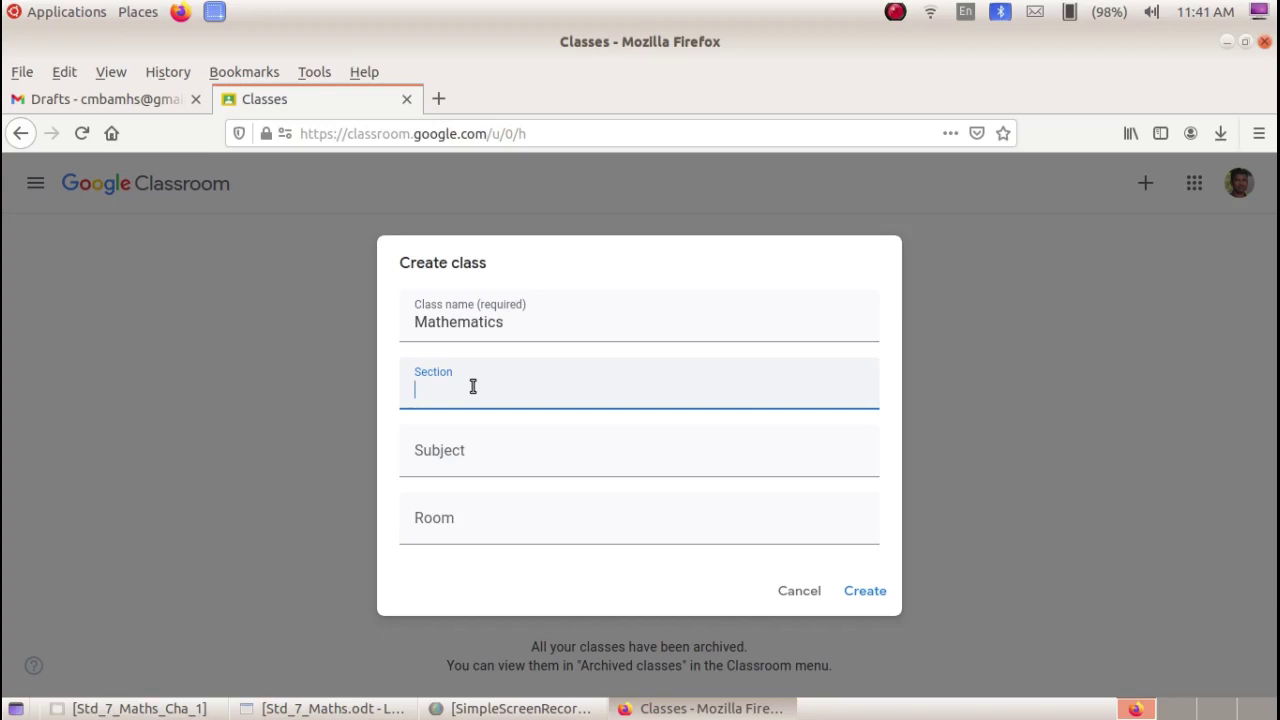
pyautogui.write('Standard : 7  Div : A')
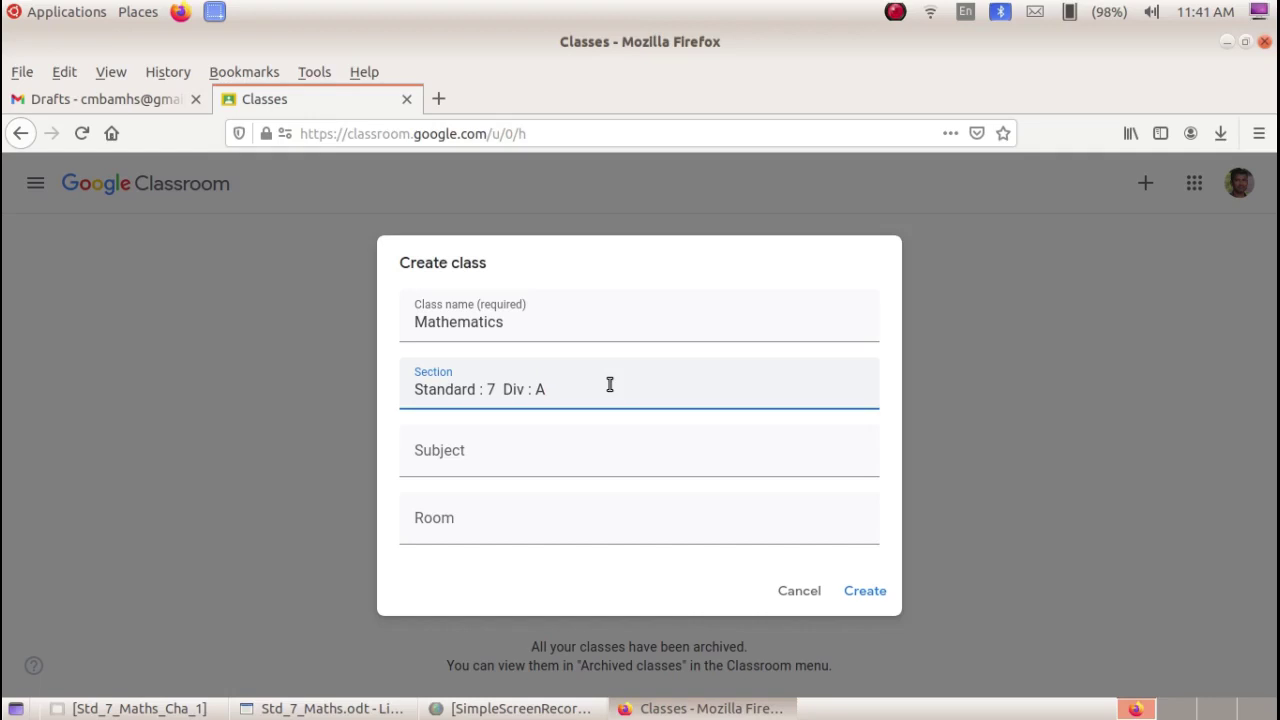
pyautogui.click(516, 461)
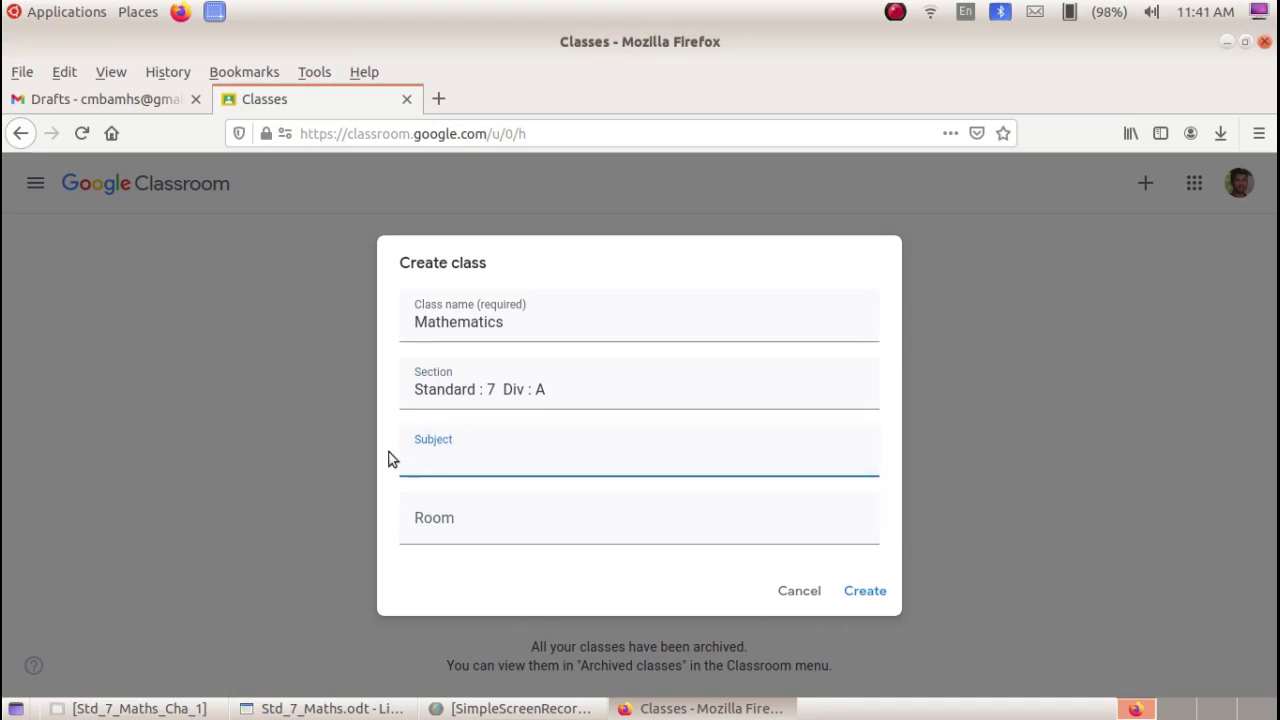
pyautogui.write('ma')
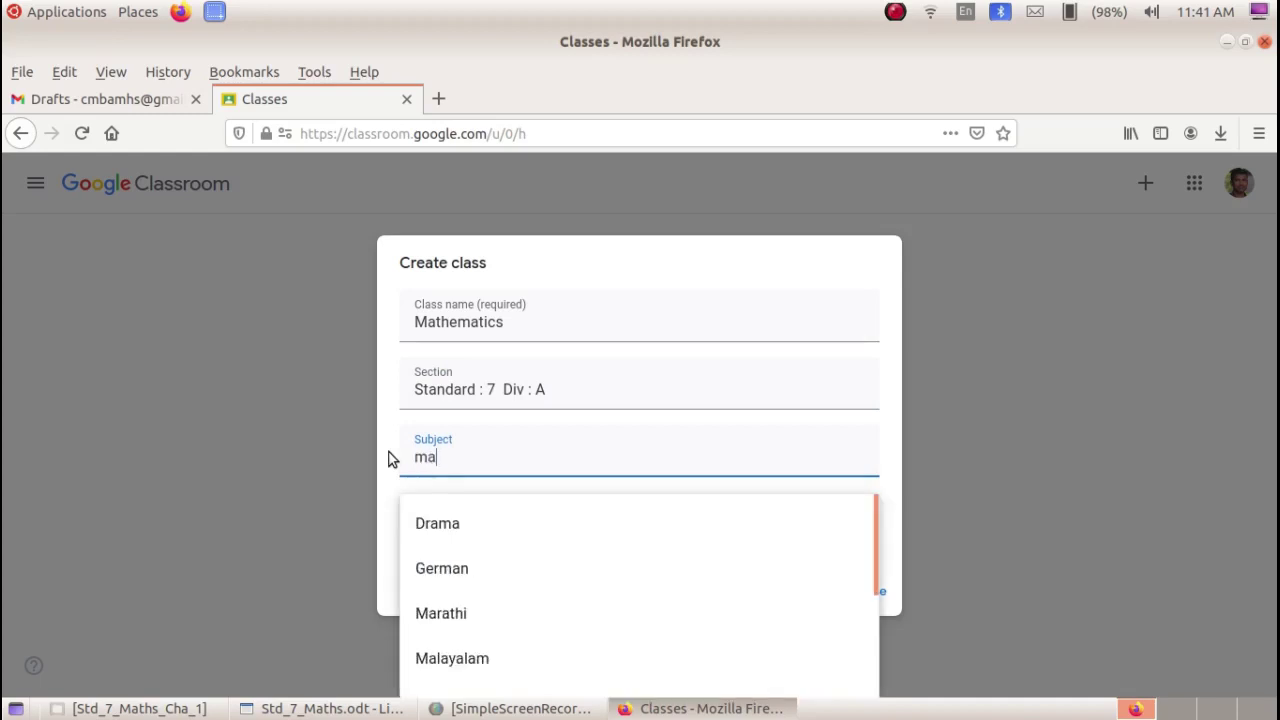
pyautogui.scroll(-3, 490, 565)
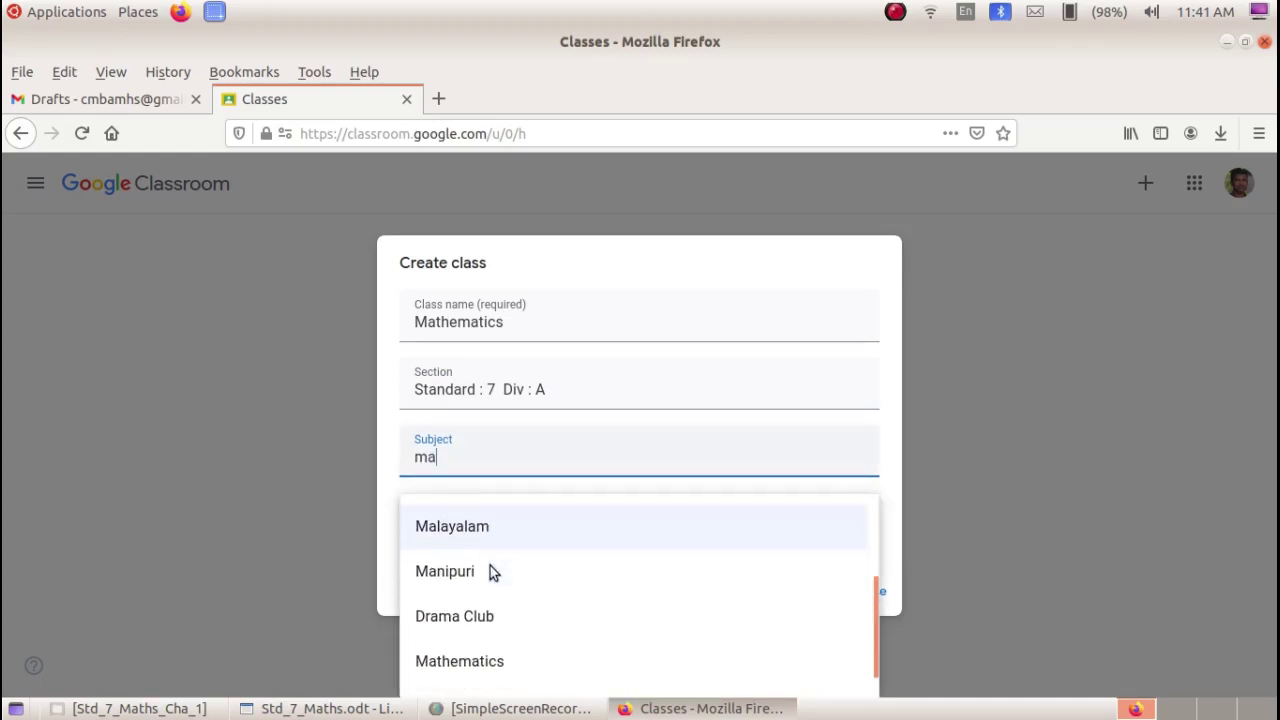
pyautogui.click(508, 630)
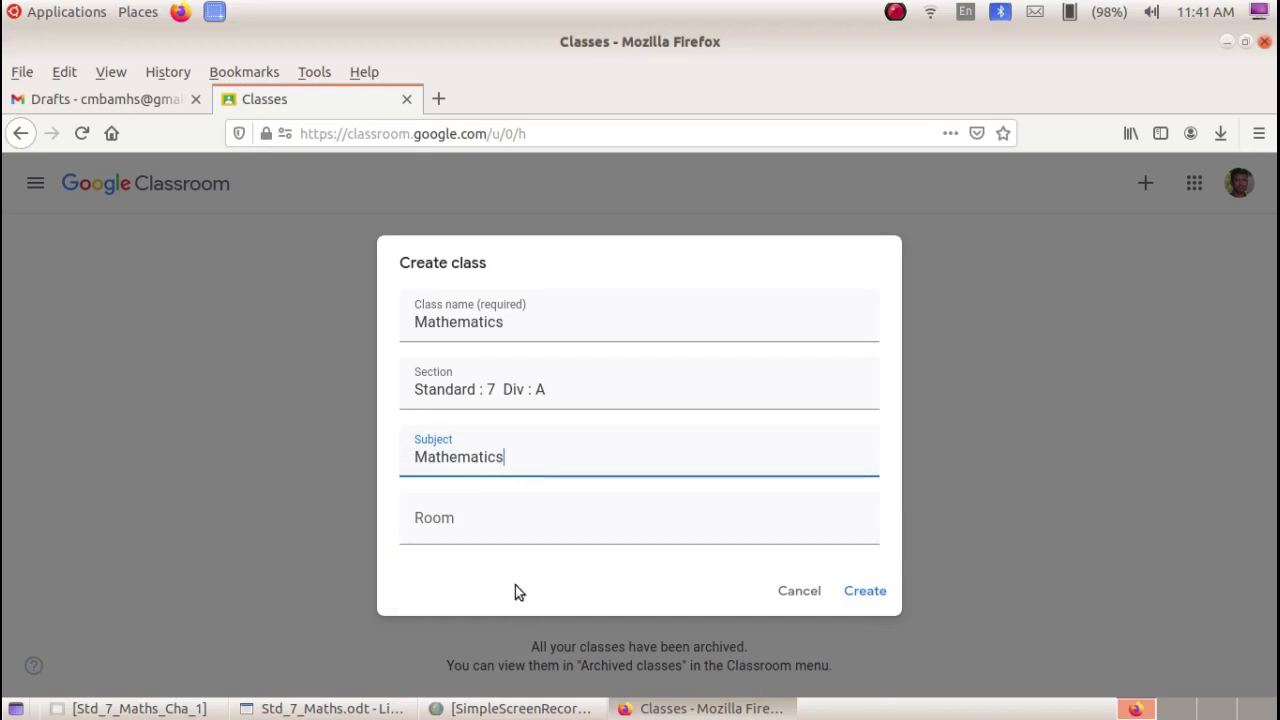
pyautogui.click(468, 519)
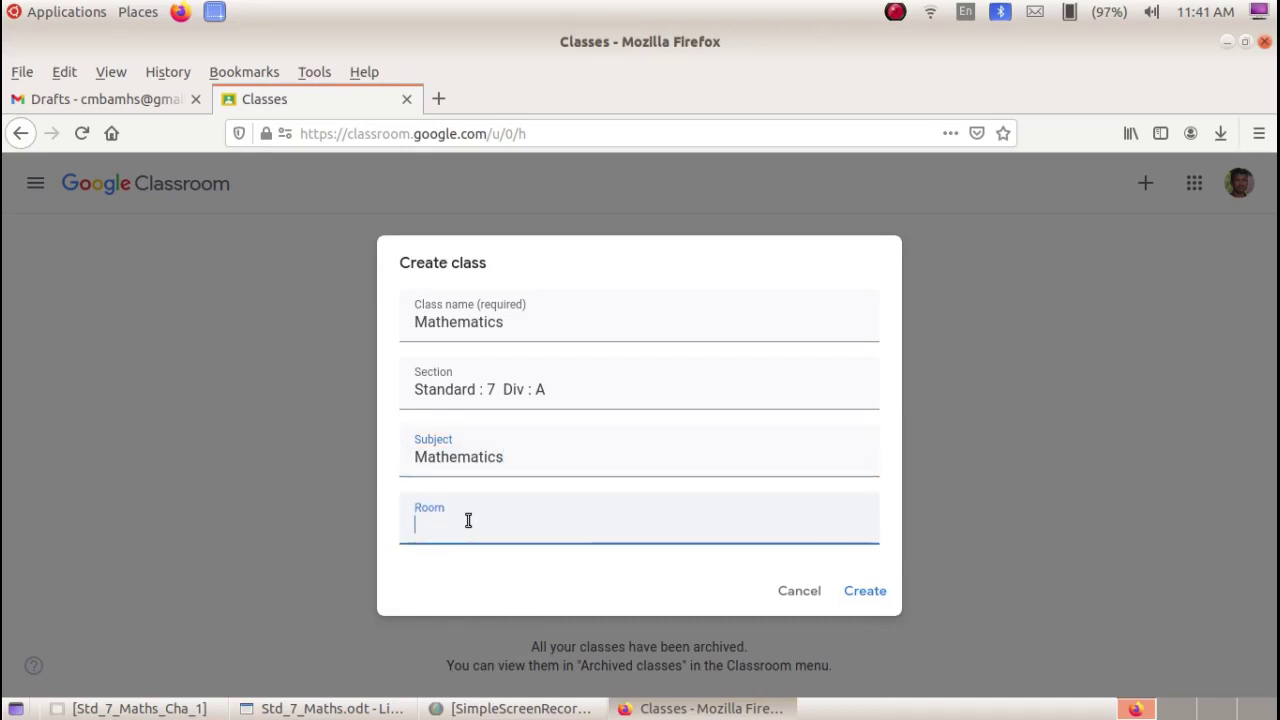
pyautogui.write('1')
pyautogui.click(862, 590)
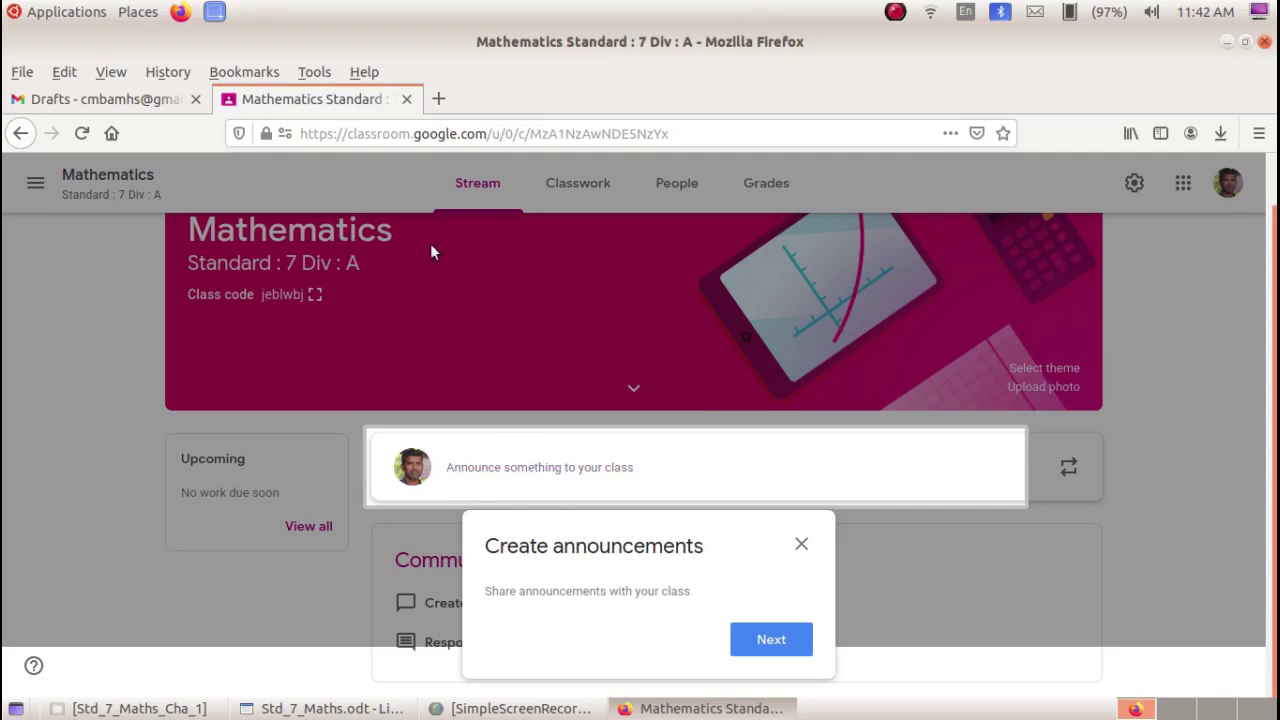
# Step: Dismiss the announcements tip and post the announcement "Welcome" to all students in the class stream
pyautogui.click(801, 544)
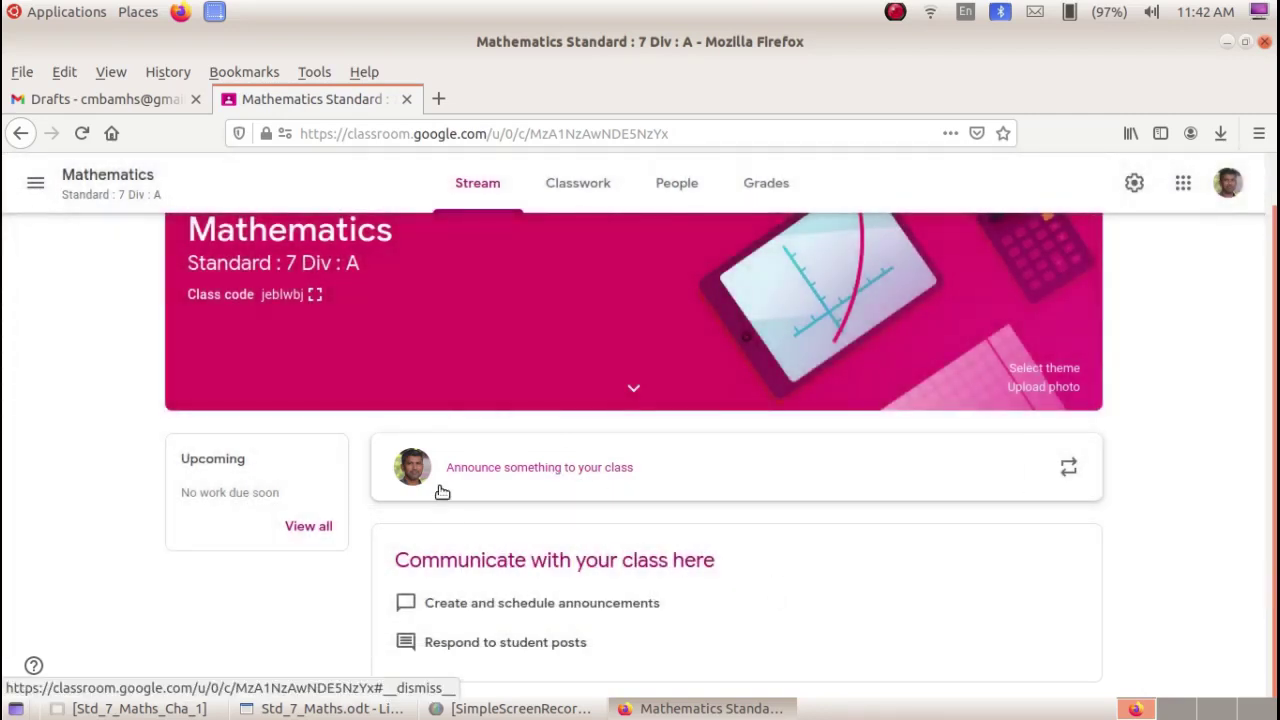
pyautogui.click(582, 480)
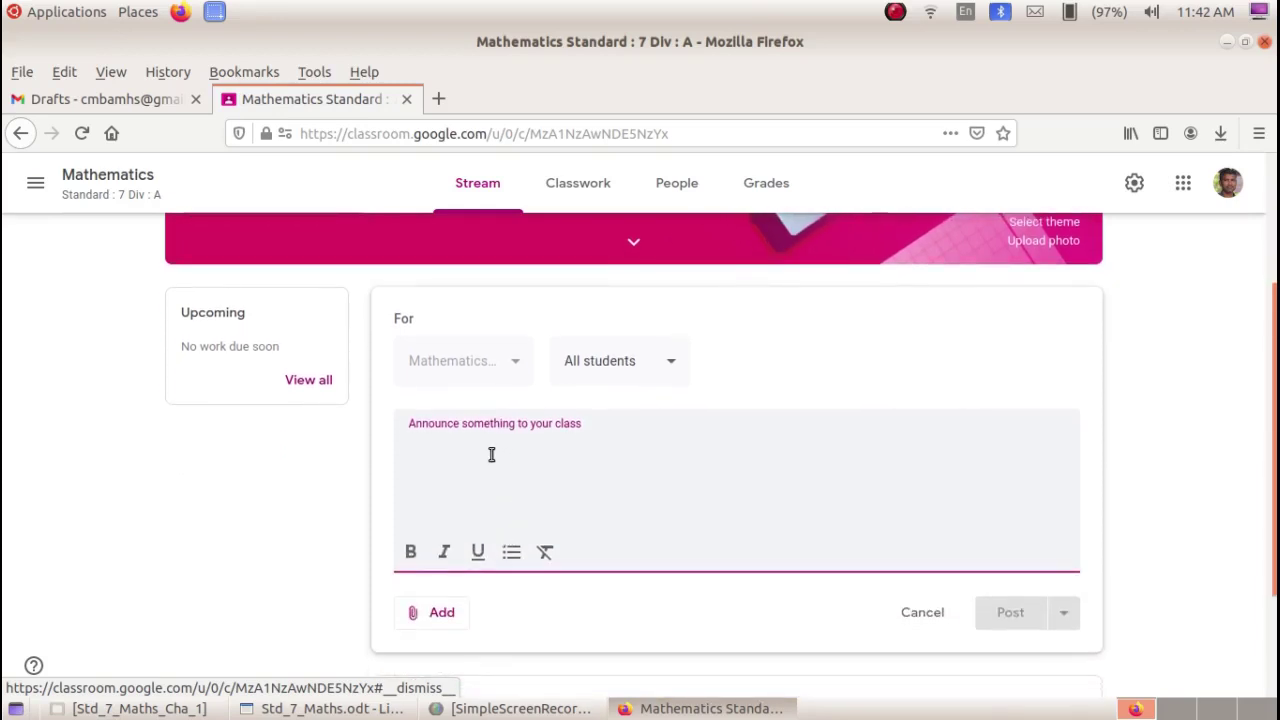
pyautogui.write('Welcome')
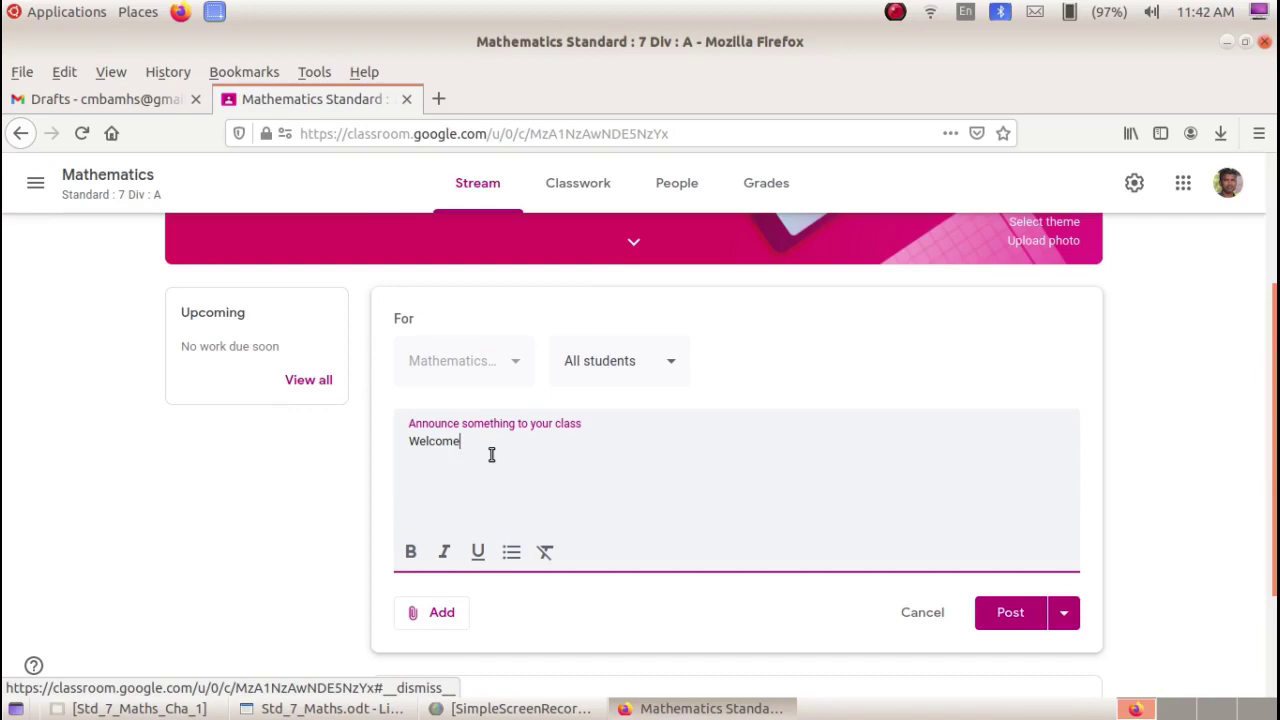
pyautogui.click(1012, 617)
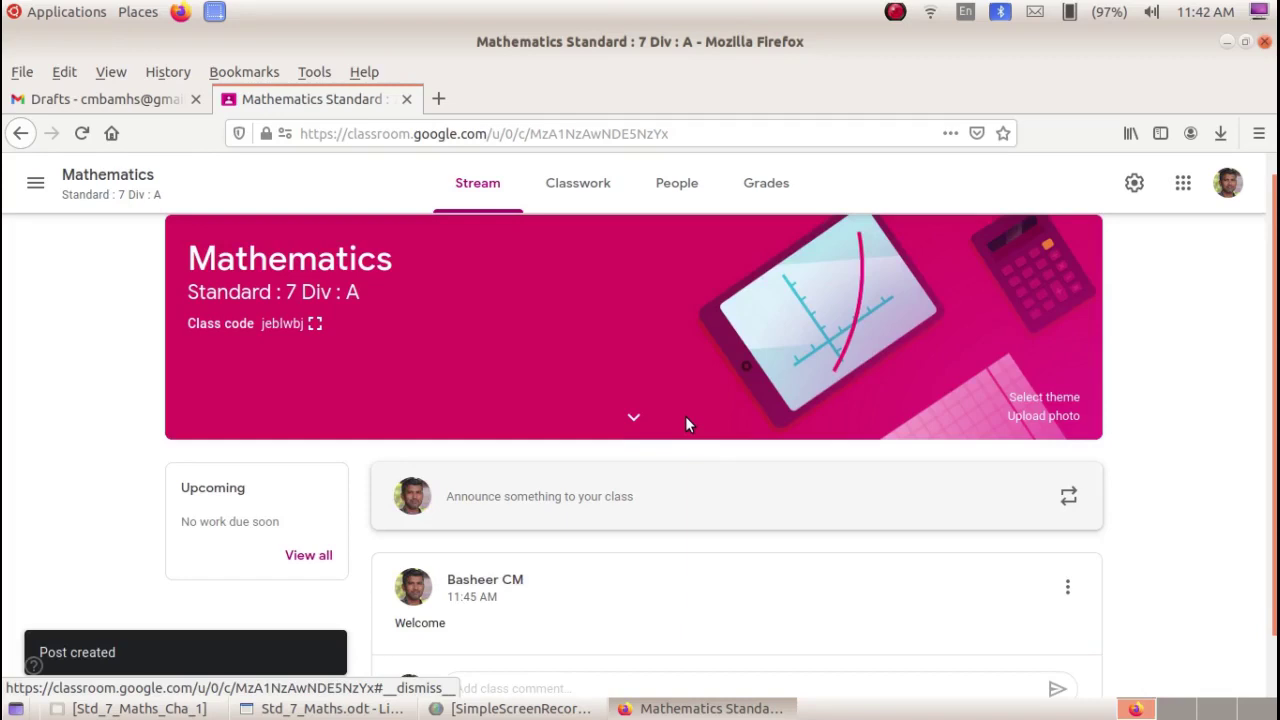
pyautogui.scroll(-1, 685, 416)
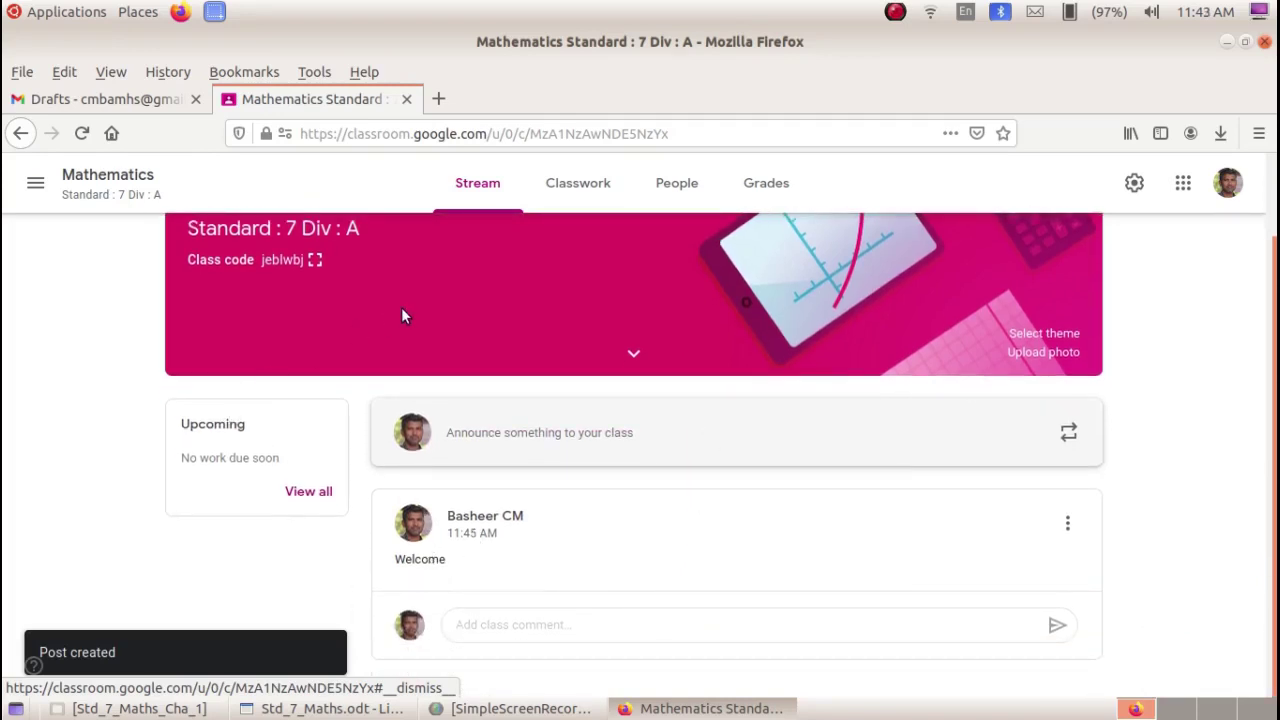
# Step: Look through the class's Classwork, People and Grades pages
pyautogui.click(587, 190)
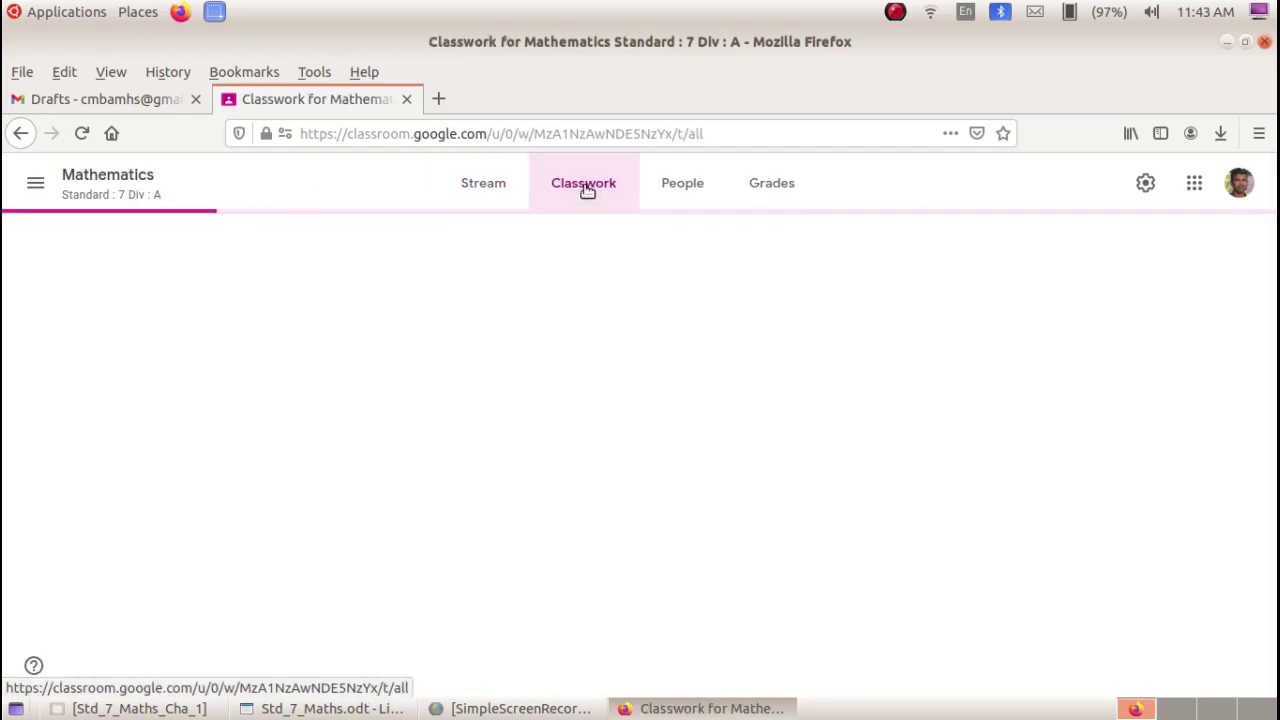
pyautogui.click(680, 190)
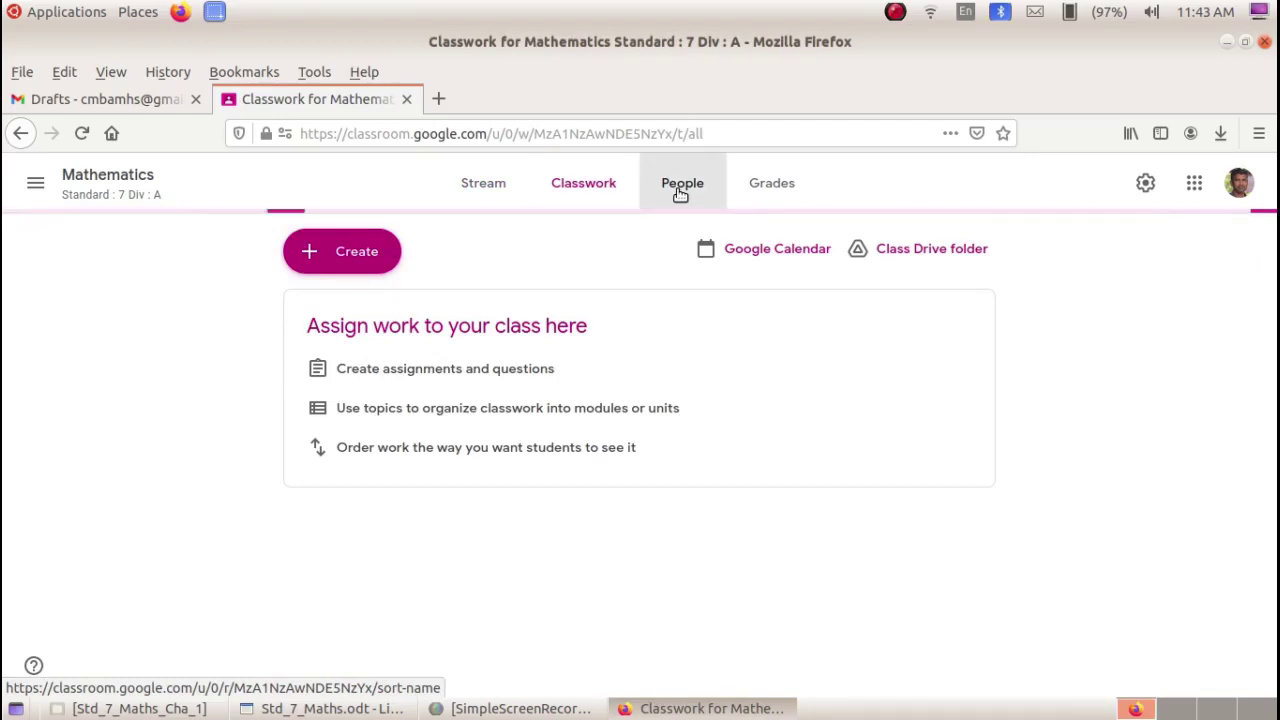
pyautogui.click(770, 190)
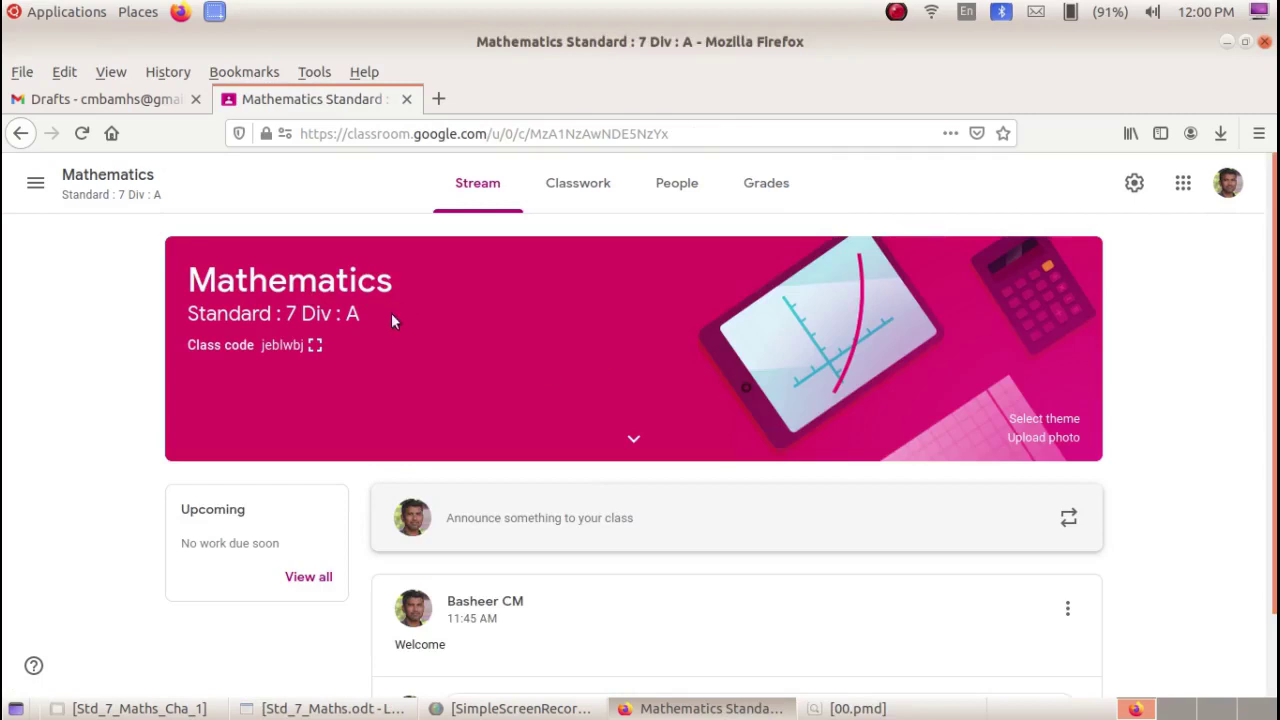
# Step: Change the class theme to the blue school bag and pencil image from the General gallery
pyautogui.click(1045, 418)
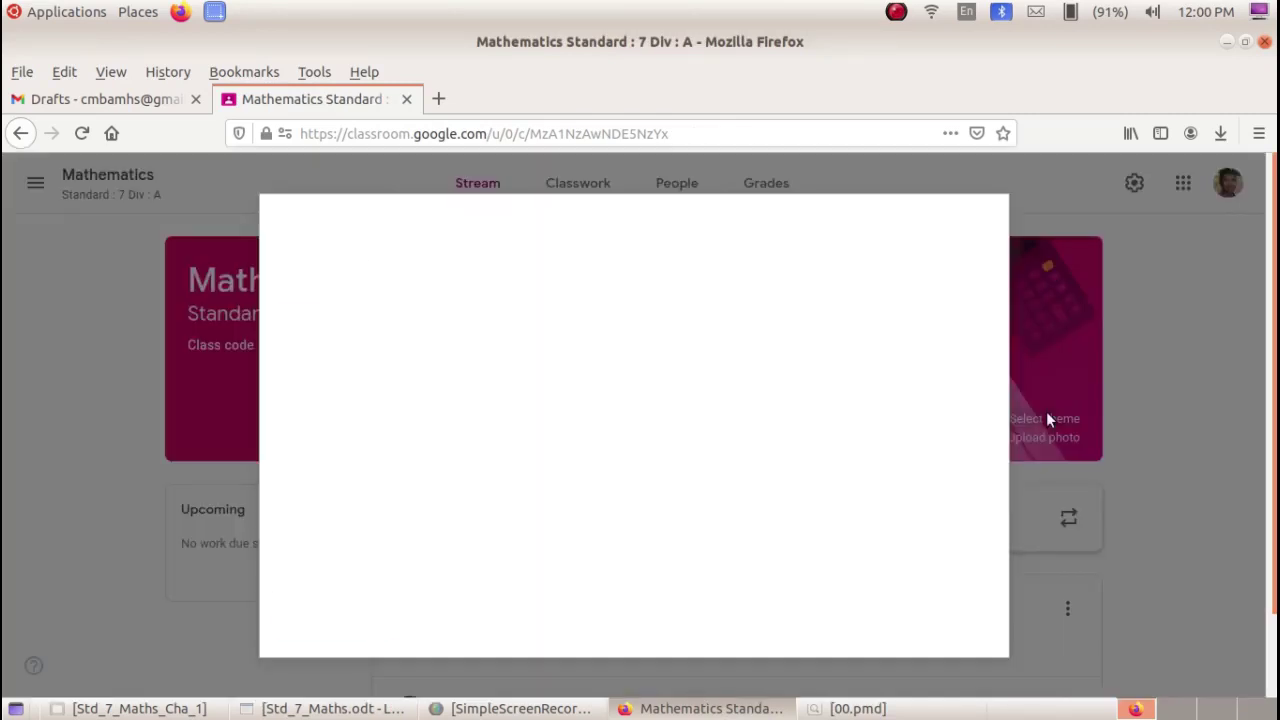
pyautogui.click(653, 389)
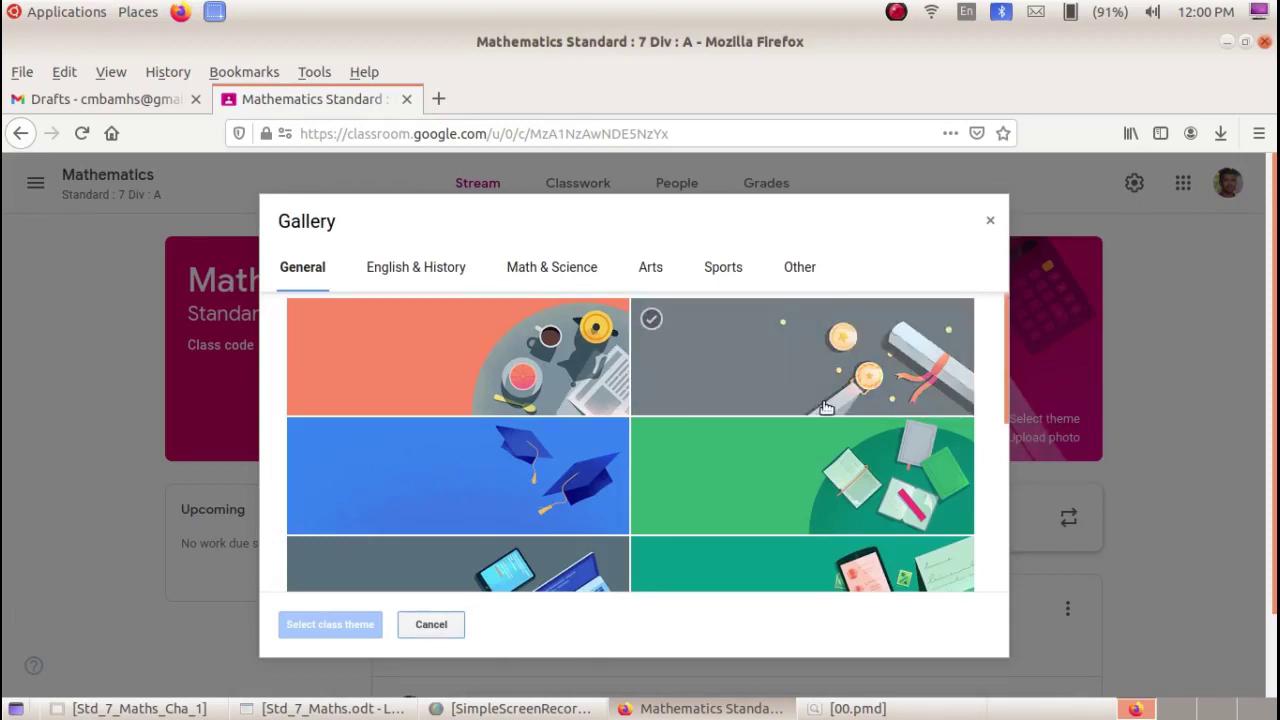
pyautogui.scroll(-3, 720, 420)
pyautogui.click(782, 416)
pyautogui.scroll(-2, 782, 416)
pyautogui.click(780, 417)
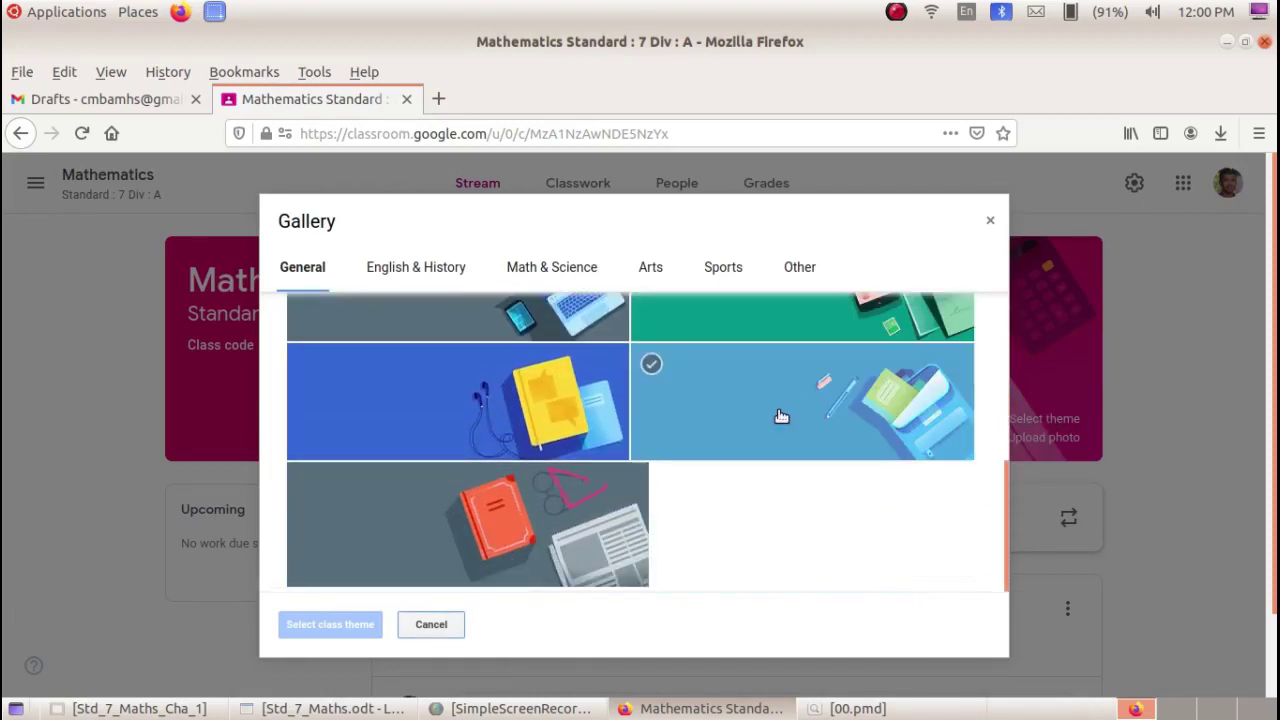
pyautogui.scroll(2, 860, 398)
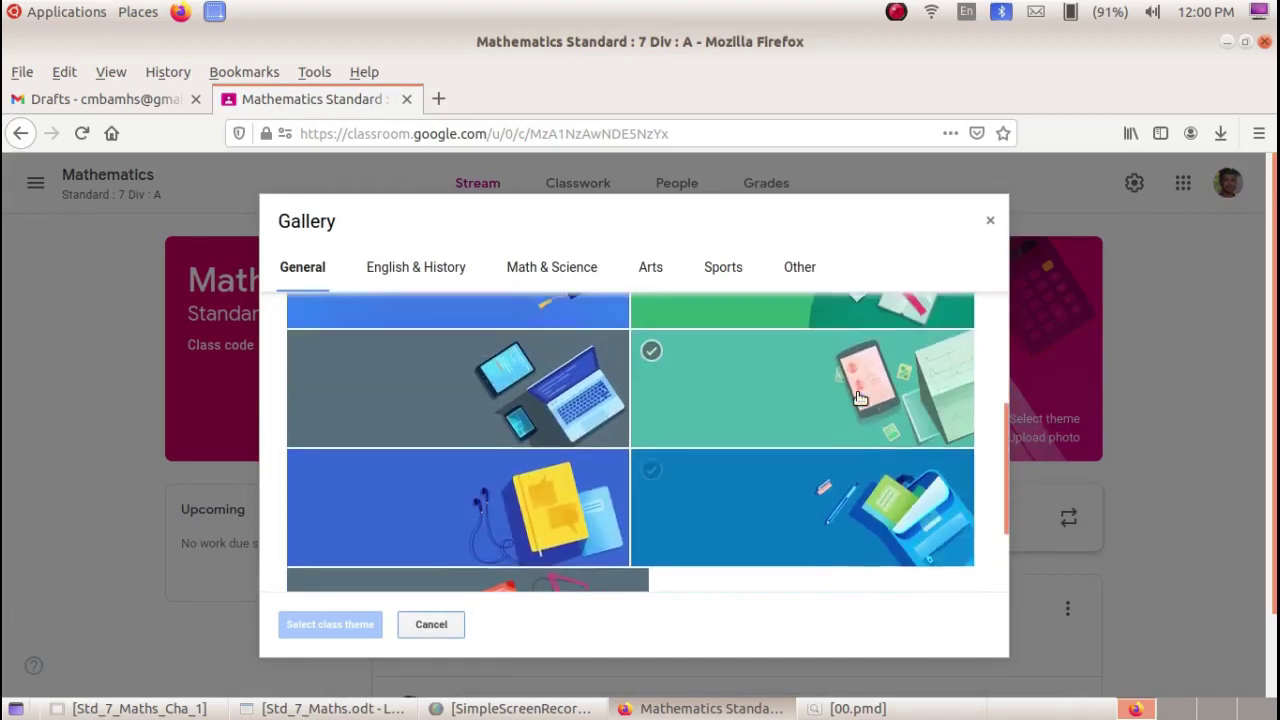
pyautogui.click(866, 485)
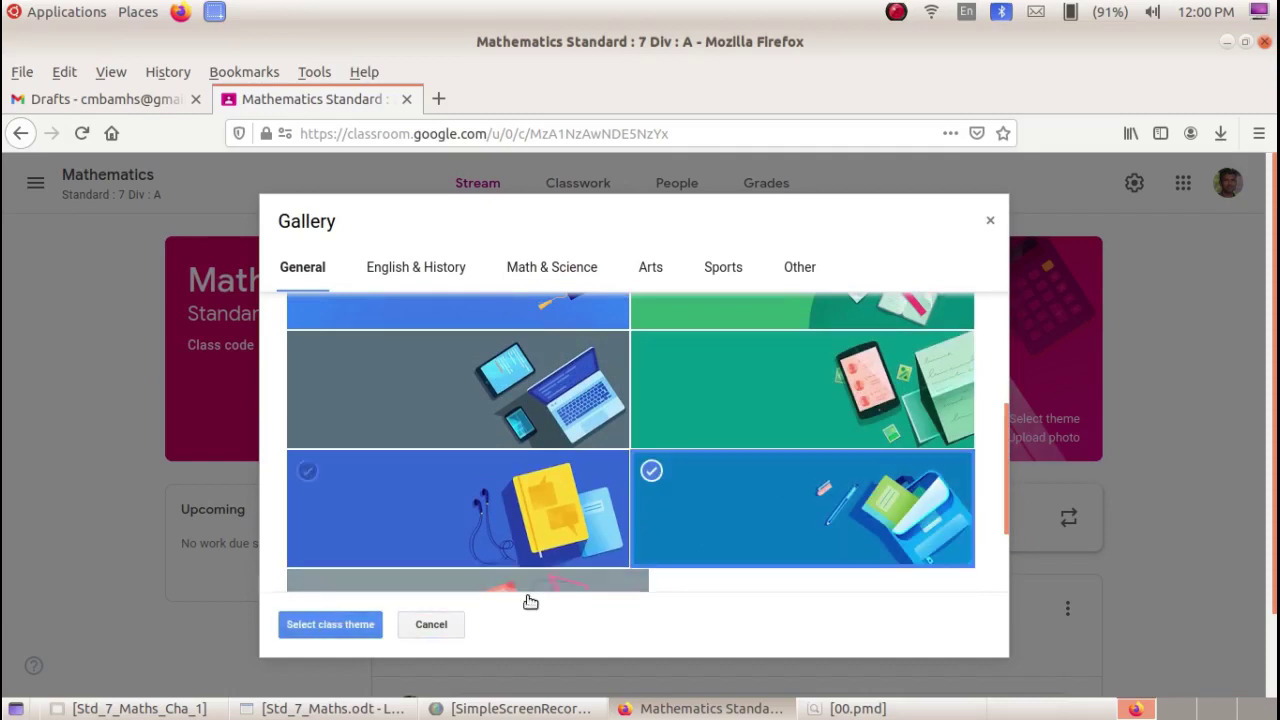
pyautogui.click(360, 628)
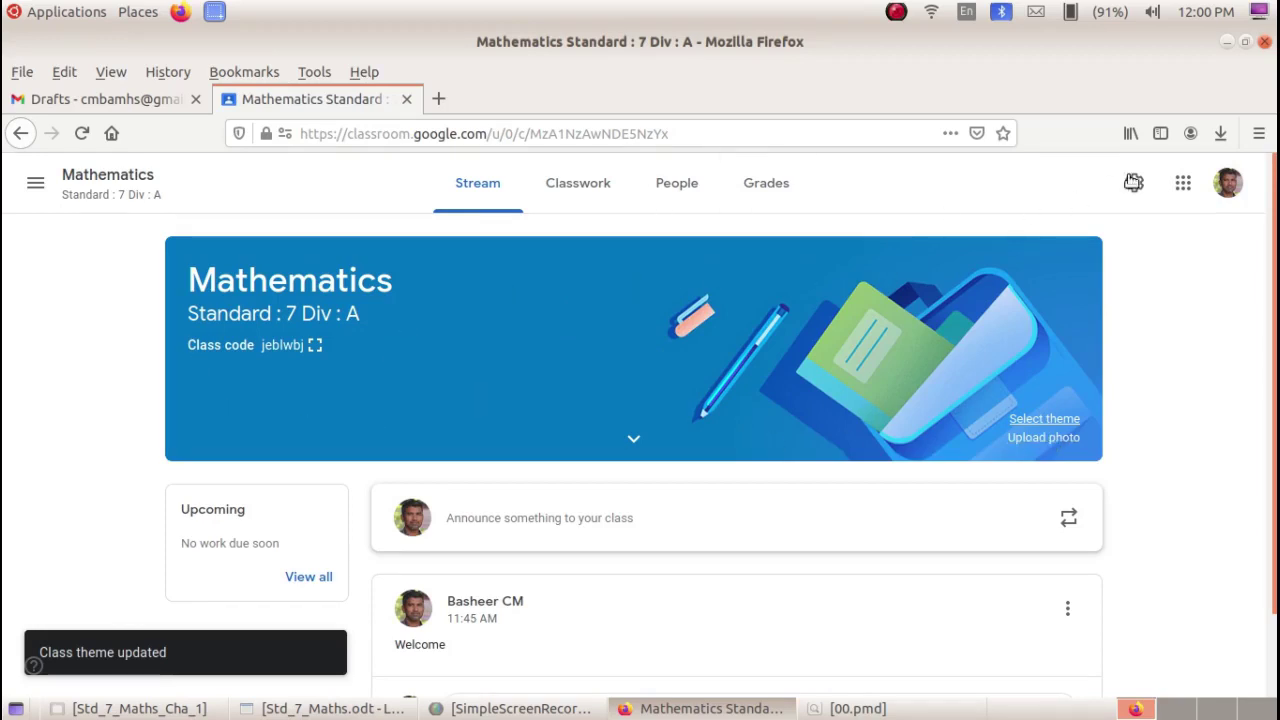
# Step: Switch to the Standard VII textbook PDF 00.pmd in the document viewer and open the Screenshot tool
pyautogui.click(1227, 42)
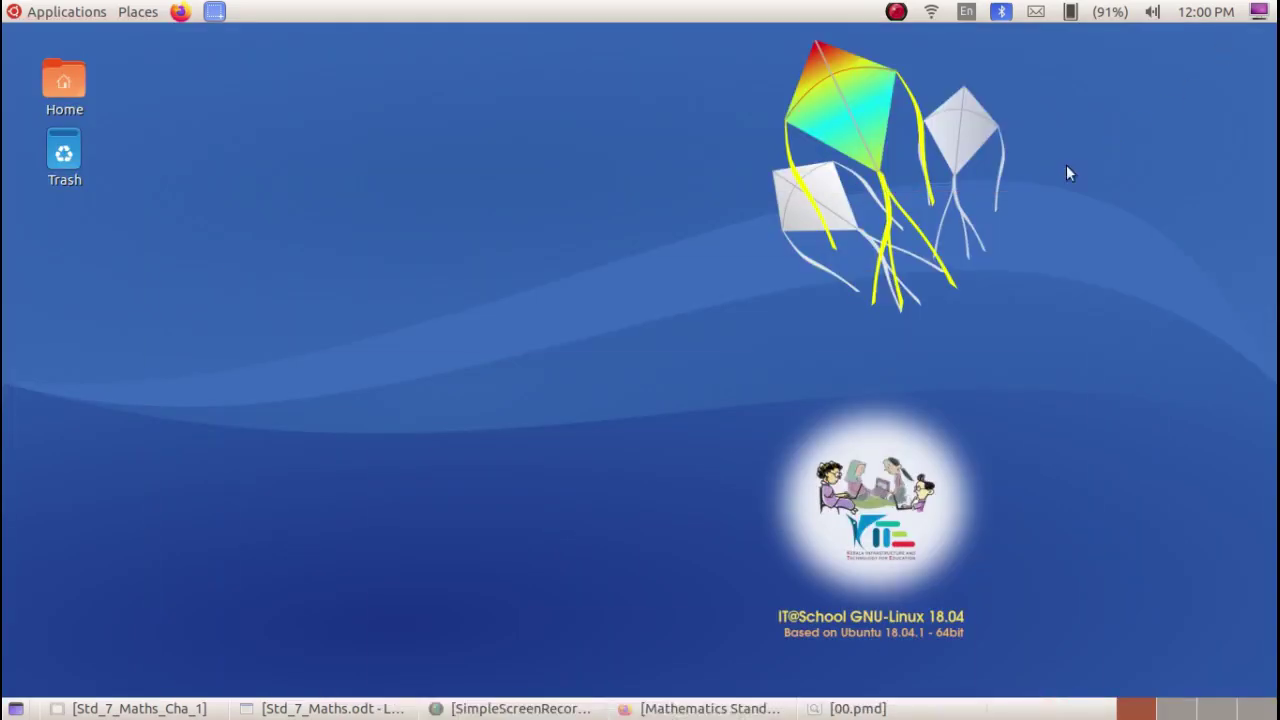
pyautogui.click(855, 708)
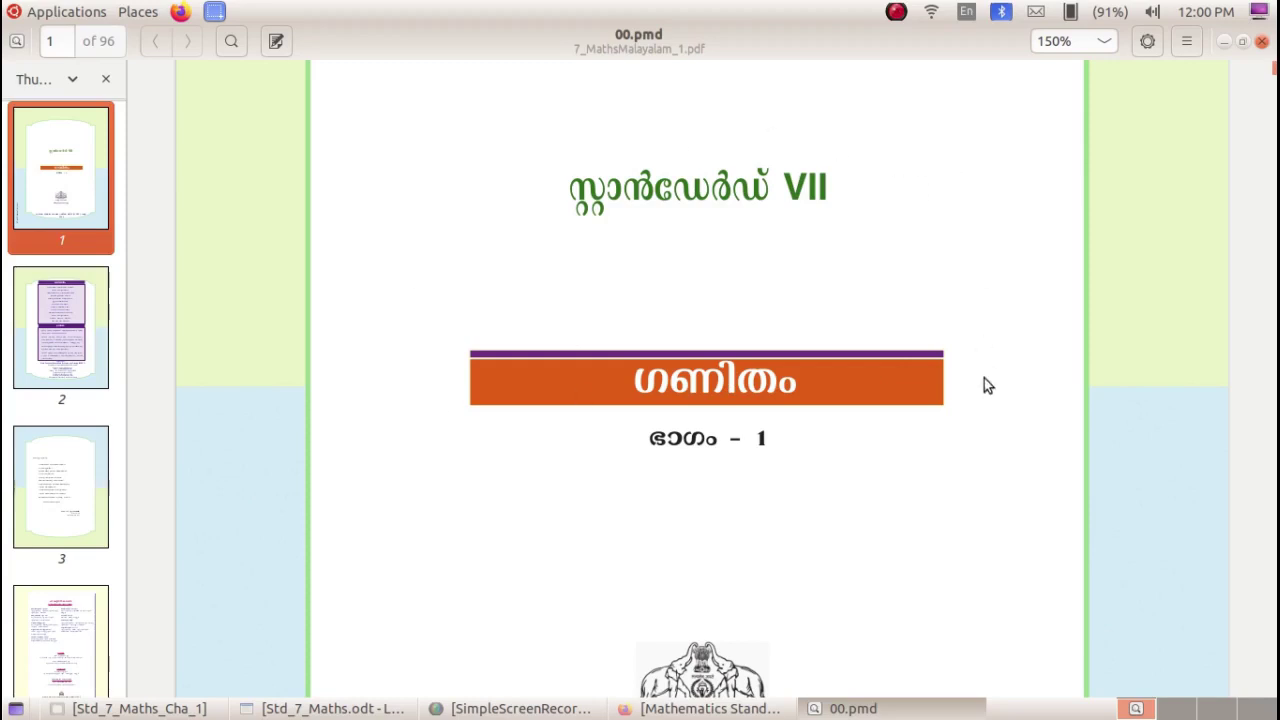
pyautogui.click(84, 12)
pyautogui.moveTo(86, 37)
pyautogui.scroll(-5, 380, 337)
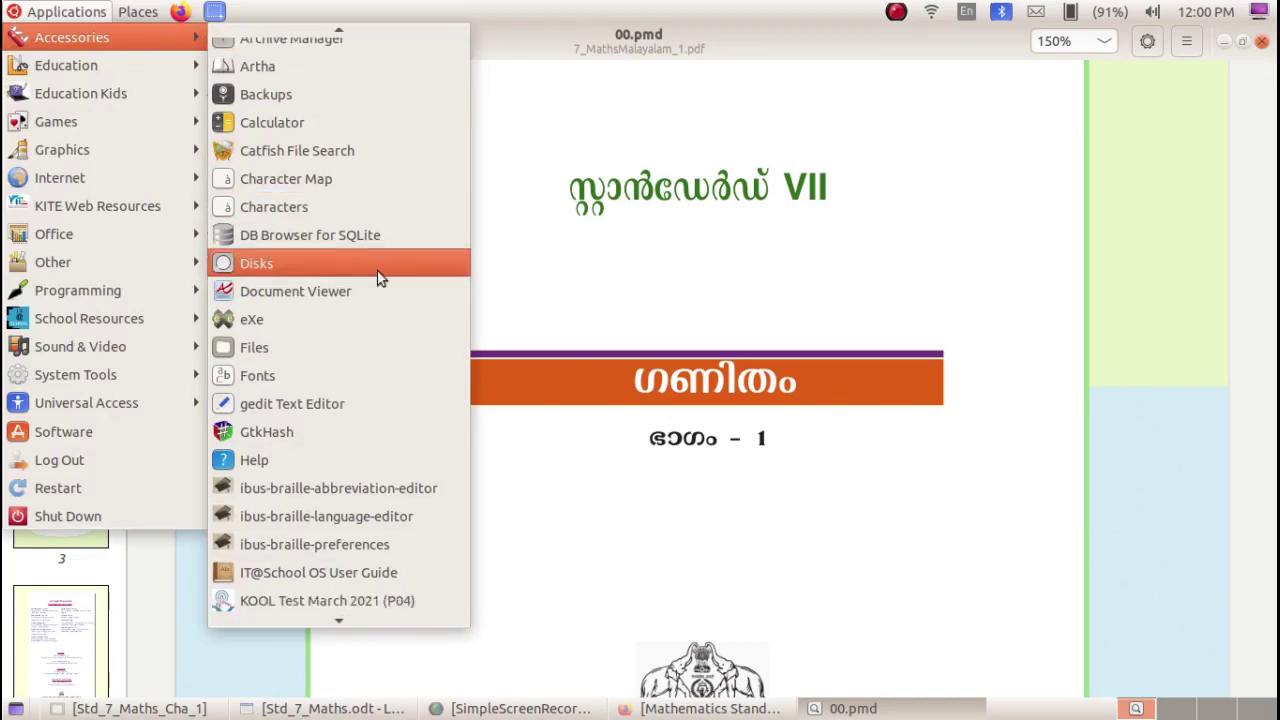
pyautogui.click(368, 516)
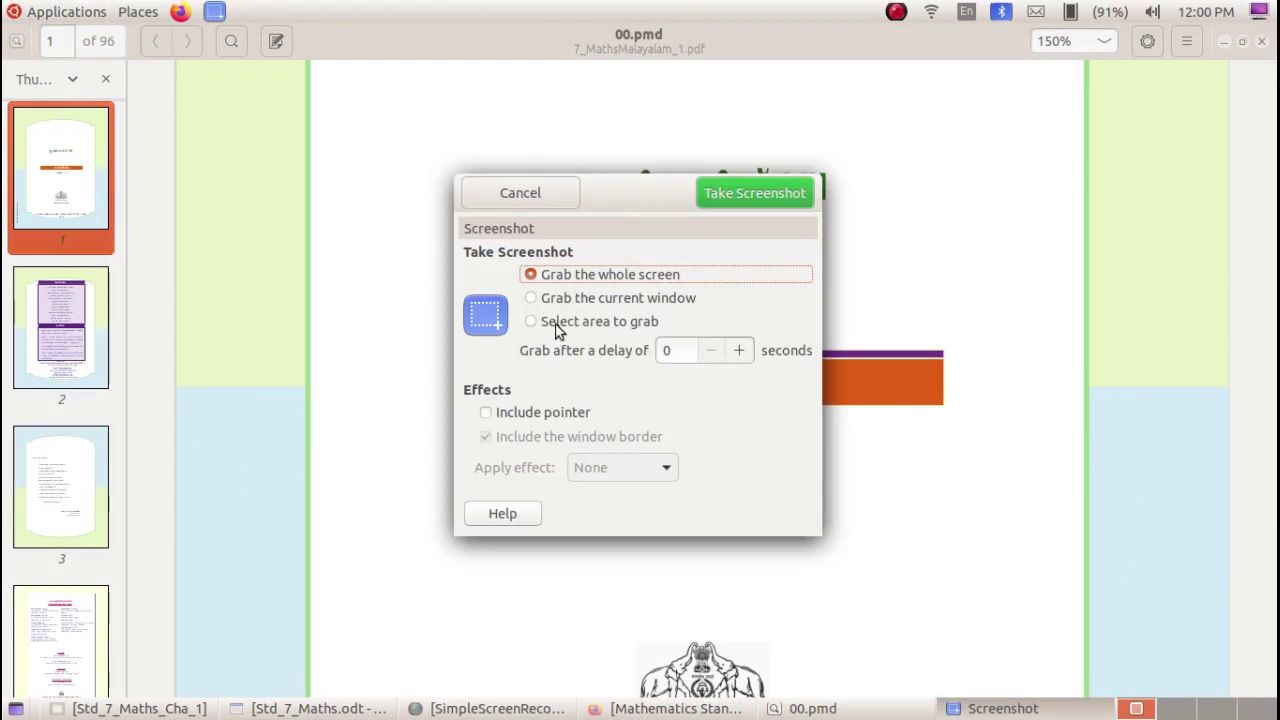
# Step: Capture a selected area across the textbook cover's heading and orange title banner, and save it as 1.png on the Desktop
pyautogui.click(564, 320)
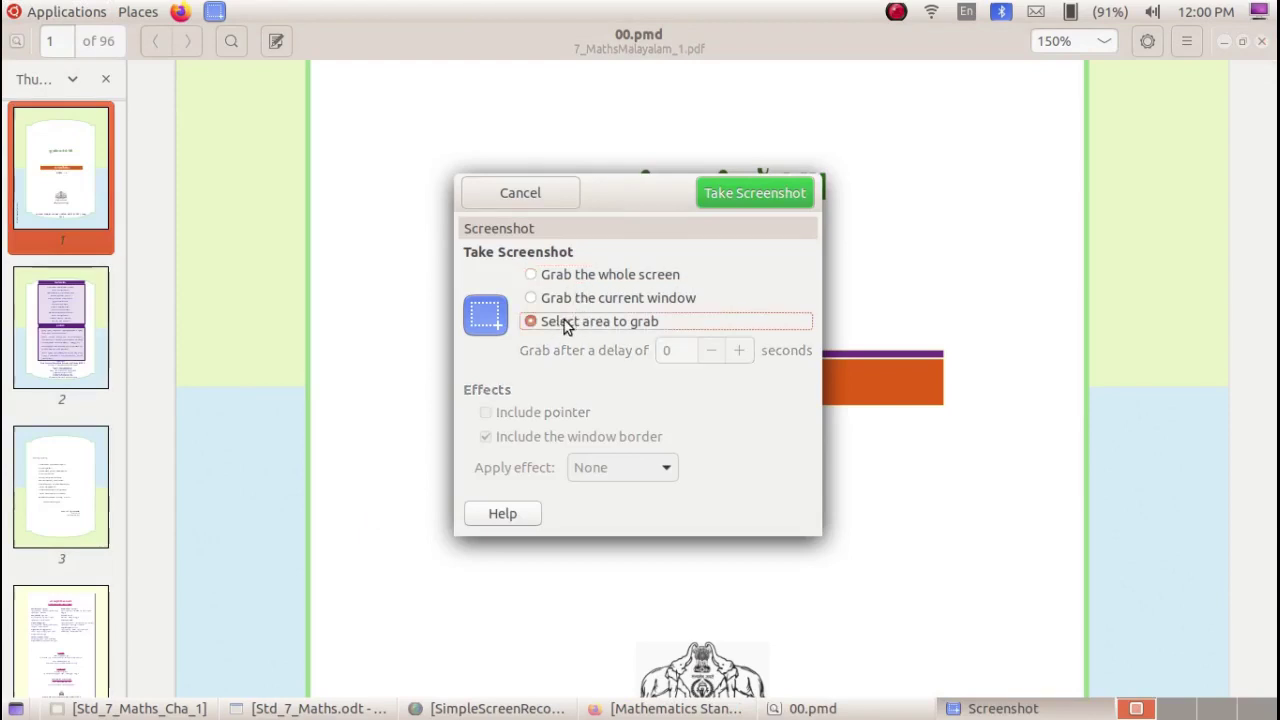
pyautogui.click(728, 199)
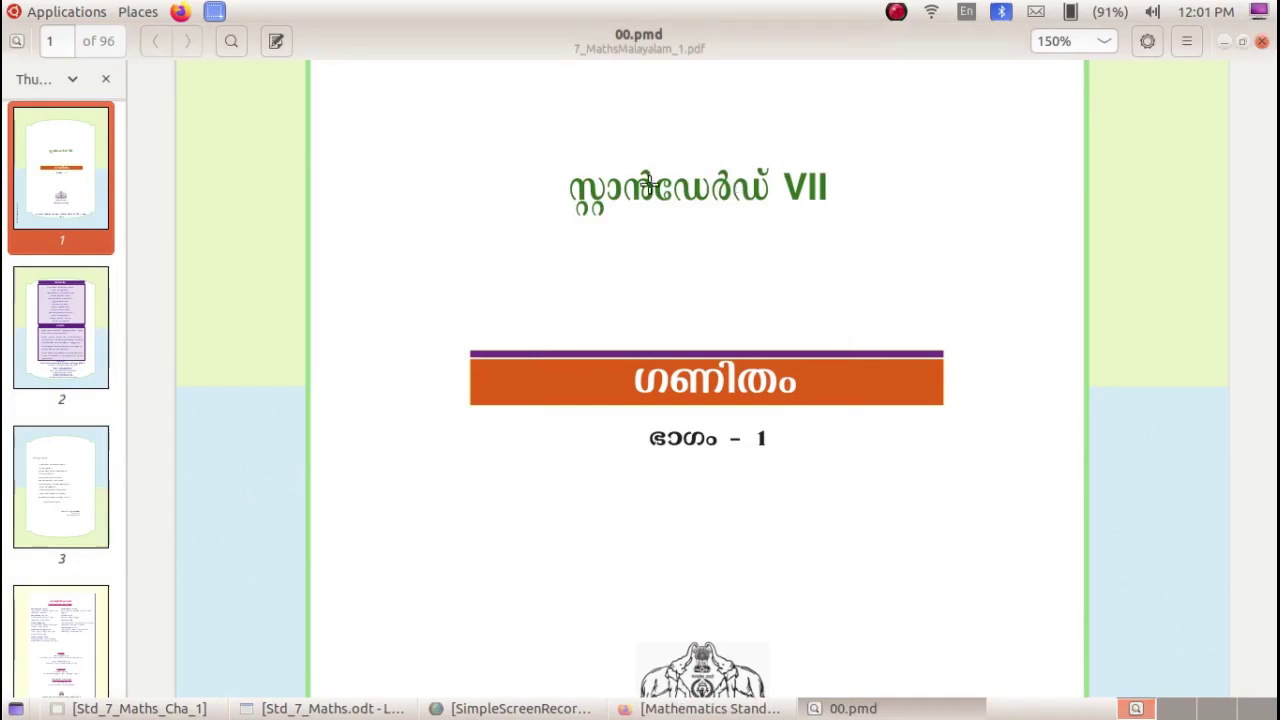
pyautogui.moveTo(164, 138); pyautogui.dragTo(1262, 419)
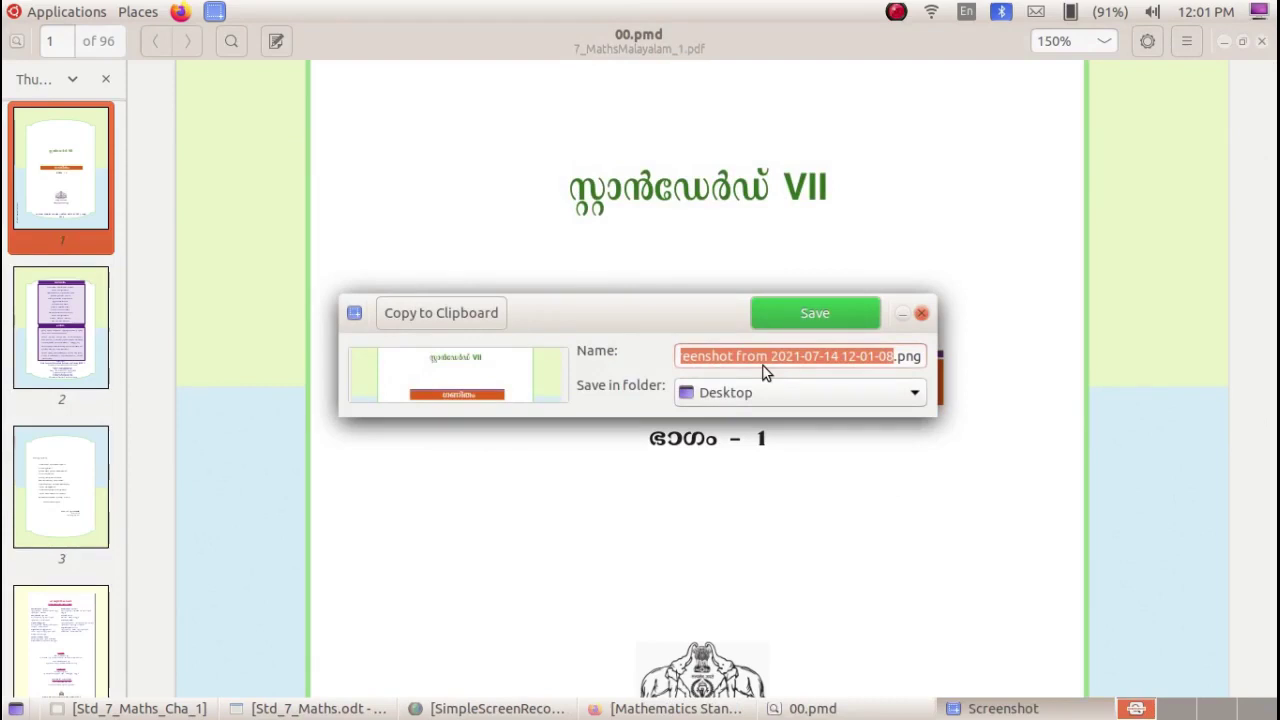
pyautogui.write('1')
pyautogui.click(812, 322)
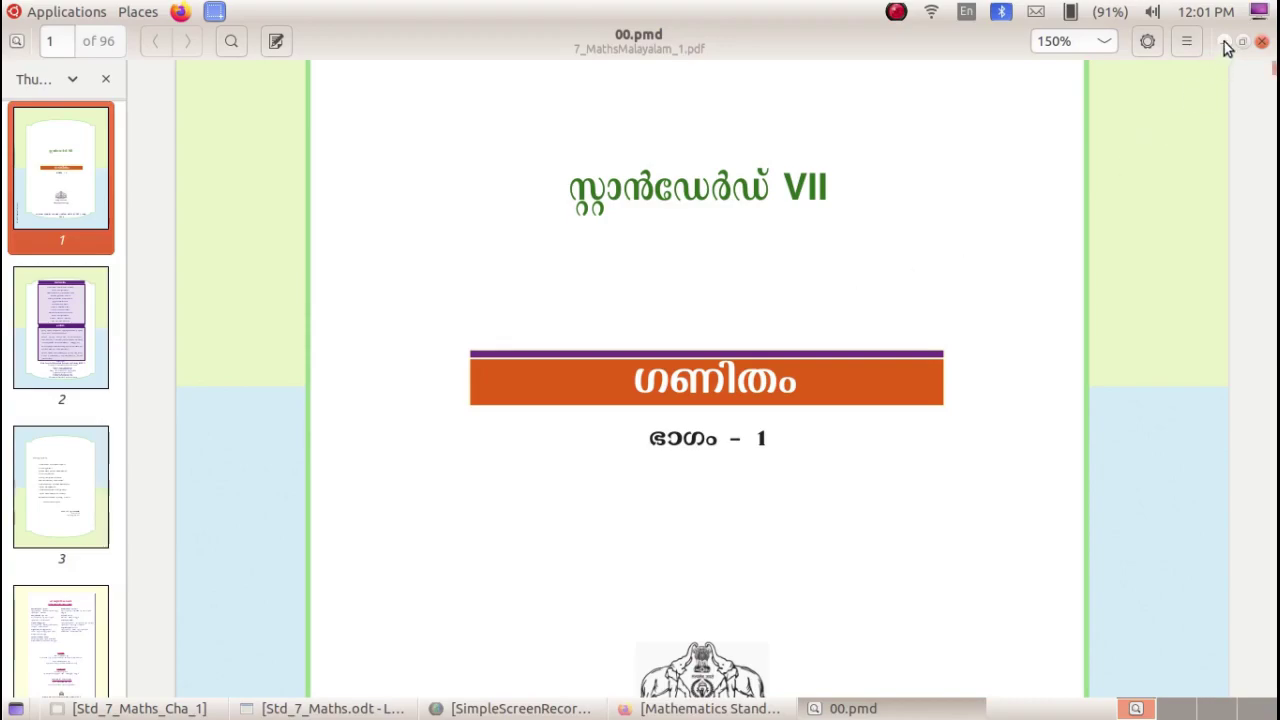
# Step: Switch to Google Classroom in Firefox and upload 1.png from the Desktop as the class theme photo
pyautogui.click(1225, 43)
pyautogui.click(688, 708)
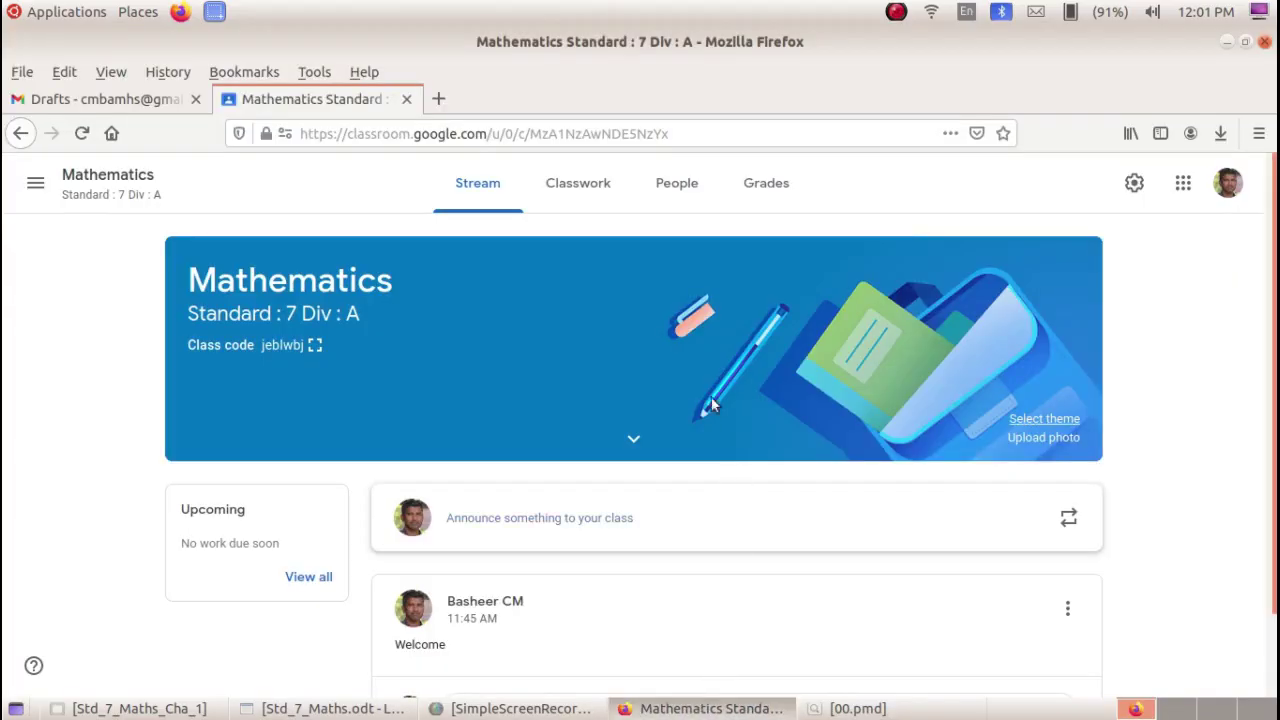
pyautogui.click(1062, 438)
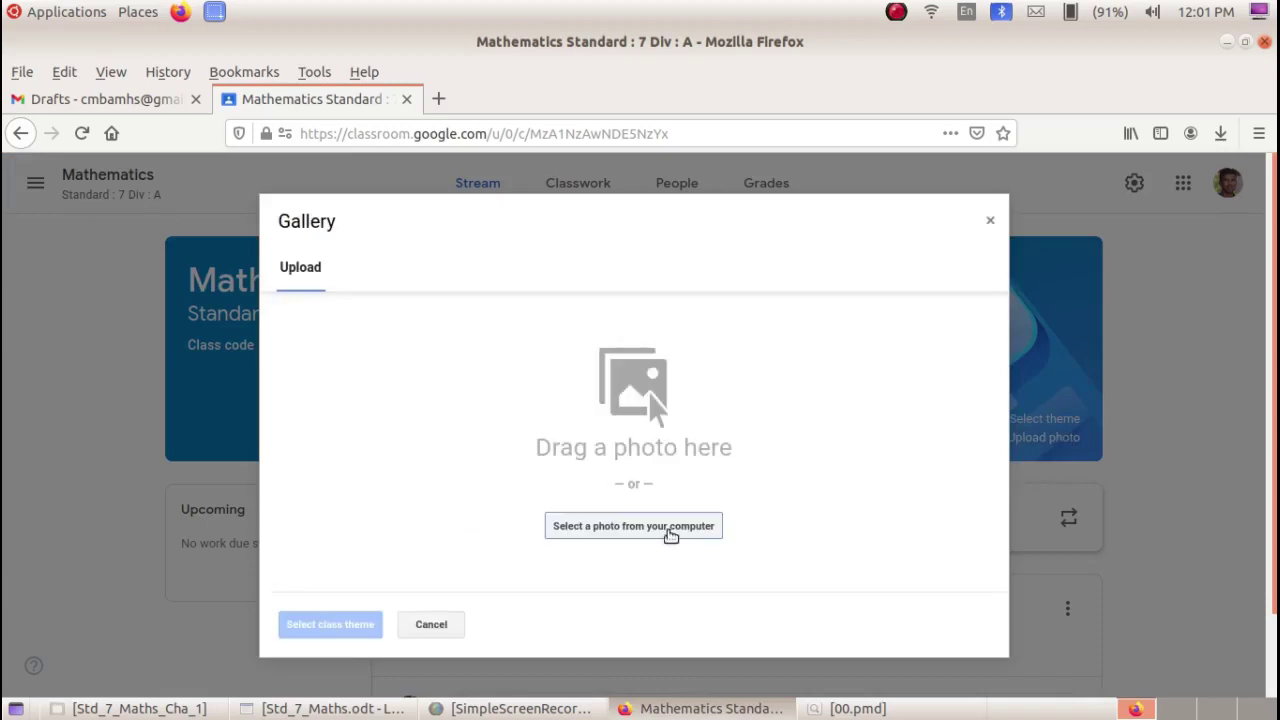
pyautogui.click(656, 530)
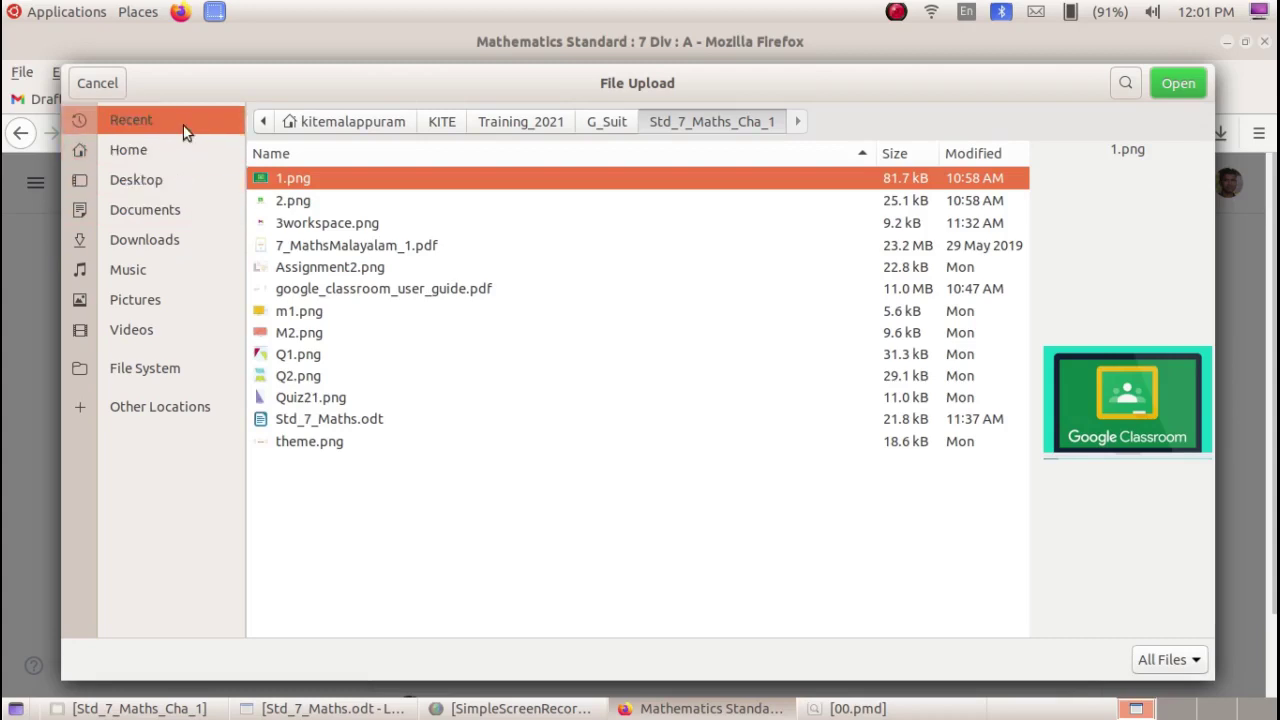
pyautogui.click(186, 180)
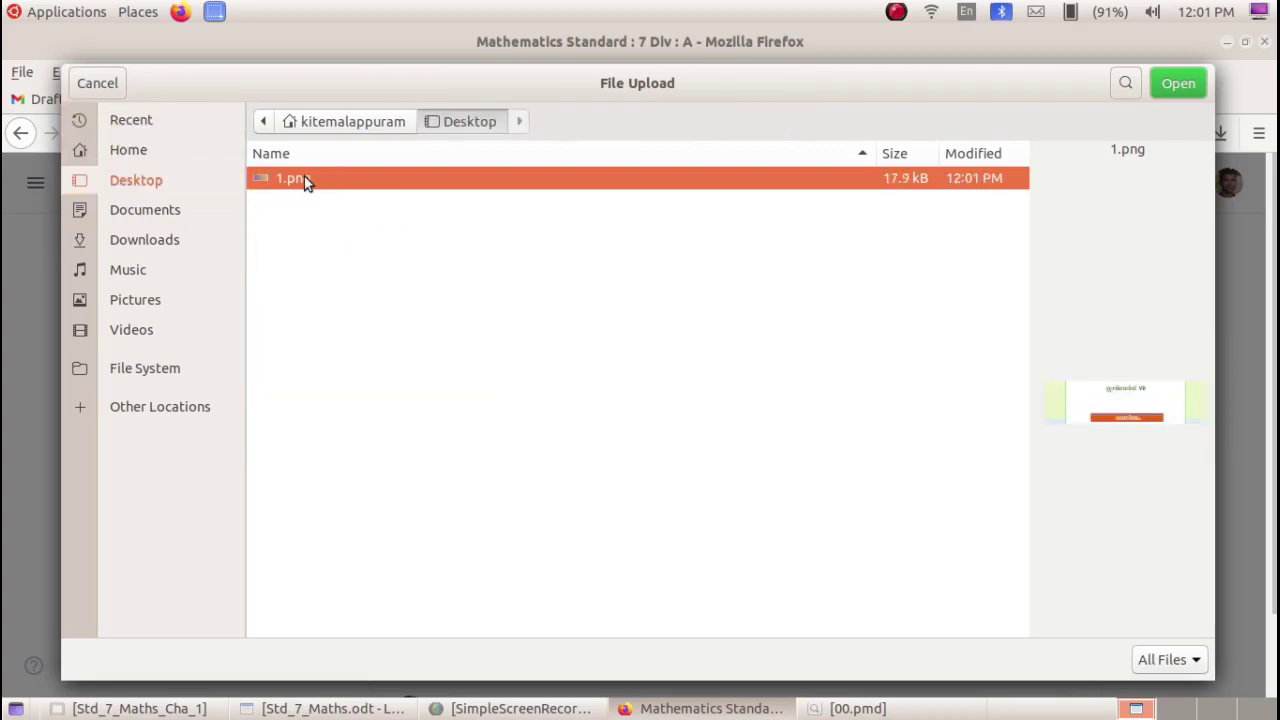
pyautogui.click(1178, 83)
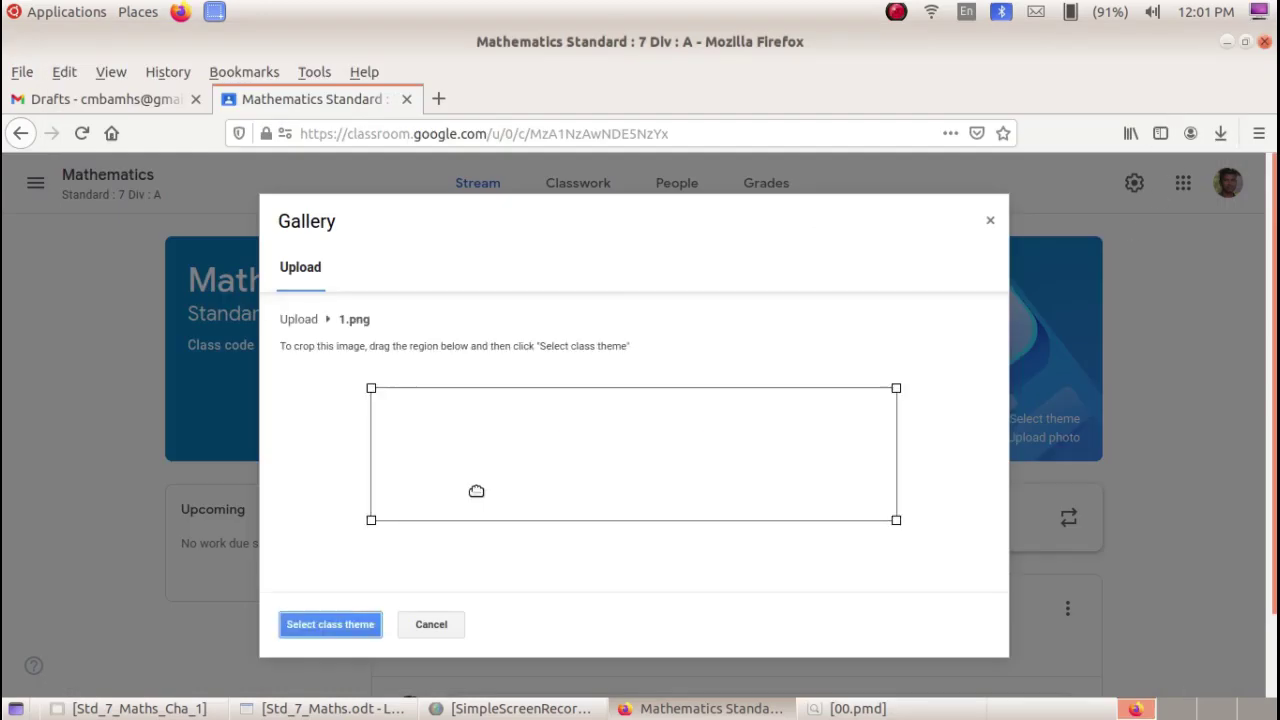
# Step: Enlarge and position the crop region over the heading, title banner and both coloured side borders, and apply it as the class theme
pyautogui.moveTo(672, 462); pyautogui.dragTo(664, 440)
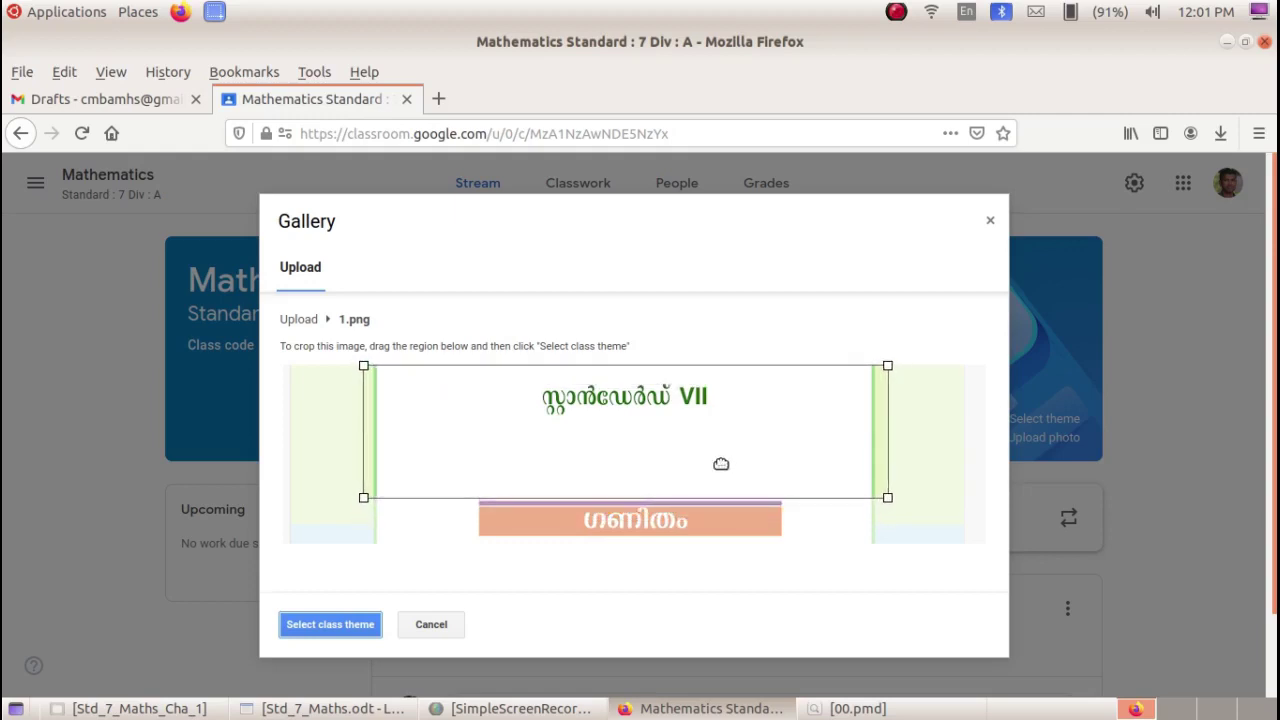
pyautogui.moveTo(885, 495)
pyautogui.mouseDown()
pyautogui.moveTo(942, 545)
pyautogui.moveTo(886, 497)
pyautogui.moveTo(890, 515)
pyautogui.mouseUp()
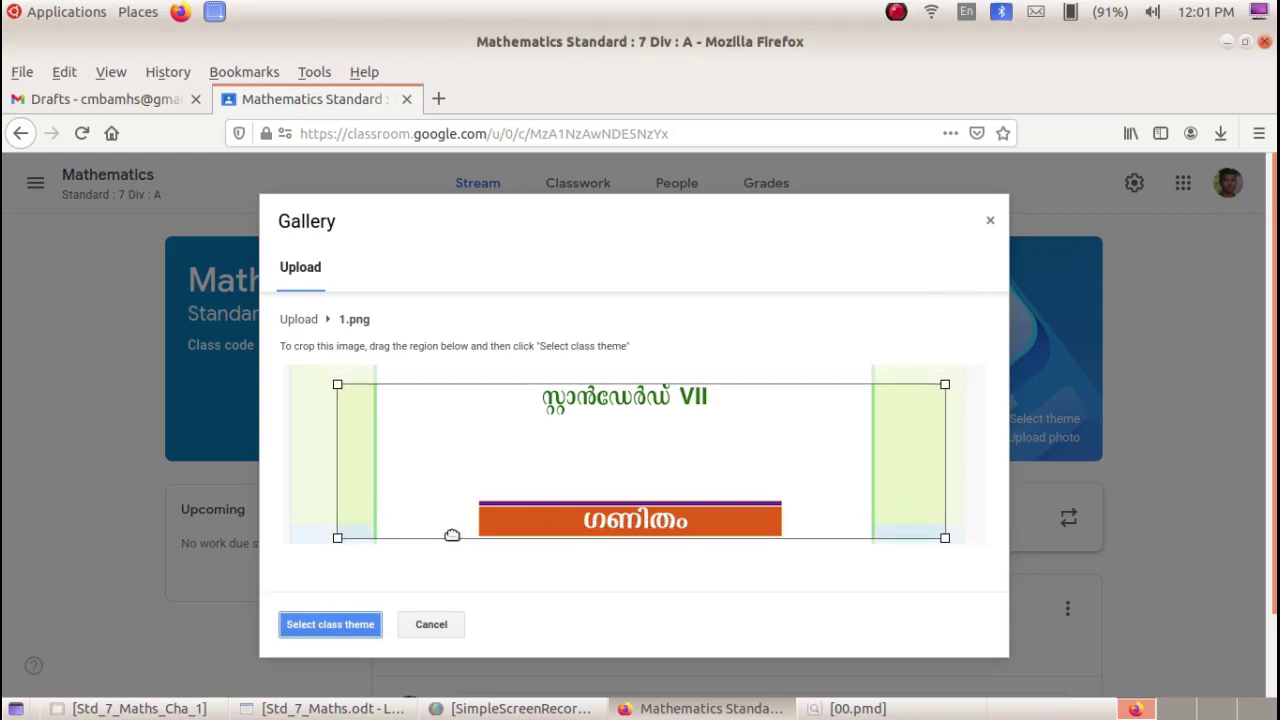
pyautogui.moveTo(345, 532); pyautogui.dragTo(314, 534)
pyautogui.moveTo(677, 477); pyautogui.dragTo(697, 475)
pyautogui.moveTo(963, 383); pyautogui.dragTo(967, 380)
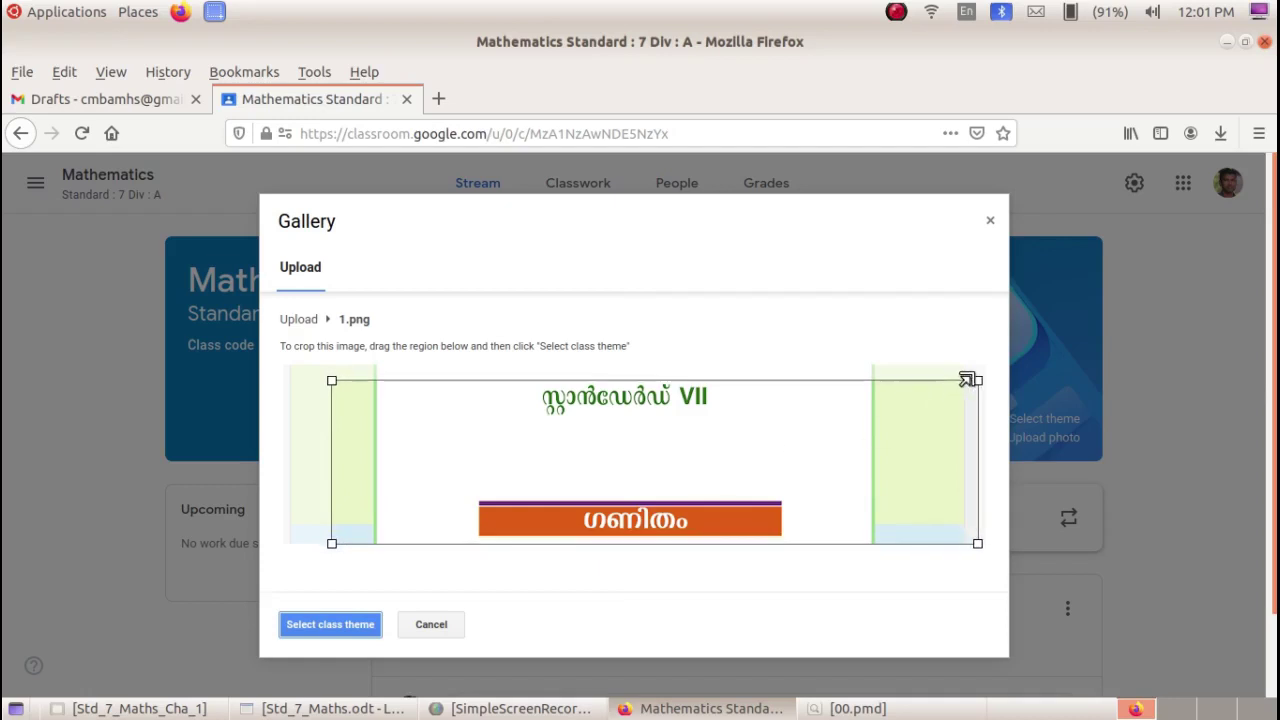
pyautogui.moveTo(331, 381); pyautogui.dragTo(305, 370)
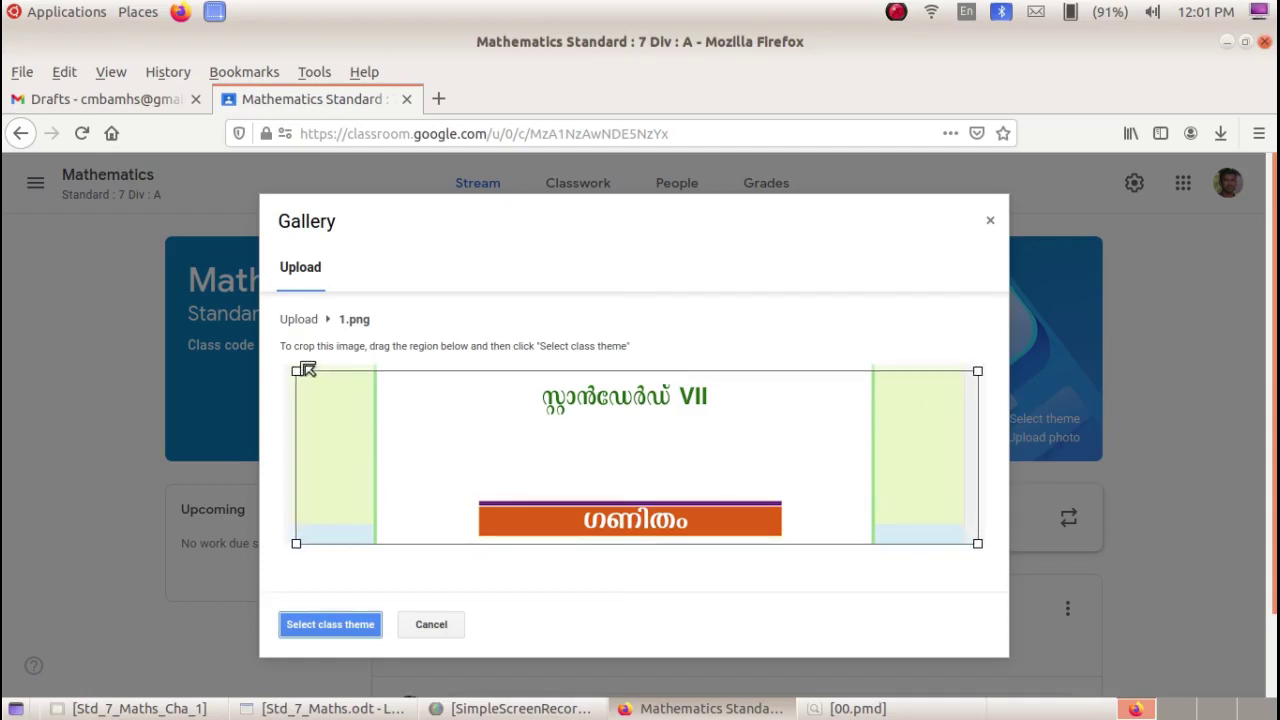
pyautogui.moveTo(645, 459); pyautogui.dragTo(643, 456)
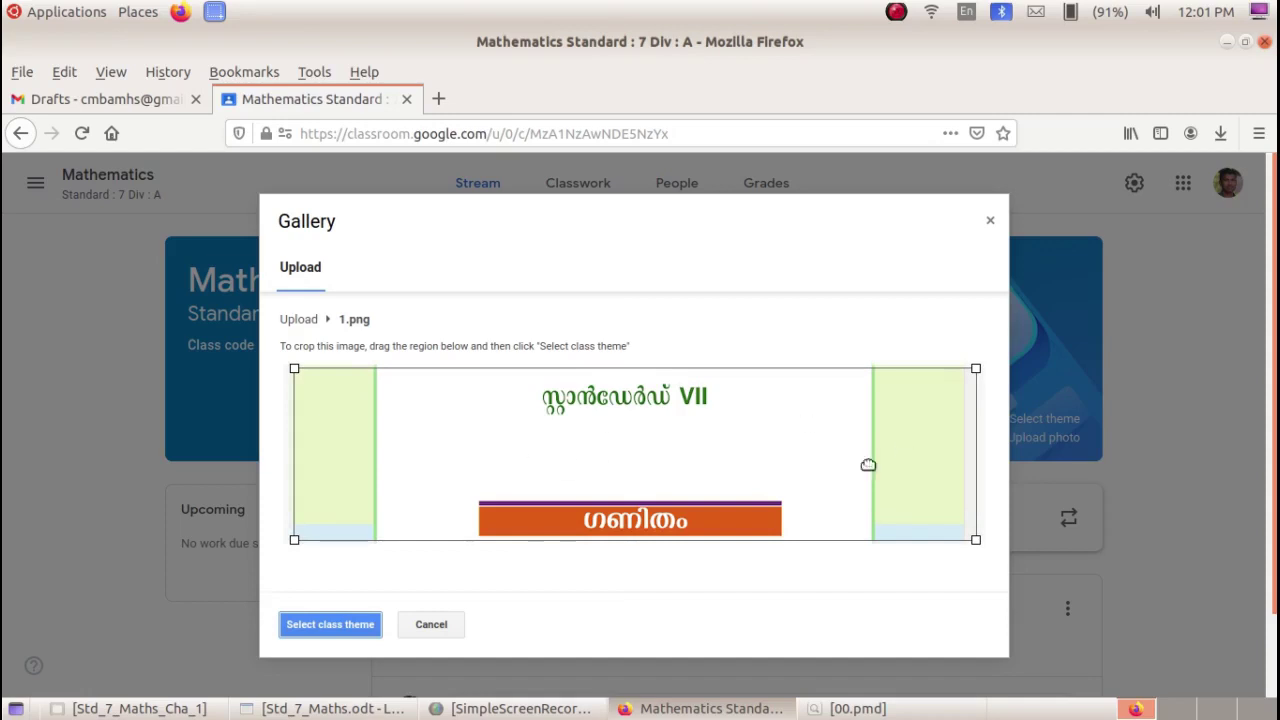
pyautogui.moveTo(811, 460); pyautogui.dragTo(802, 461)
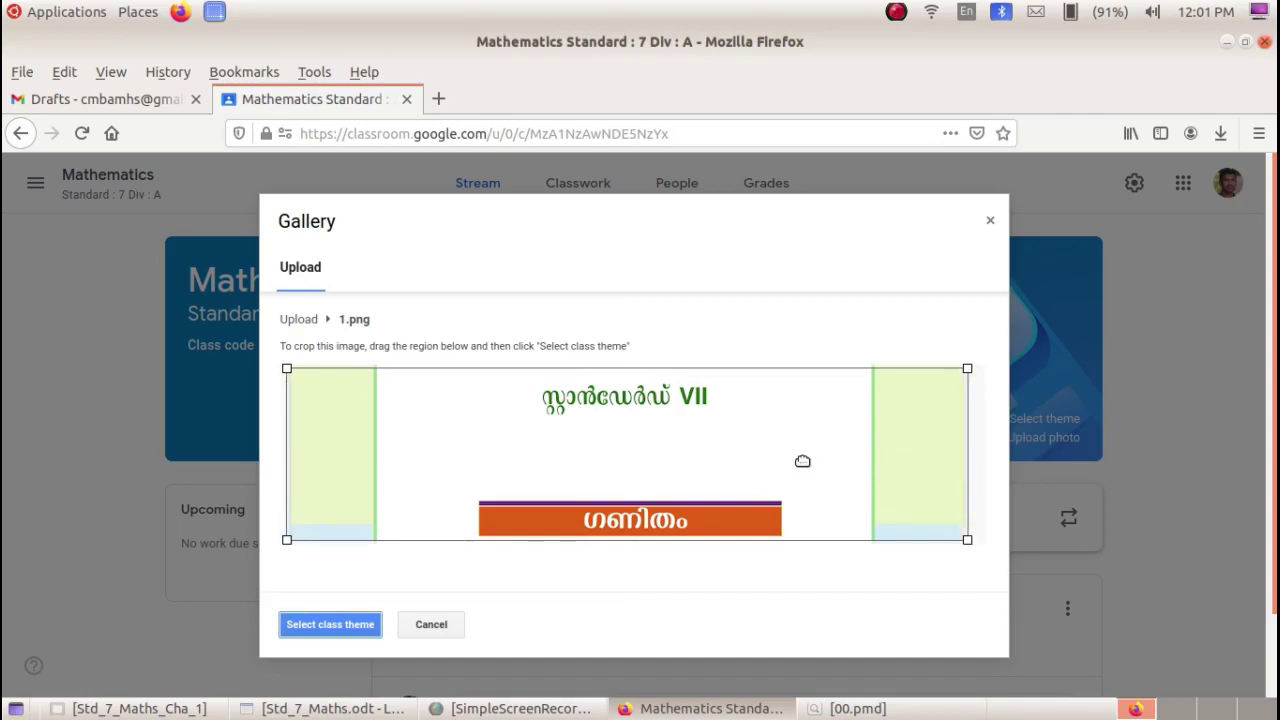
pyautogui.click(324, 630)
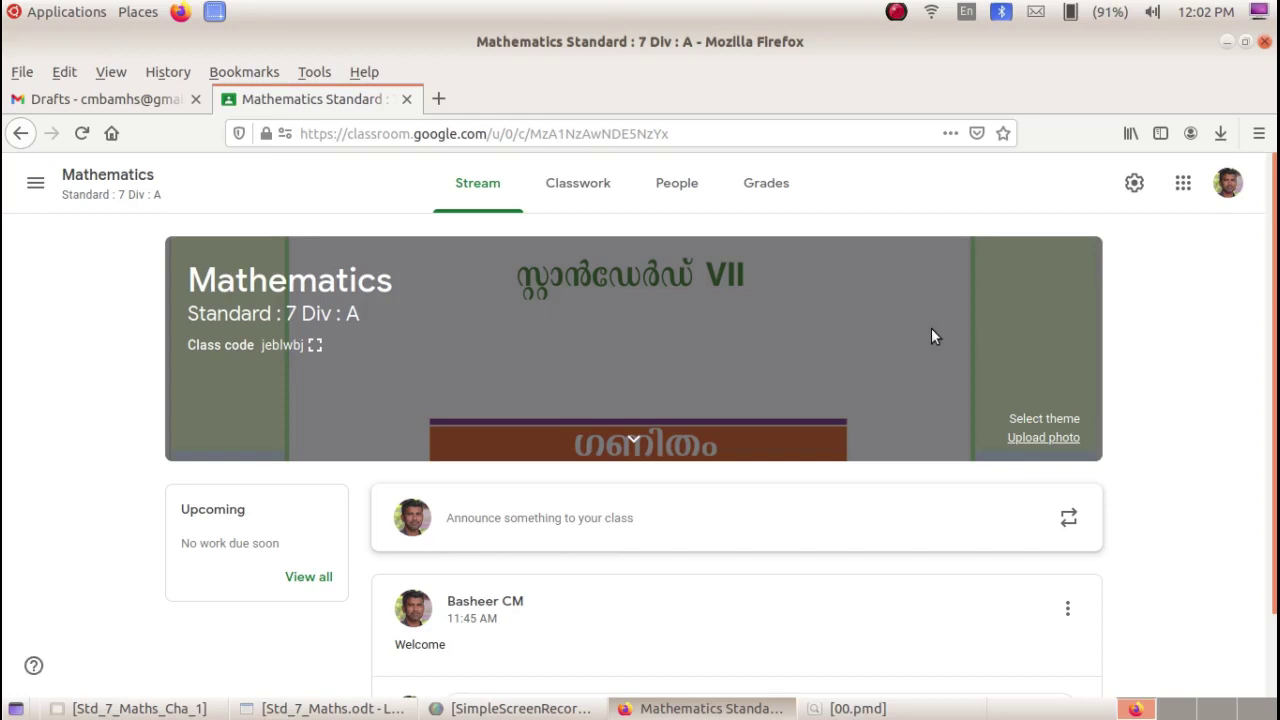
pyautogui.scroll(-2, 806, 352)
pyautogui.scroll(2, 812, 347)
# Step: Add a classwork topic named "Chapter 1 : കോണുകൾ ചേരുമ്പോൾ"
pyautogui.click(589, 193)
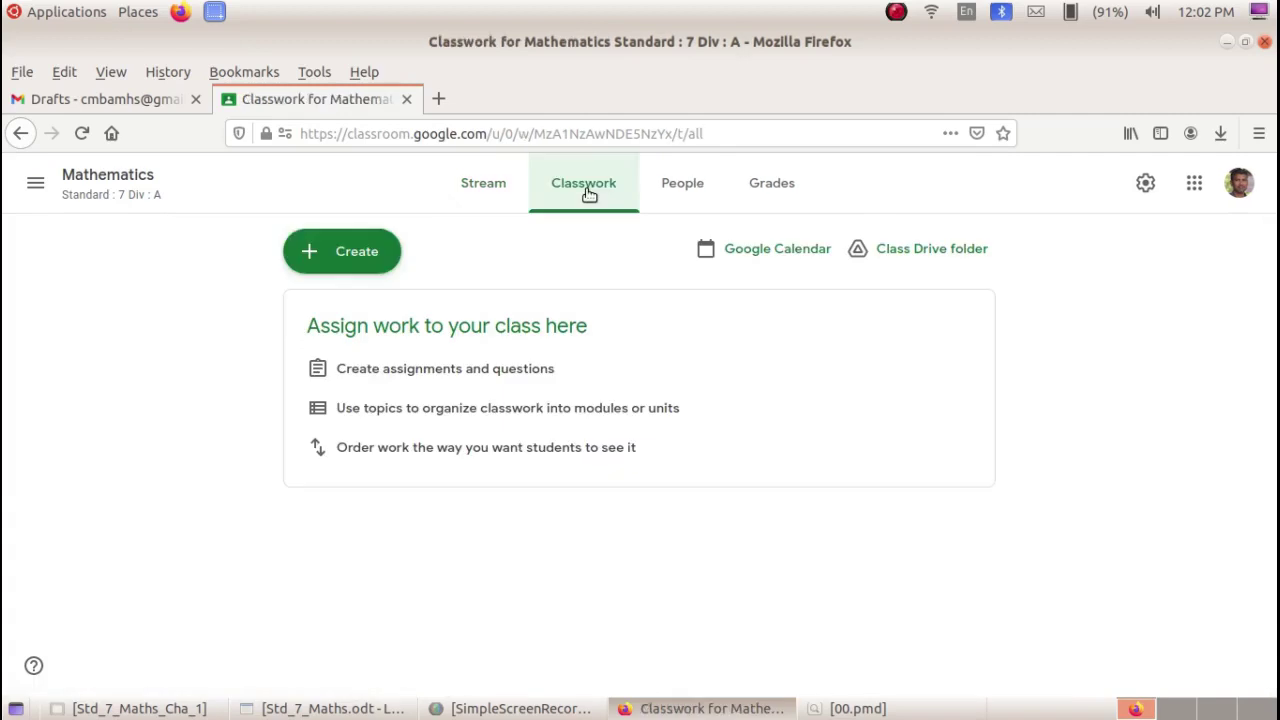
pyautogui.click(362, 251)
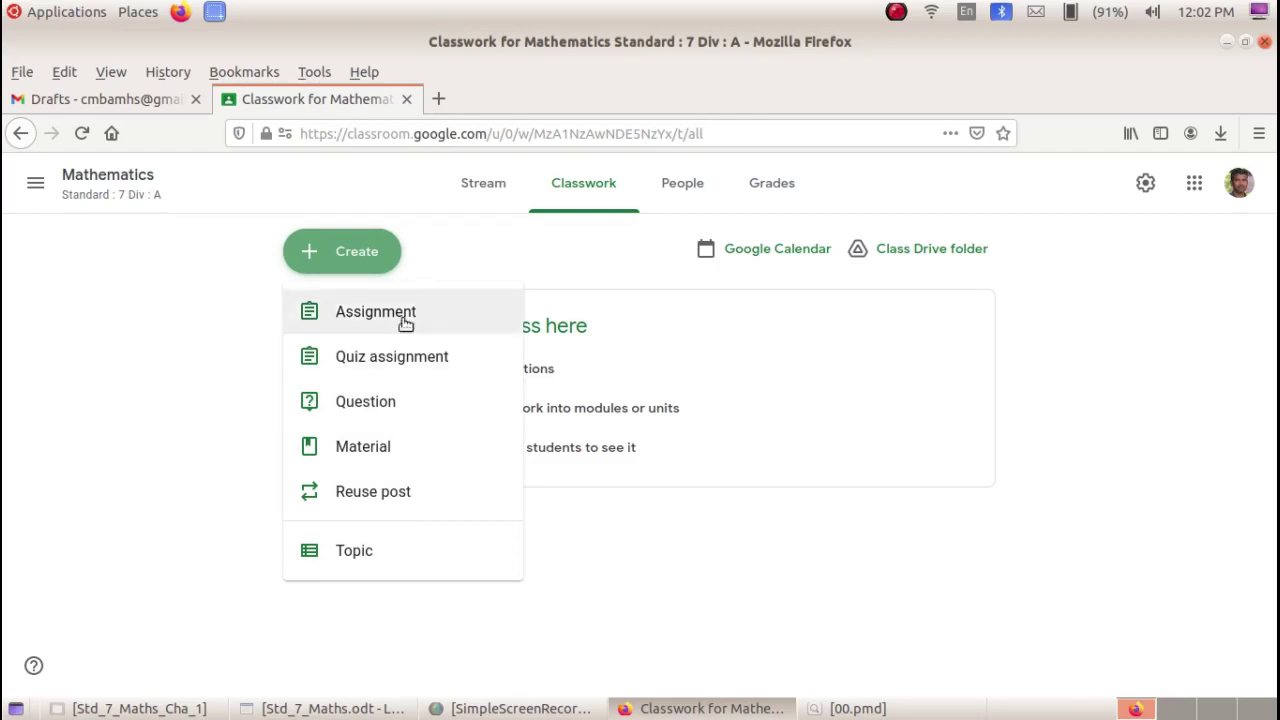
pyautogui.click(381, 553)
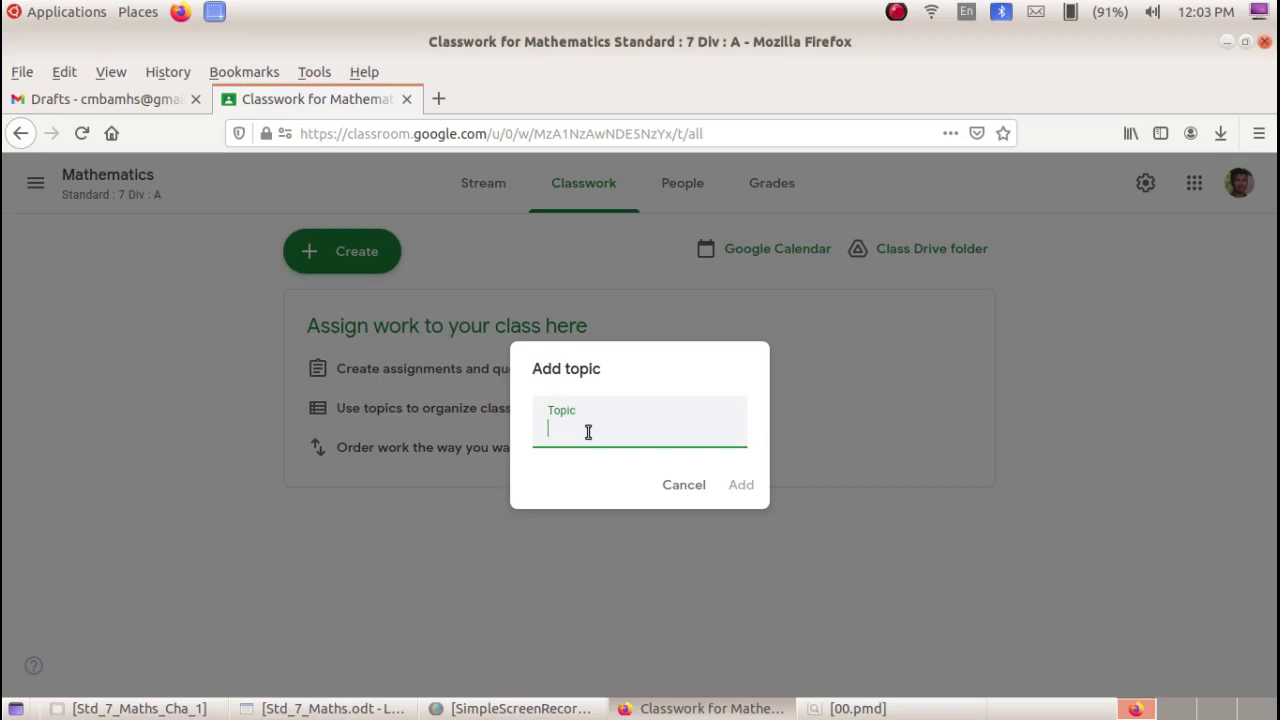
pyautogui.write('Chapter 1')
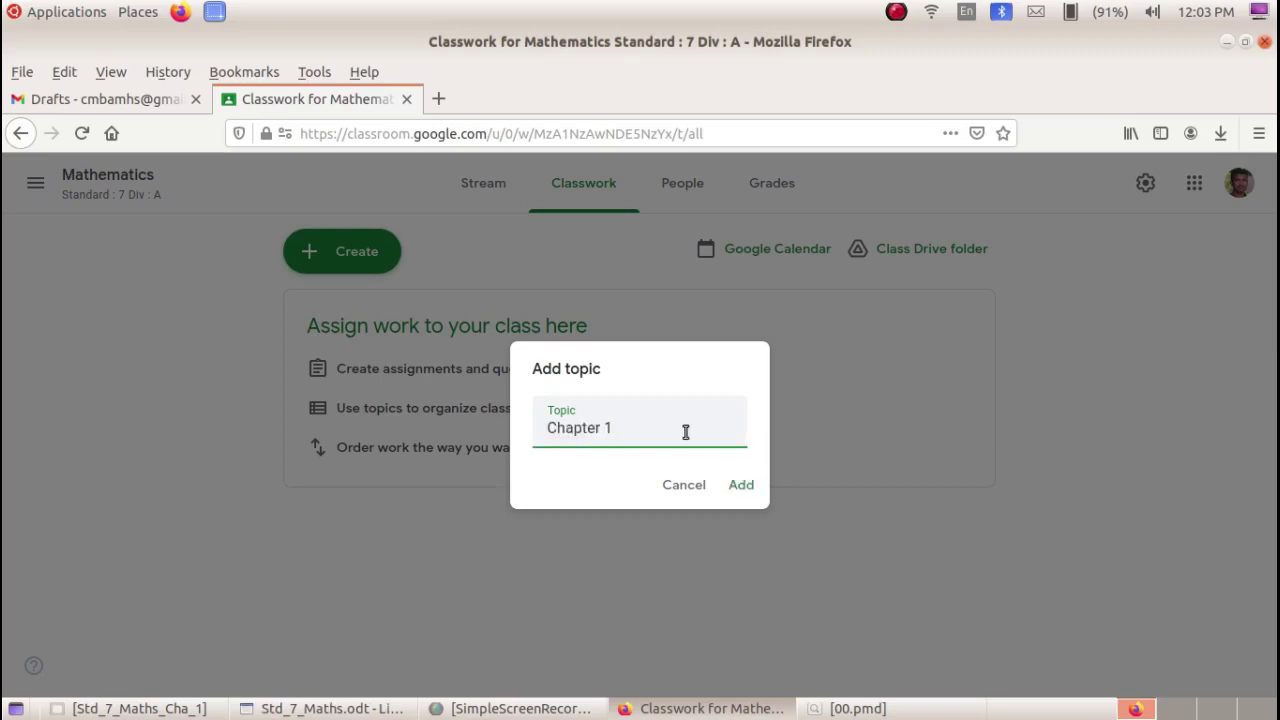
pyautogui.write(': കോണുകൾ ചേരുമ്പോൾ')
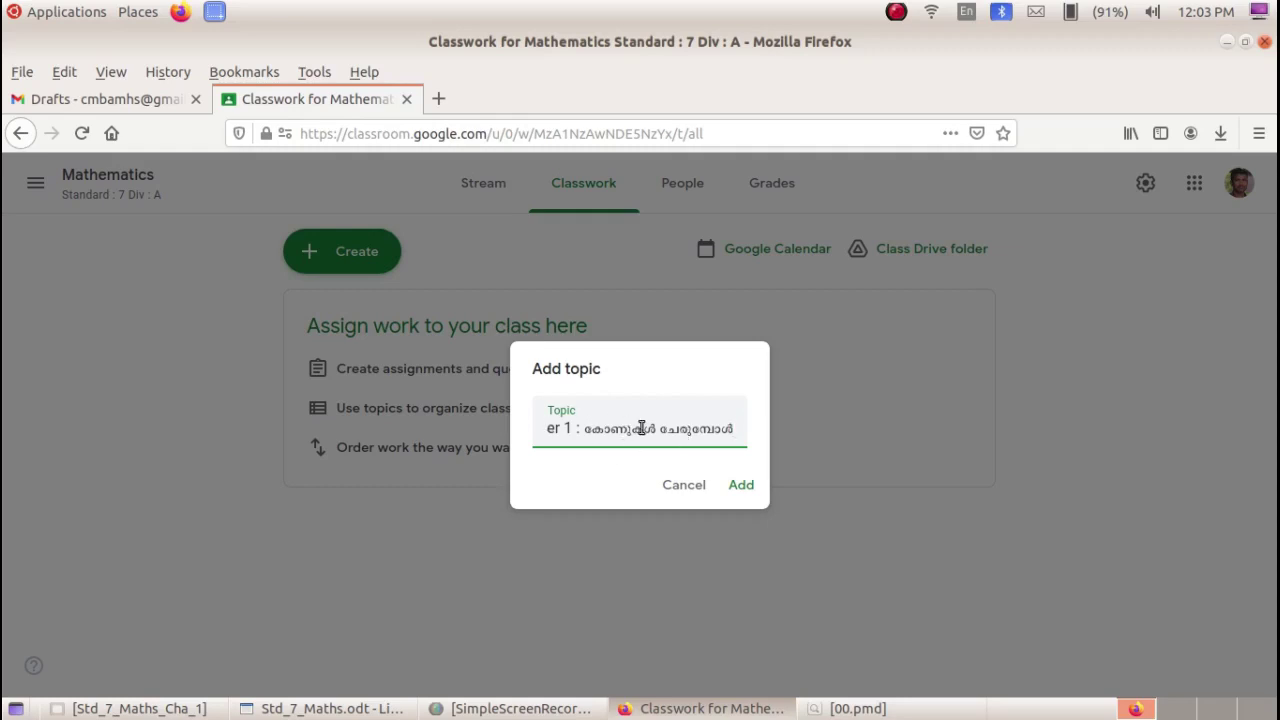
pyautogui.click(741, 486)
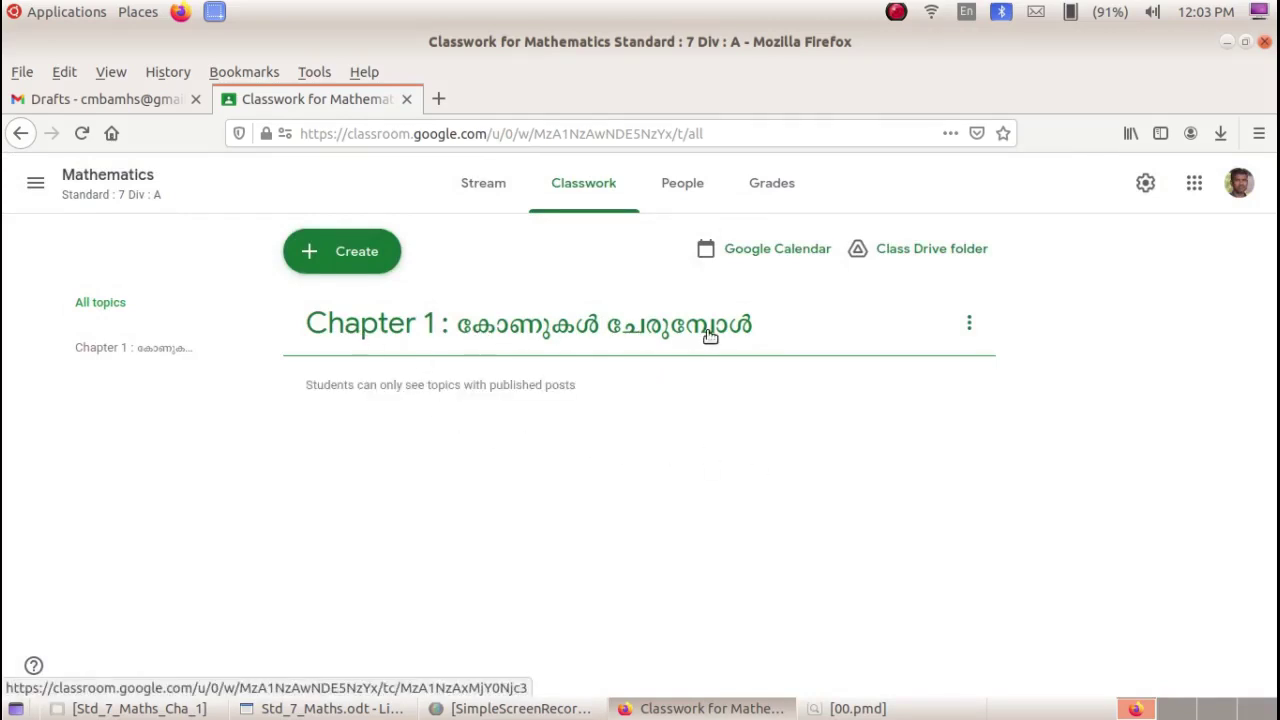
# Step: Add a second classwork topic named "Chapter 2 : സമാന്തര വരകൾ"
pyautogui.click(367, 253)
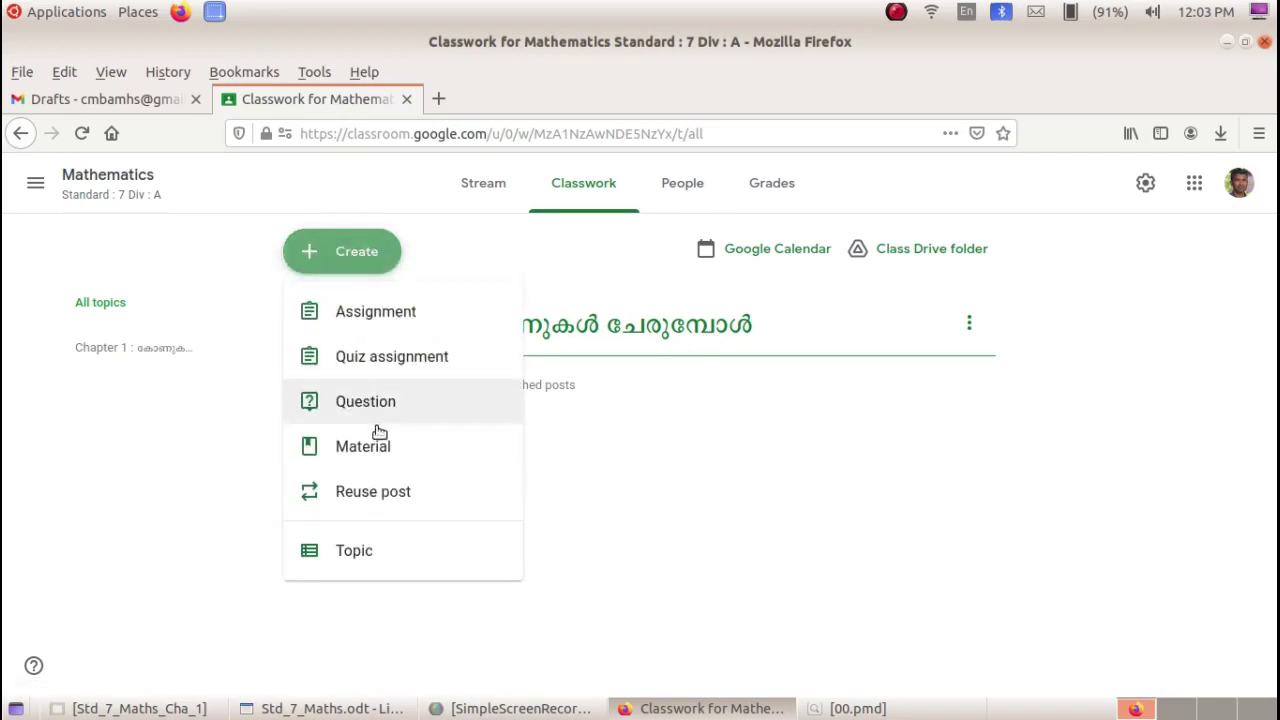
pyautogui.click(407, 556)
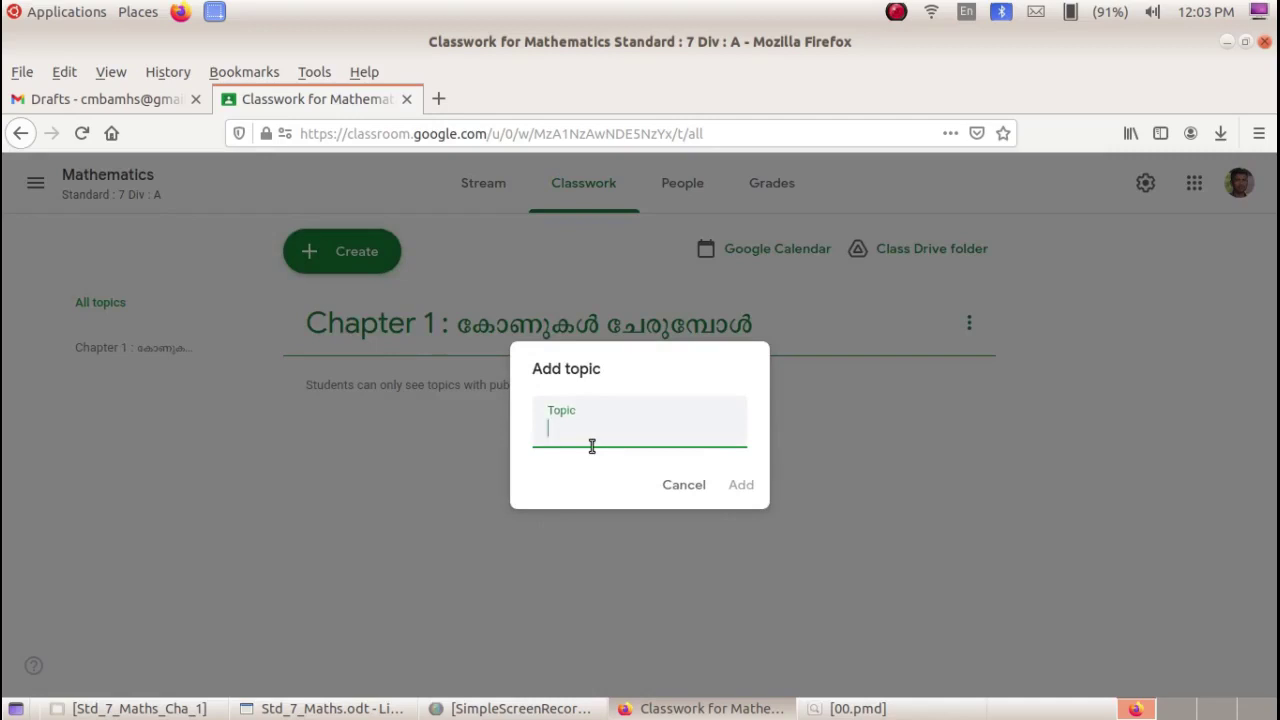
pyautogui.write('Chapter 2 : സമാന്തര വരകൾ')
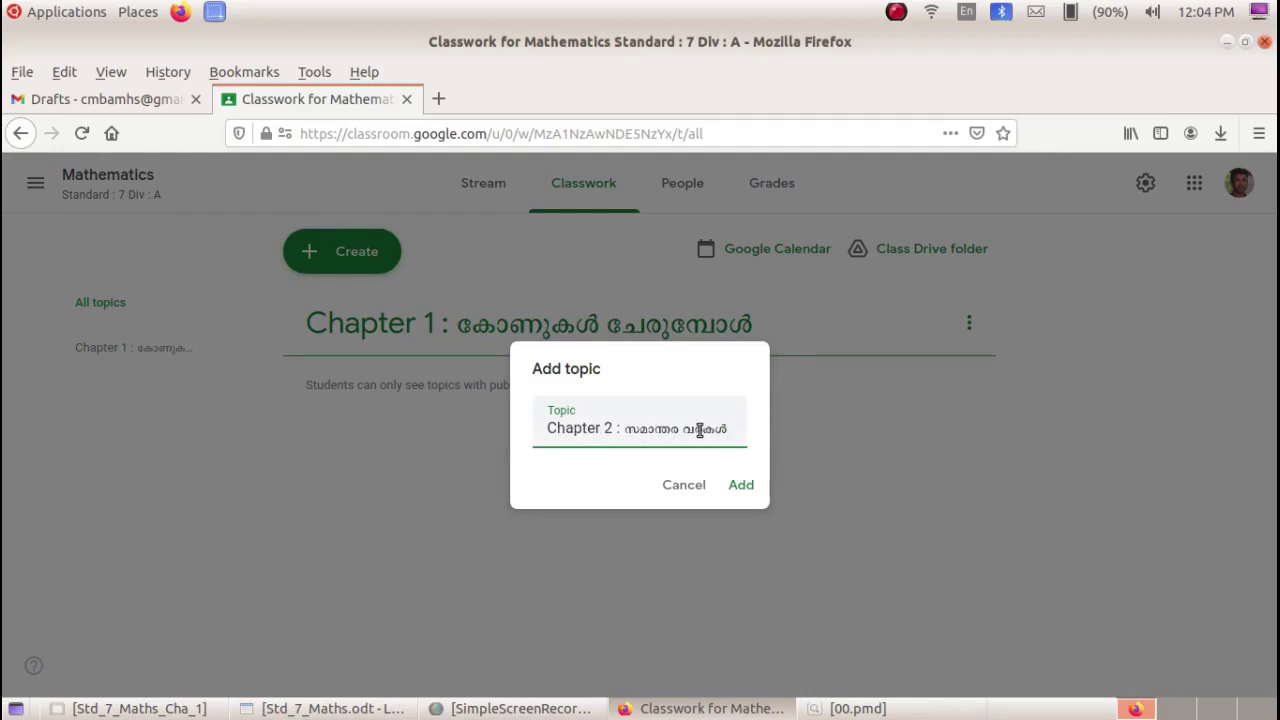
pyautogui.click(743, 485)
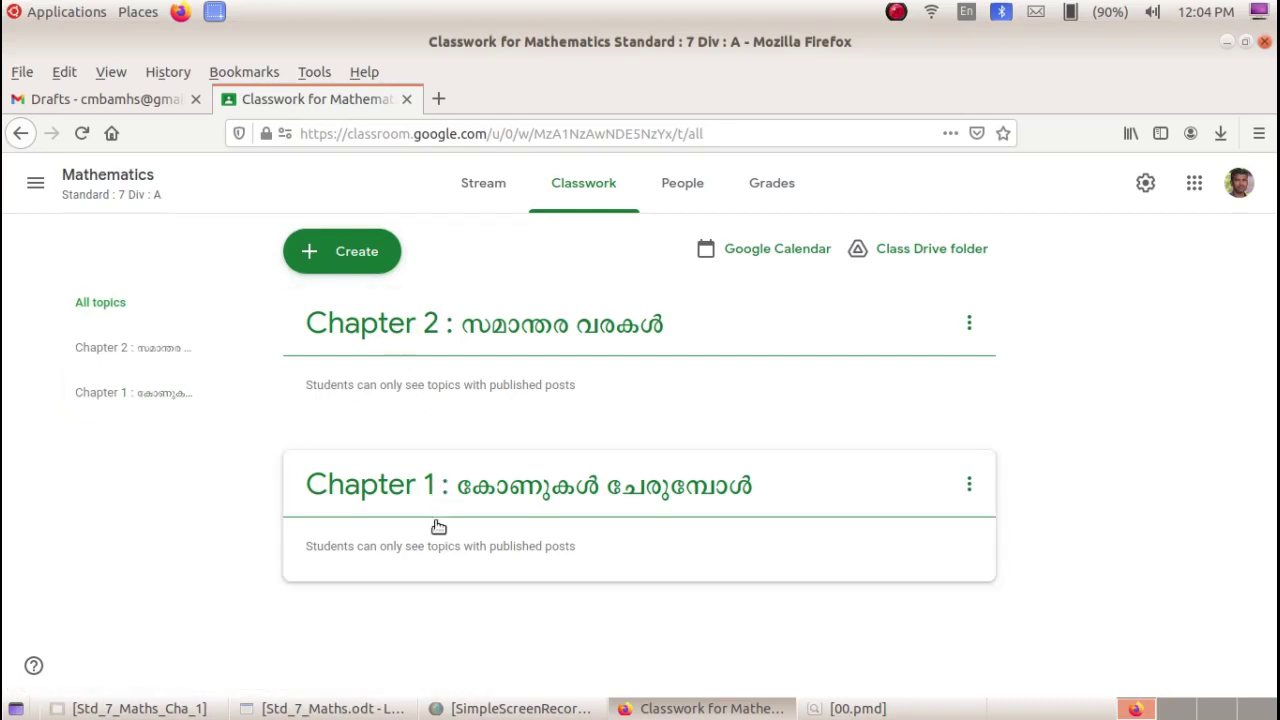
# Step: Add a third classwork topic named "Chapter 3 : മാറുന്ന സംഖ്യകളും മാറാത്ത ബന്ധങ്ങളും"
pyautogui.click(366, 253)
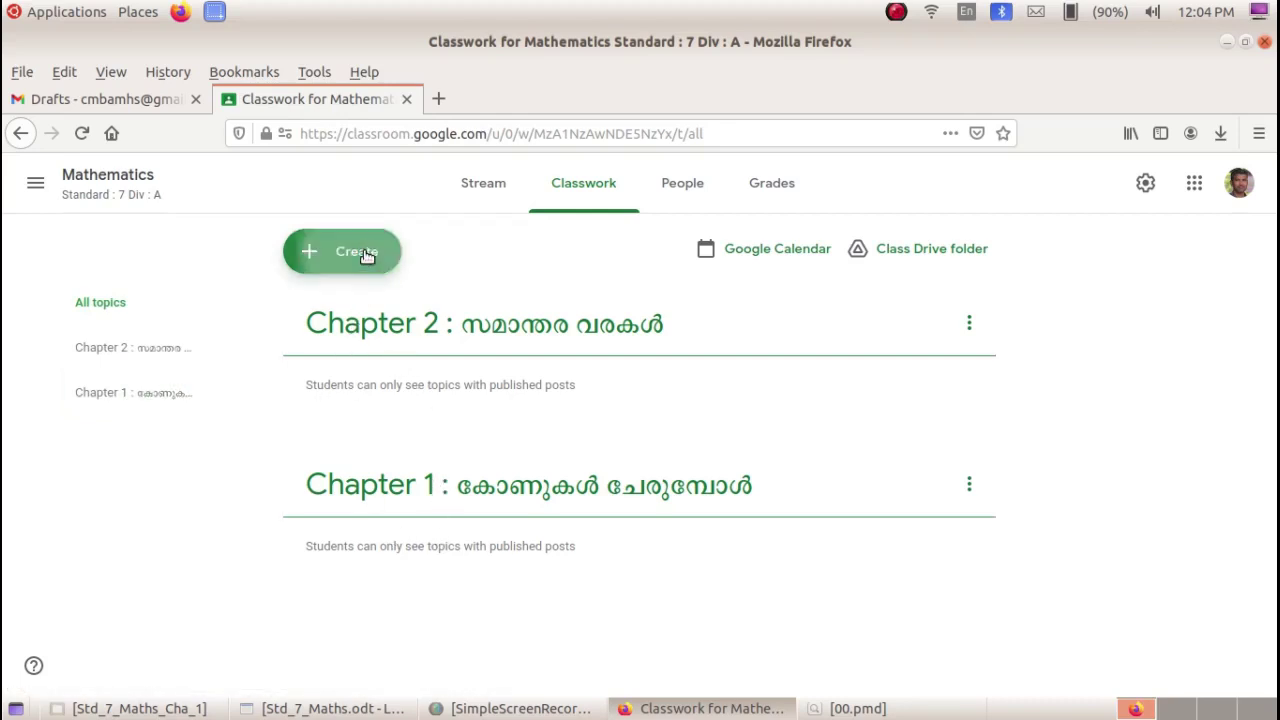
pyautogui.click(412, 548)
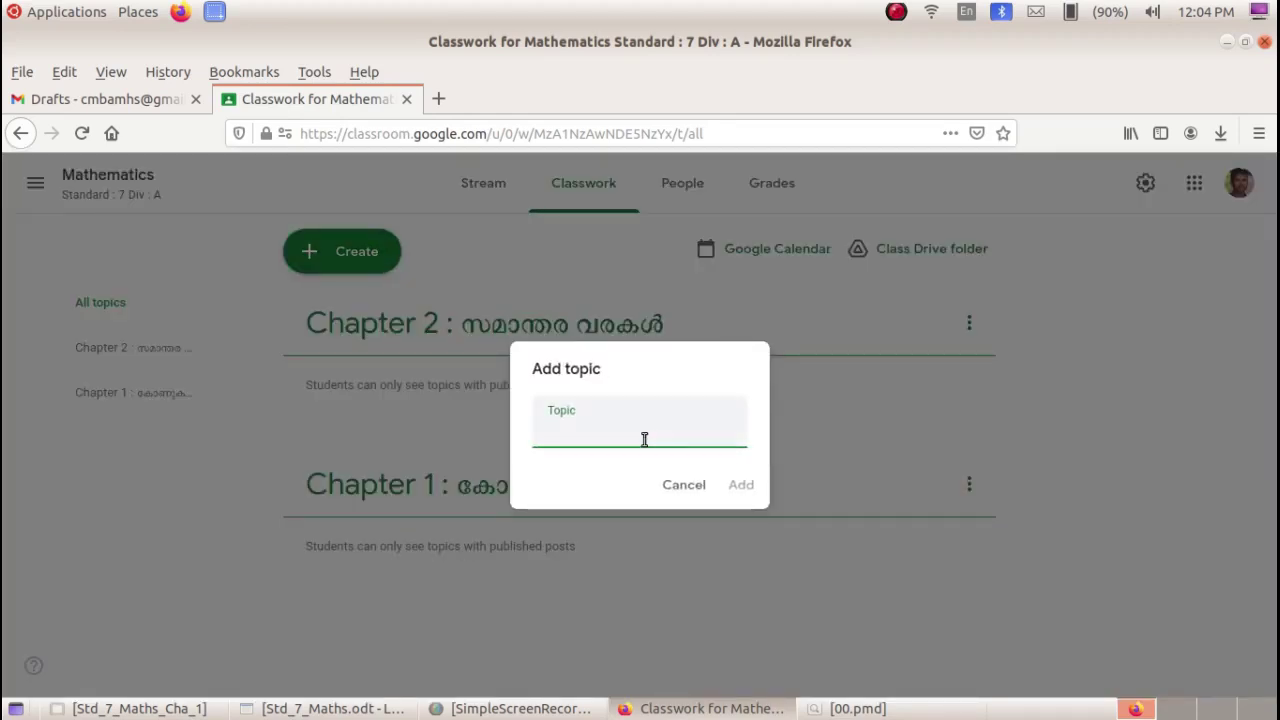
pyautogui.write('Chapter 3 : മാറുന്ന സംഖ്യകൾ')
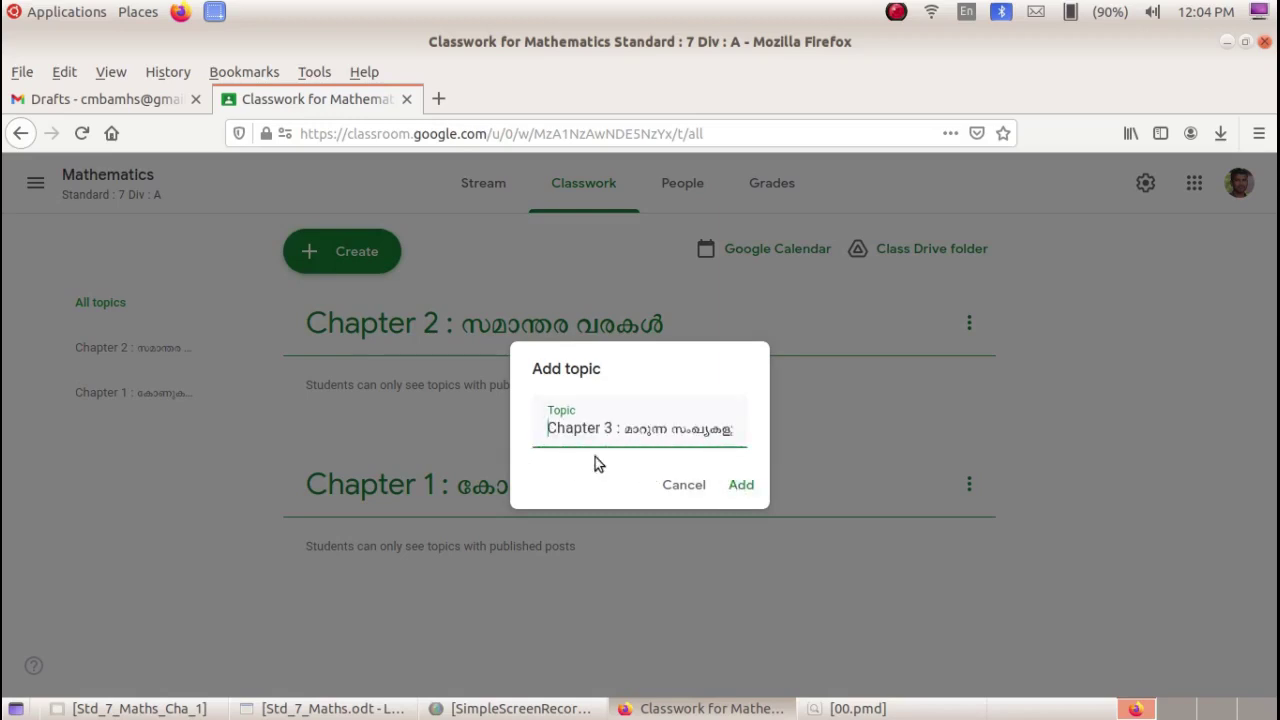
pyautogui.click(744, 484)
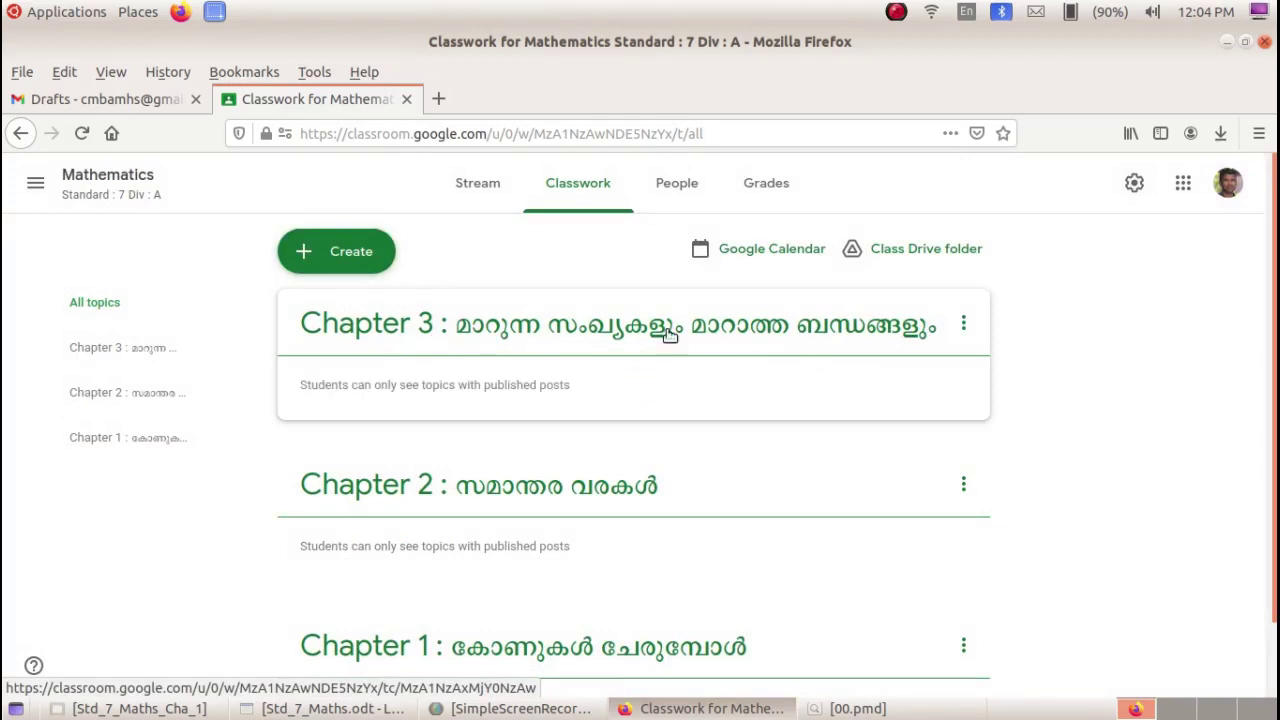
# Step: Add a fourth classwork topic named "Chapter 4 : ആവർത്തന ഗുണനം"
pyautogui.click(362, 260)
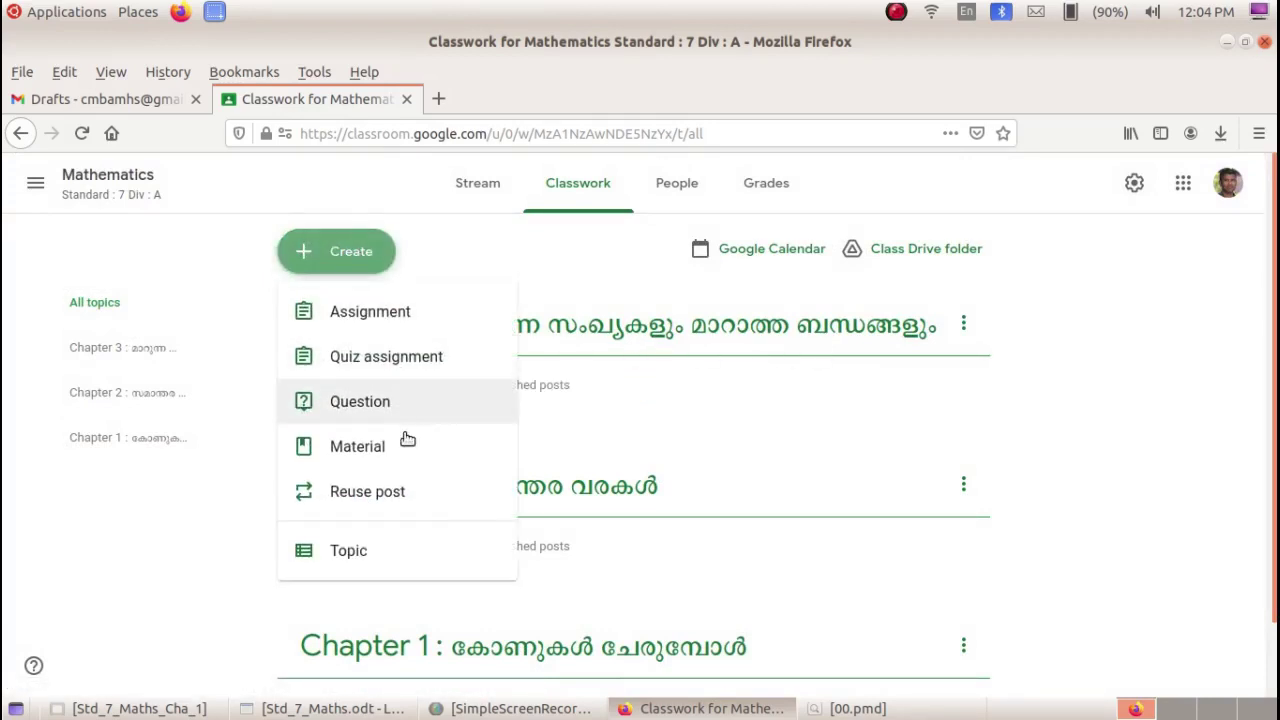
pyautogui.click(430, 553)
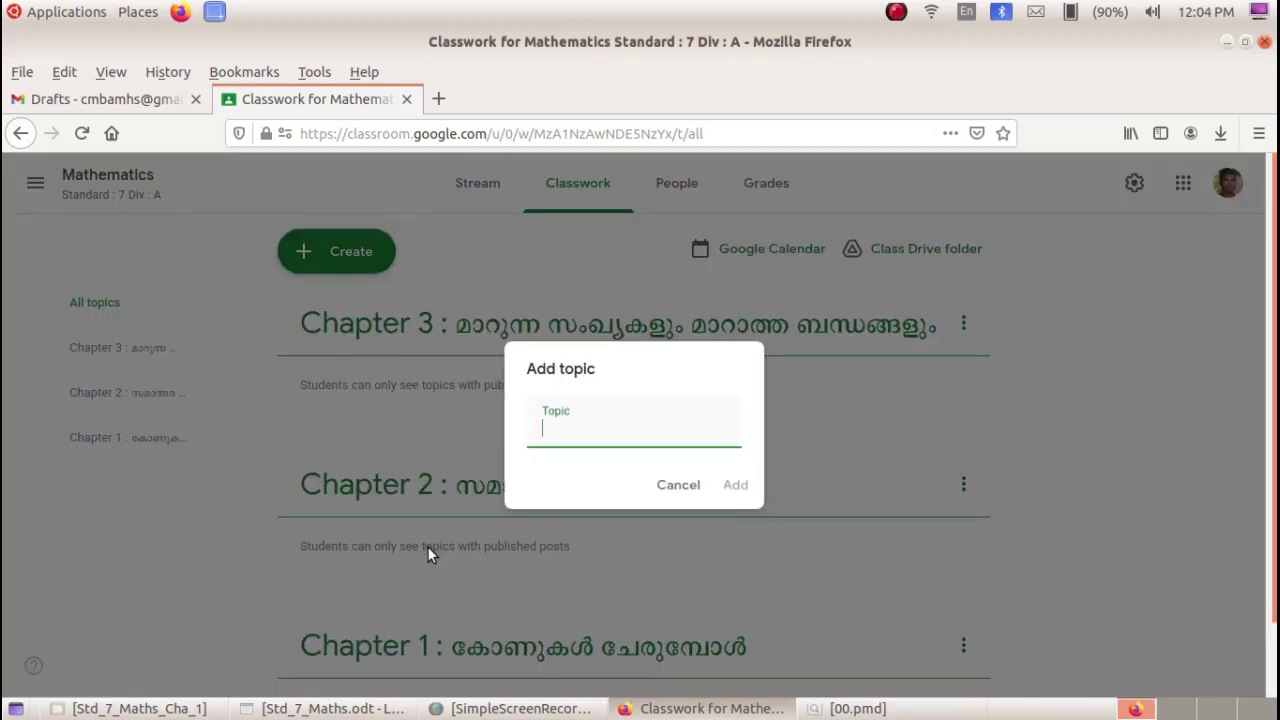
pyautogui.hotkey('ctrl', 'v')
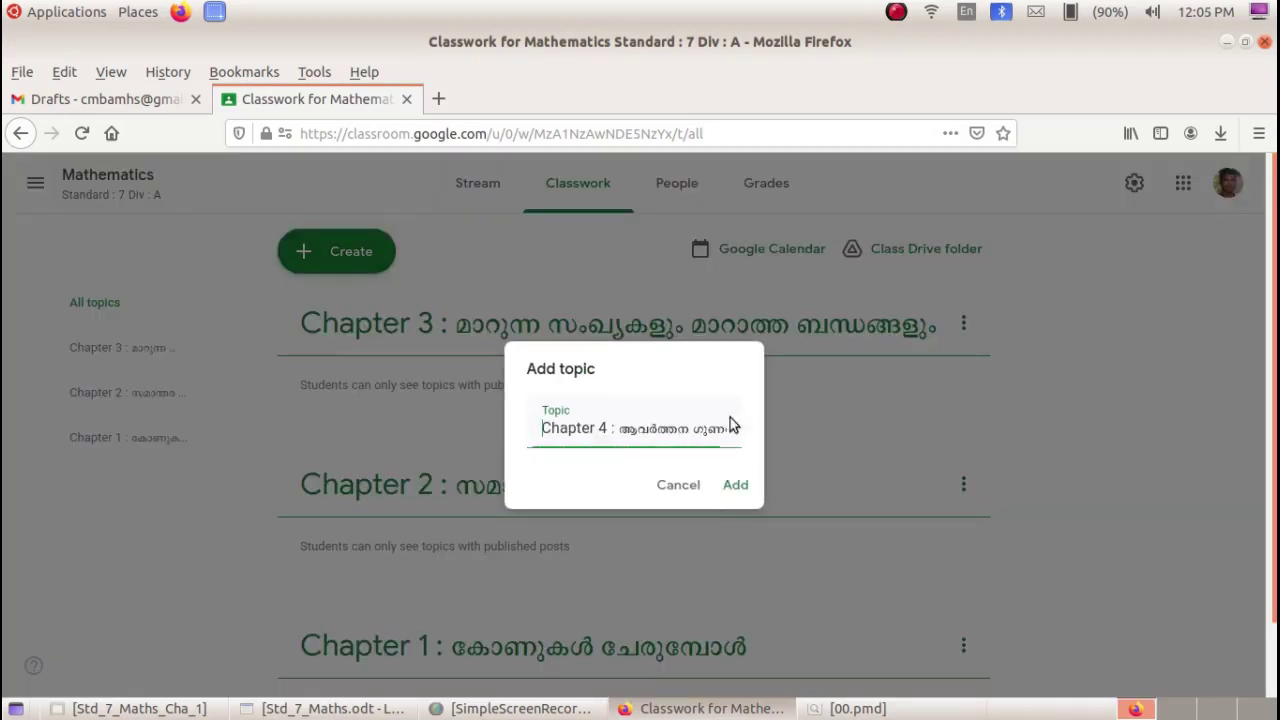
pyautogui.click(737, 488)
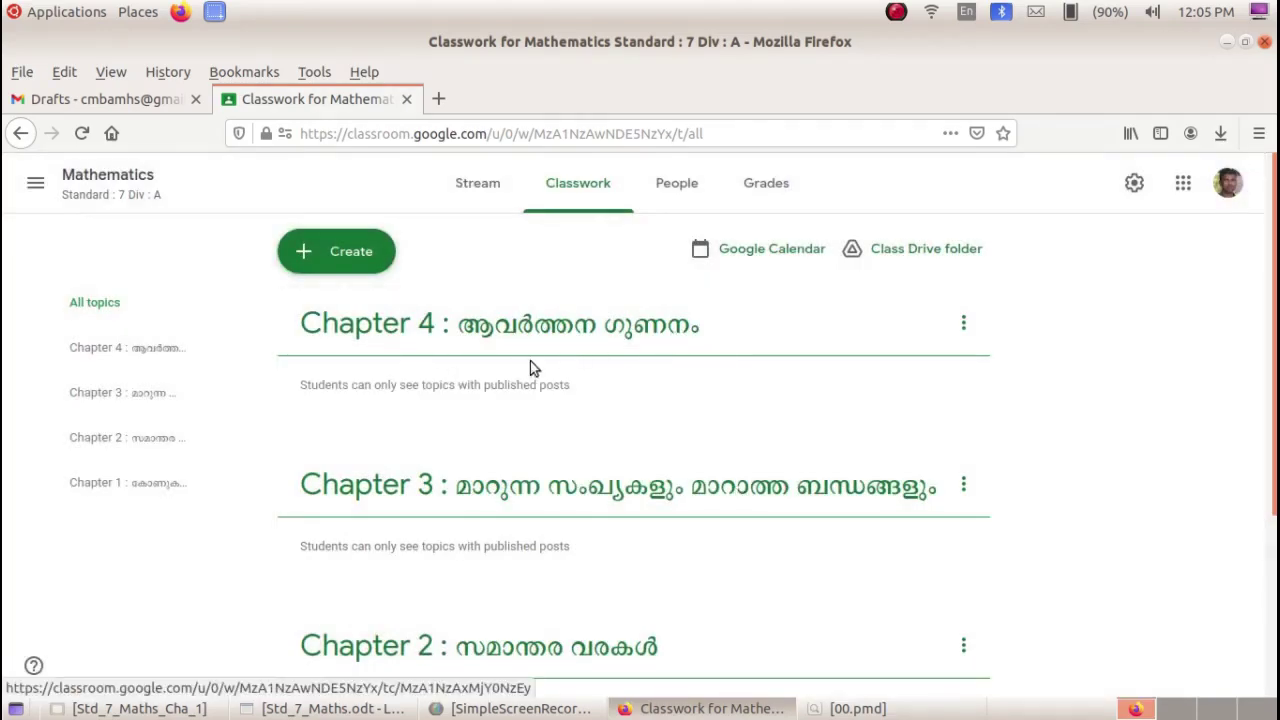
# Step: Add a fifth classwork topic named "Chapter 5 : ത്രികോണത്തിന്റെ പരപ്പളവ്"
pyautogui.scroll(-3, 528, 370)
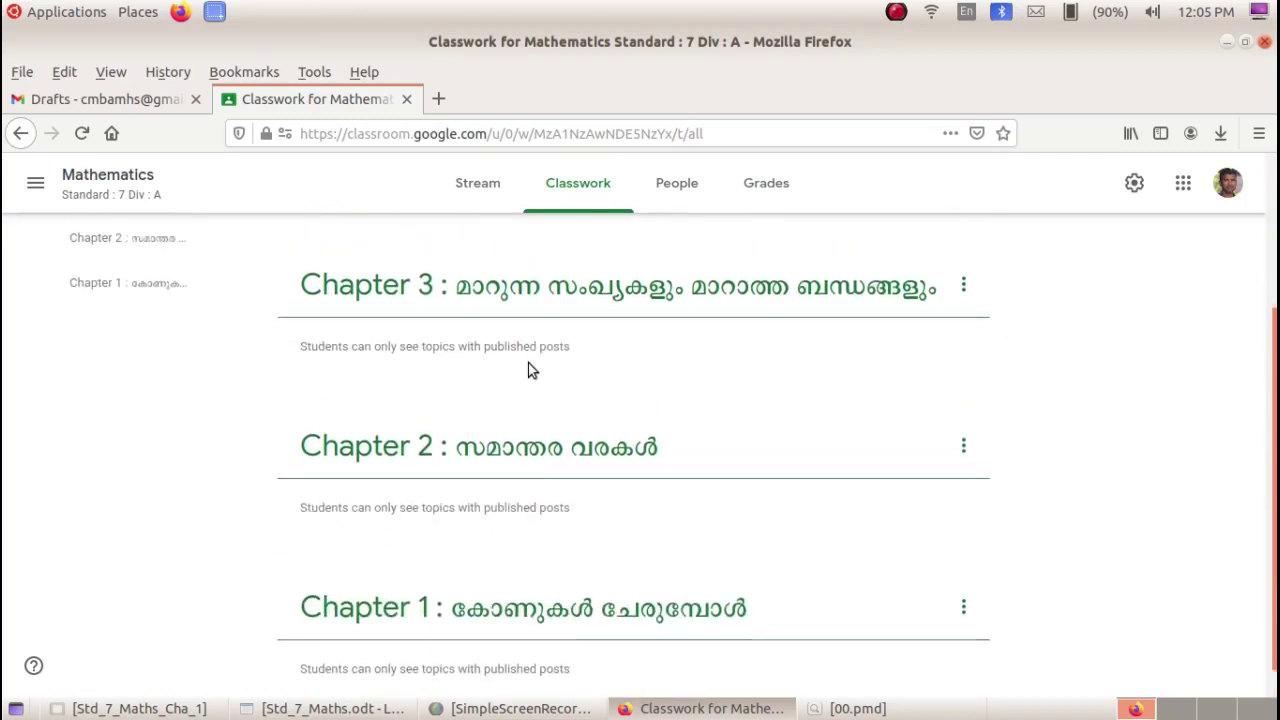
pyautogui.scroll(3, 528, 370)
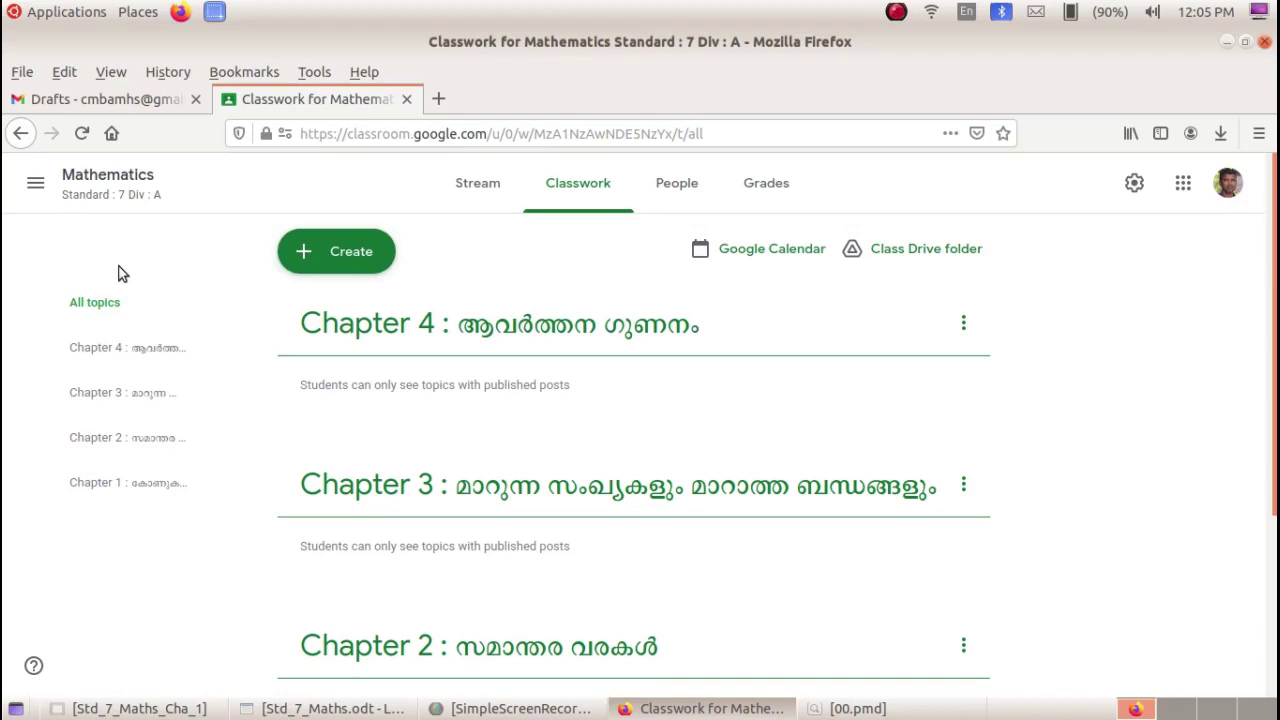
pyautogui.scroll(-3, 460, 452)
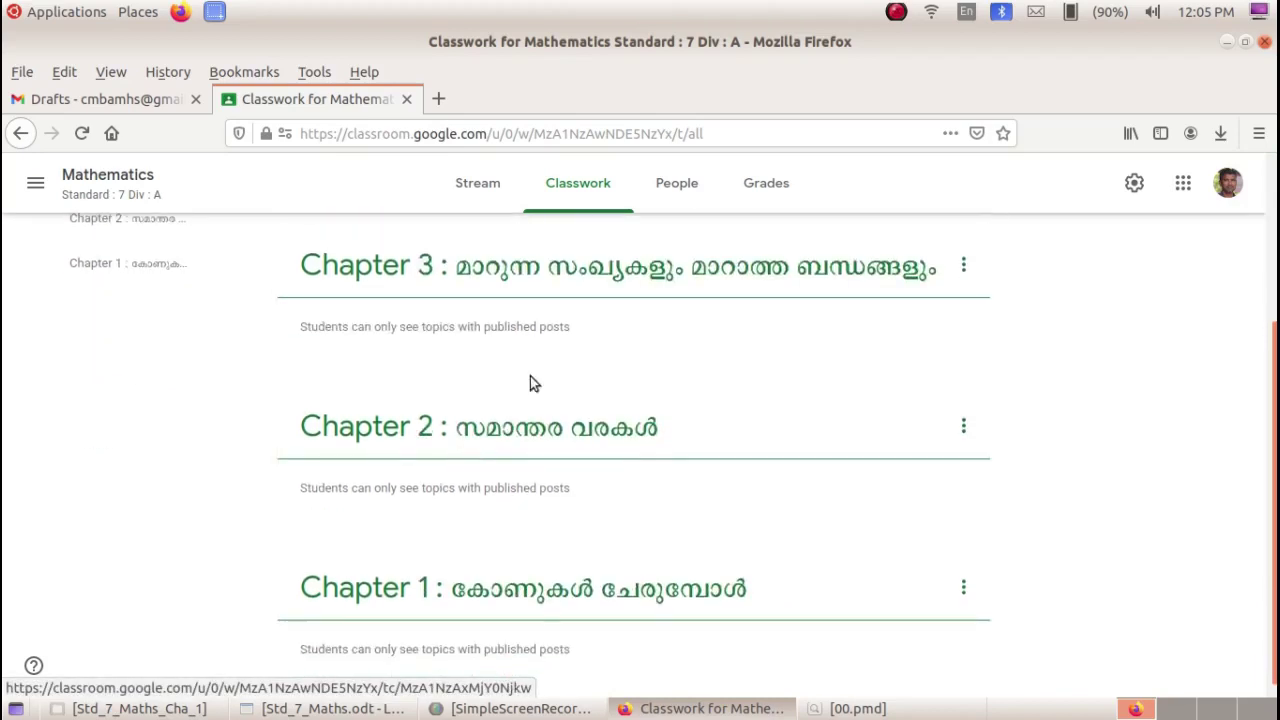
pyautogui.scroll(3, 550, 490)
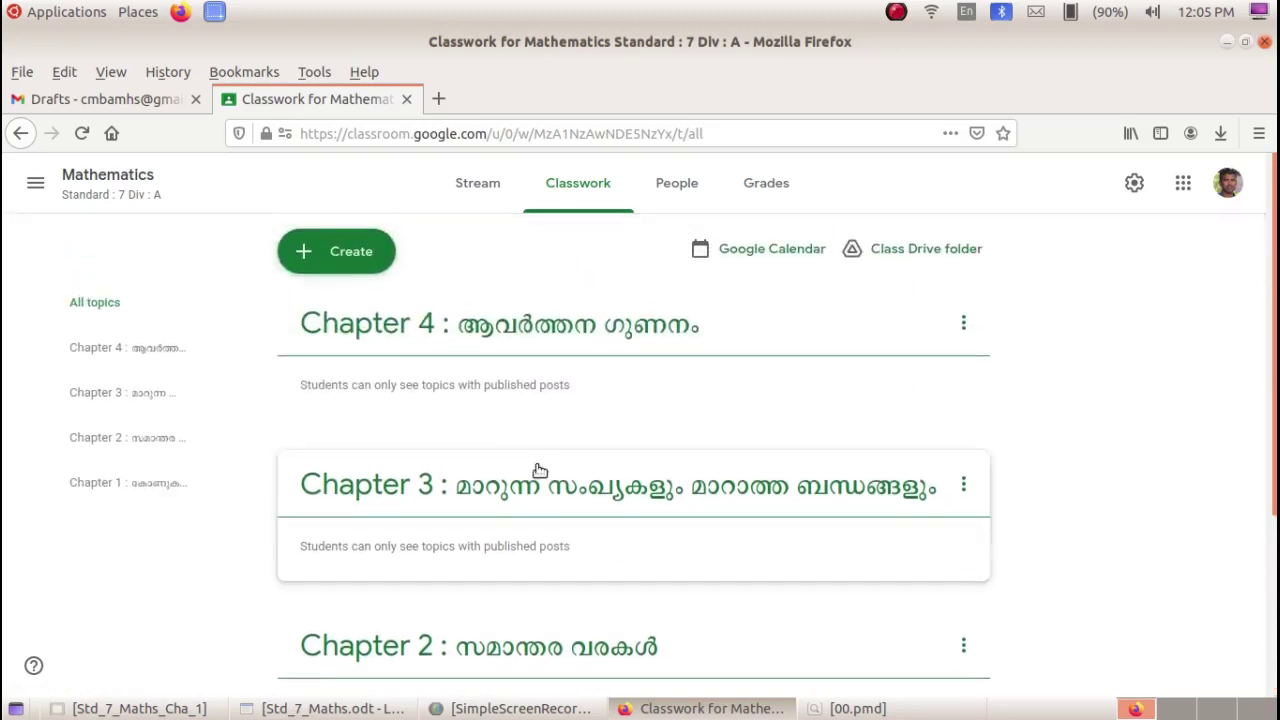
pyautogui.click(345, 253)
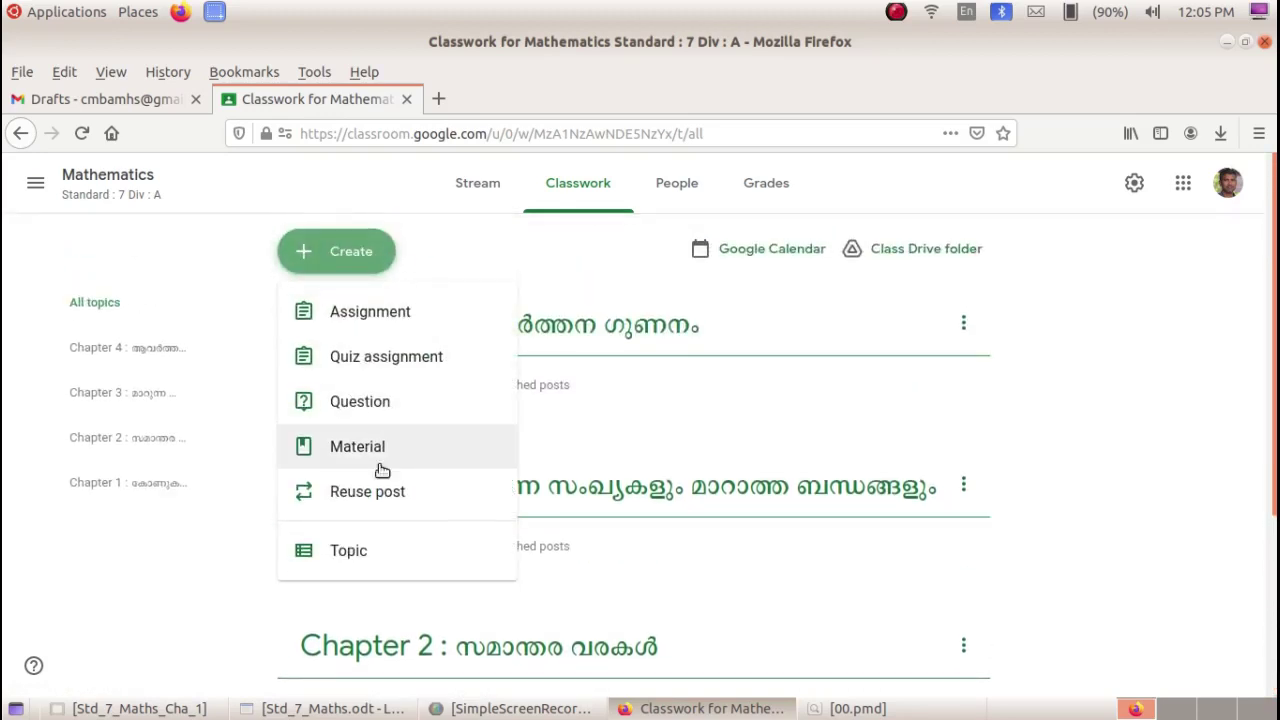
pyautogui.click(403, 557)
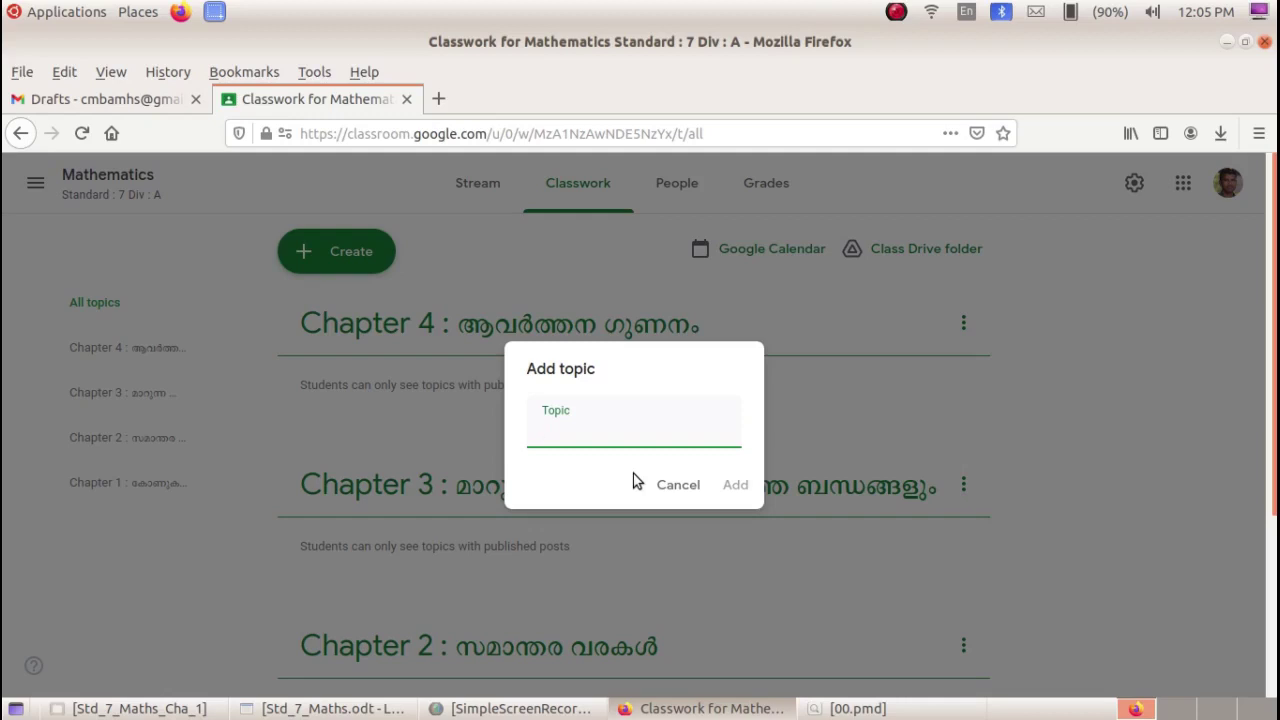
pyautogui.write('Chapter 5 : ത്രികോണത്തിന്റെ')
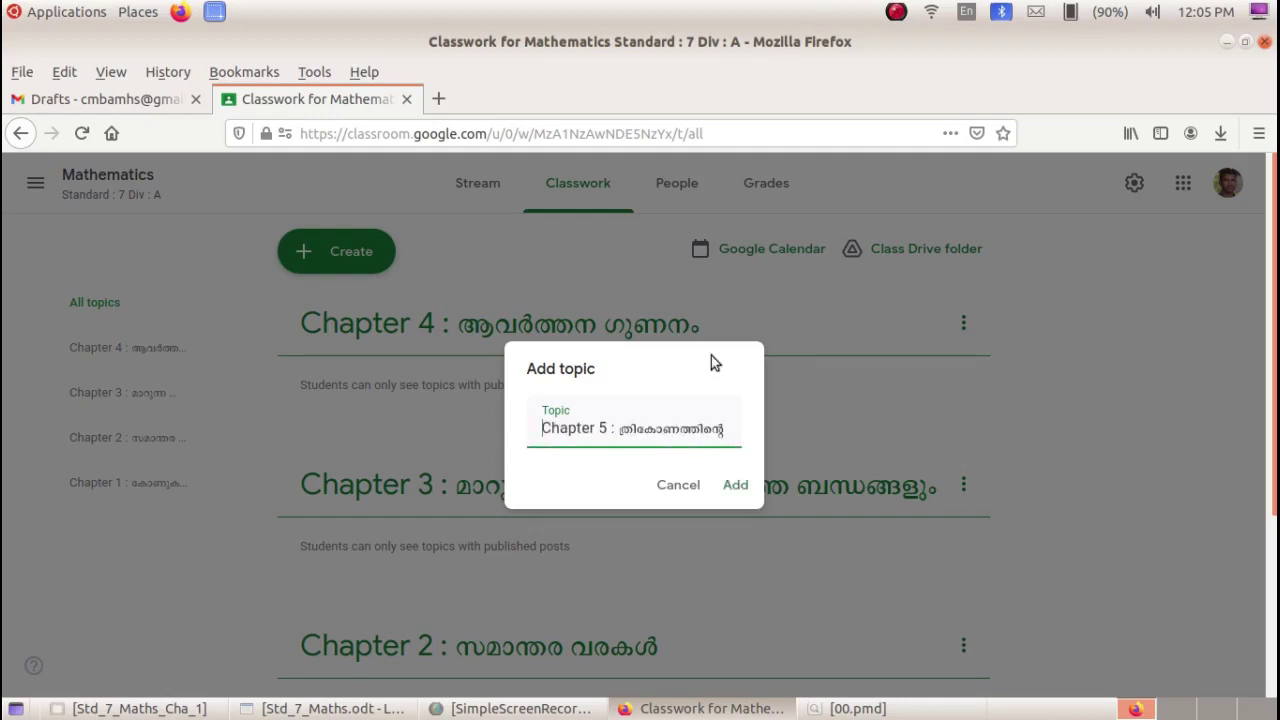
pyautogui.click(737, 486)
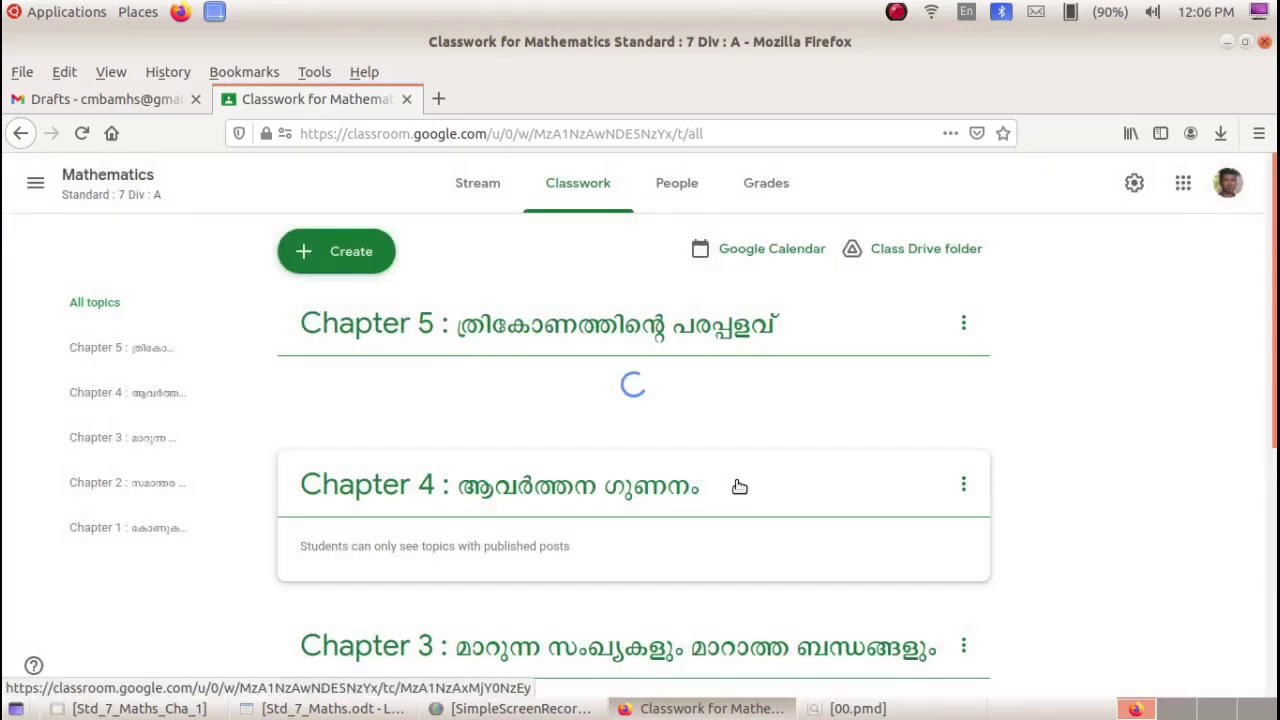
# Step: Reorder the classwork topics in ascending order, from Chapter 1 down to Chapter 5
pyautogui.scroll(-4, 426, 371)
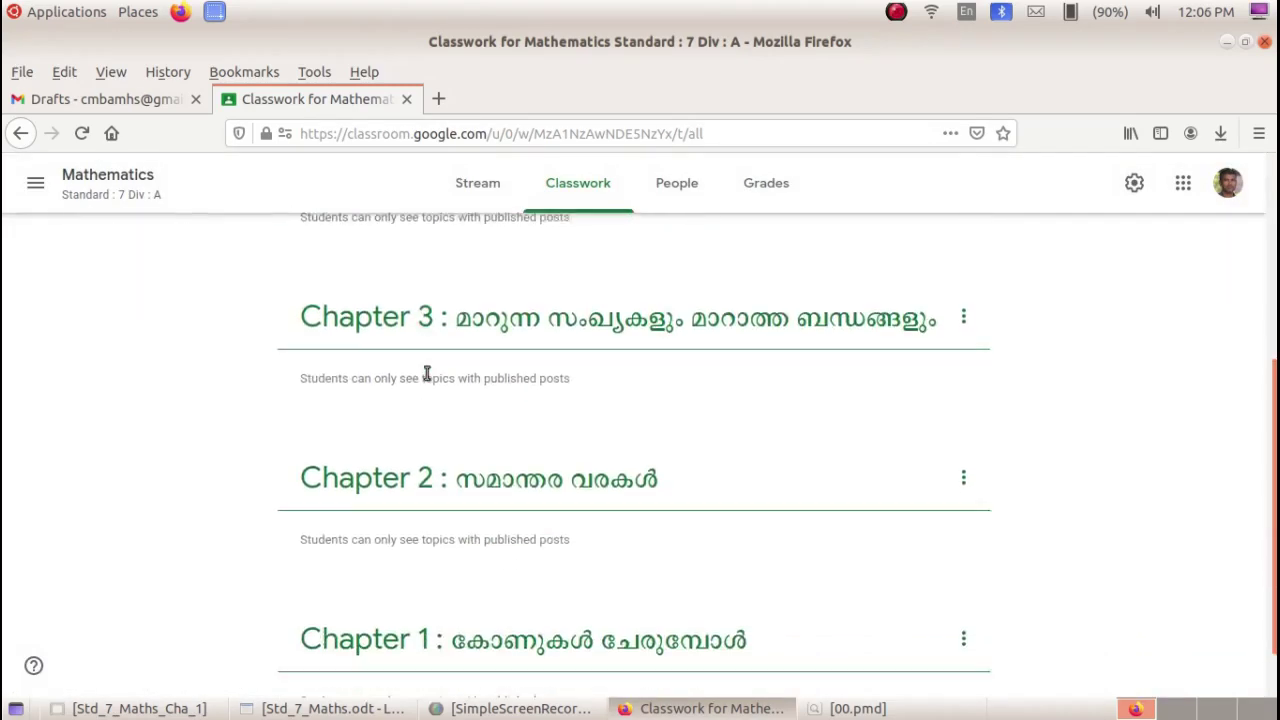
pyautogui.scroll(4, 428, 474)
pyautogui.scroll(-4, 429, 440)
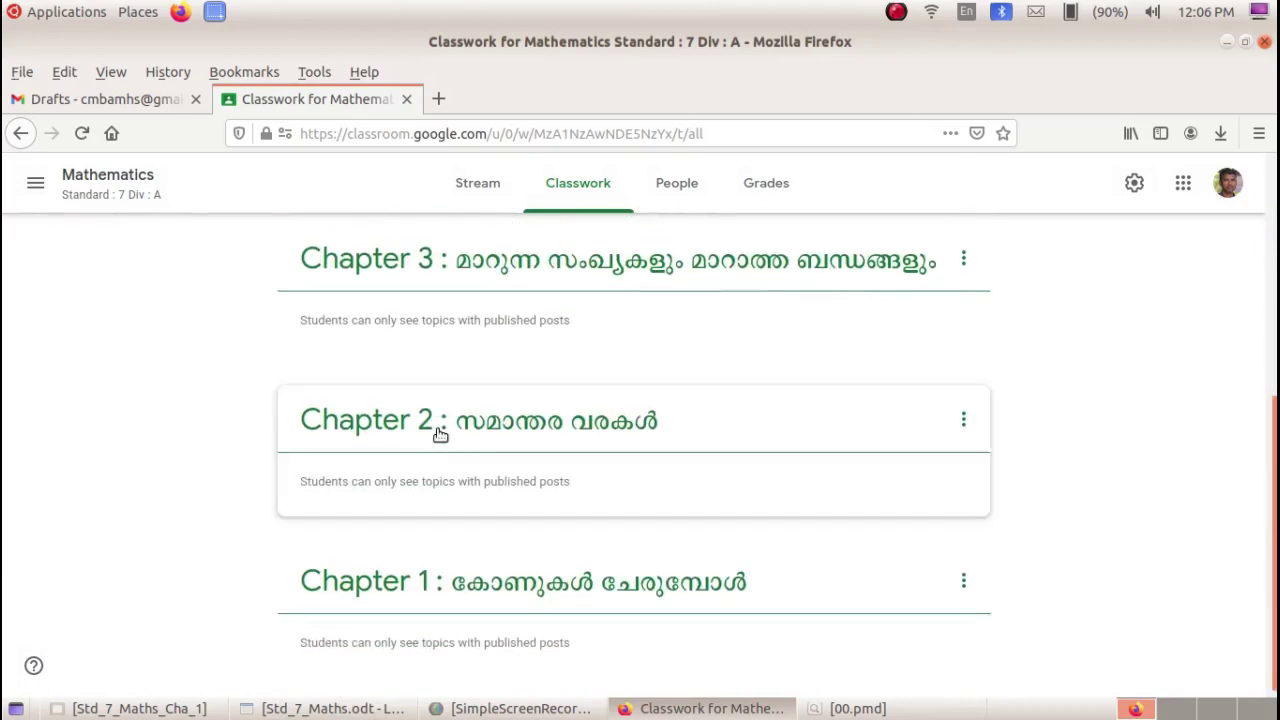
pyautogui.scroll(4, 448, 556)
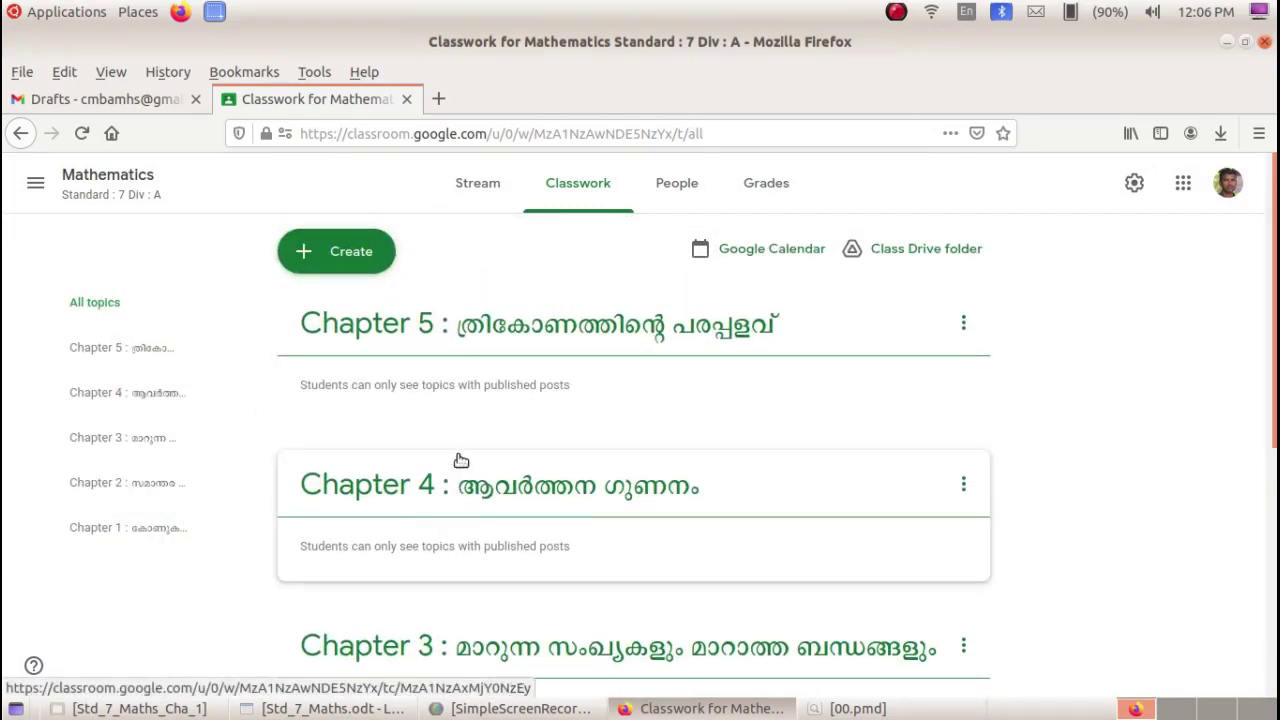
pyautogui.scroll(-1, 470, 440)
pyautogui.scroll(-3, 503, 380)
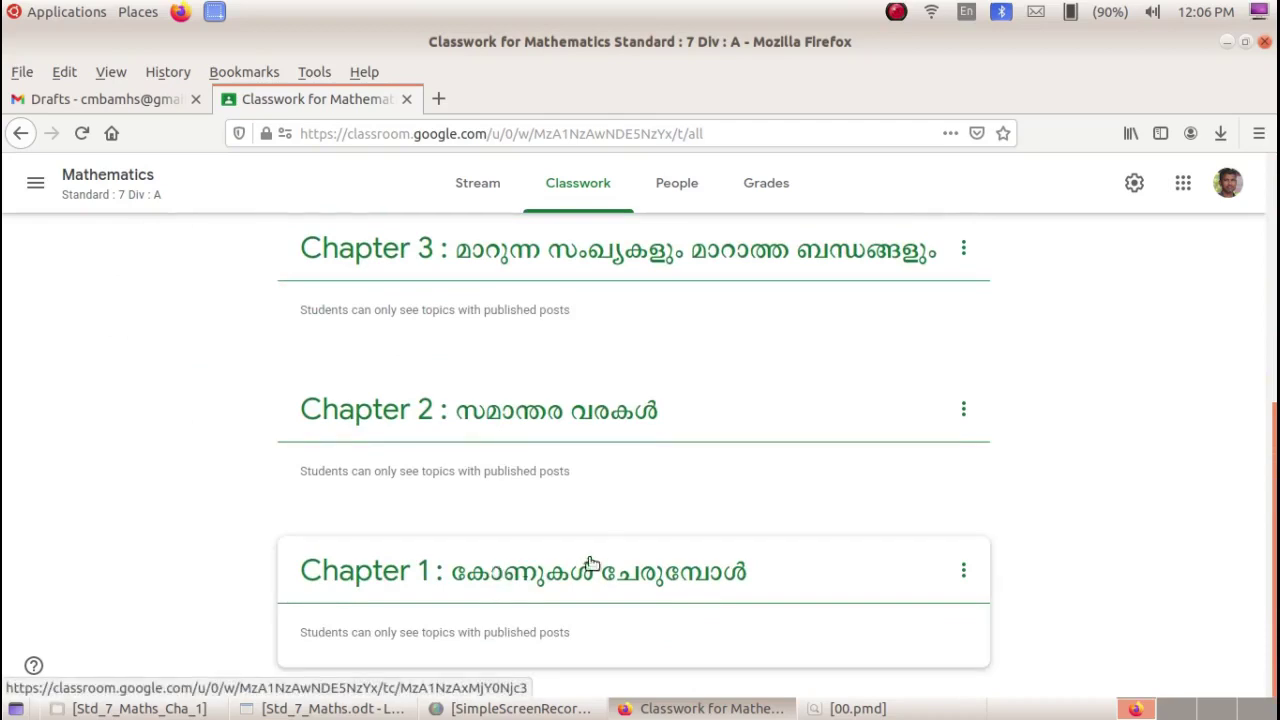
pyautogui.moveTo(633, 530); pyautogui.dragTo(603, 224)
pyautogui.scroll(3, 623, 346)
pyautogui.moveTo(620, 535); pyautogui.dragTo(597, 205)
pyautogui.scroll(-2, 608, 391)
pyautogui.scroll(-4, 598, 402)
pyautogui.moveTo(587, 565); pyautogui.dragTo(586, 300)
pyautogui.scroll(2, 600, 345)
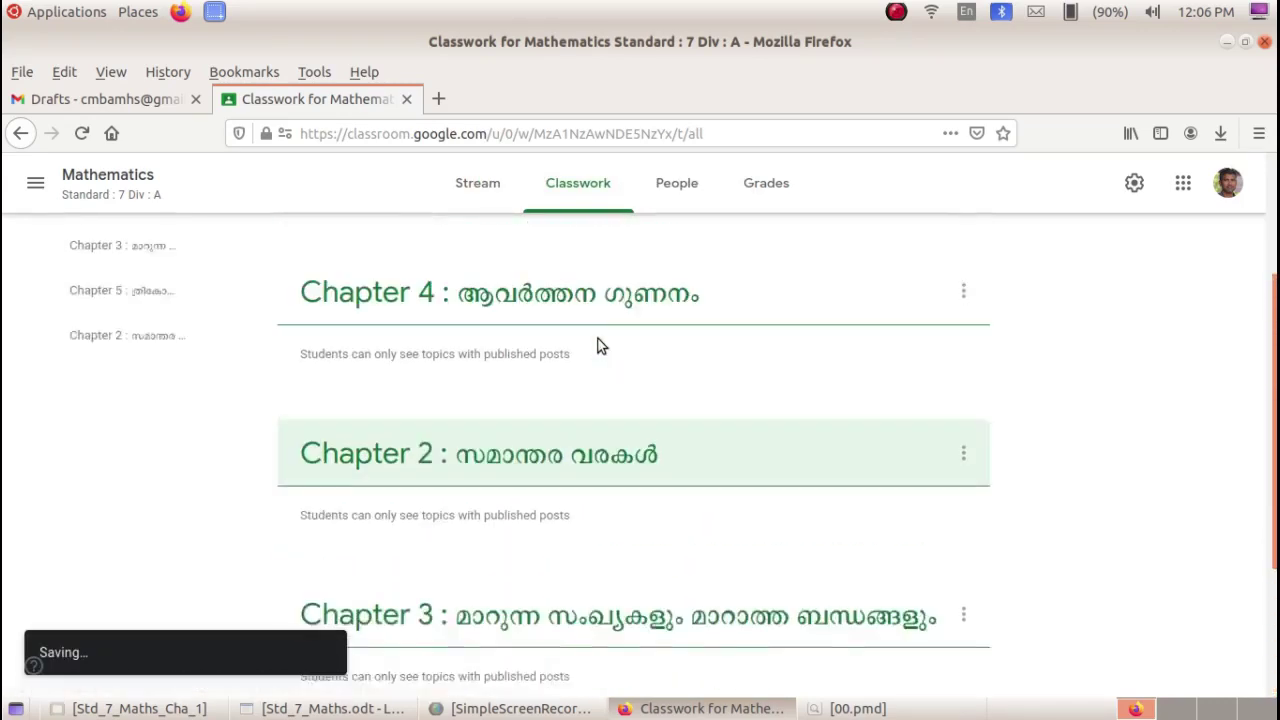
pyautogui.scroll(3, 600, 345)
pyautogui.moveTo(592, 462); pyautogui.dragTo(608, 590)
pyautogui.scroll(-2, 608, 590)
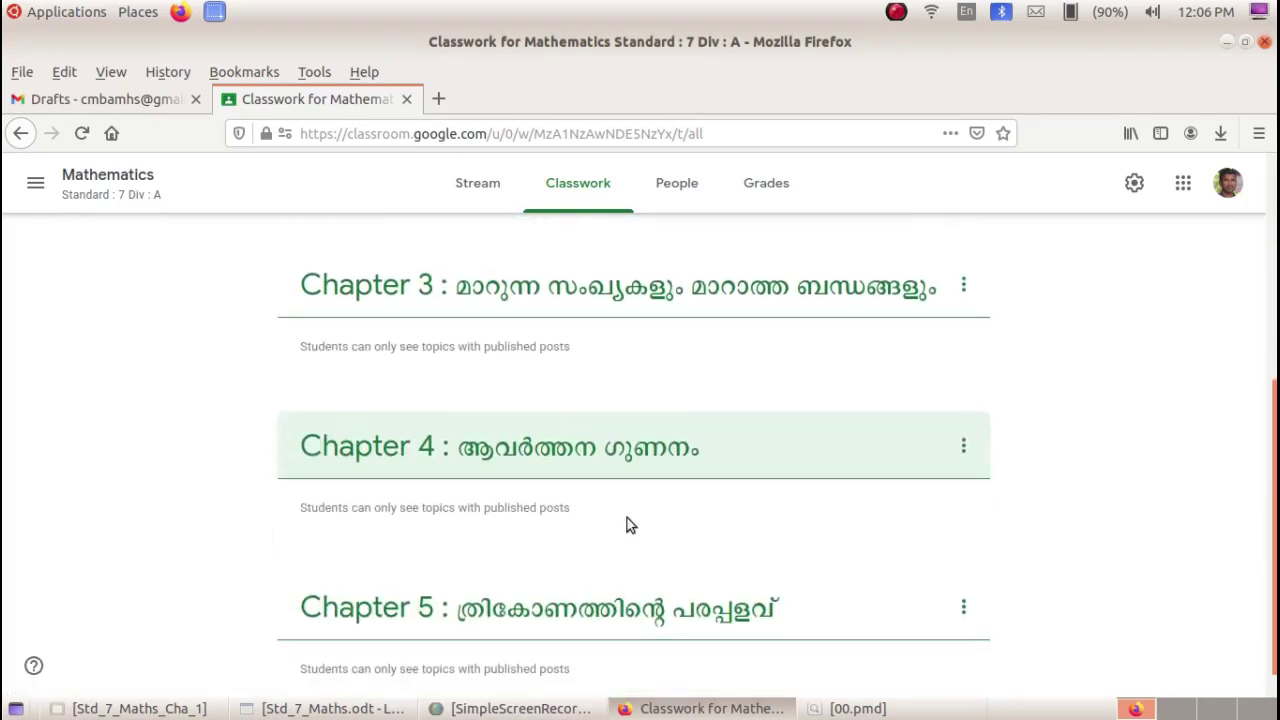
# Step: Check the order of the chapter topics through the whole classwork list
pyautogui.scroll(4, 625, 455)
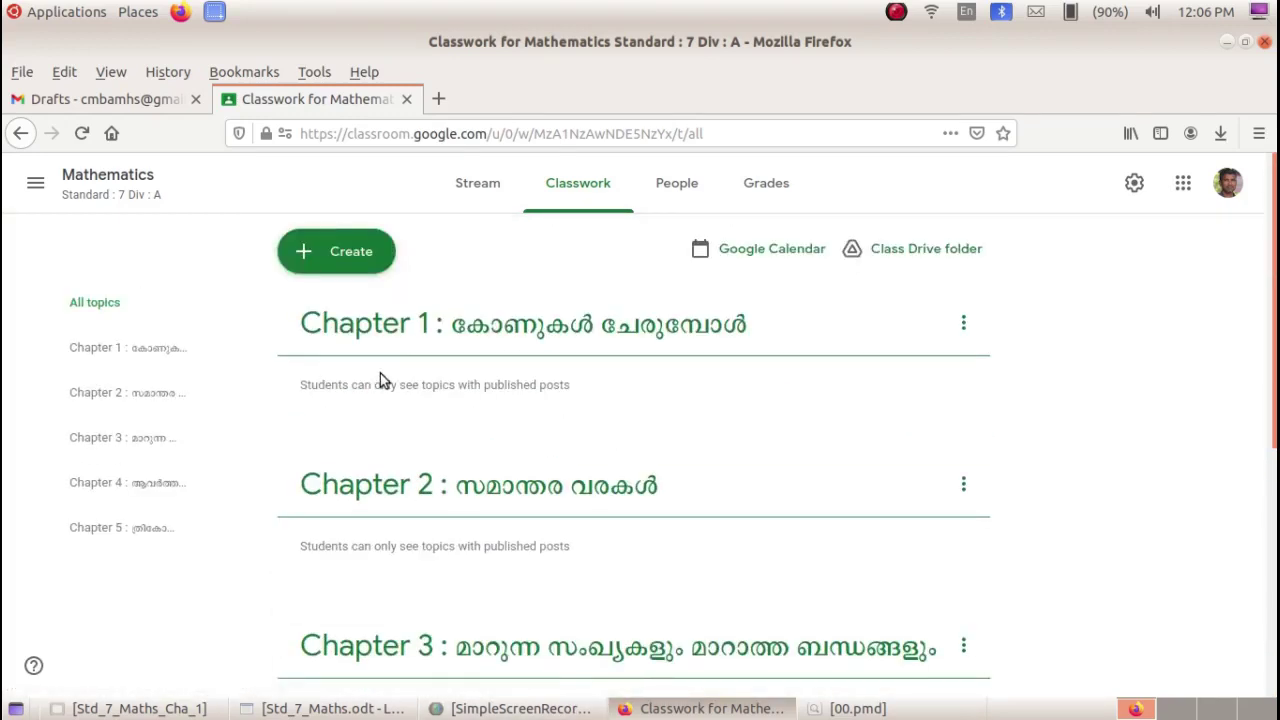
pyautogui.scroll(-3, 528, 354)
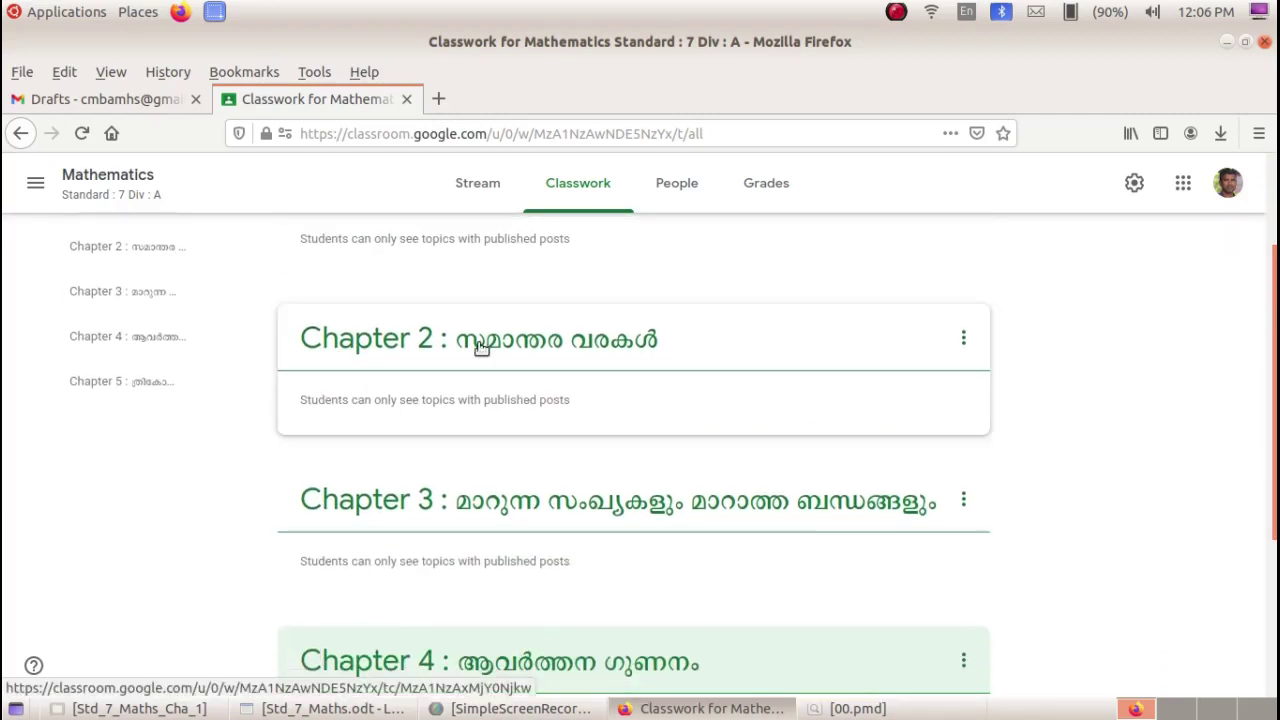
pyautogui.scroll(-5, 480, 345)
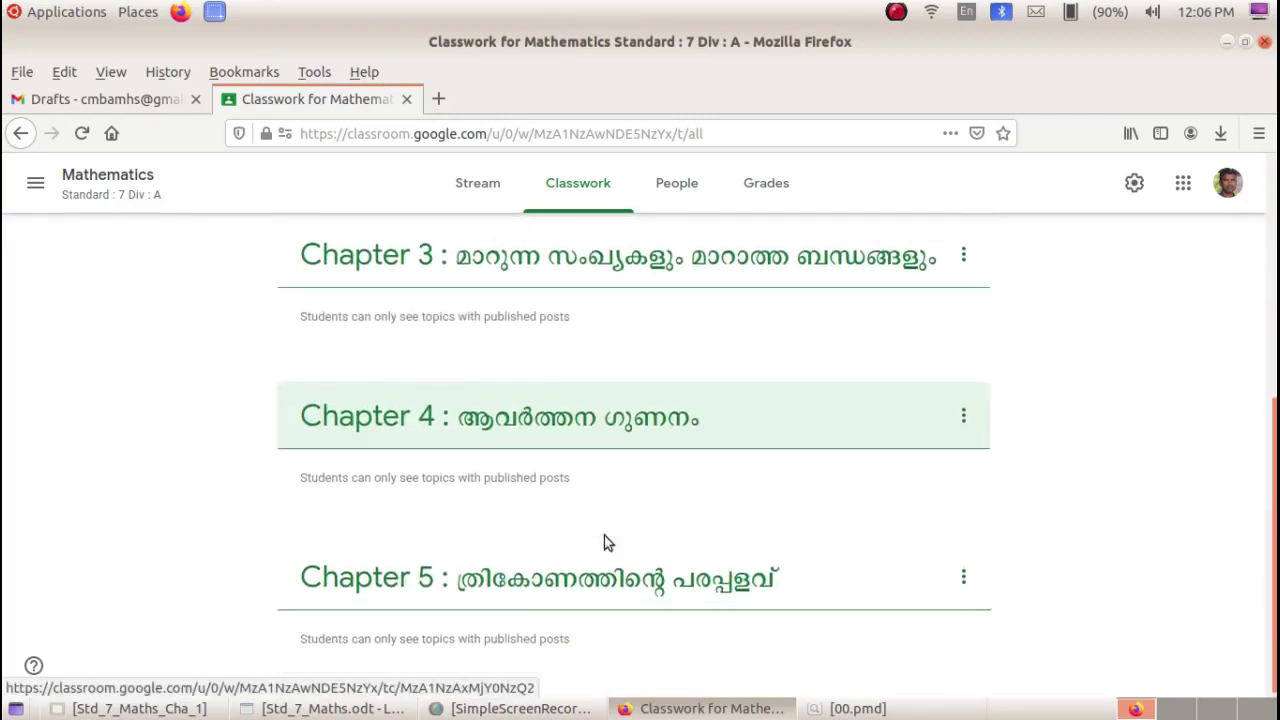
pyautogui.scroll(8, 604, 543)
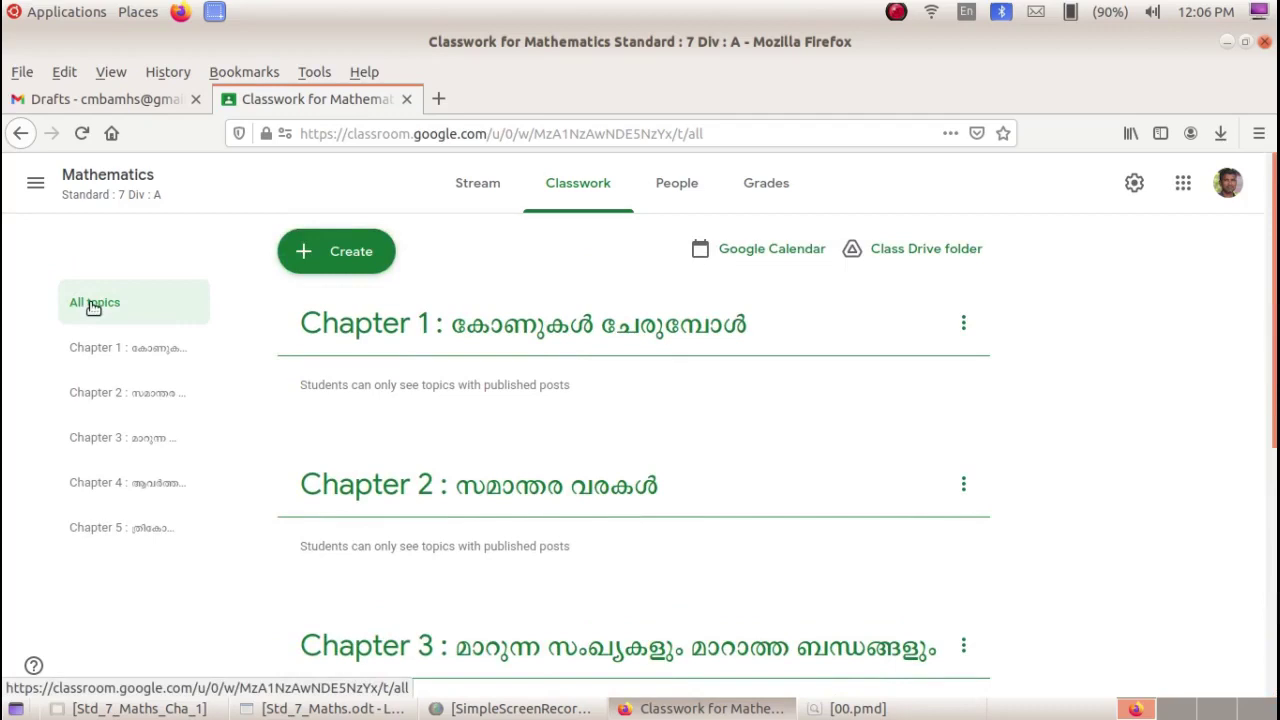
pyautogui.scroll(-7, 586, 550)
pyautogui.scroll(7, 588, 572)
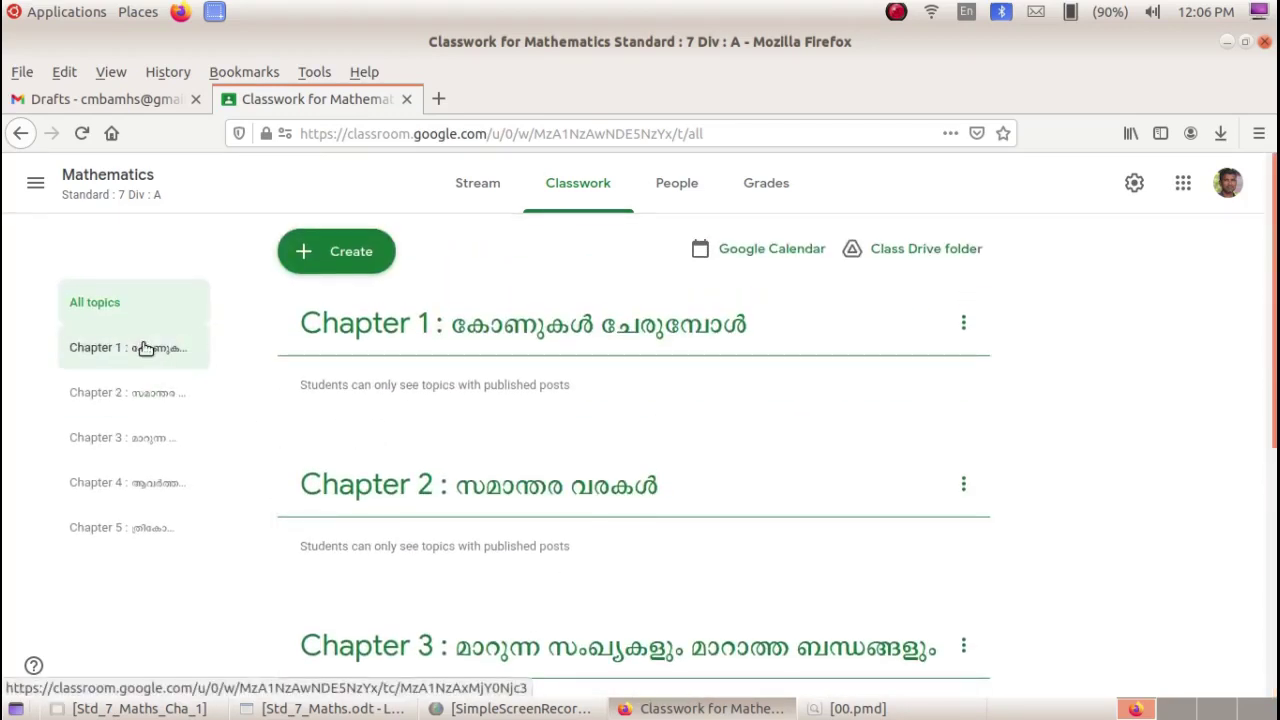
# Step: View the Chapter 1, 2, 3 and 5 topics individually and return to the list of all topics
pyautogui.click(143, 347)
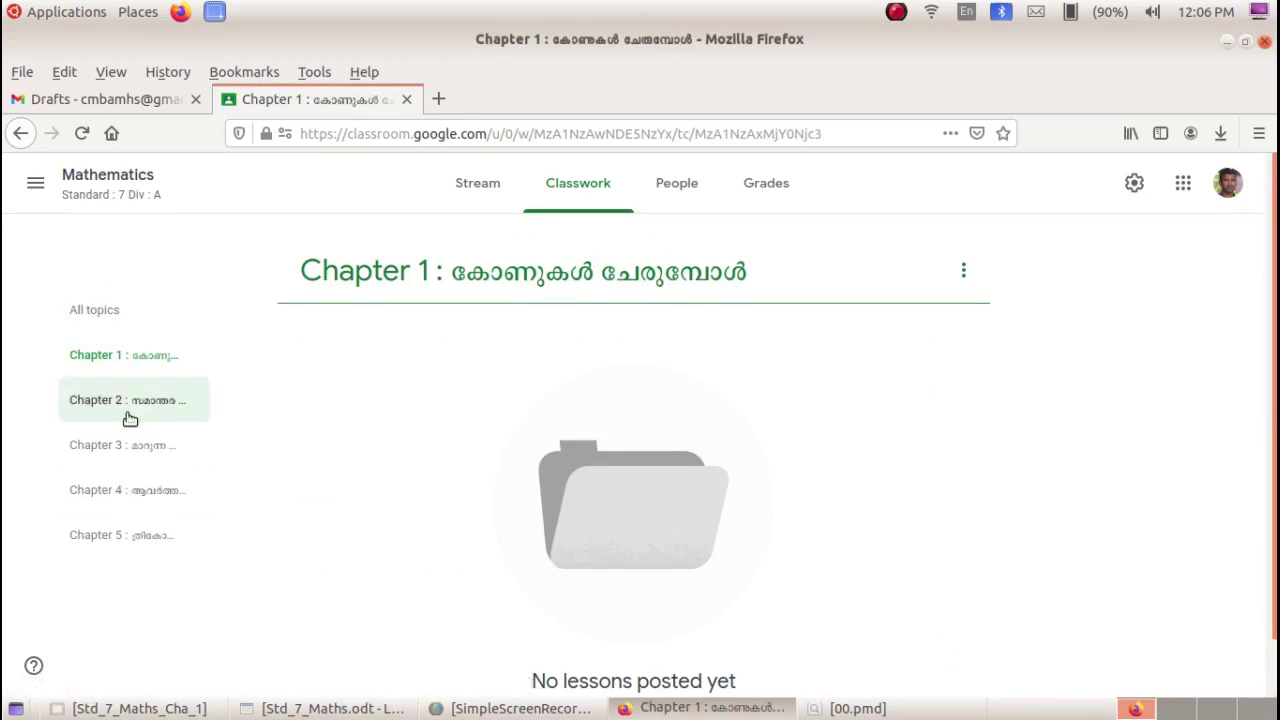
pyautogui.click(129, 415)
pyautogui.click(128, 445)
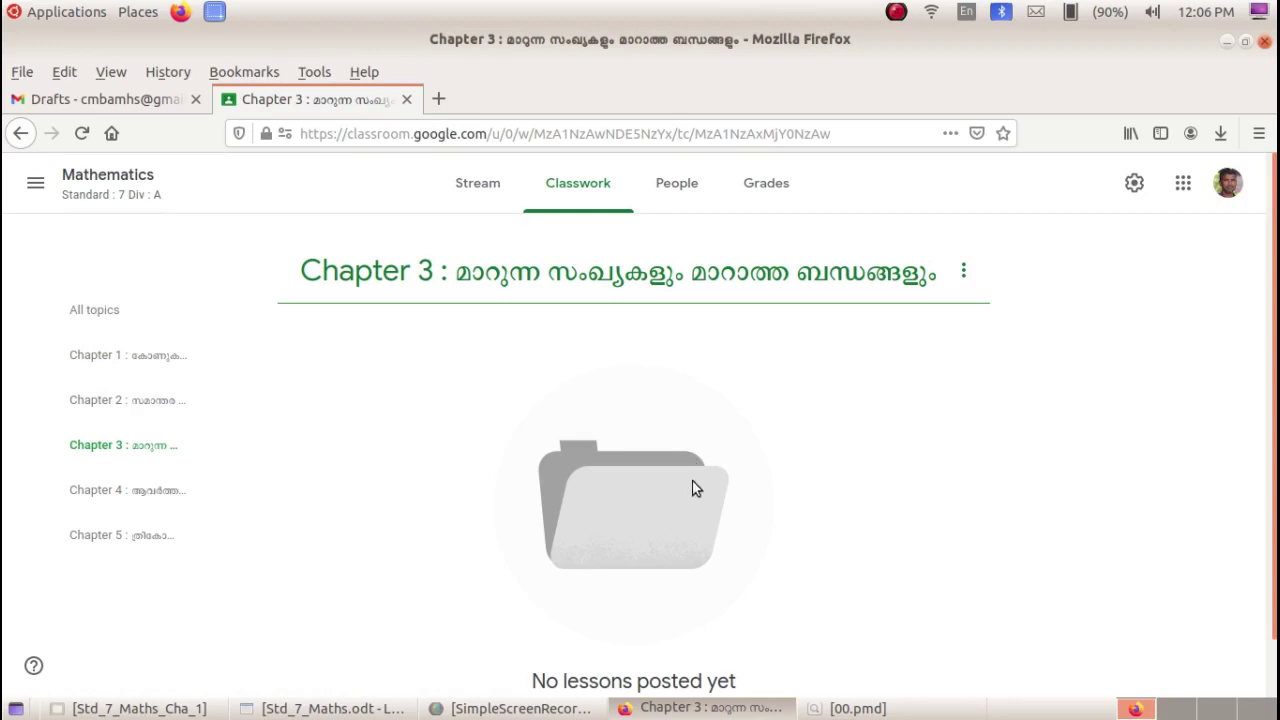
pyautogui.scroll(-1, 649, 512)
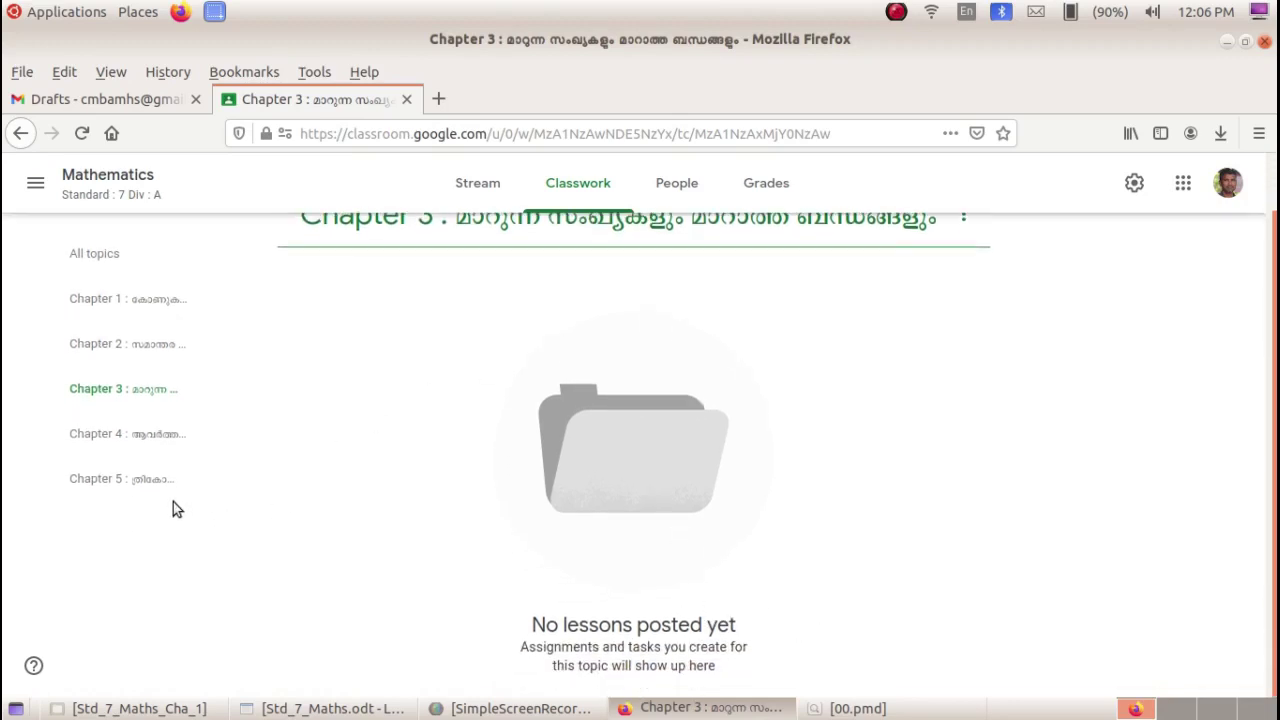
pyautogui.click(143, 481)
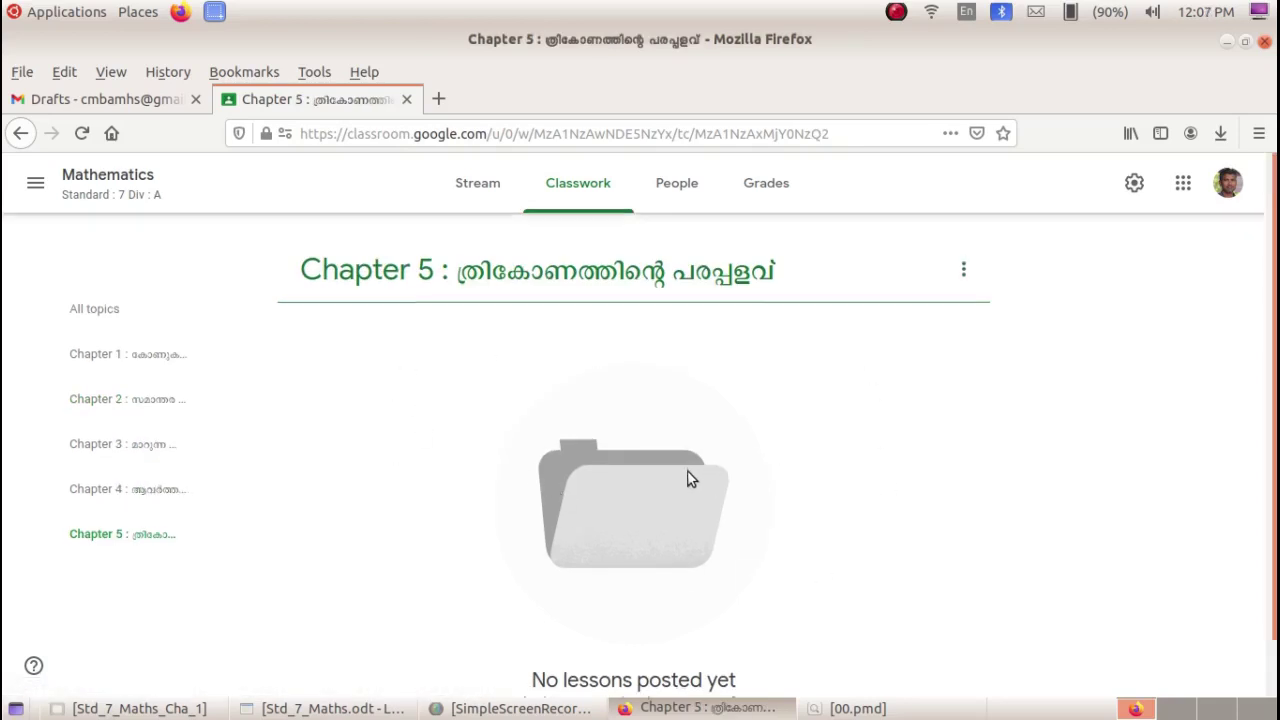
pyautogui.scroll(-1, 687, 470)
pyautogui.scroll(1, 600, 420)
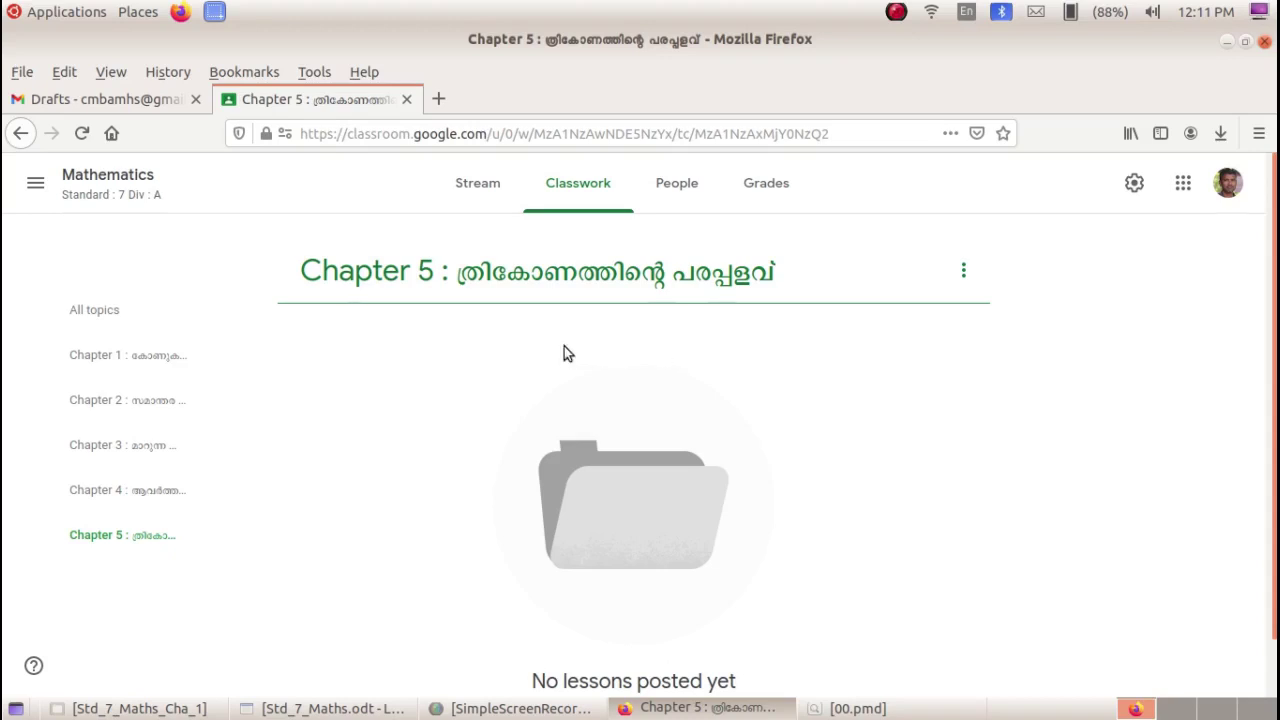
pyautogui.click(117, 312)
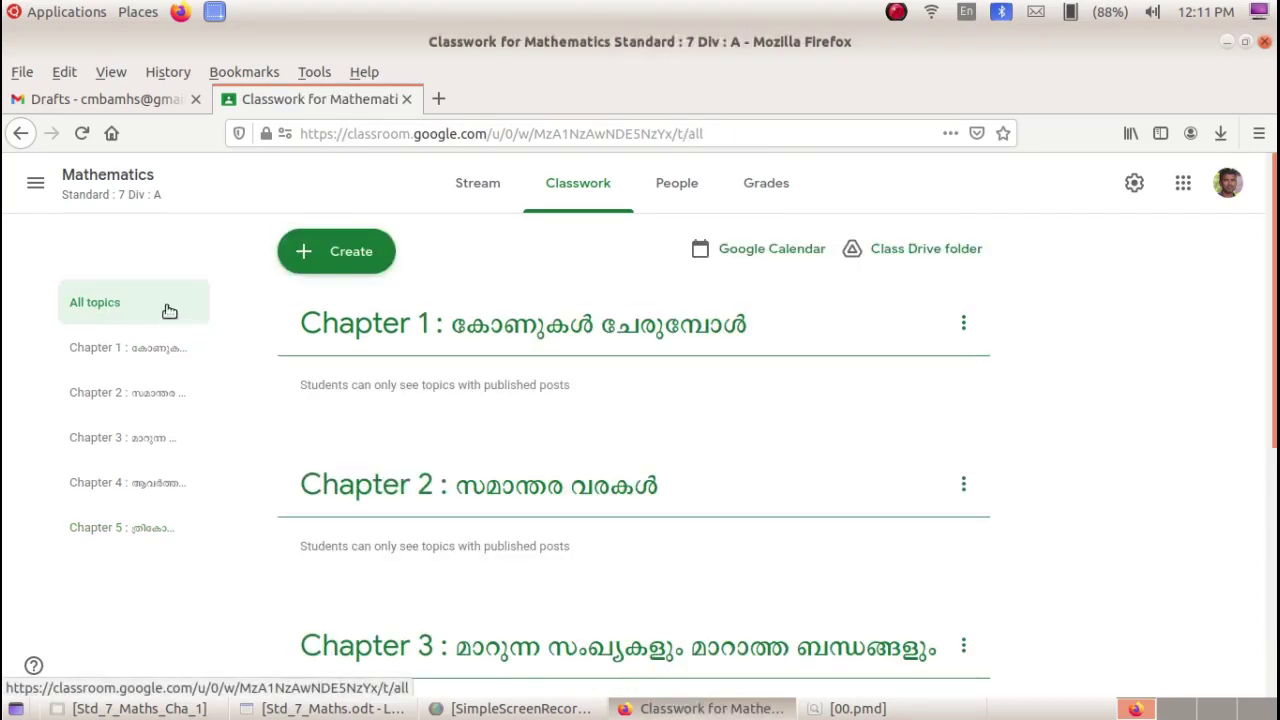
# Step: Start a new assignment in the classwork and dismiss the hint about adding or creating materials
pyautogui.click(357, 252)
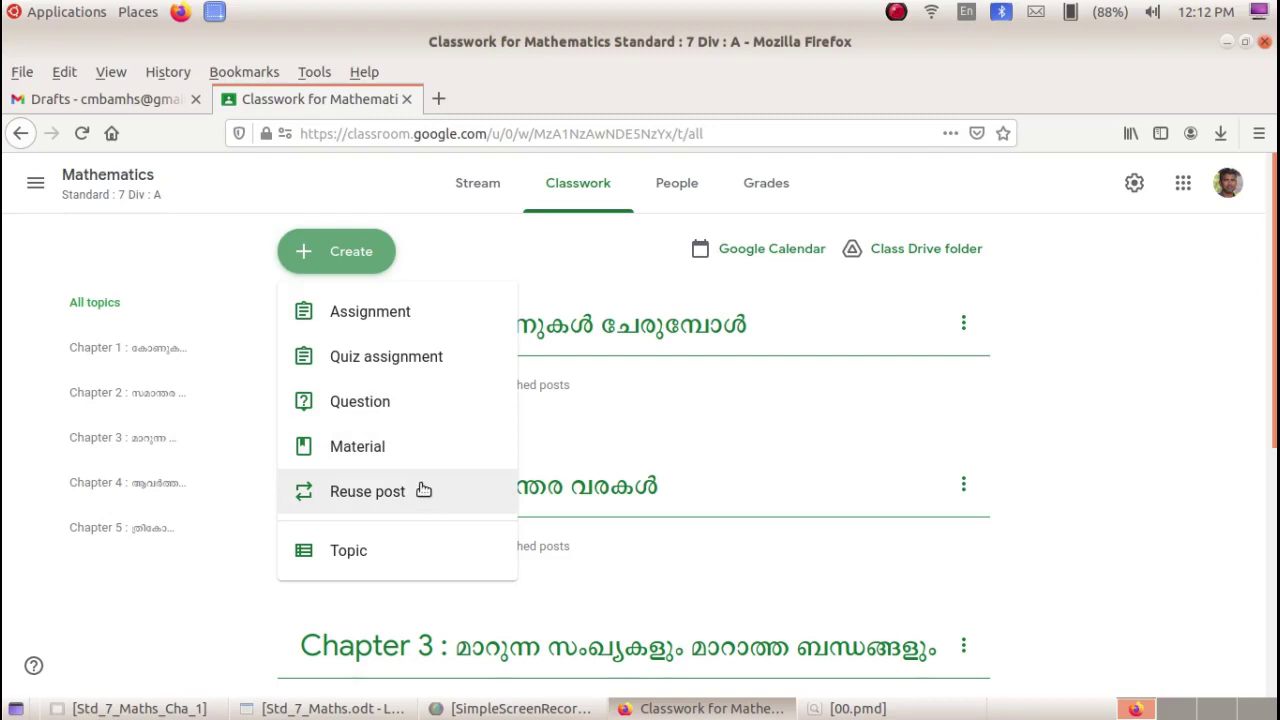
pyautogui.click(398, 313)
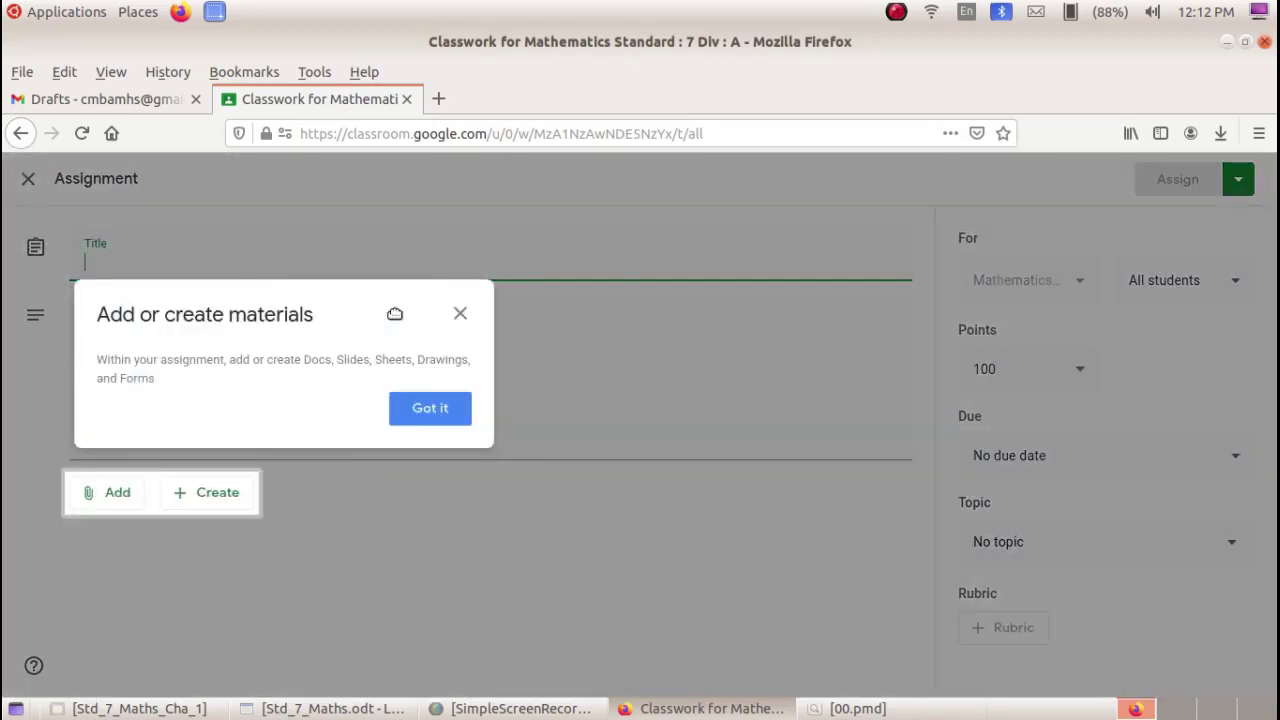
pyautogui.click(461, 315)
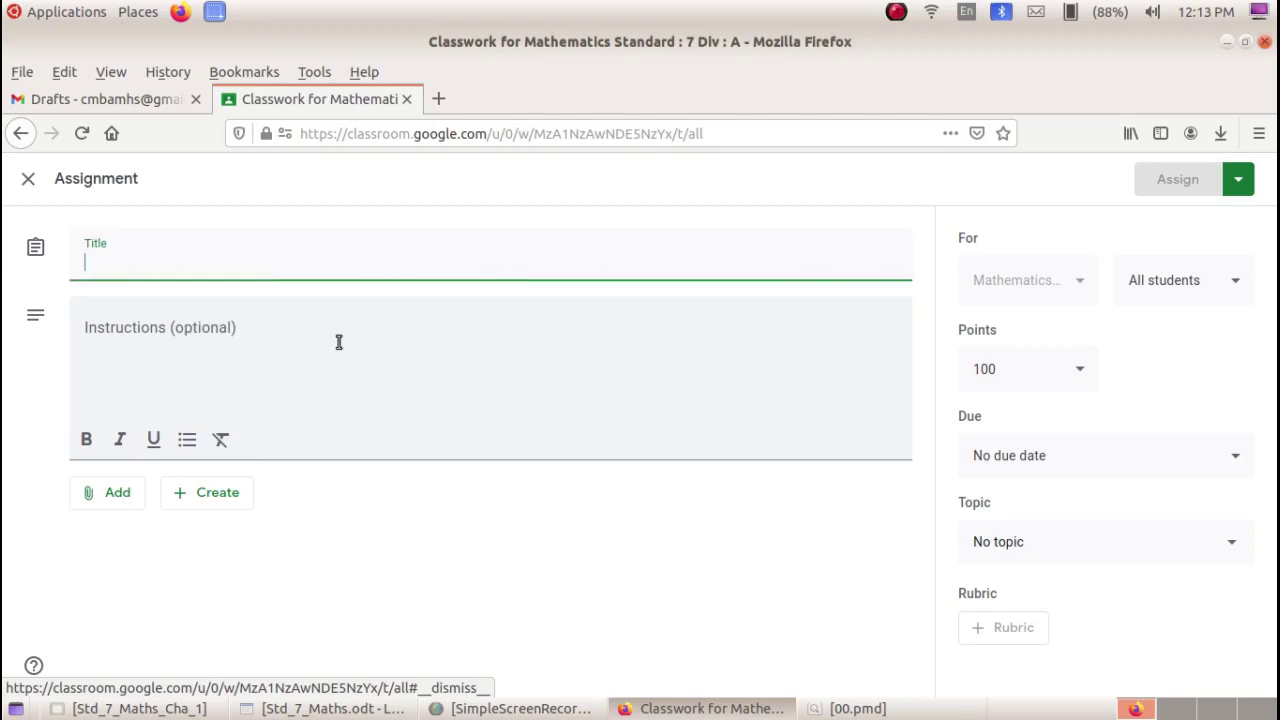
# Step: Switch to the mathematics textbook PDF and review the Chapter 5 opening and the area exercises on page 68
pyautogui.hotkey('alt', 'Tab')
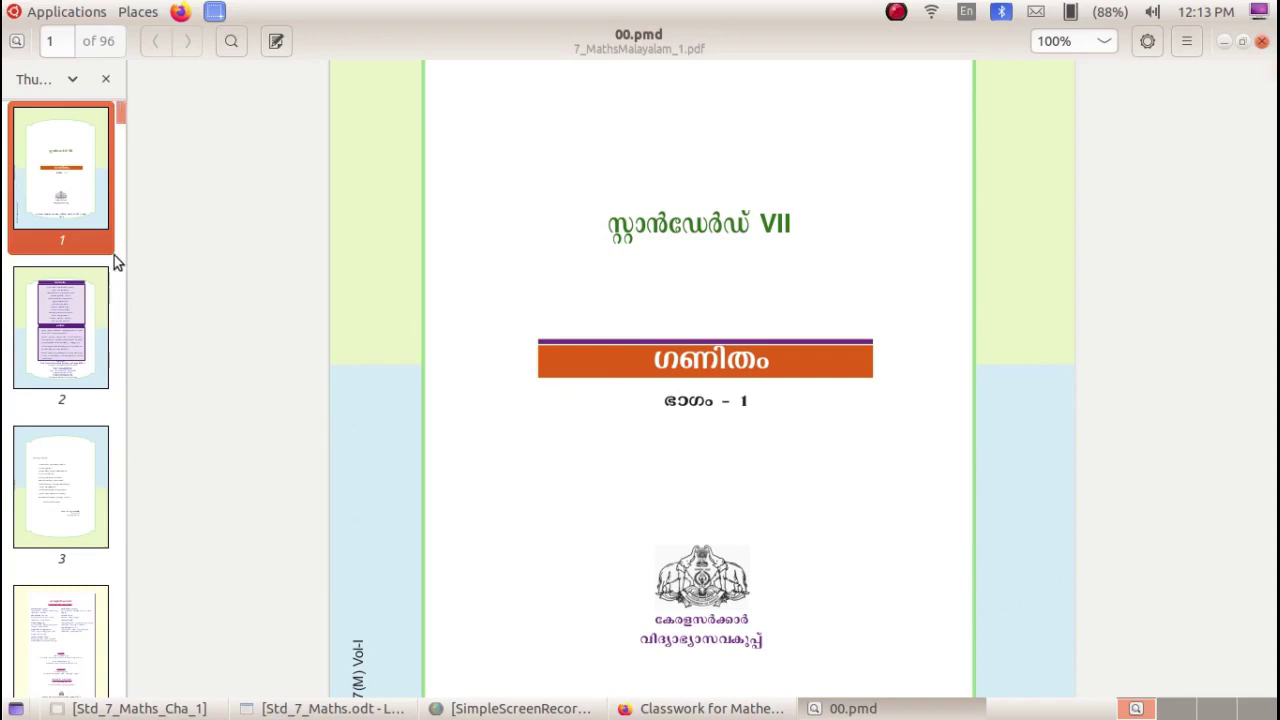
pyautogui.scroll(-5, 94, 371)
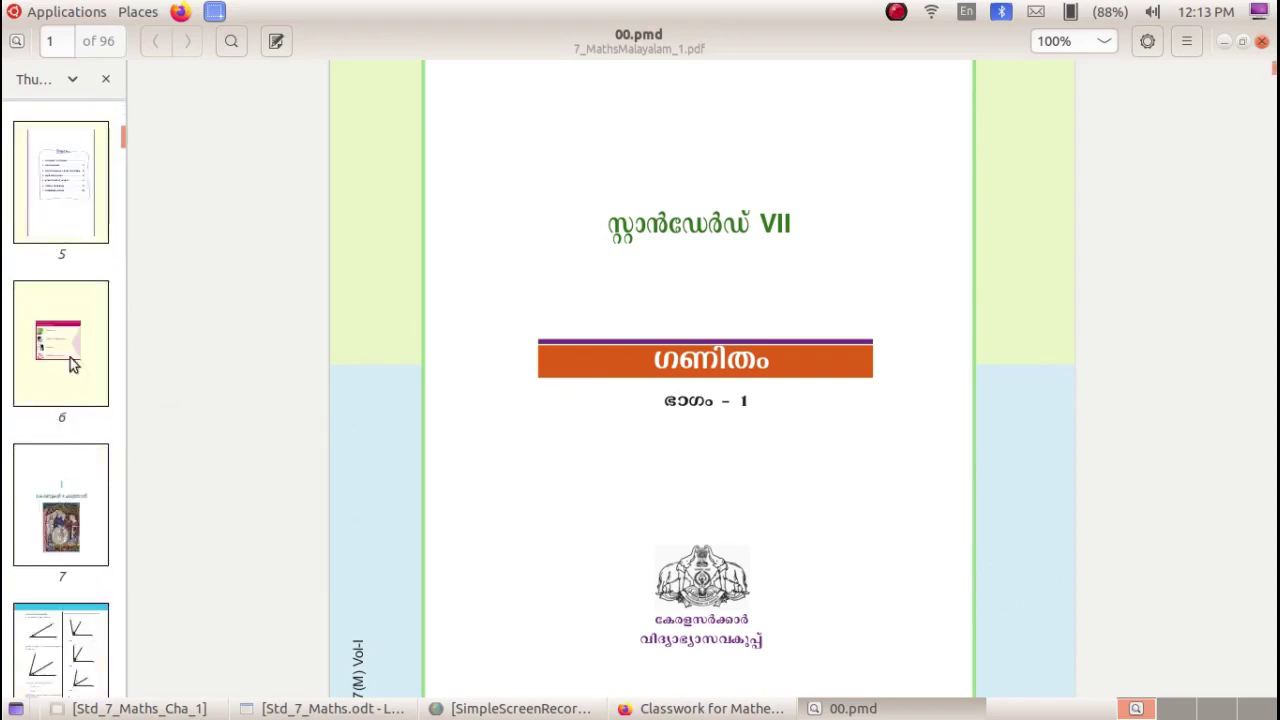
pyautogui.click(61, 182)
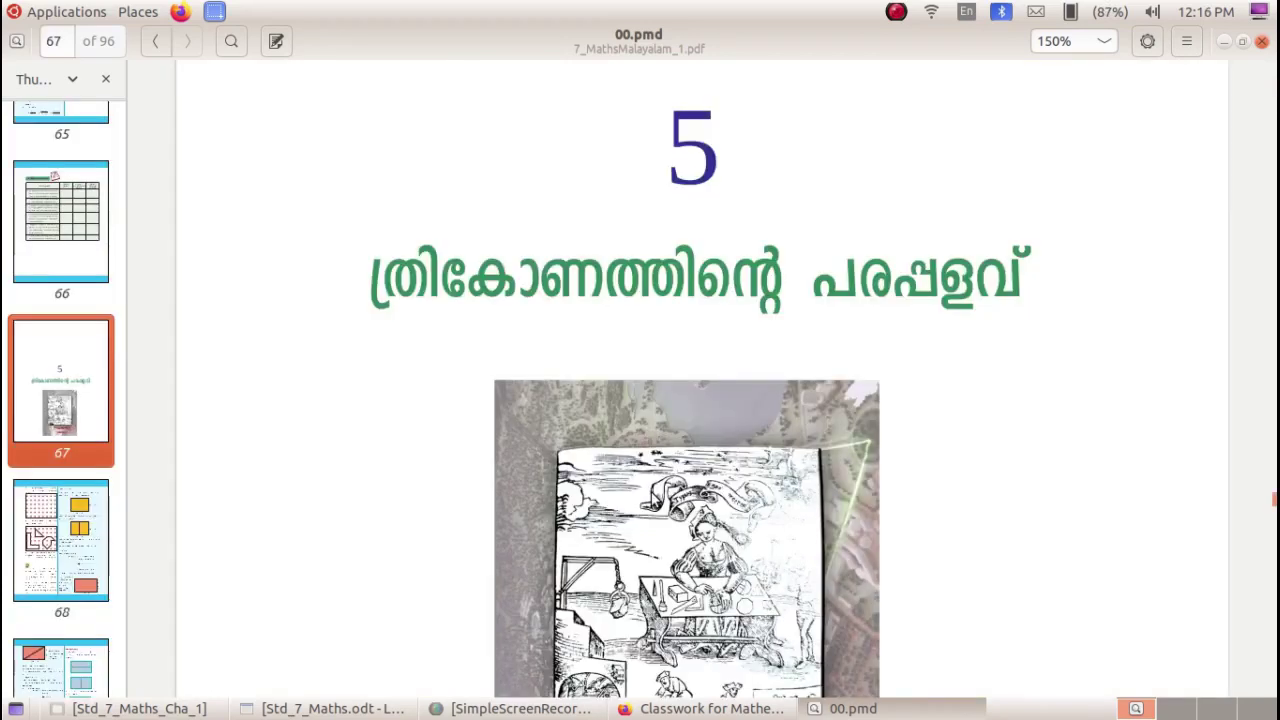
pyautogui.scroll(-10, 705, 311)
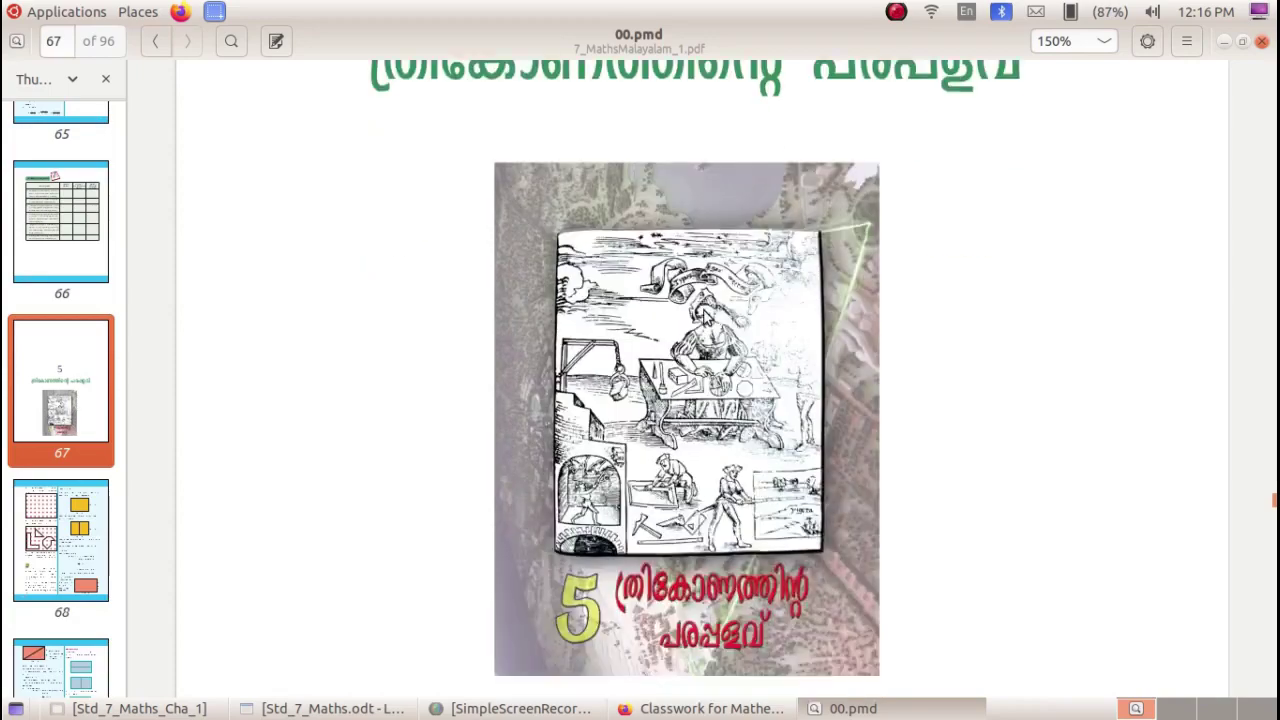
pyautogui.scroll(-15, 703, 310)
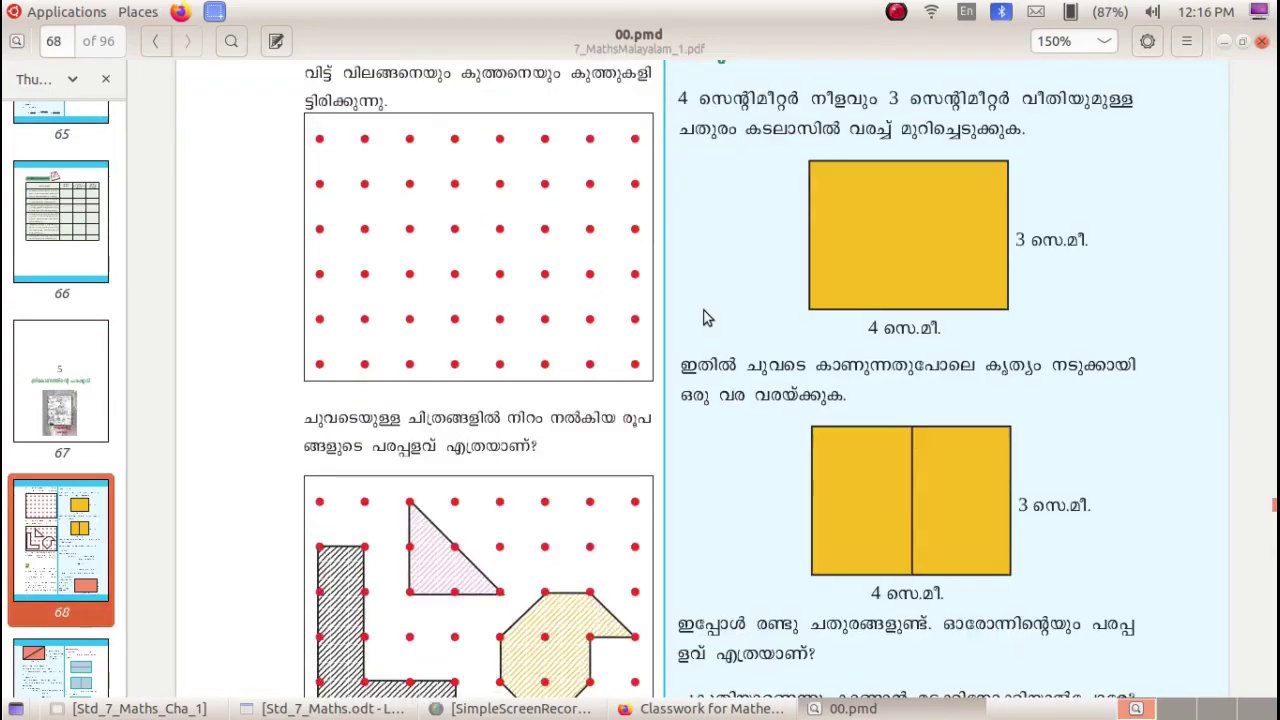
pyautogui.scroll(15, 700, 425)
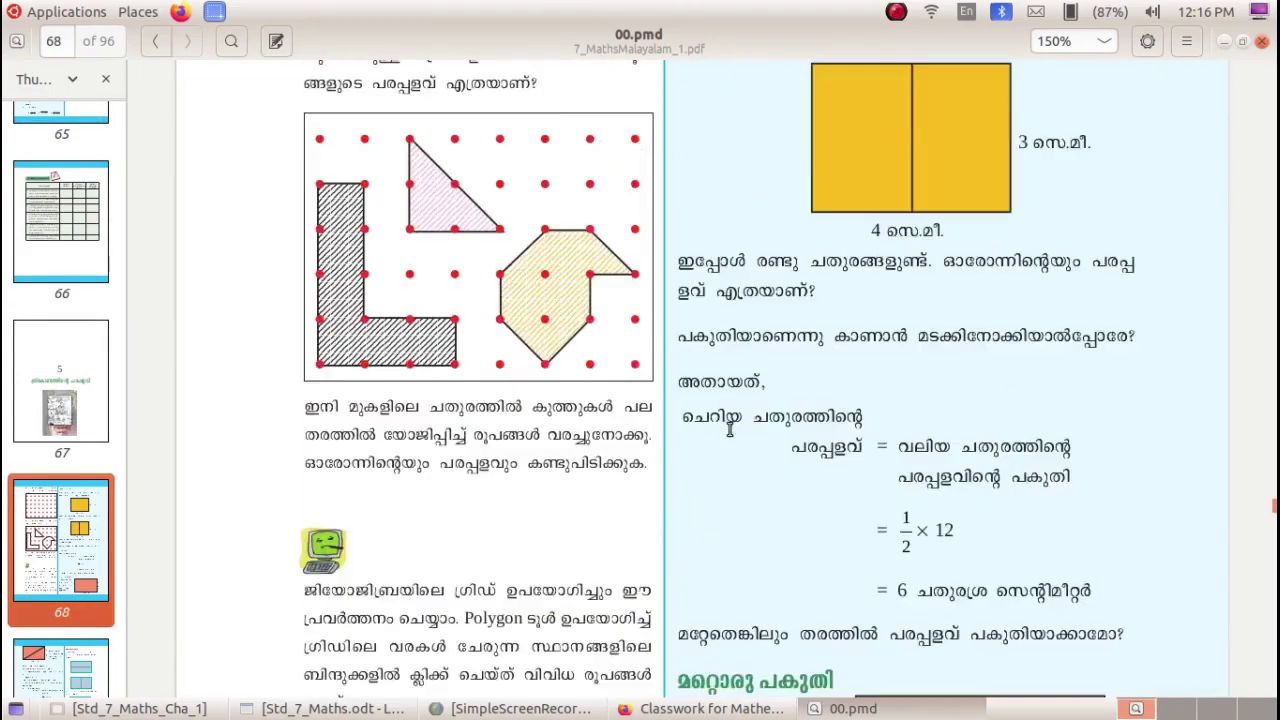
pyautogui.scroll(-5, 450, 328)
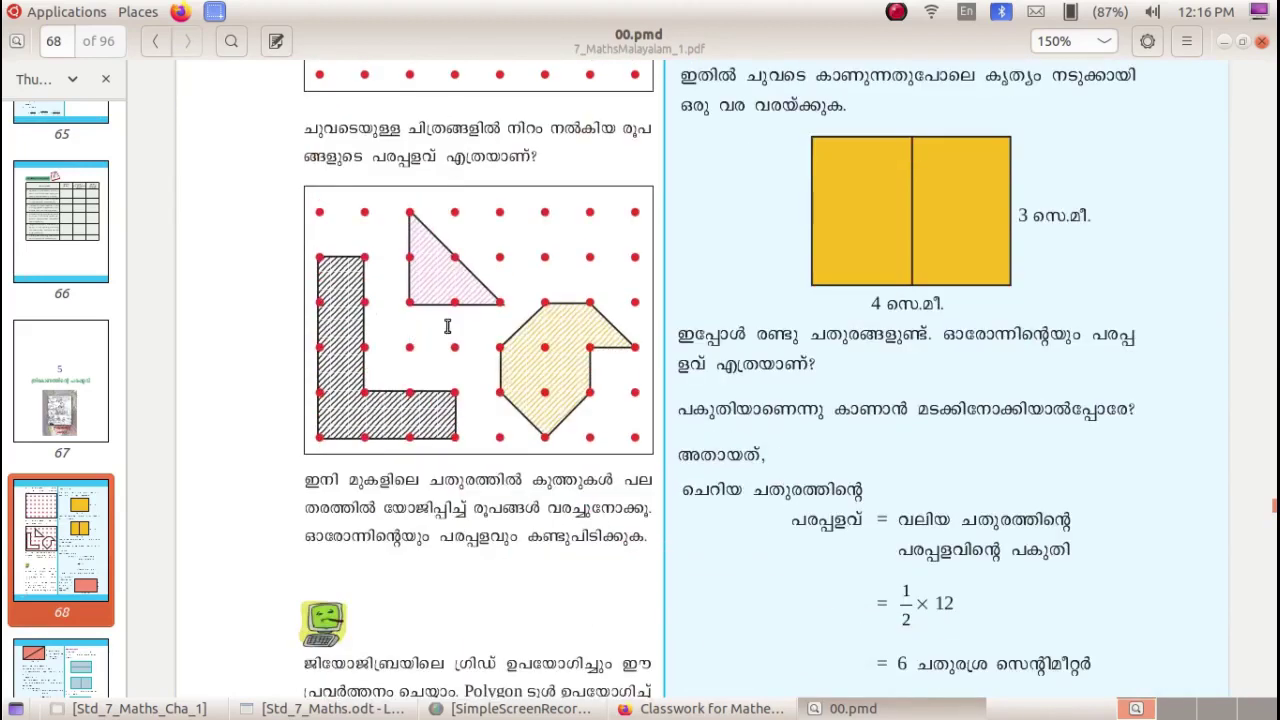
pyautogui.scroll(5, 520, 365)
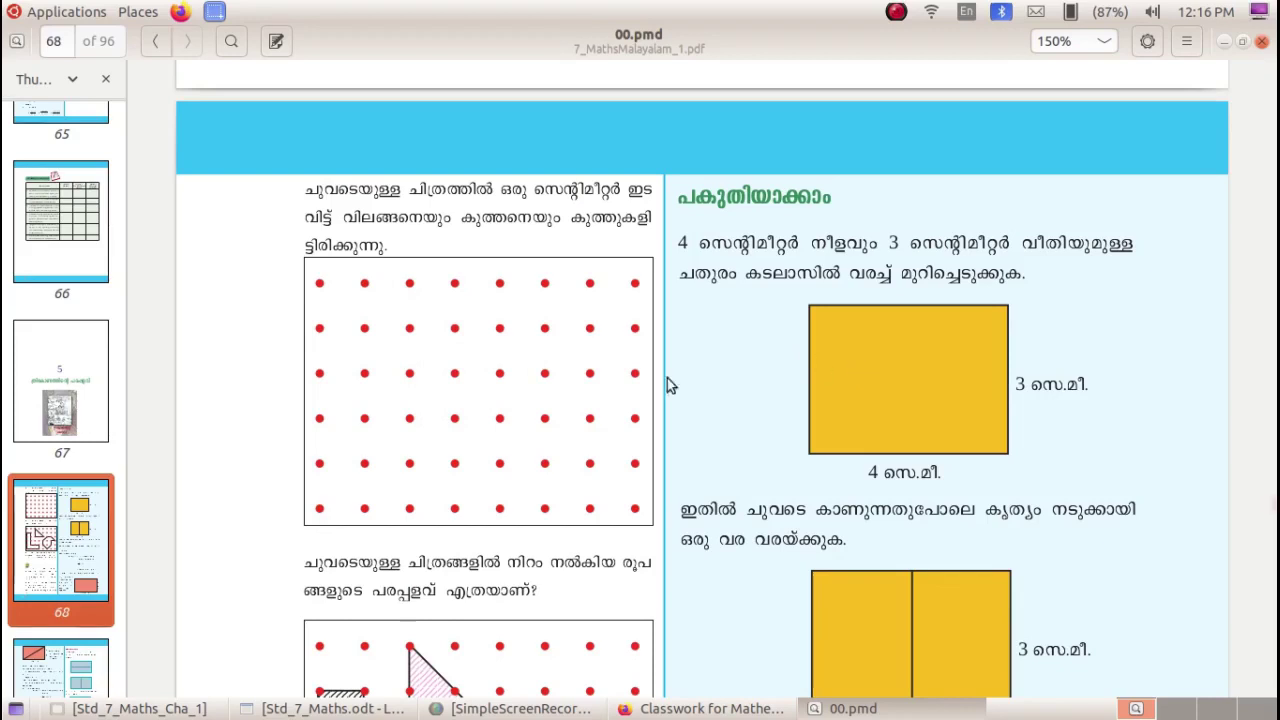
pyautogui.scroll(-5, 517, 422)
pyautogui.scroll(2, 470, 282)
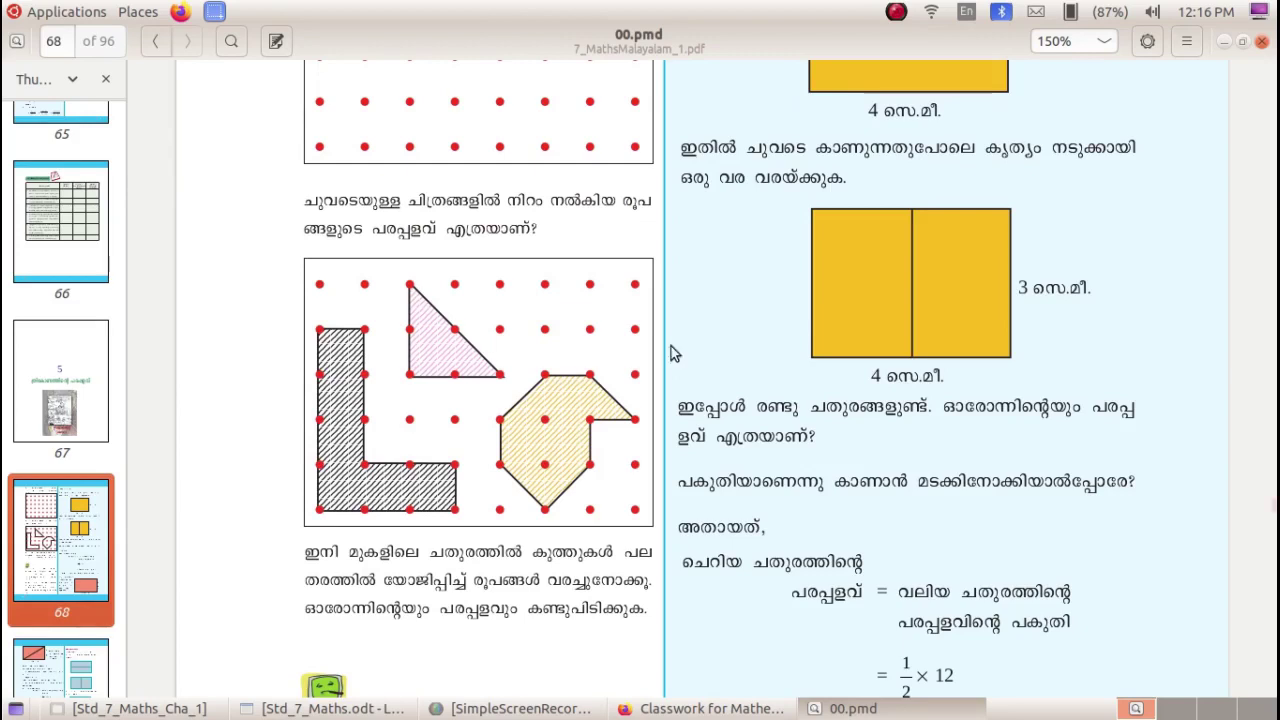
pyautogui.scroll(6, 671, 346)
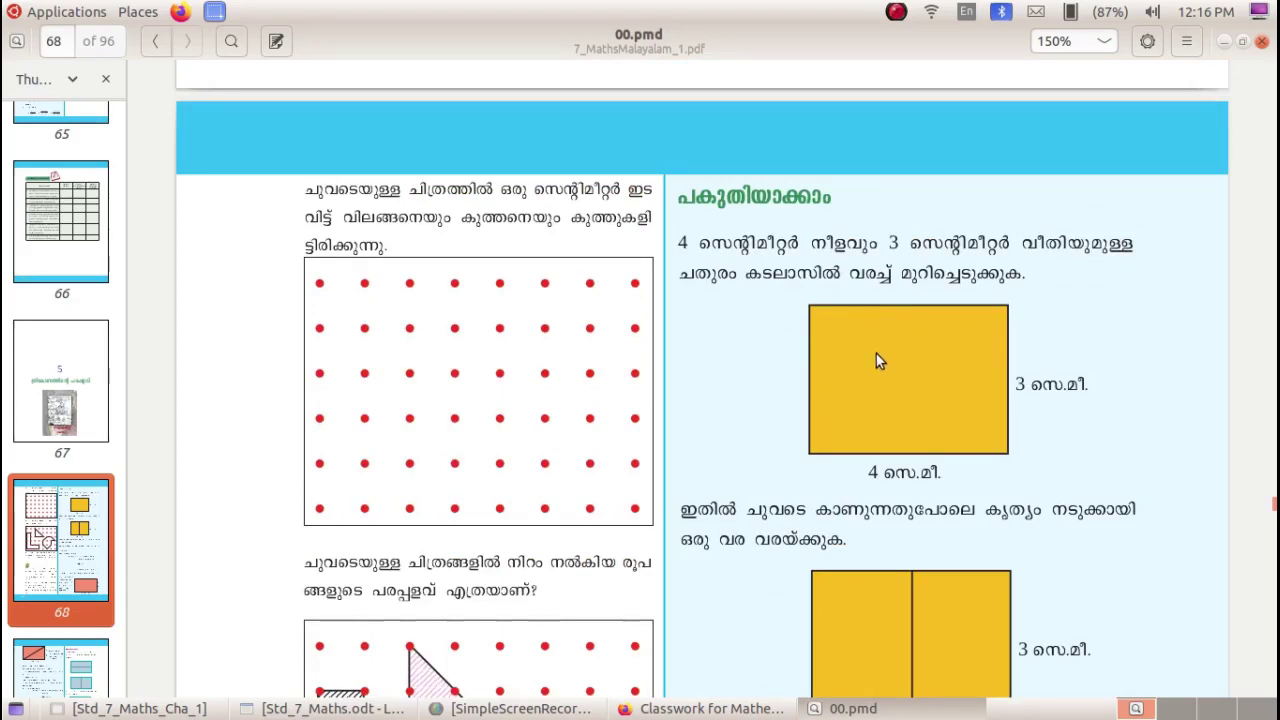
# Step: Back in the Classroom assignment, enter the title "പരപ്പളവ് കാണാം 1" and the instructions "4 cm നീളവും 3cm വീതിയുമുള്ള ചതുരത്തിന്റെ പരപ്പളവ് കാണുക"
pyautogui.click(897, 702)
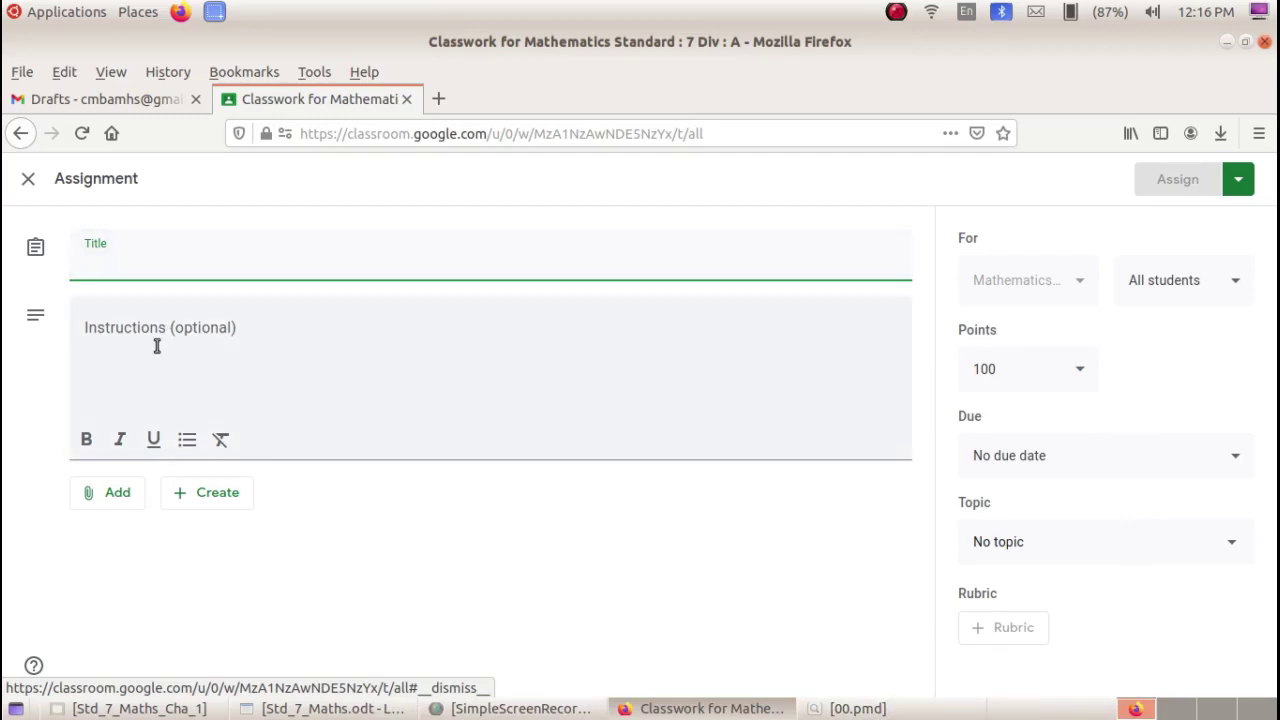
pyautogui.write('പരപ്പളവ് കാണാം 1')
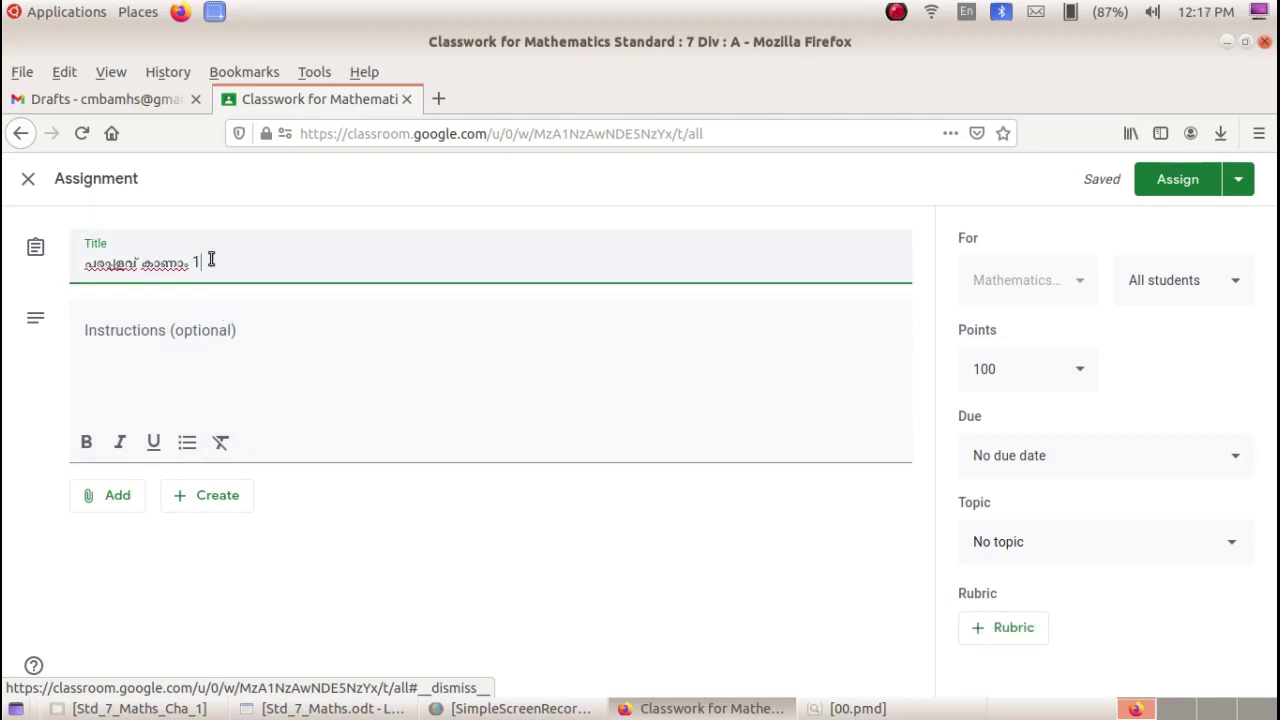
pyautogui.click(198, 337)
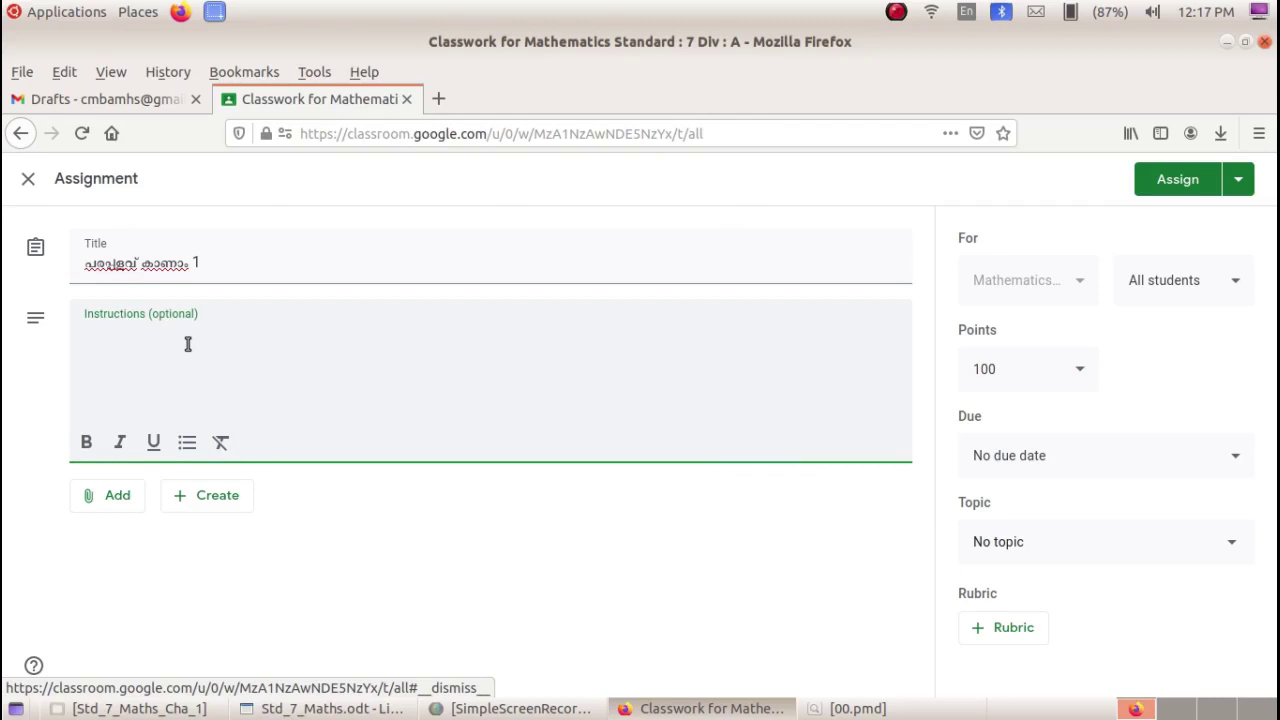
pyautogui.write('4 cm നീളവും 3cm വീതിയുമുള്ള ചതുരത്തിന്റെ പരപ്പളവ് കാണുക')
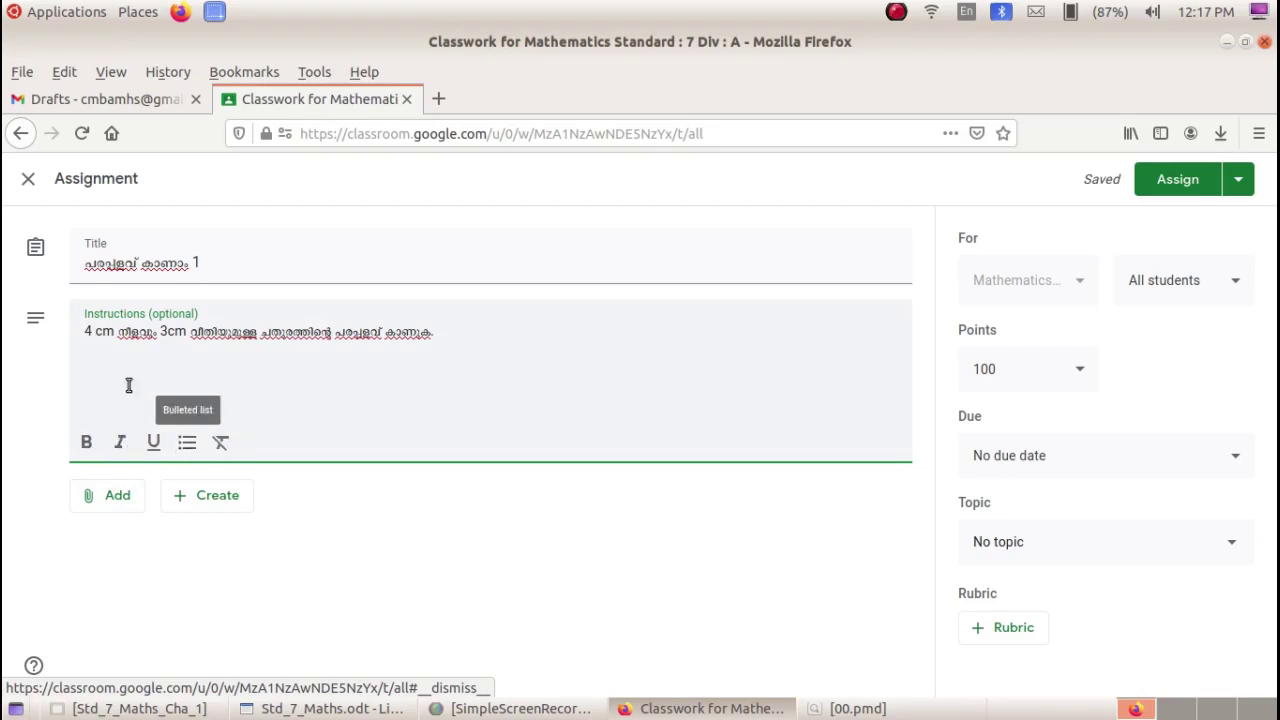
# Step: View the options for attaching existing materials and for creating new ones in the assignment
pyautogui.click(106, 496)
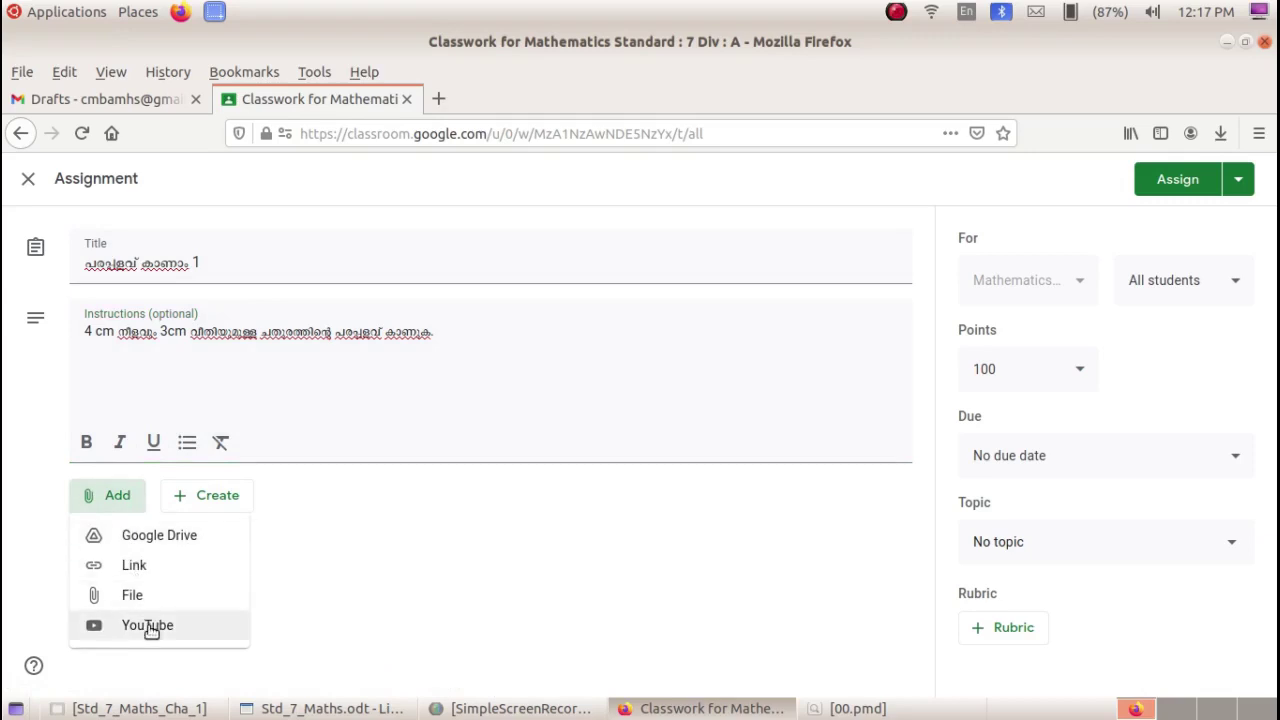
pyautogui.click(117, 495)
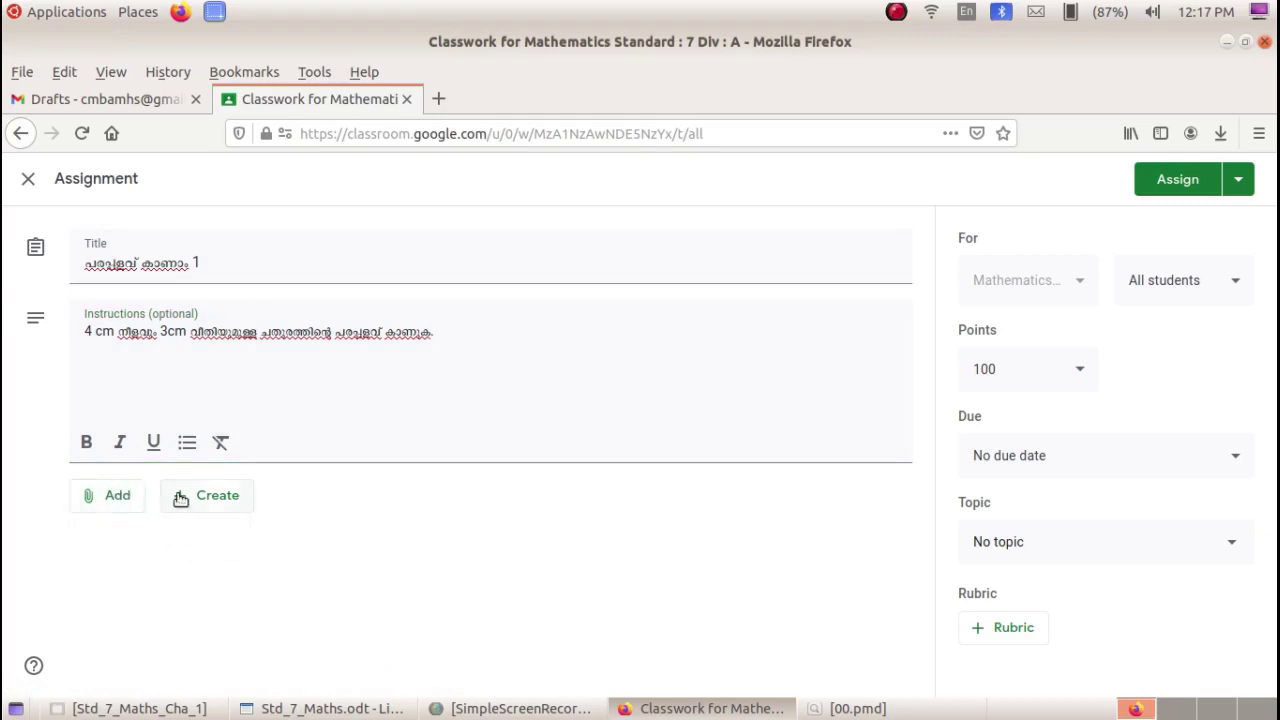
pyautogui.click(213, 496)
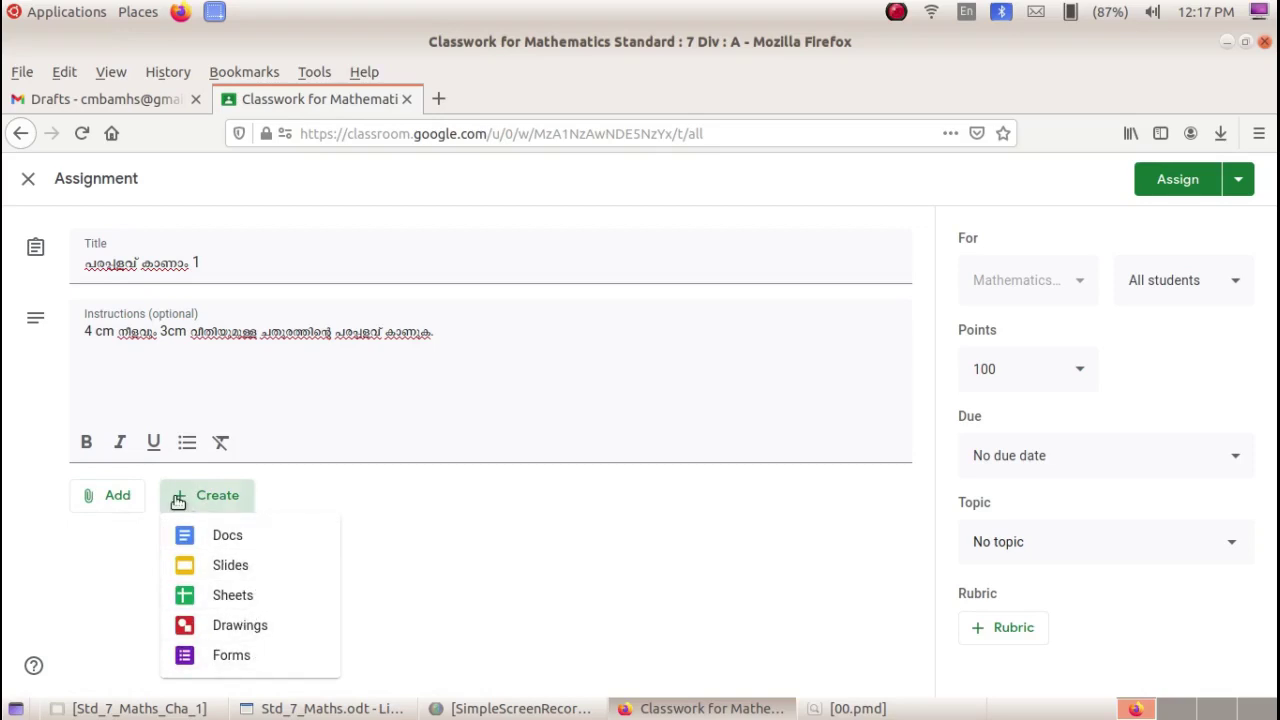
pyautogui.click(229, 380)
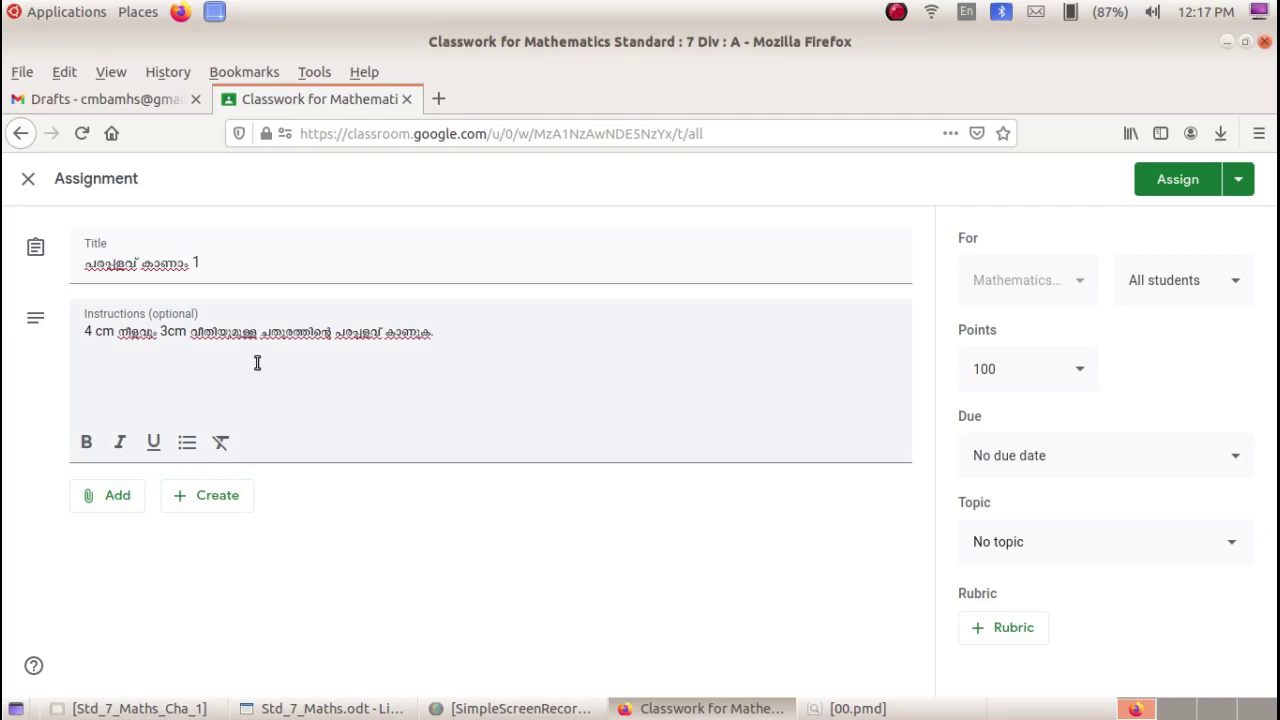
# Step: Save the assignment as a draft and check its place among the chapter topics in the classwork list
pyautogui.click(1238, 180)
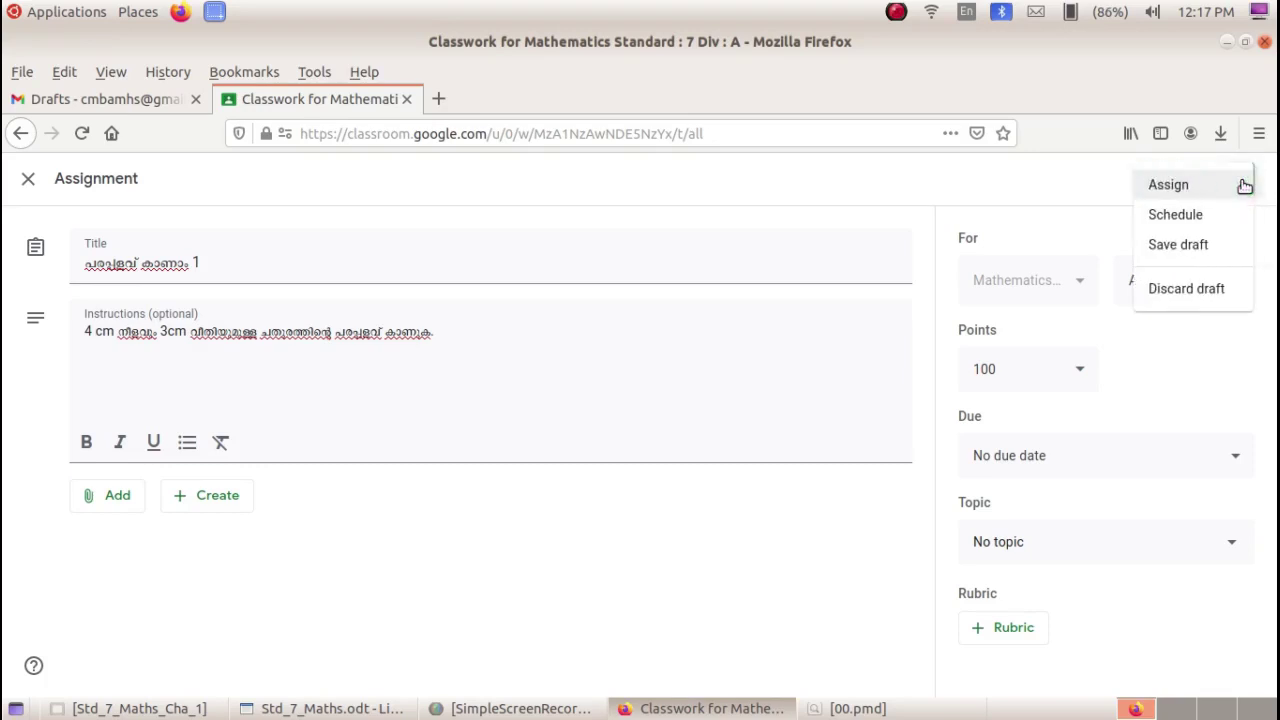
pyautogui.click(1220, 246)
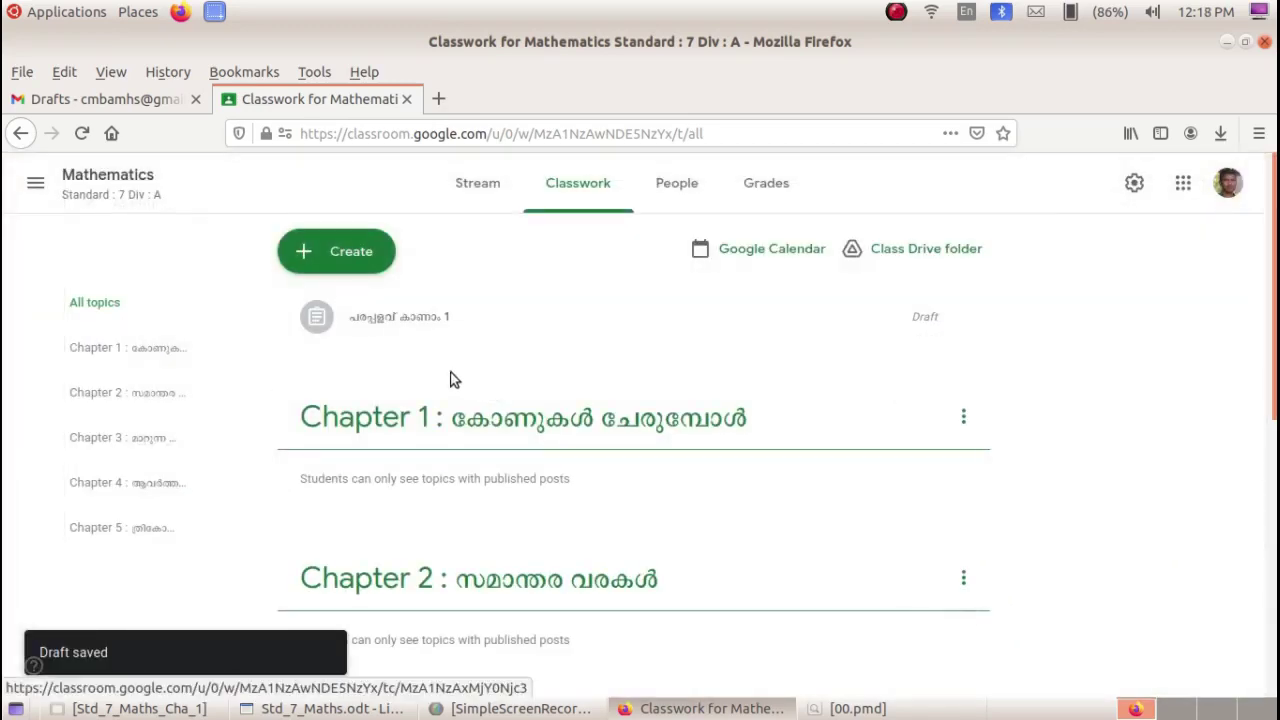
pyautogui.scroll(2, 309, 292)
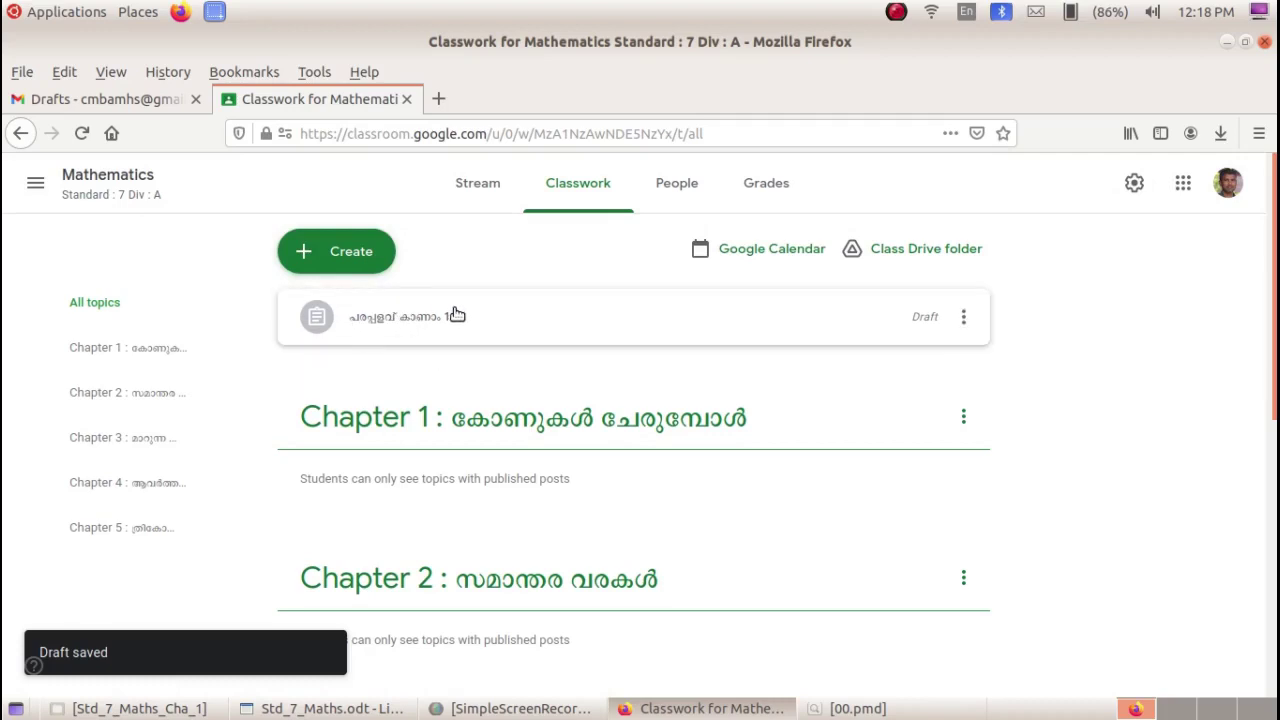
pyautogui.scroll(-6, 455, 316)
pyautogui.scroll(-2, 457, 315)
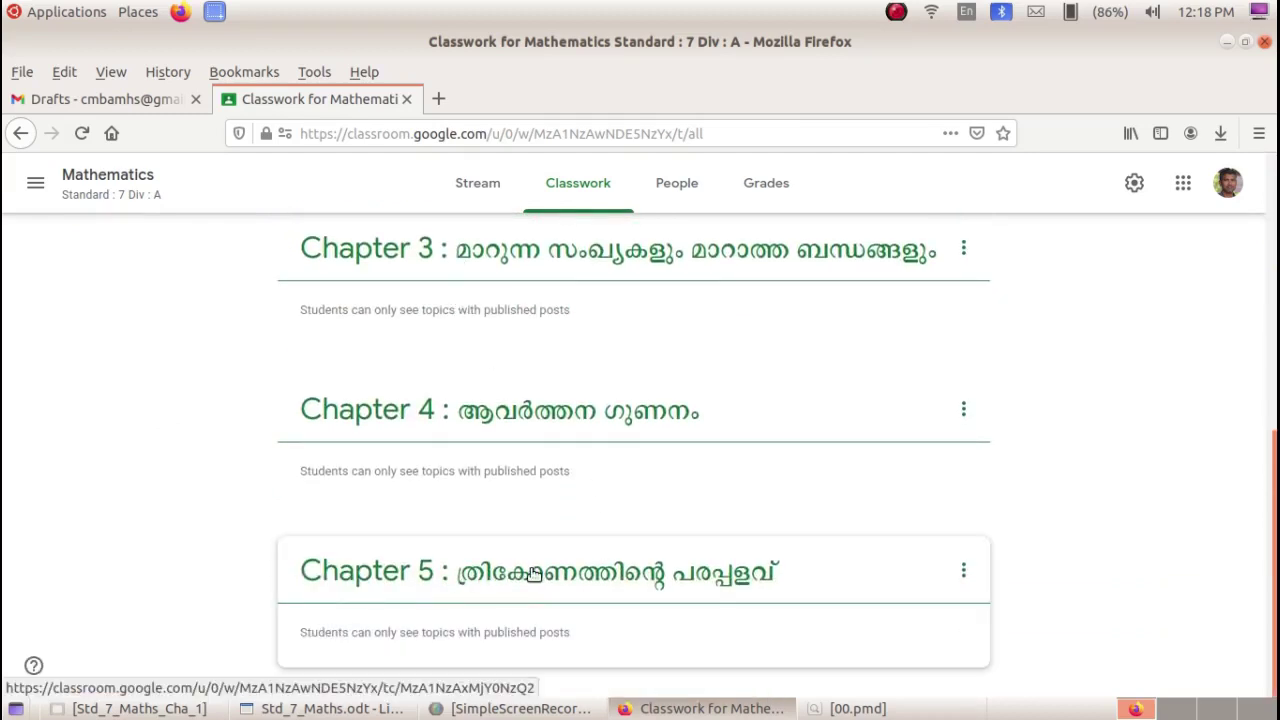
pyautogui.scroll(8, 533, 573)
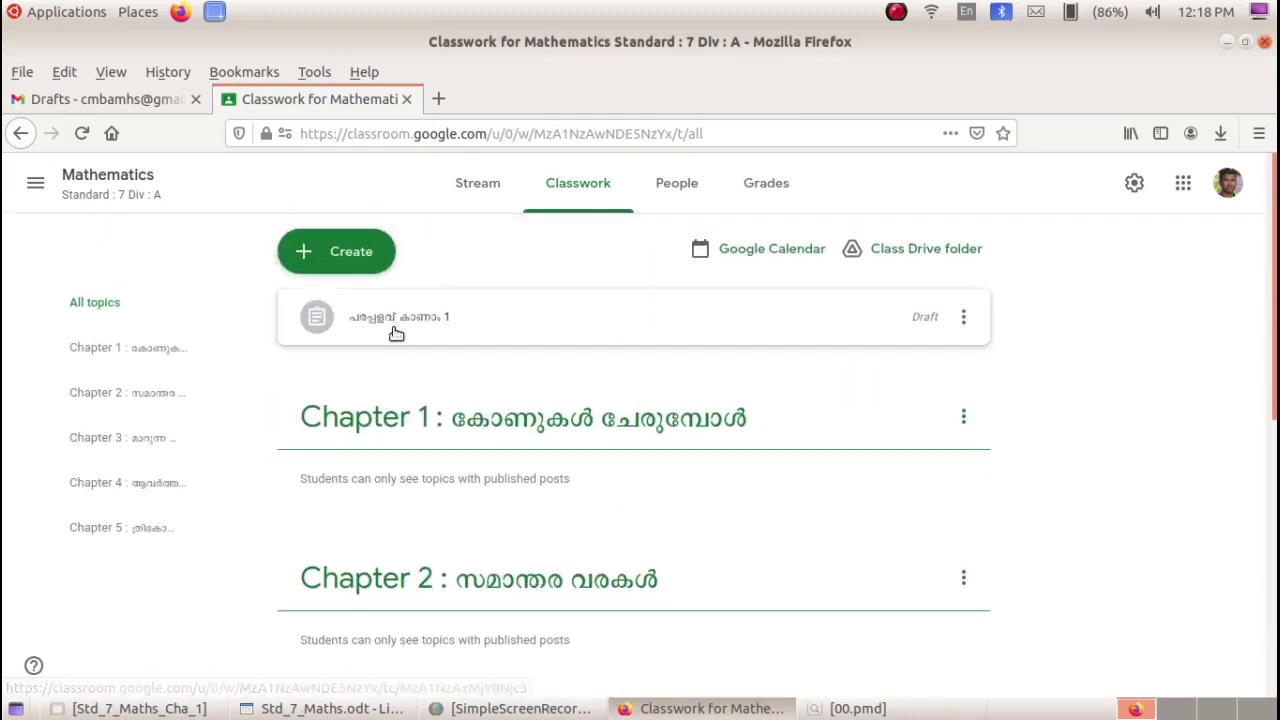
# Step: Reopen the draft assignment "പരപ്പളവ് കാണാം 1" for editing and set its points to 5
pyautogui.click(964, 318)
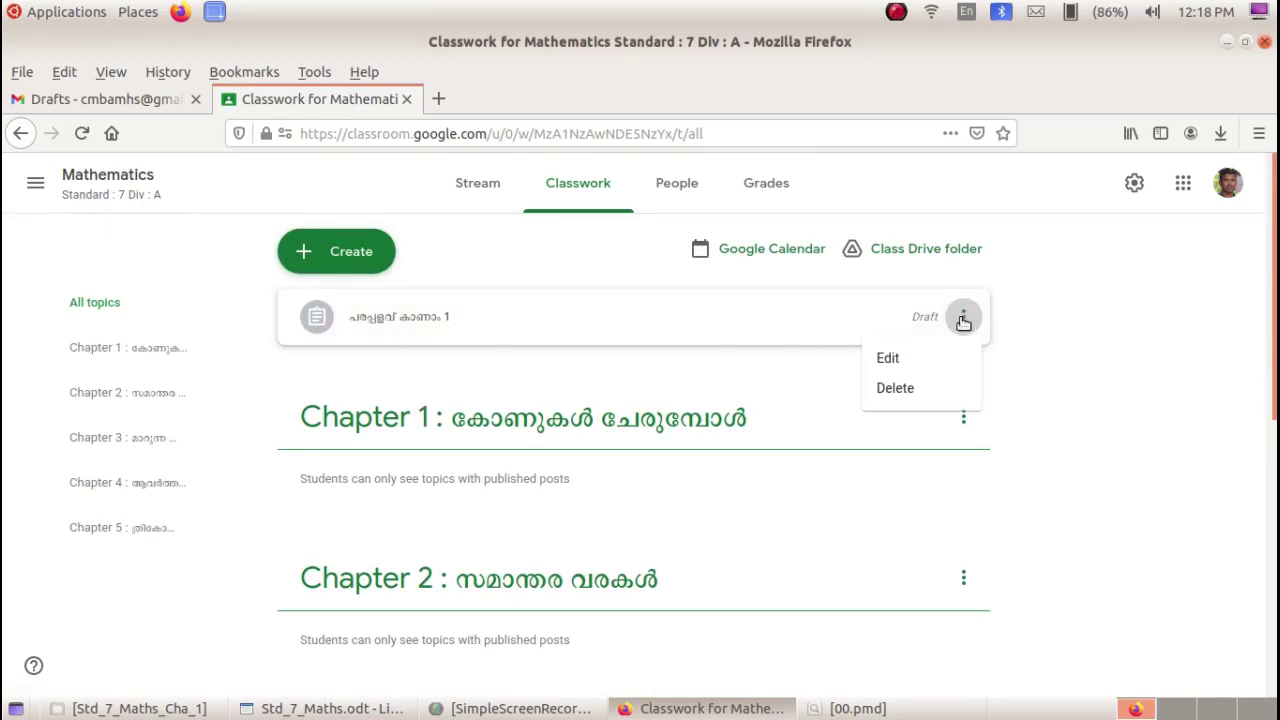
pyautogui.click(964, 318)
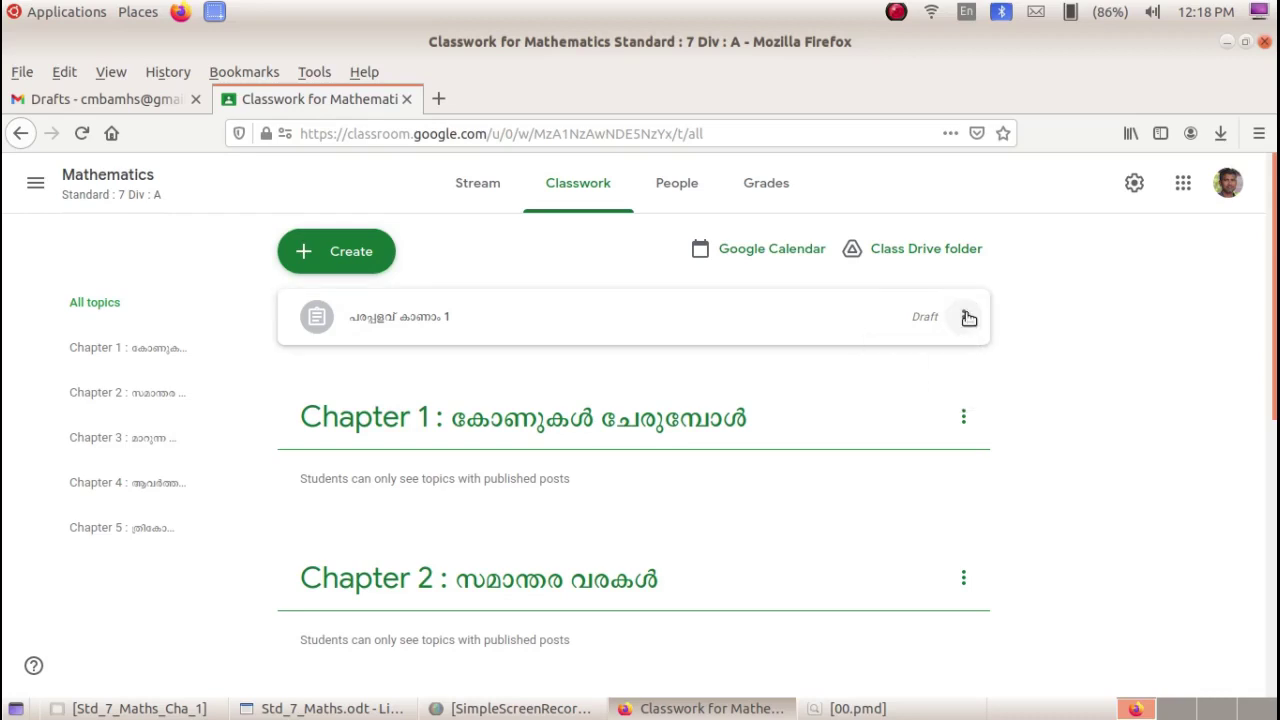
pyautogui.click(967, 318)
pyautogui.click(926, 358)
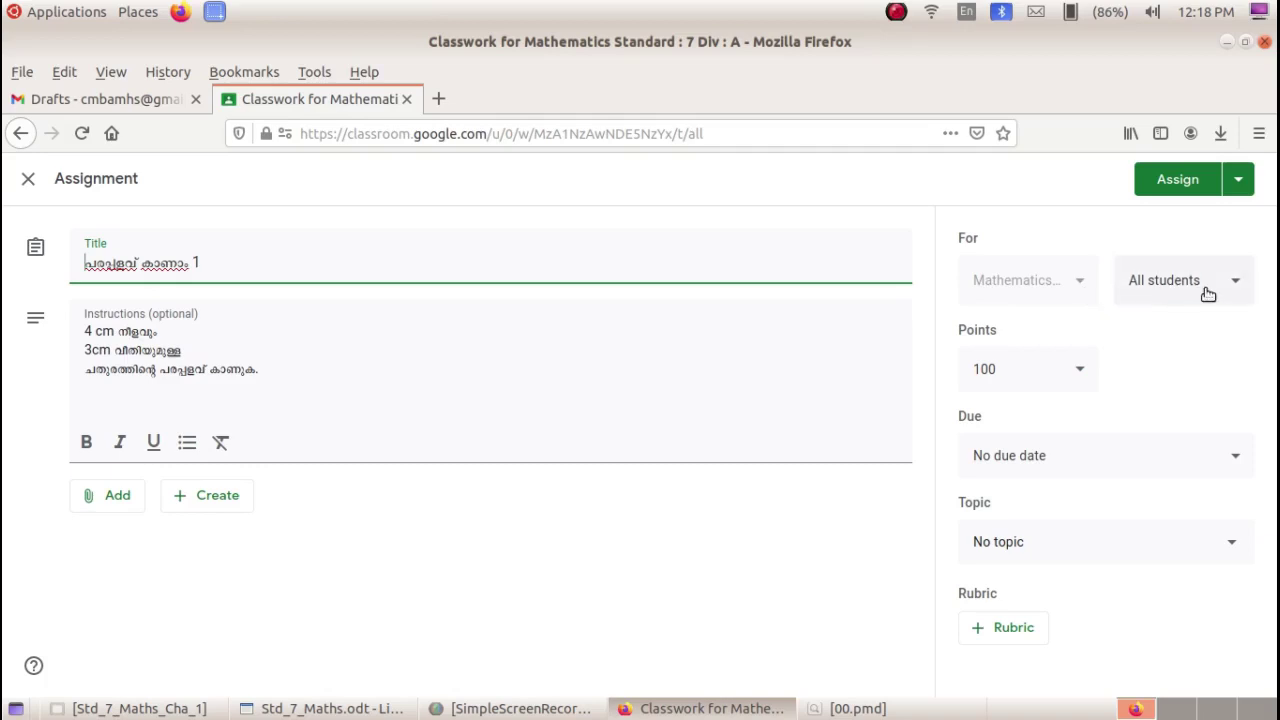
pyautogui.click(1004, 367)
pyautogui.write('5')
pyautogui.click(1165, 363)
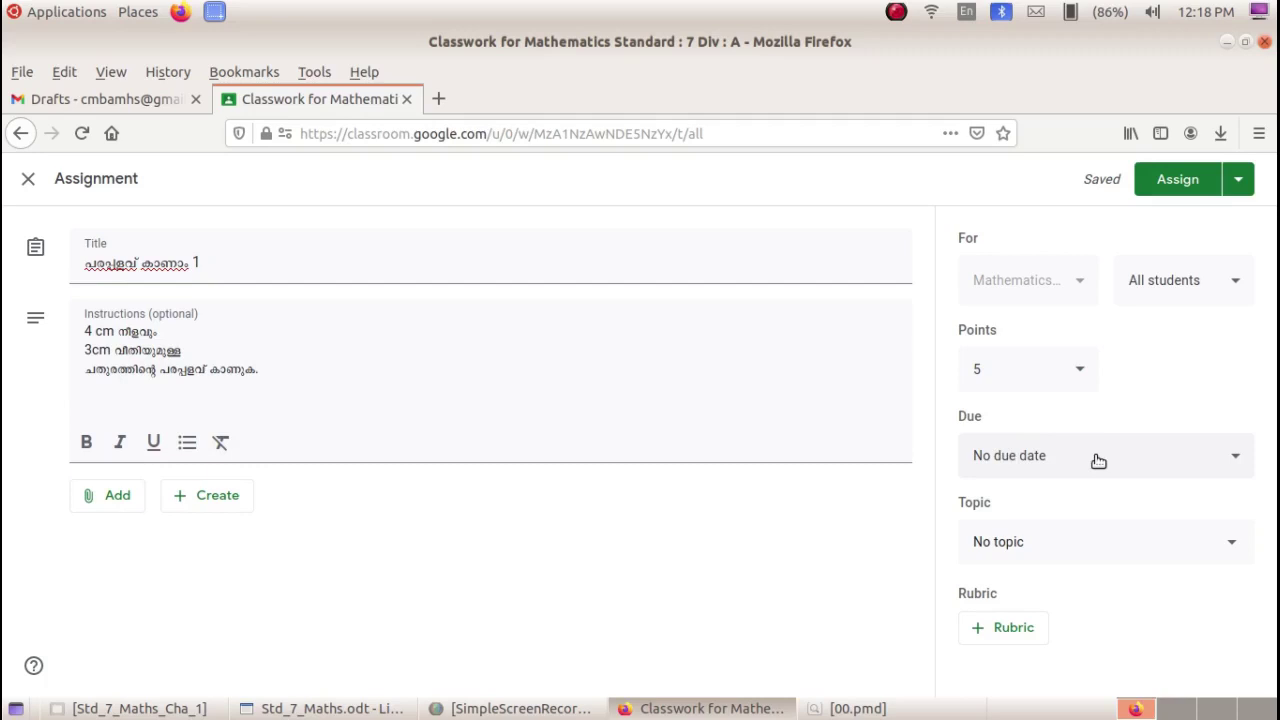
# Step: Set the assignment's due date to Jul 15, 2021, without a time
pyautogui.click(1237, 462)
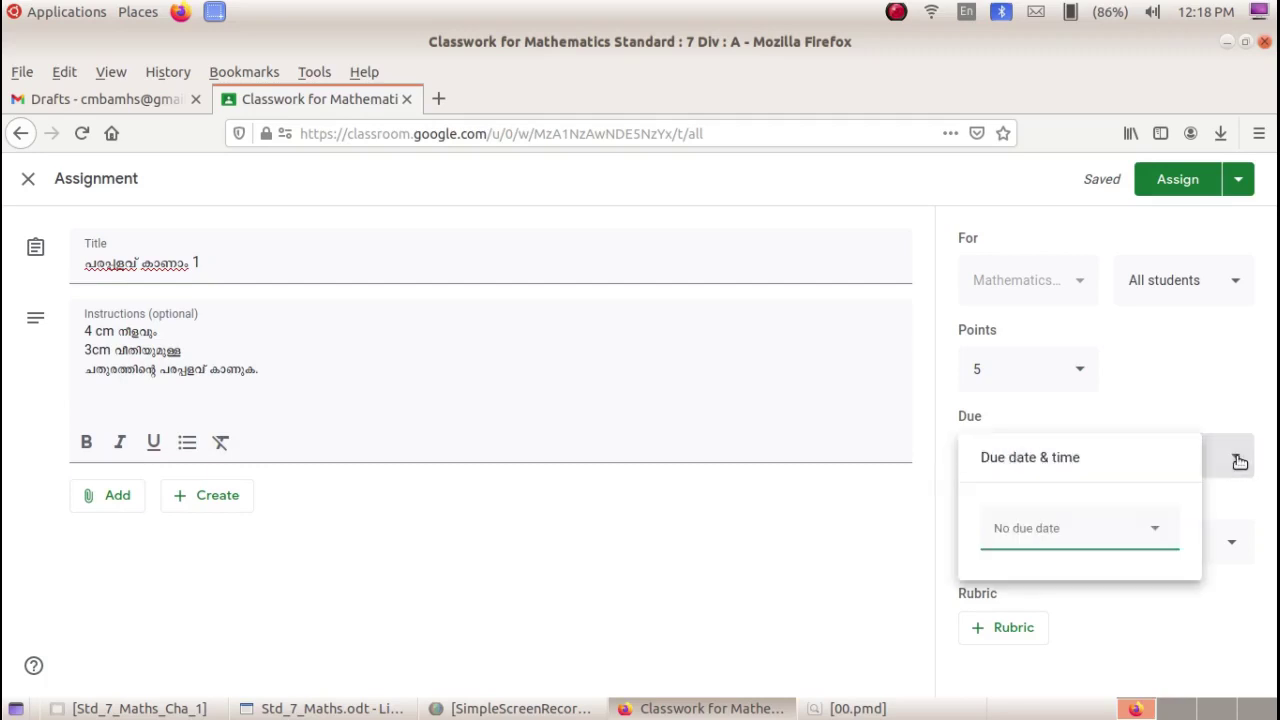
pyautogui.click(1153, 530)
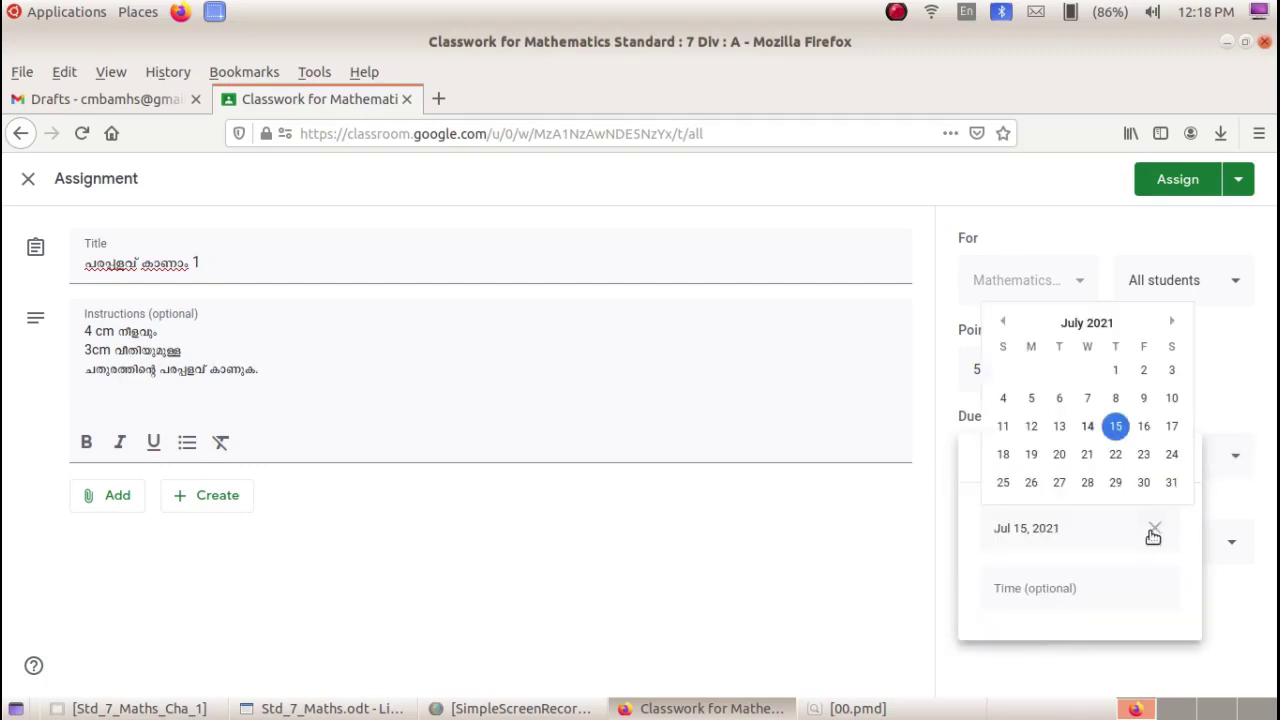
pyautogui.click(1115, 426)
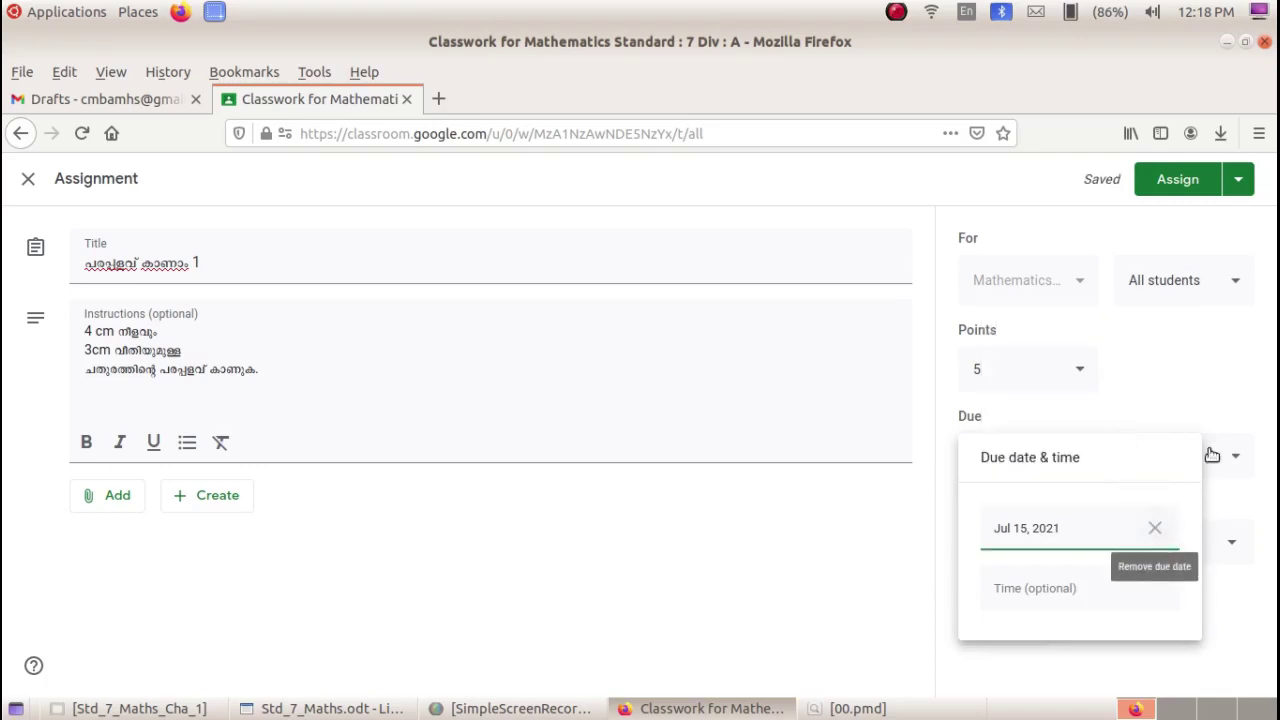
pyautogui.click(1258, 428)
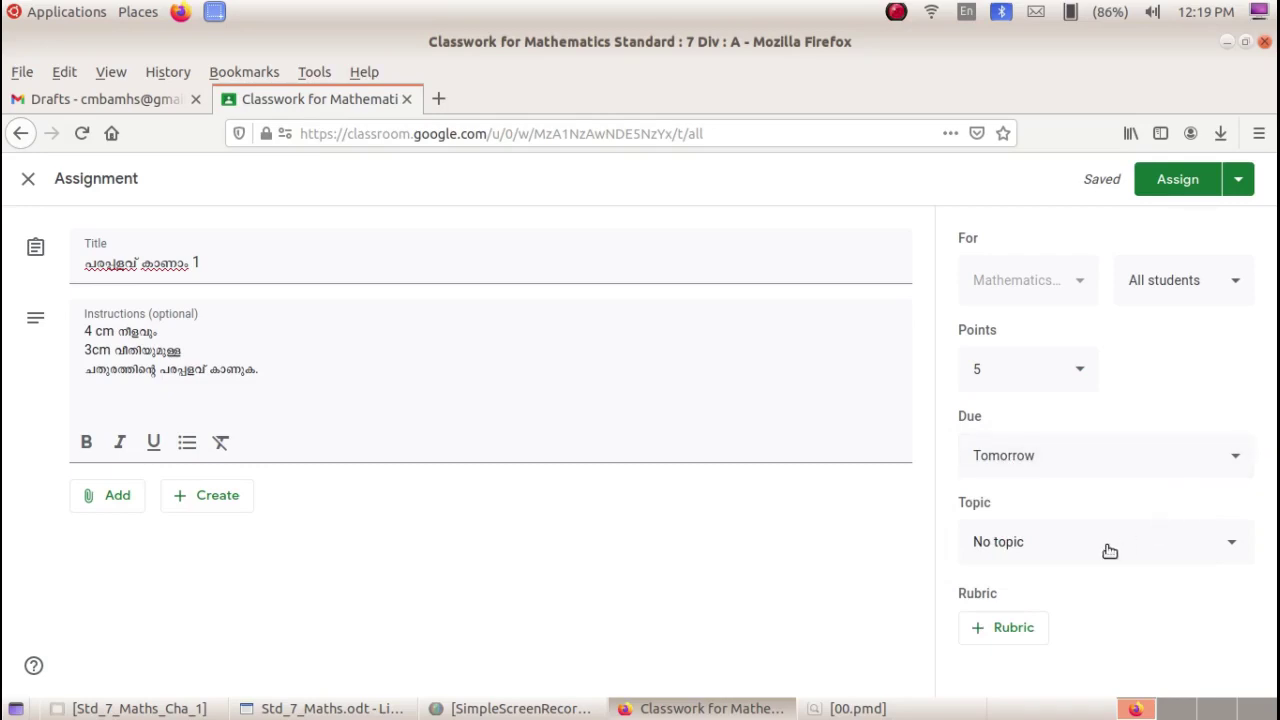
# Step: Place the assignment under the topic "Chapter 5 : ത്രികോണത്തിന്റെ പരപ്പളവ്" and save it as a draft
pyautogui.click(1231, 545)
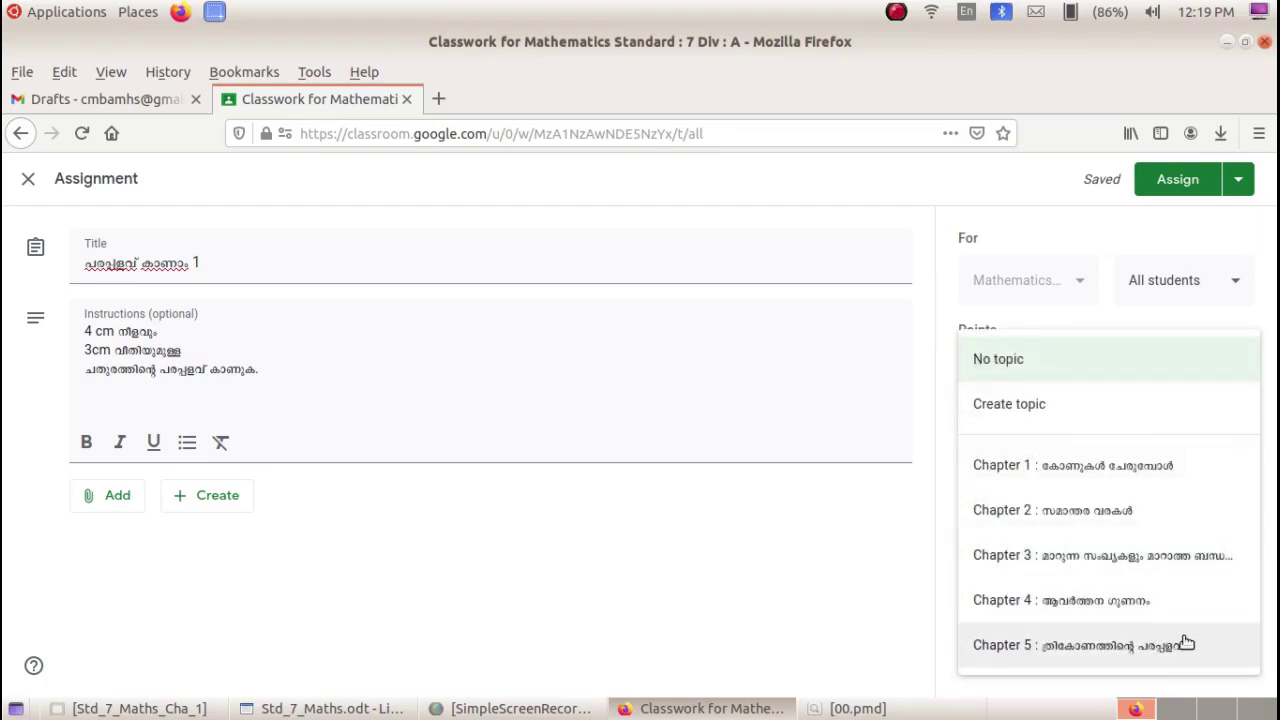
pyautogui.click(1104, 648)
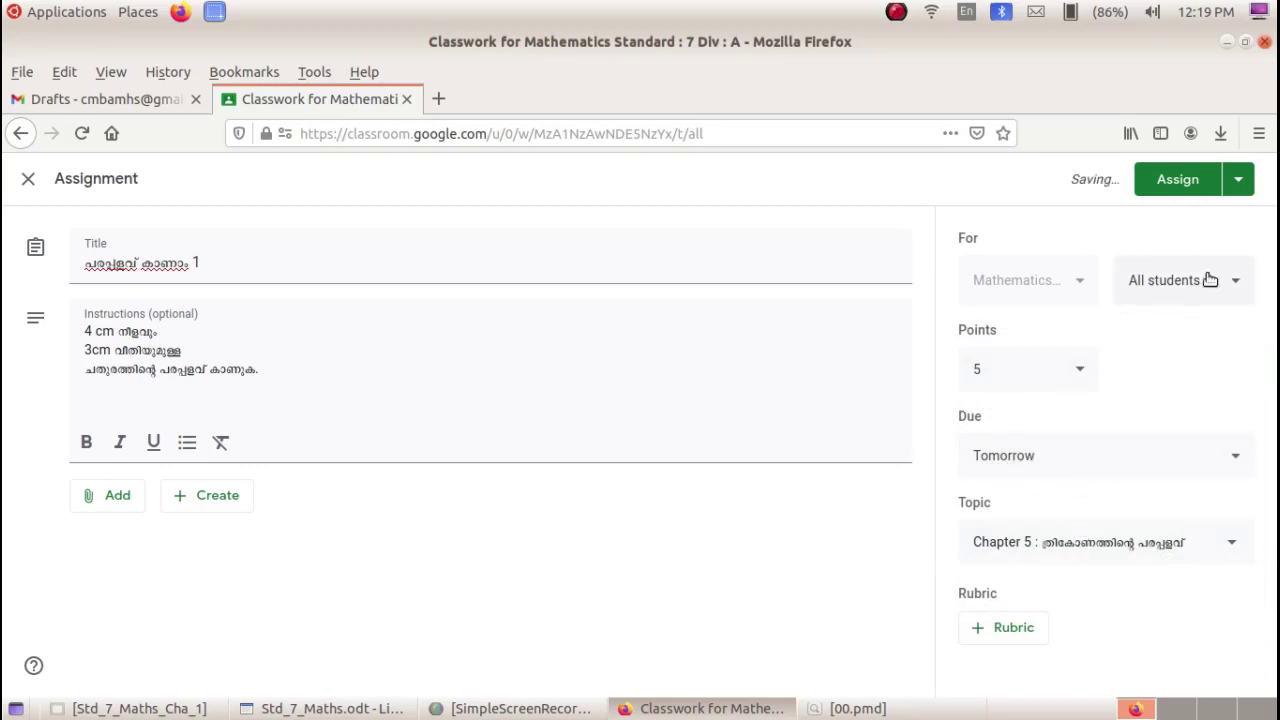
pyautogui.click(1240, 186)
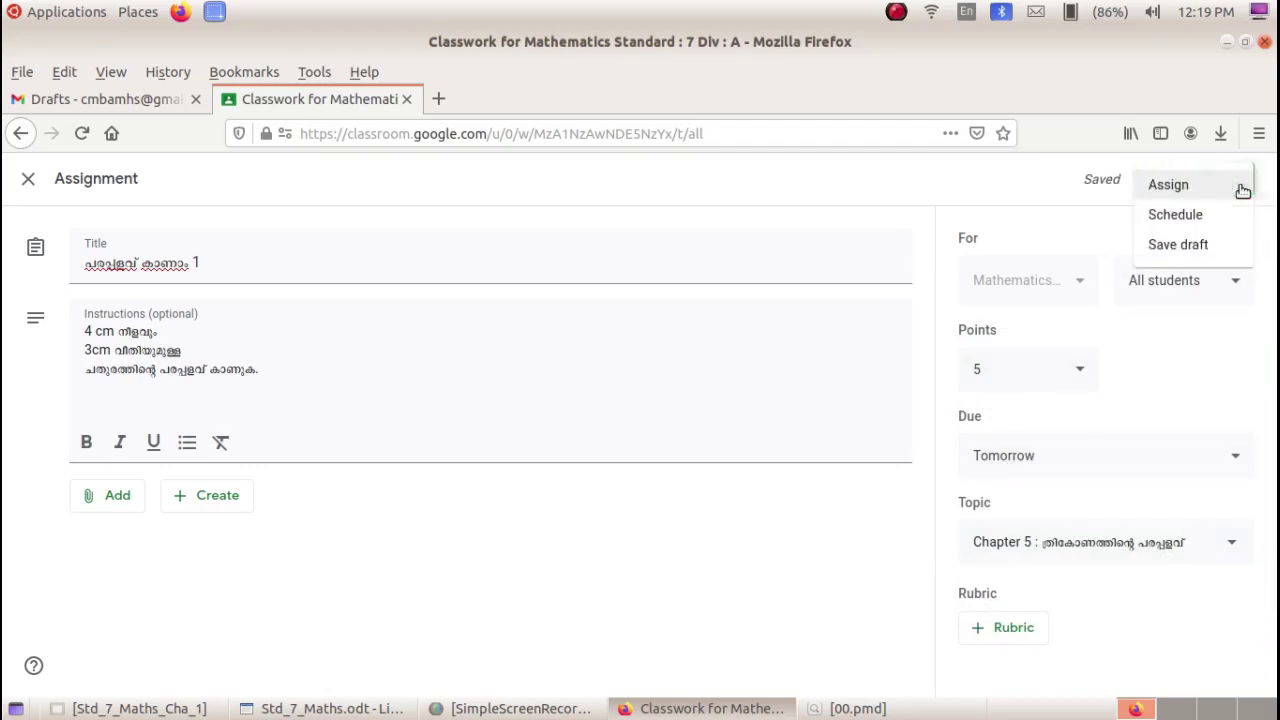
pyautogui.click(1204, 247)
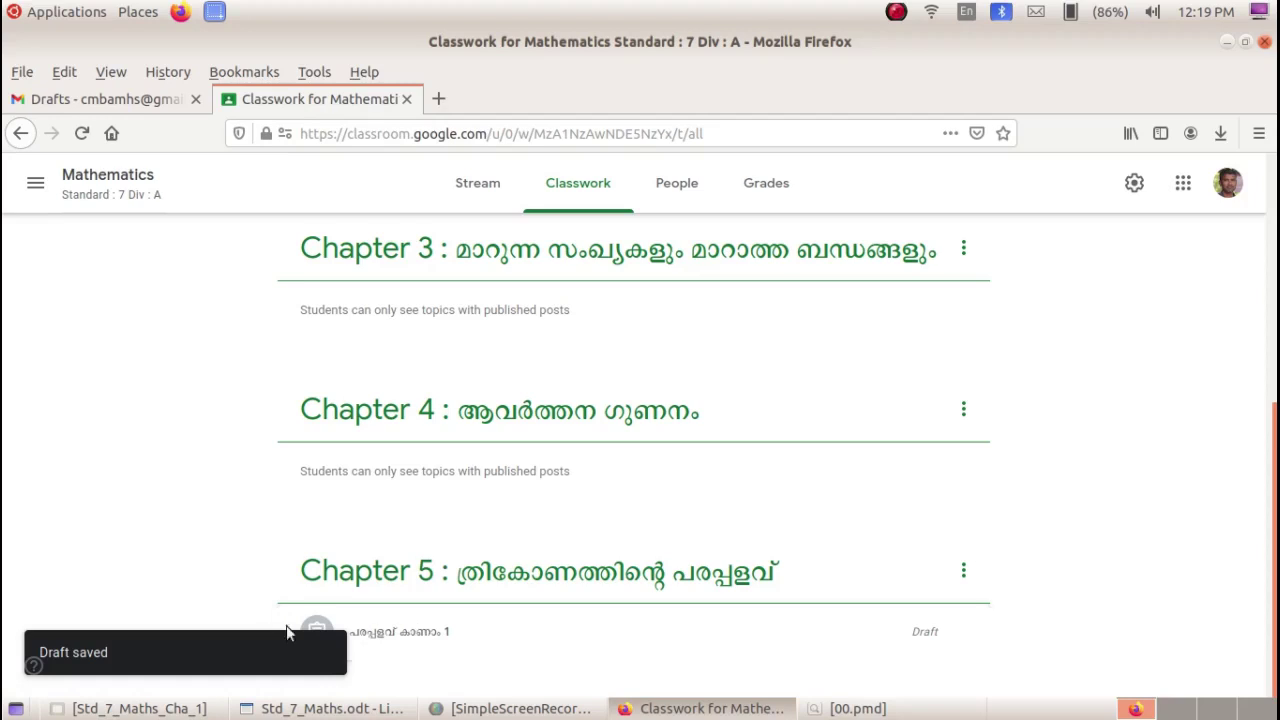
# Step: Review the details of the draft "പരപ്പളവ് കാണാം 1" and its place among the chapter topics
pyautogui.click(441, 633)
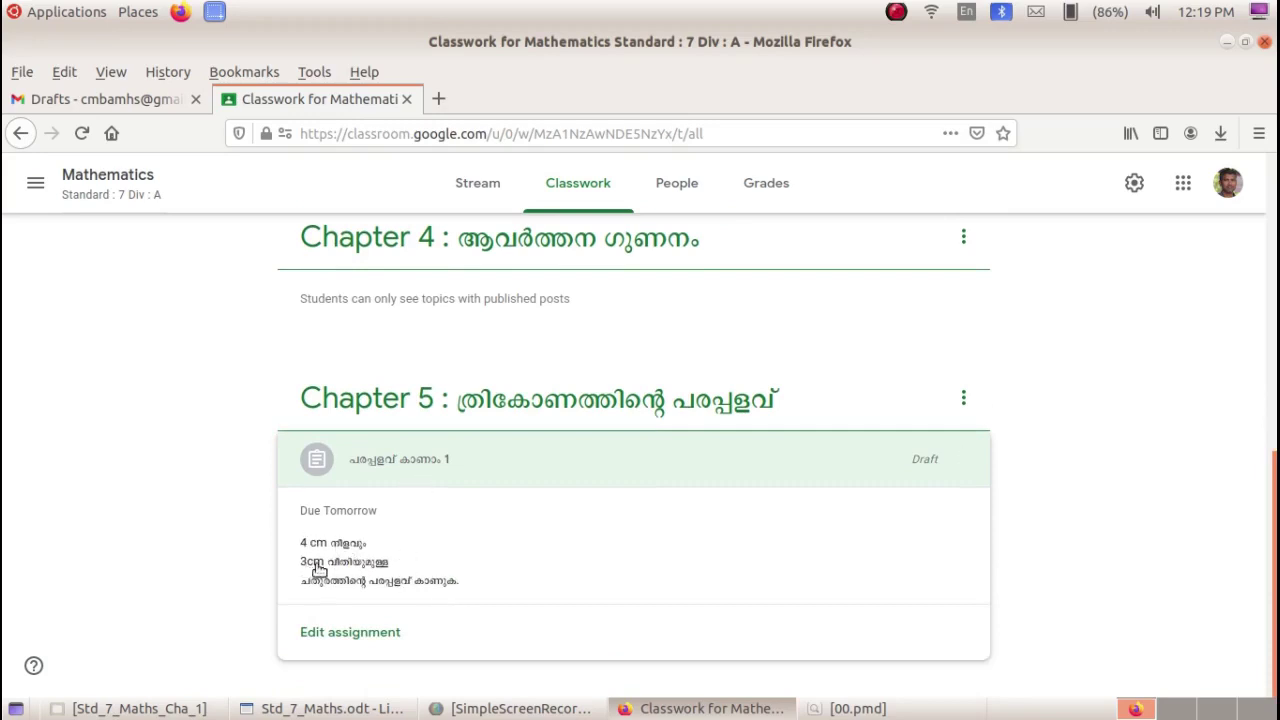
pyautogui.click(560, 469)
pyautogui.scroll(5, 657, 560)
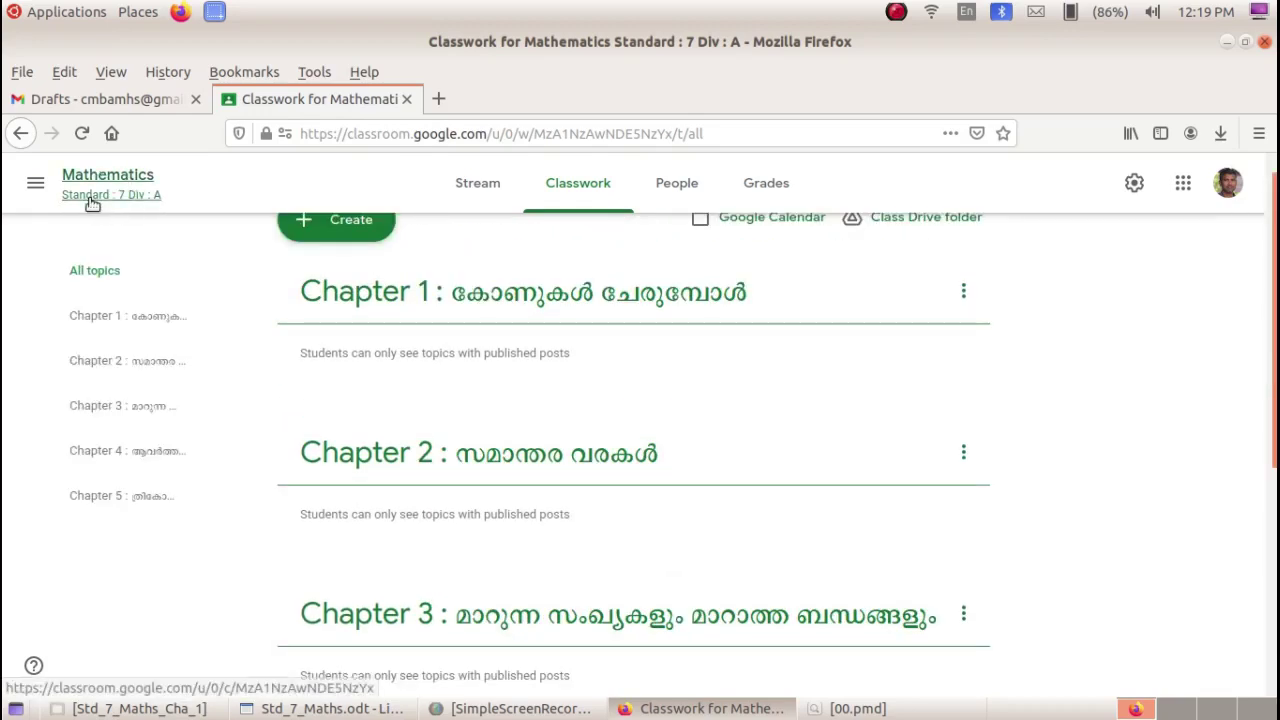
pyautogui.scroll(-5, 455, 320)
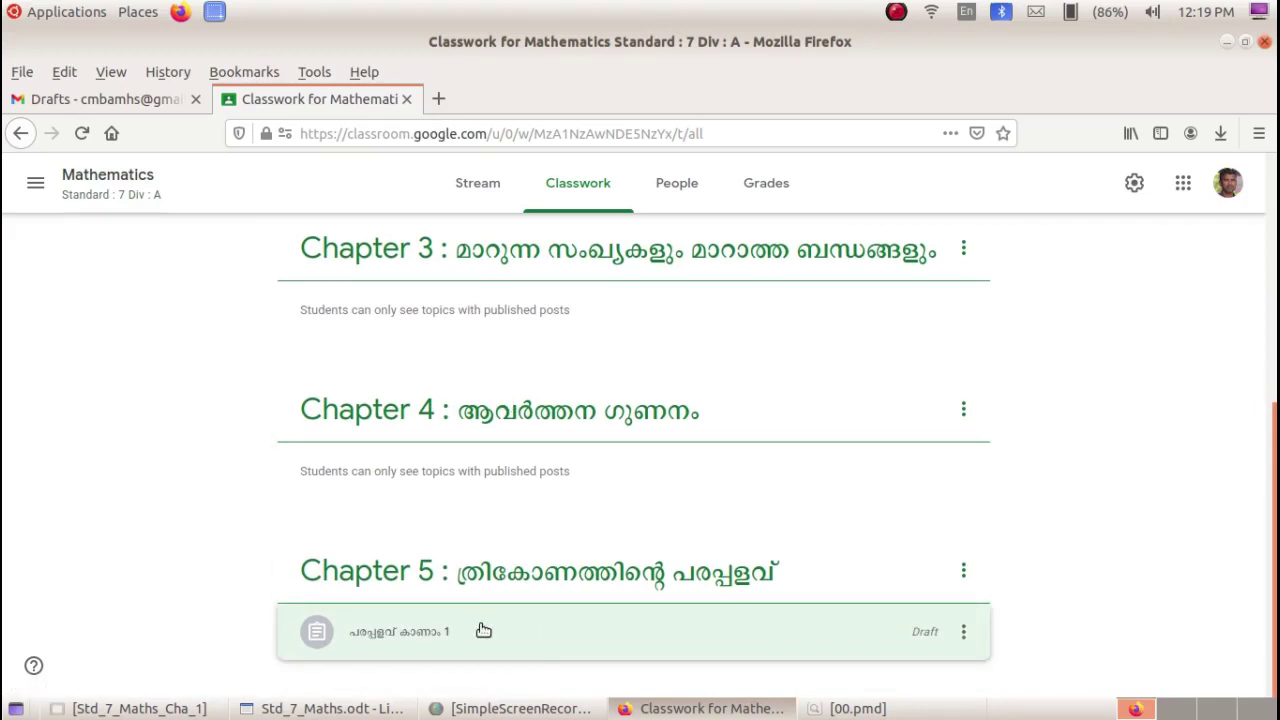
pyautogui.scroll(5, 496, 627)
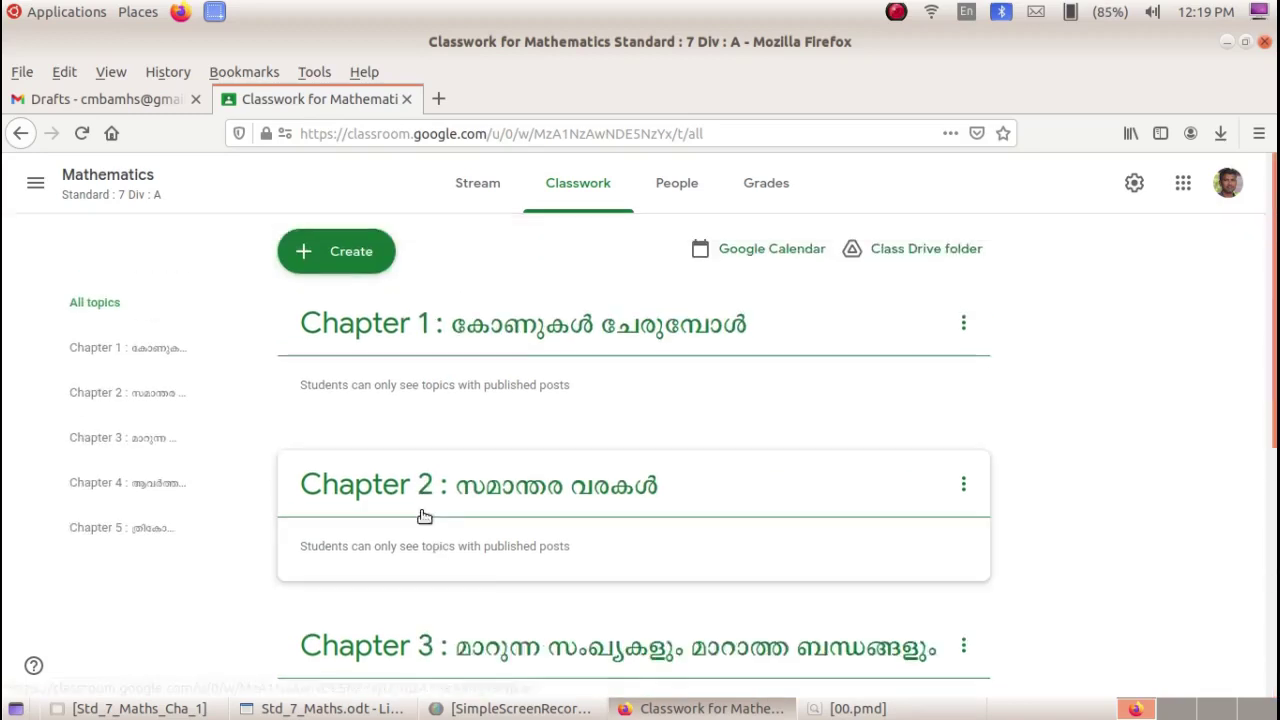
# Step: Create a new assignment titled "പരപ്പളവ് കാണാം 2"
pyautogui.click(358, 253)
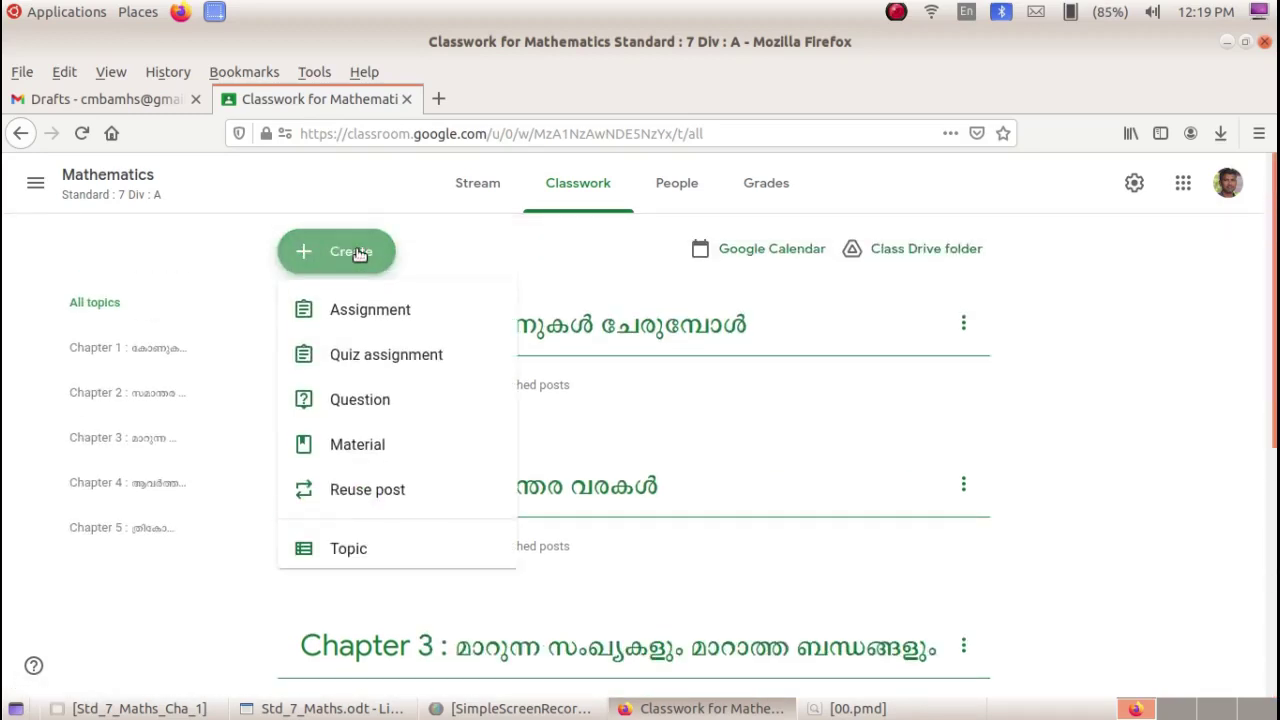
pyautogui.click(387, 313)
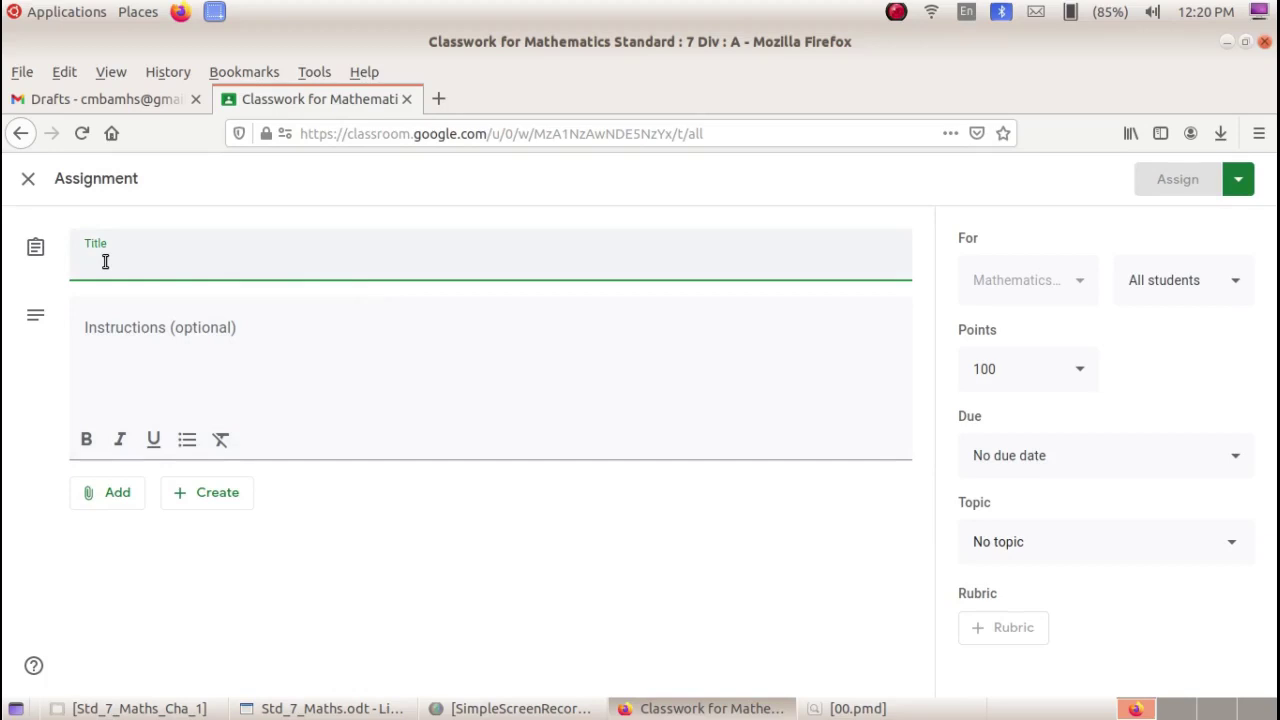
pyautogui.write('പരപ്പളവ് ഭാഗം 2')
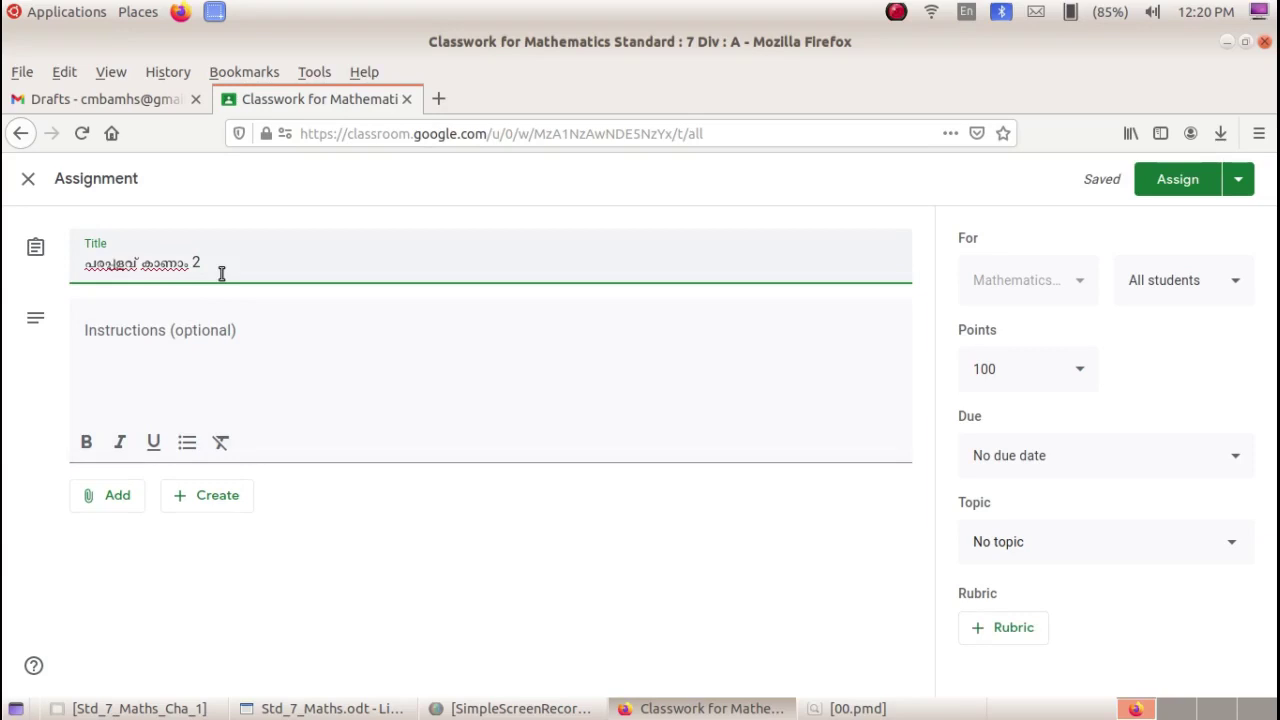
pyautogui.click(222, 327)
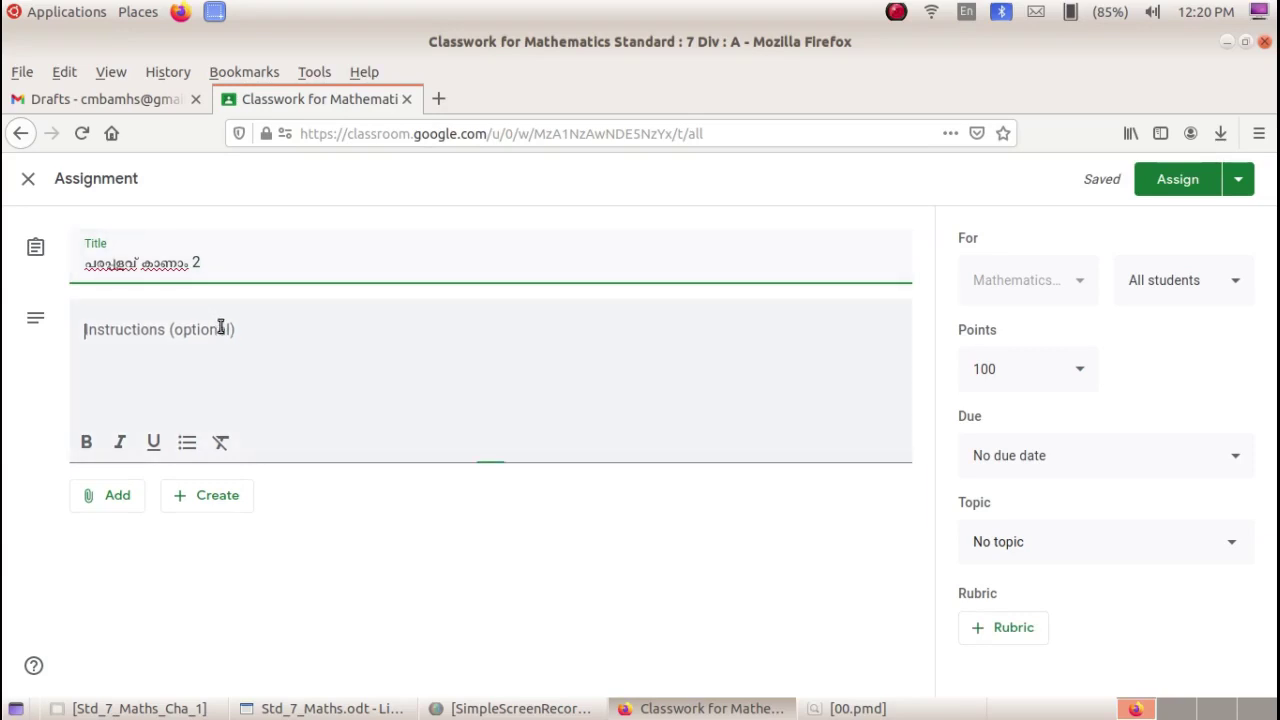
# Step: Switch to the textbook PDF, find the shaded-shapes question on page 68 and start an area capture with the Screenshot tool
pyautogui.click(850, 708)
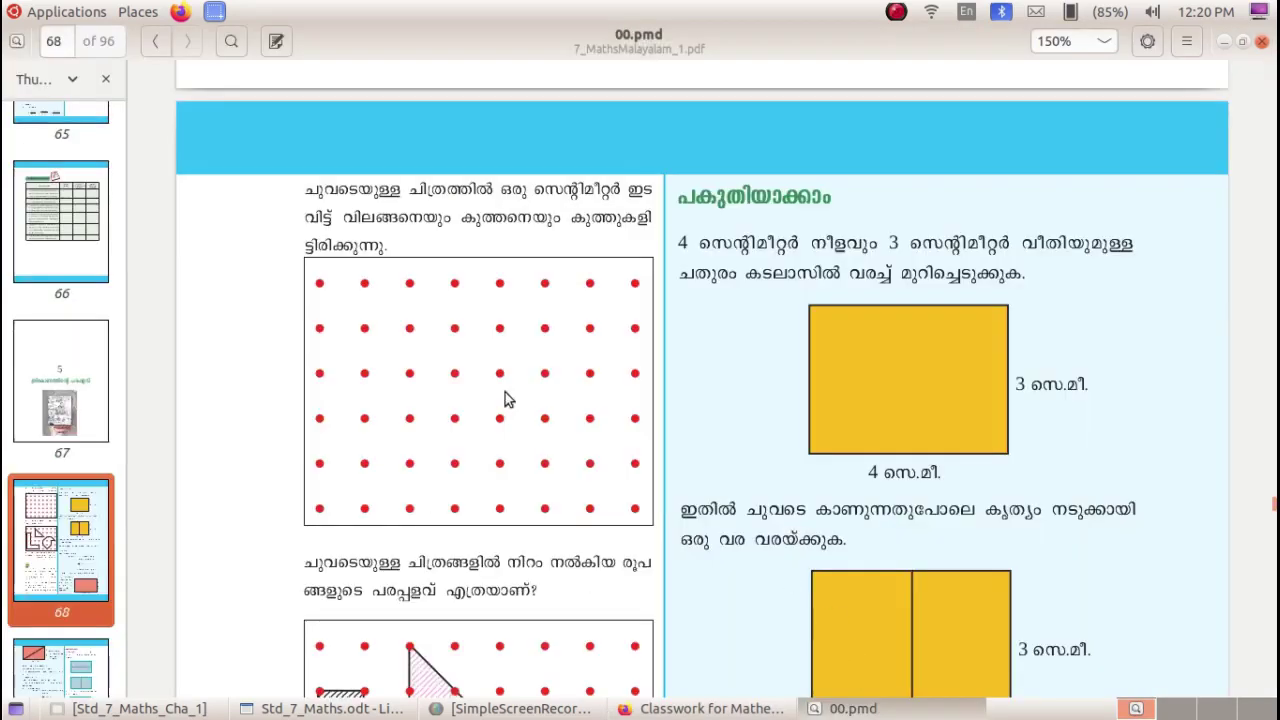
pyautogui.scroll(-5, 437, 363)
pyautogui.scroll(-3, 435, 357)
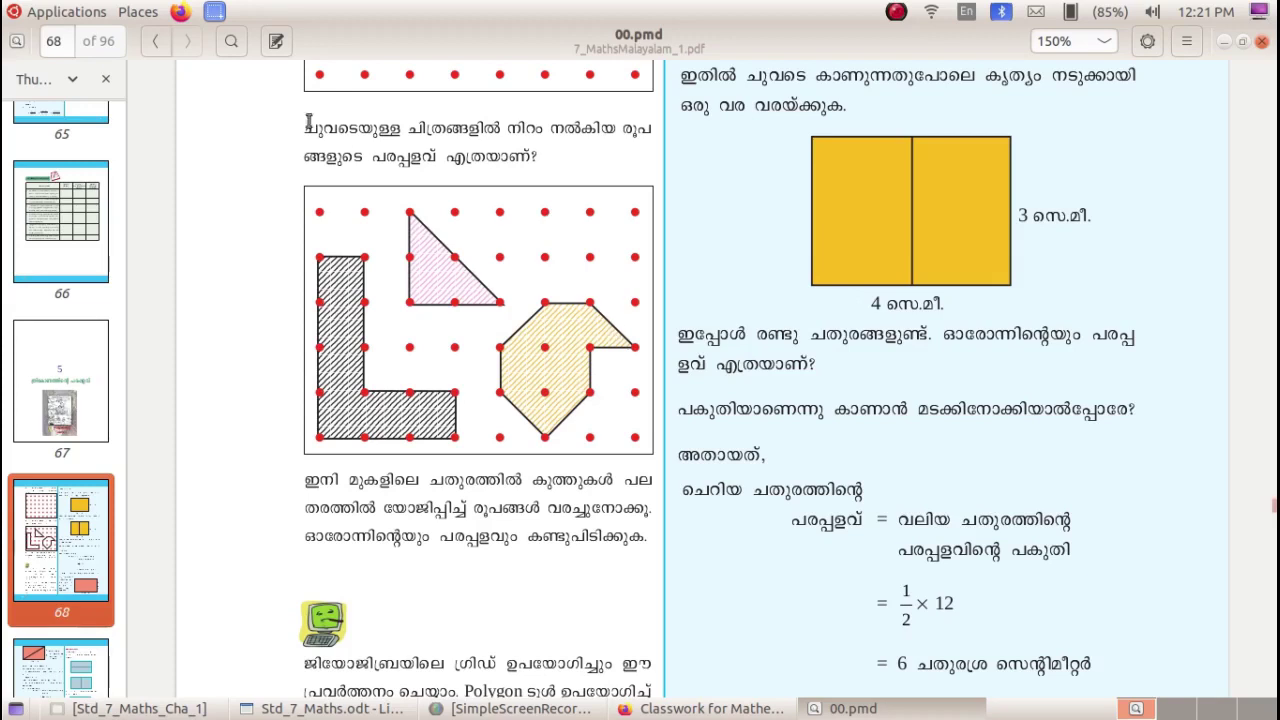
pyautogui.click(88, 12)
pyautogui.moveTo(102, 44)
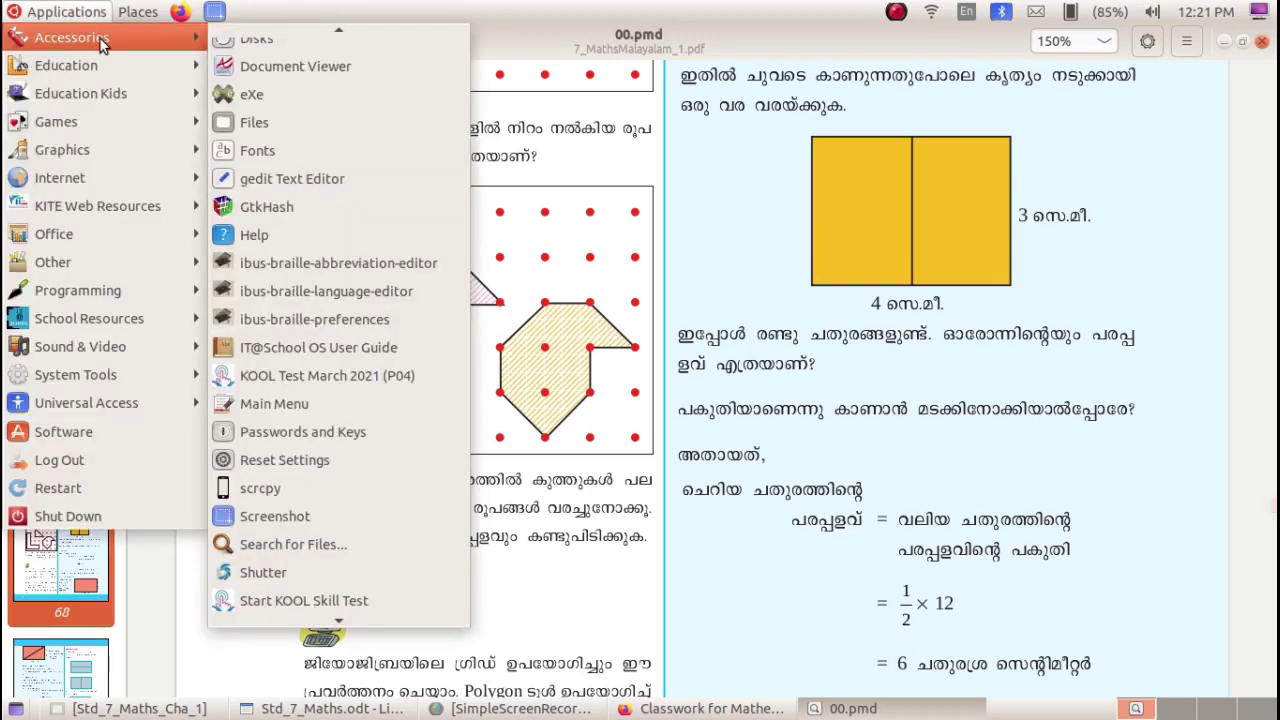
pyautogui.scroll(-1, 405, 360)
pyautogui.click(420, 460)
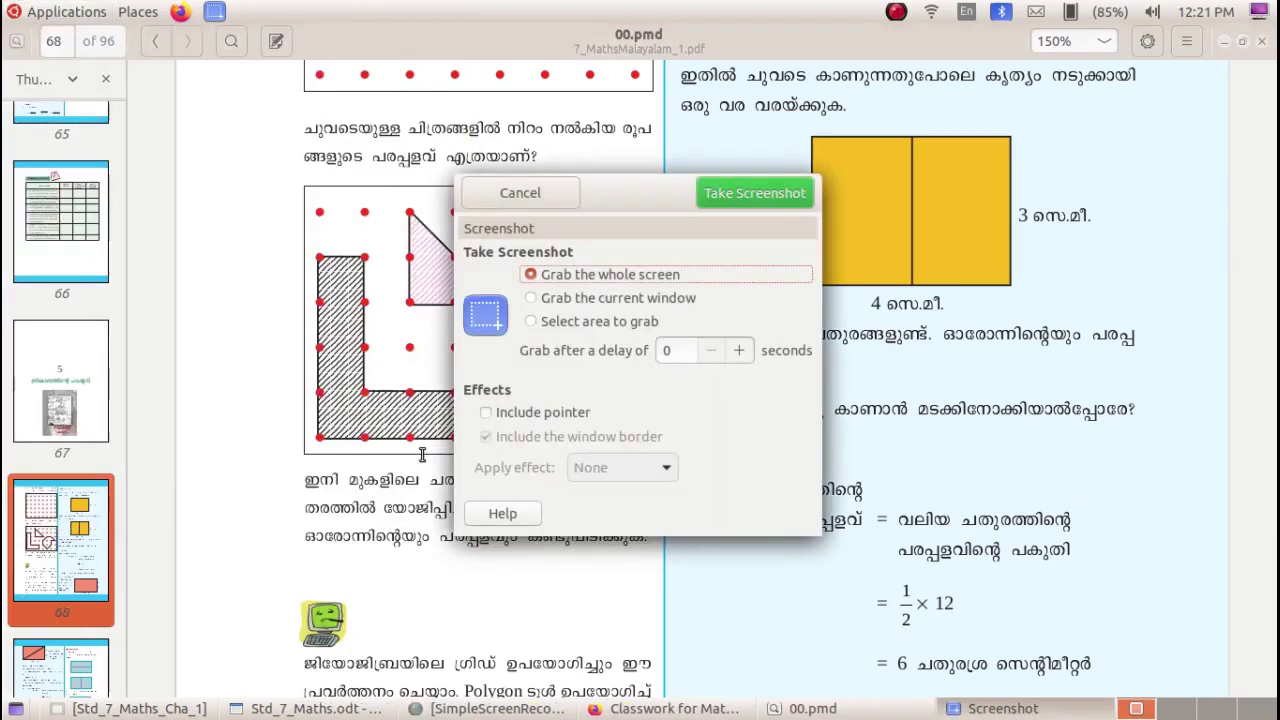
pyautogui.click(555, 325)
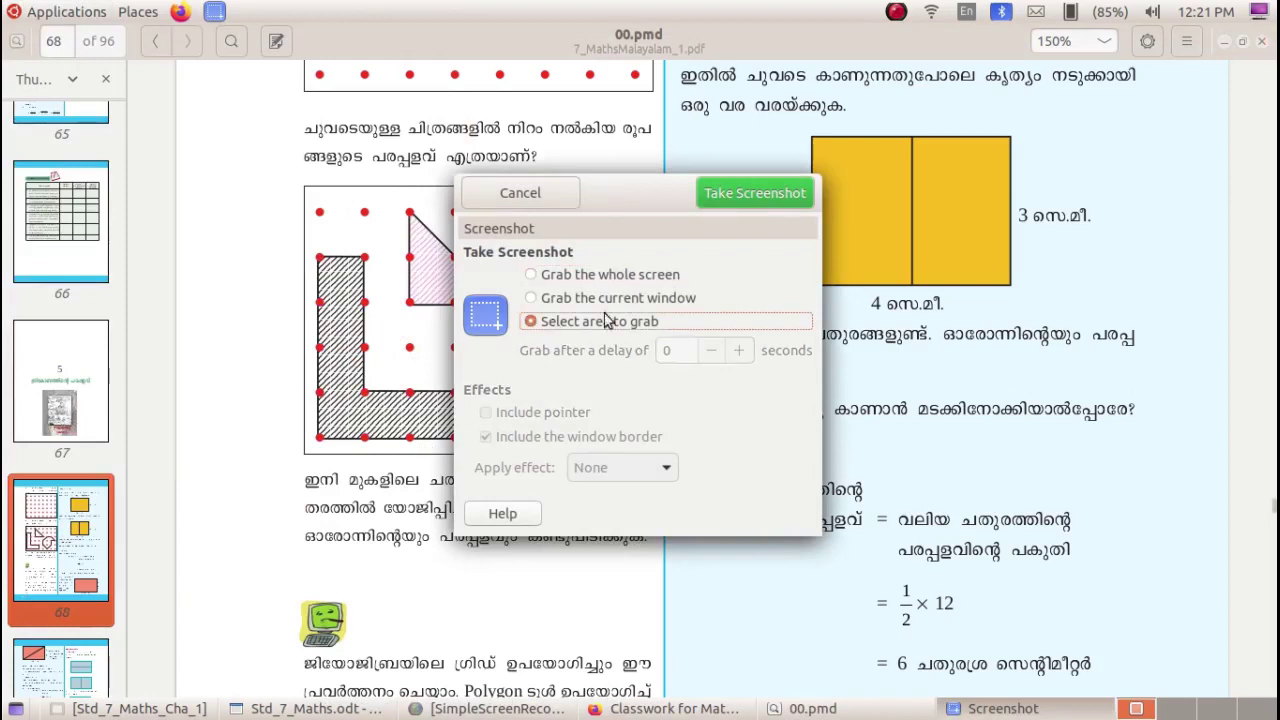
pyautogui.click(775, 195)
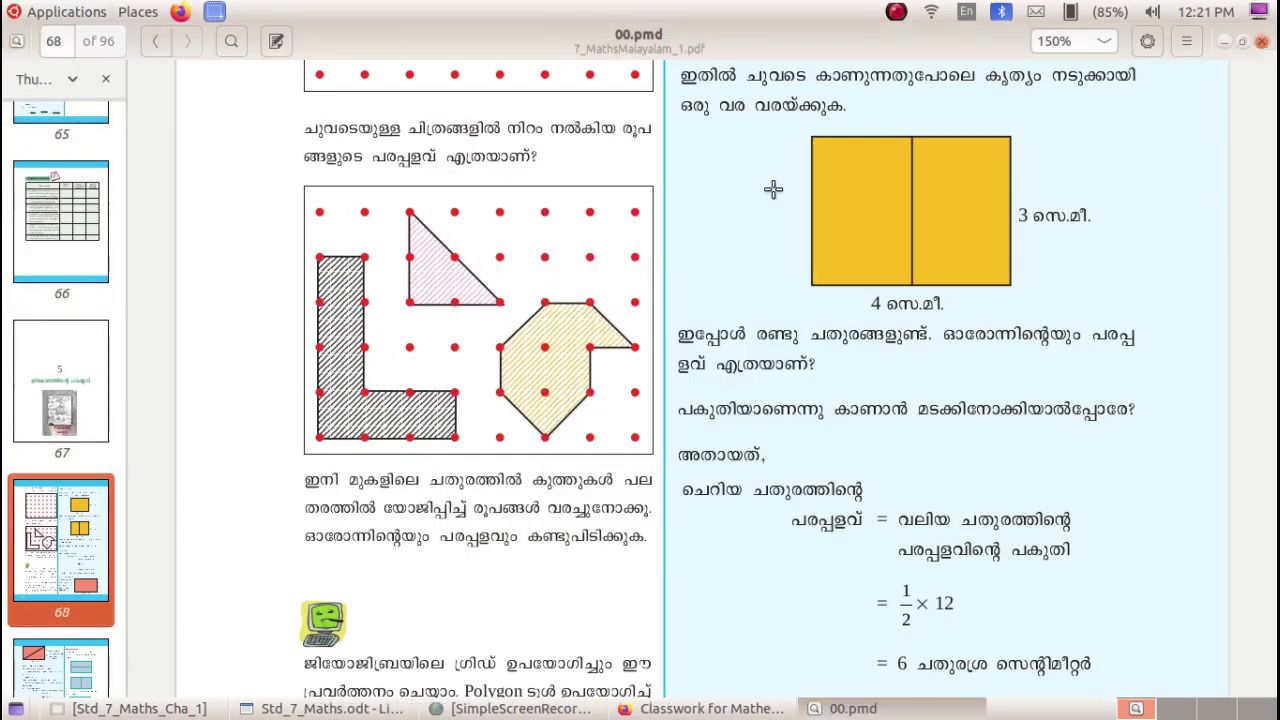
# Step: Capture the dot grid with the three shaded shapes and save the image as 2.png on the Desktop
pyautogui.moveTo(296, 178); pyautogui.dragTo(660, 458)
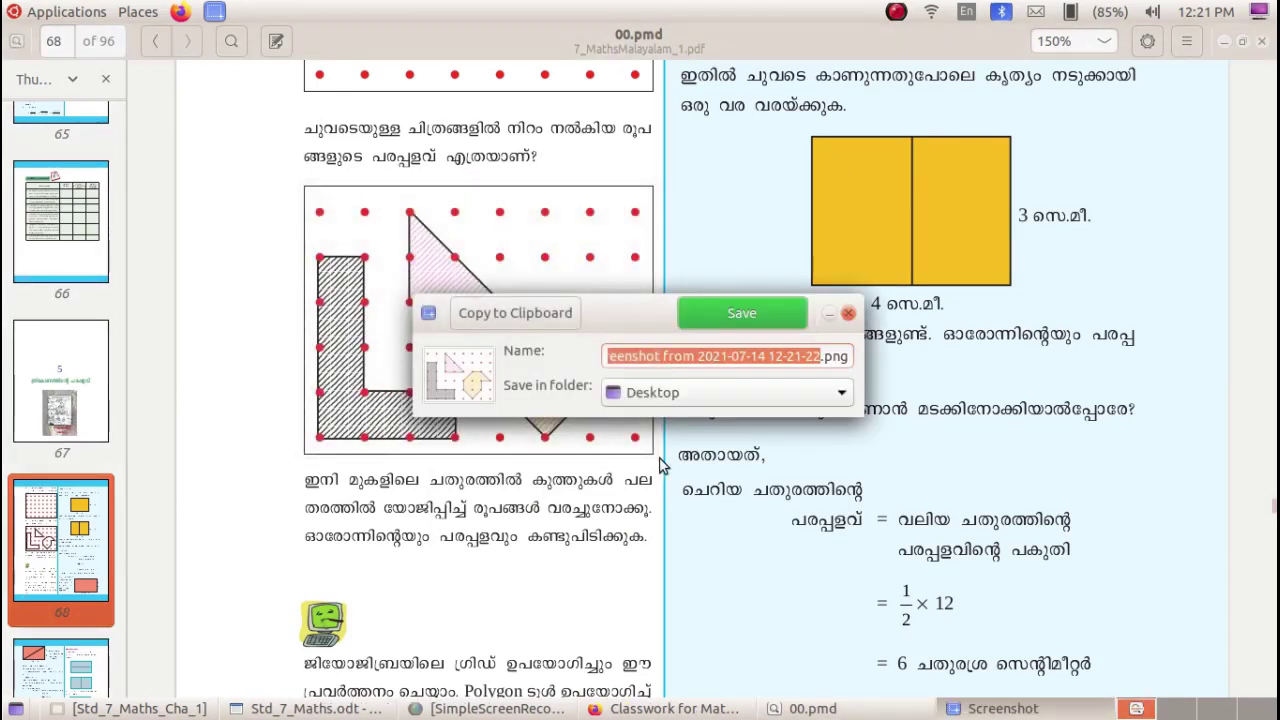
pyautogui.write('2')
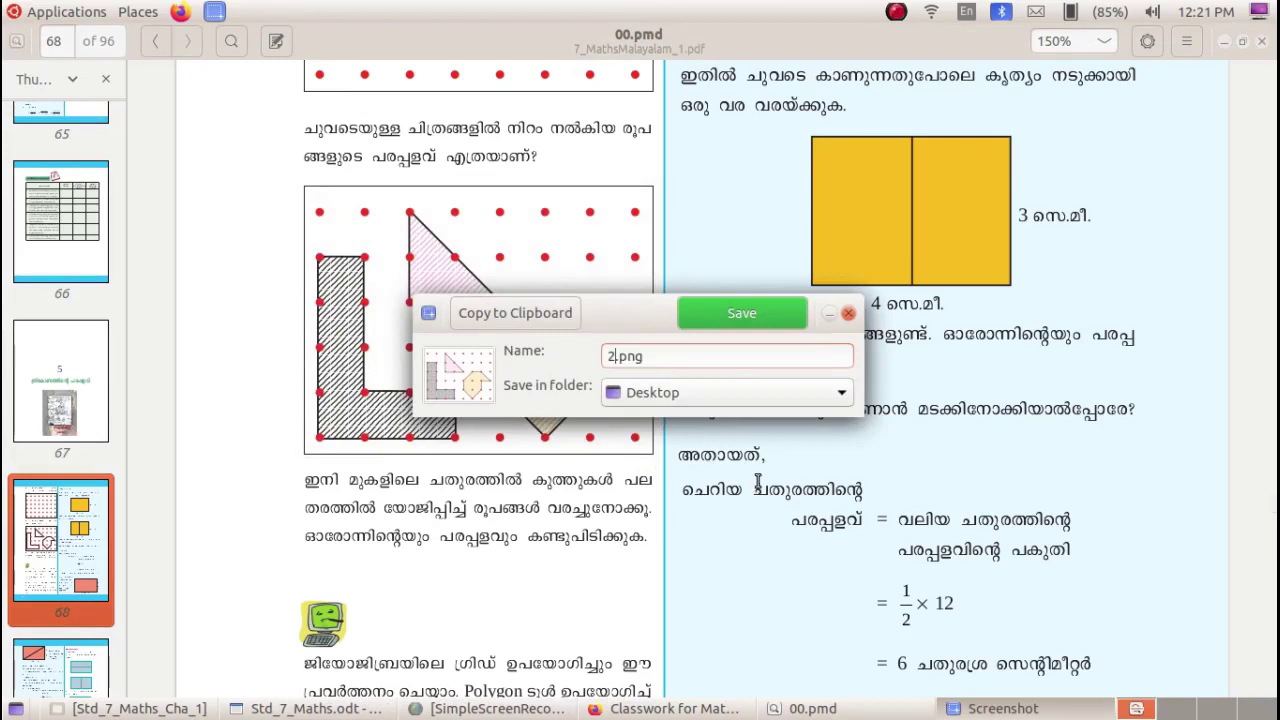
pyautogui.click(742, 313)
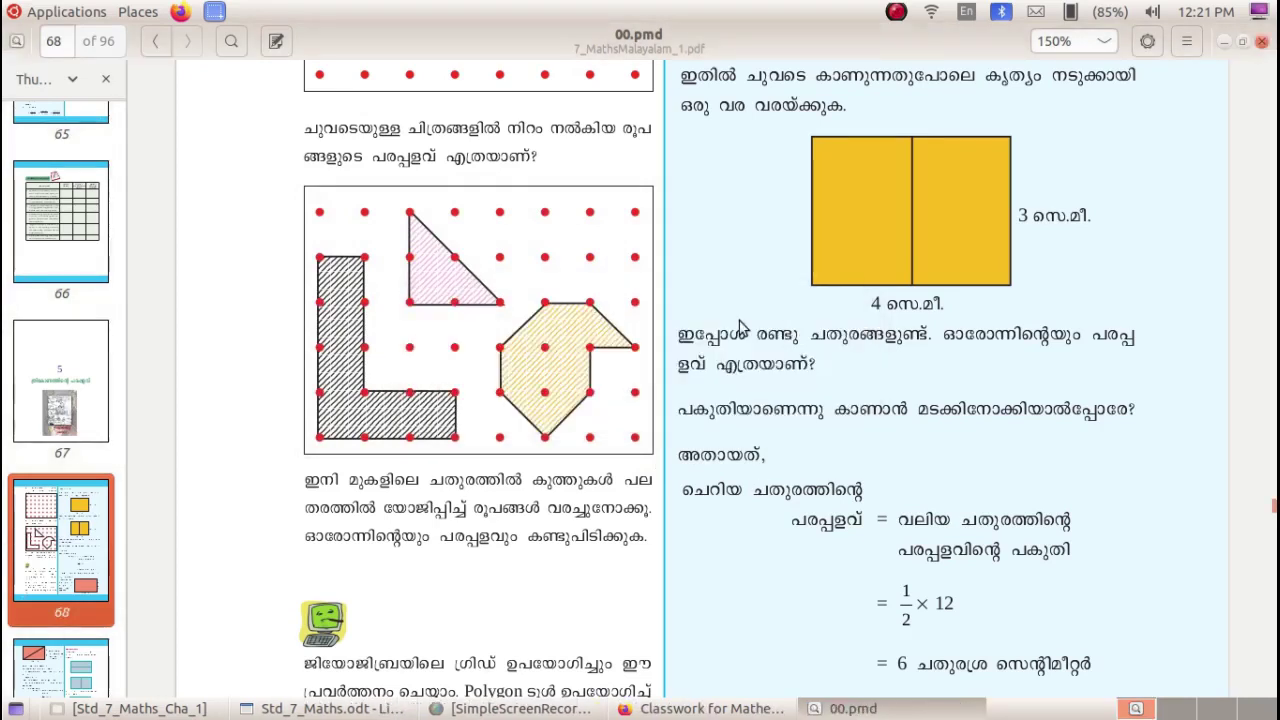
# Step: Return to the assignment in Firefox and enter the textbook question "ചുവടെയുള്ള ചിത്രങ്ങളിൽ നിറം നൽകിയ രൂപങ്ങളുടെ പരപ്പളവ് എത്രയാണ് ?" as its instructions
pyautogui.click(1224, 41)
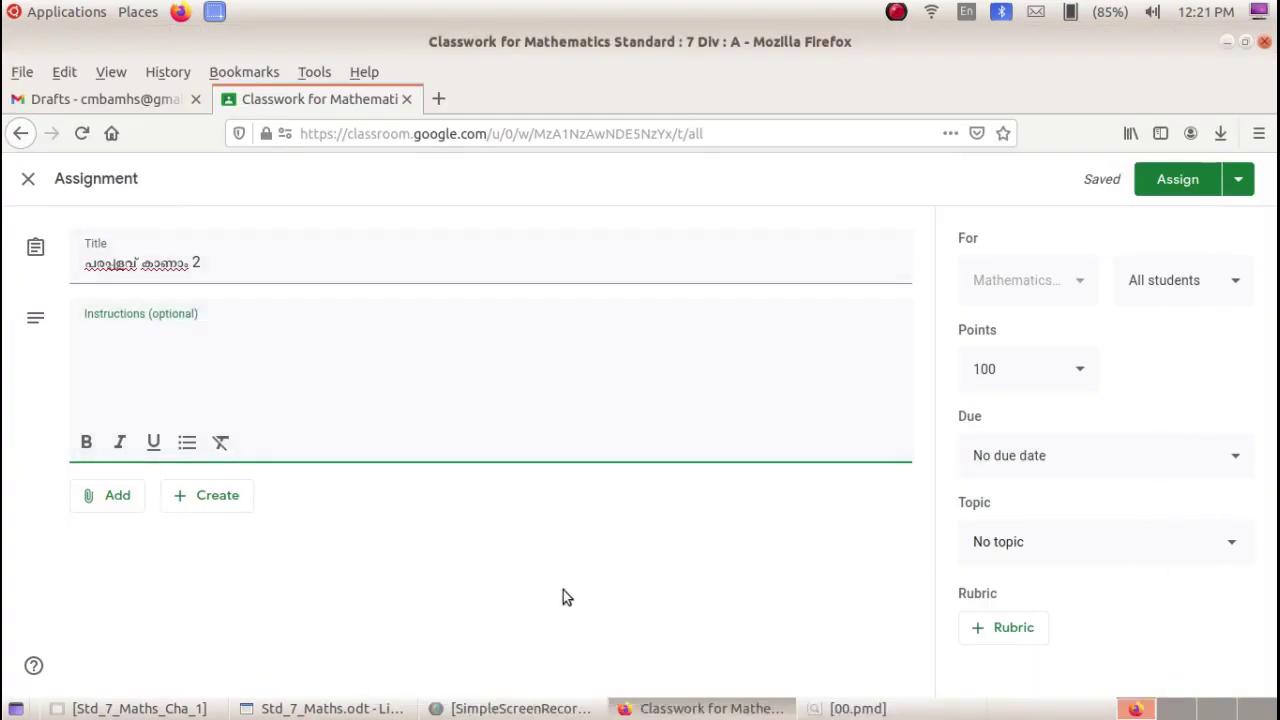
pyautogui.click(855, 708)
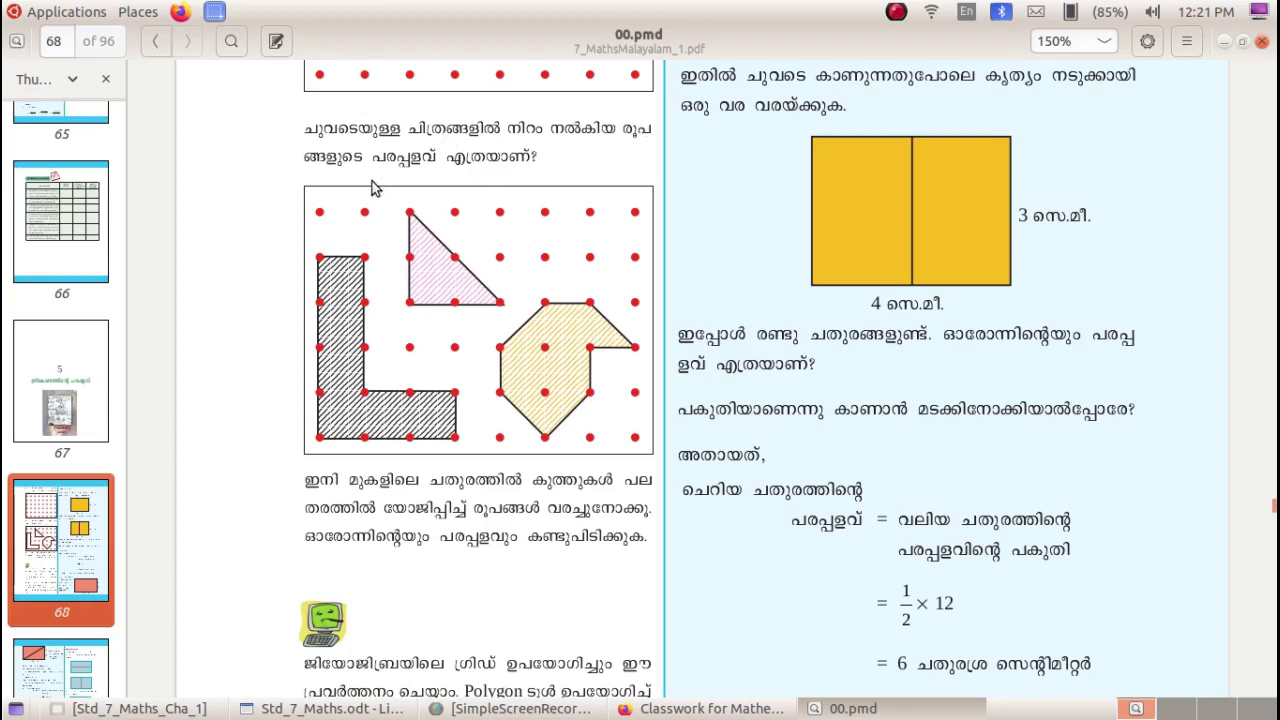
pyautogui.click(1224, 42)
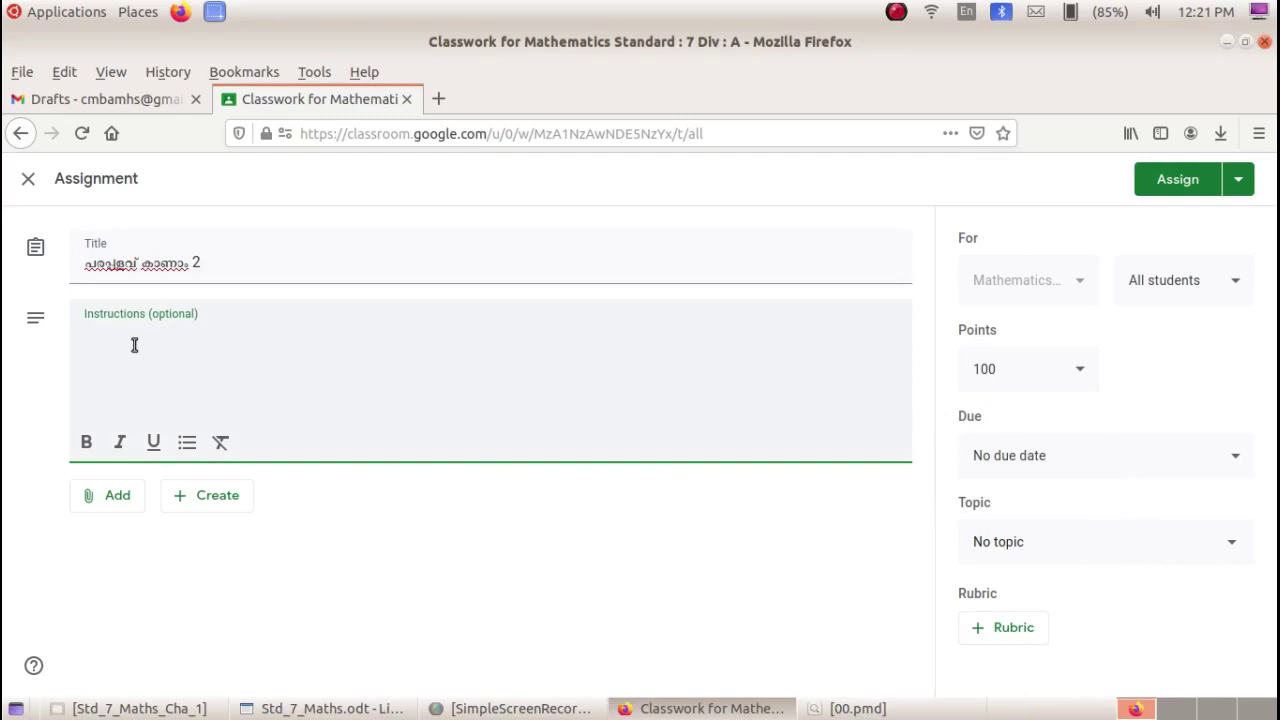
pyautogui.write('ചുവടെയുള്ള ചിത്രങ്ങളിൽ നിറം നൽകിയ രൂപങ്ങളുടെ പരപ്പളവ് എത്രയാണ് ?')
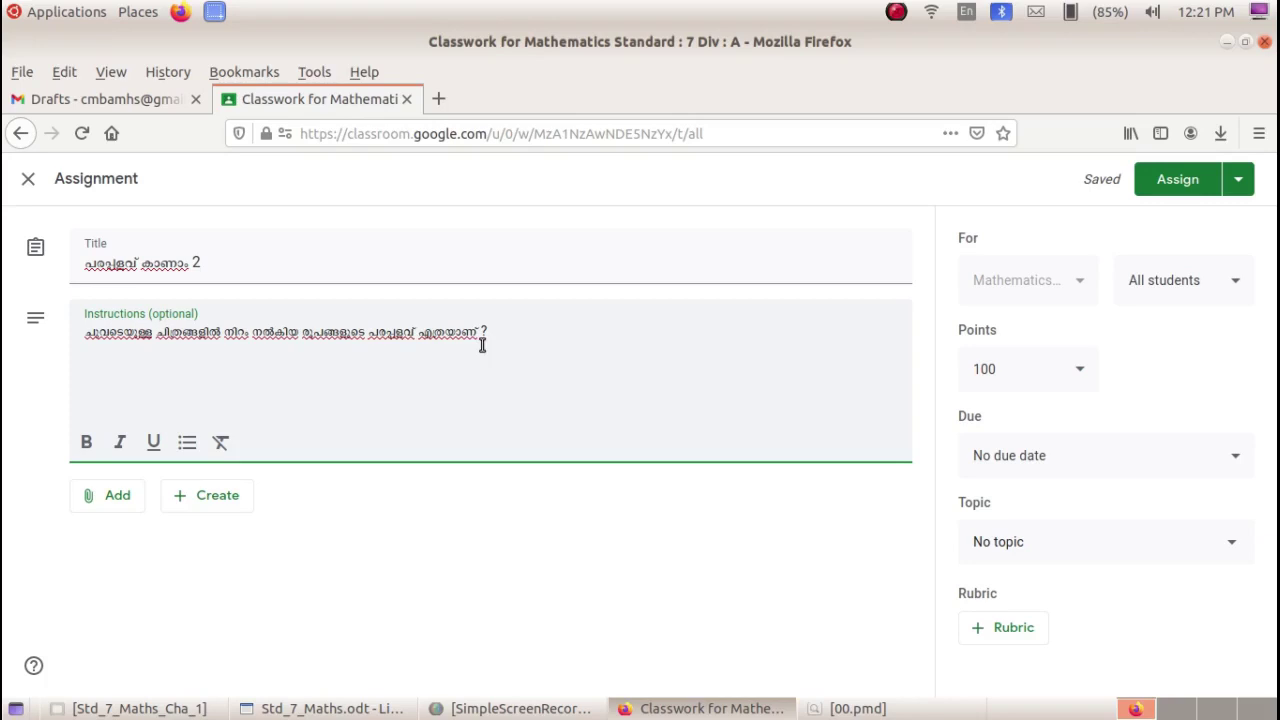
# Step: Attach the file 2.png from the Desktop to the assignment and dismiss the sharing settings notice
pyautogui.click(116, 497)
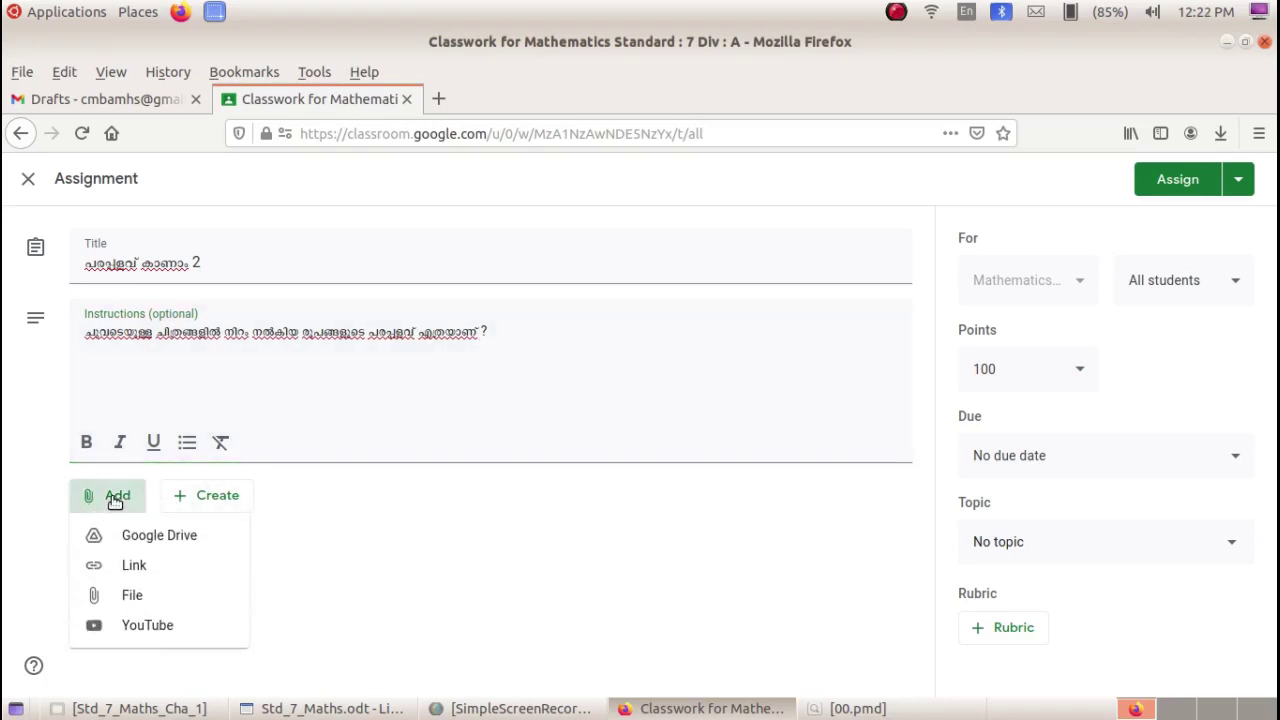
pyautogui.click(150, 597)
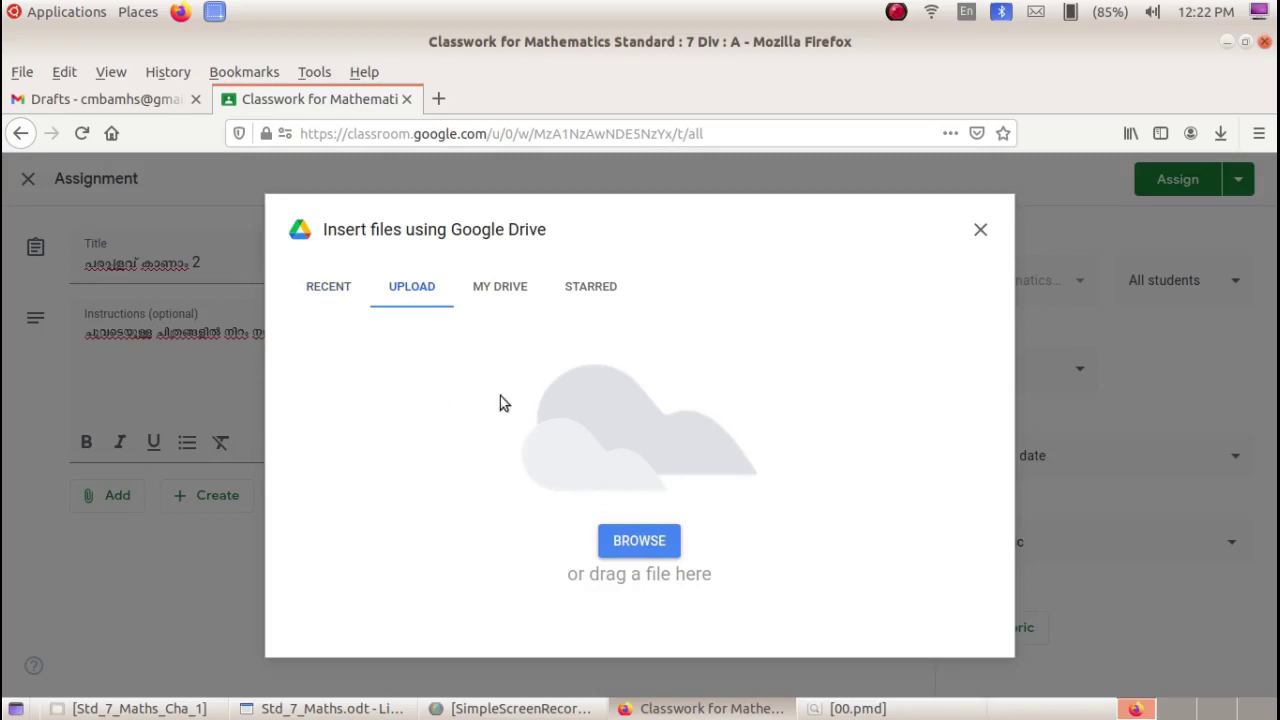
pyautogui.click(641, 539)
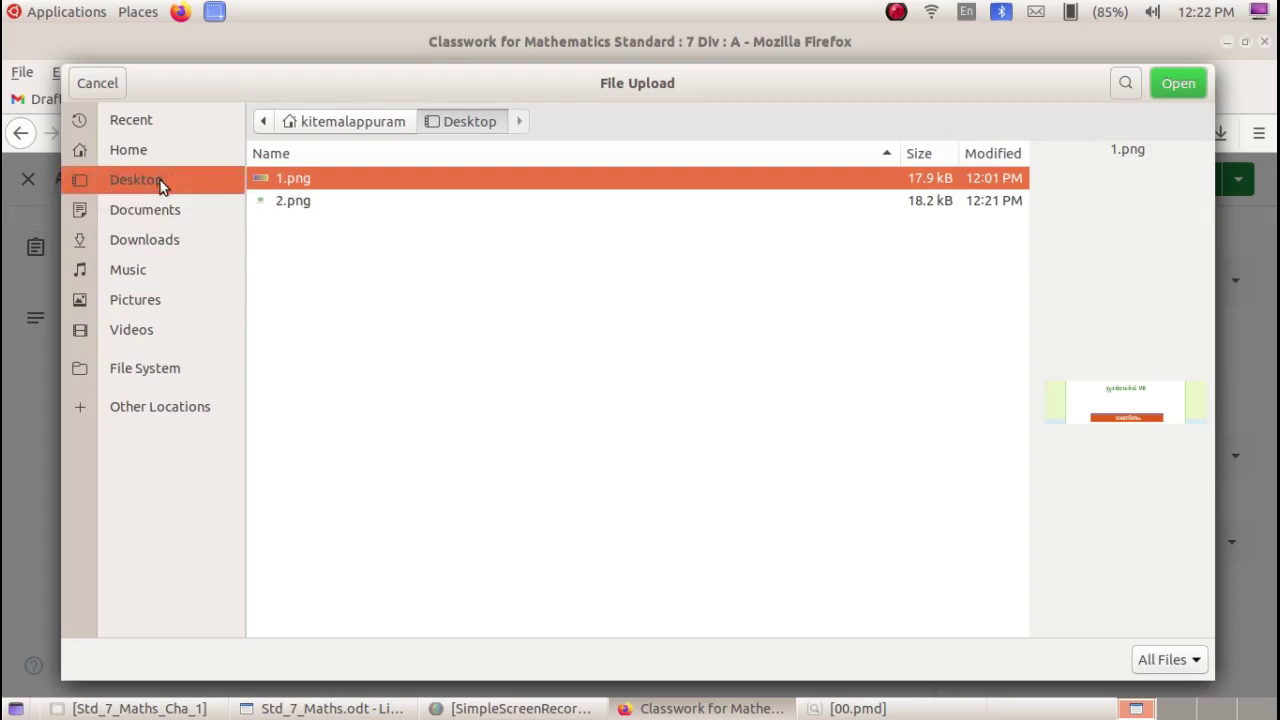
pyautogui.click(300, 209)
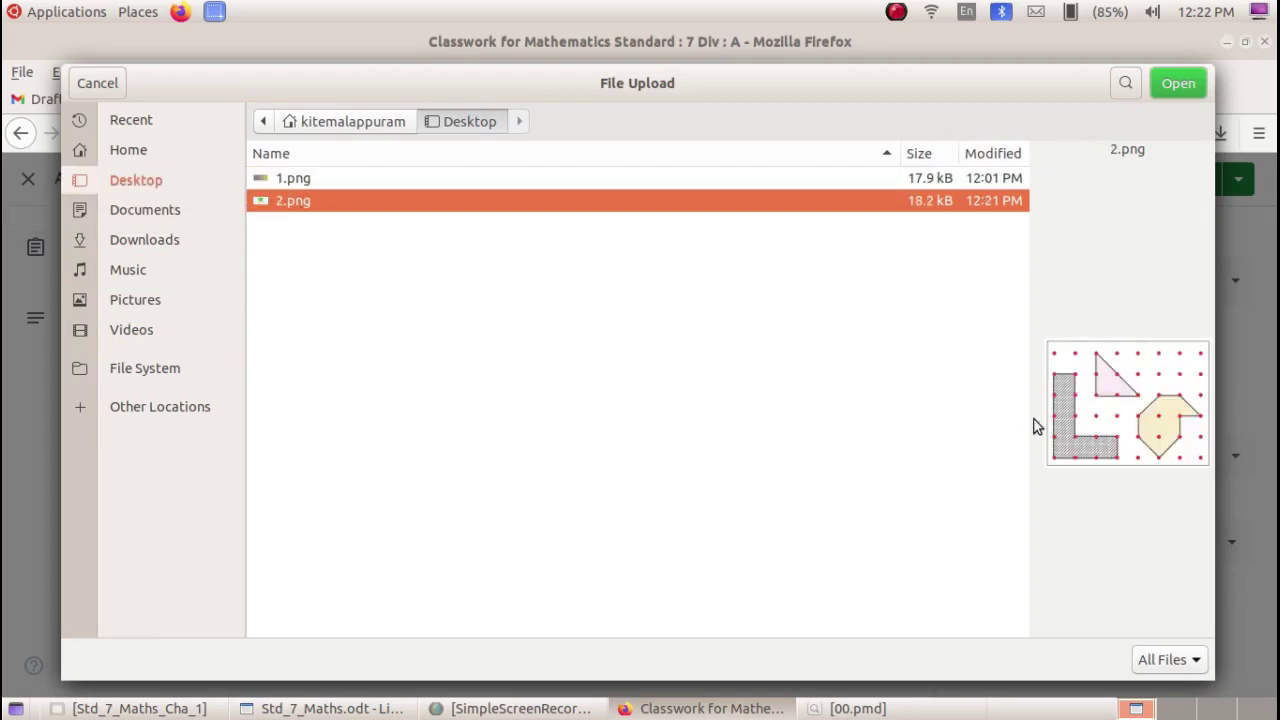
pyautogui.click(1177, 84)
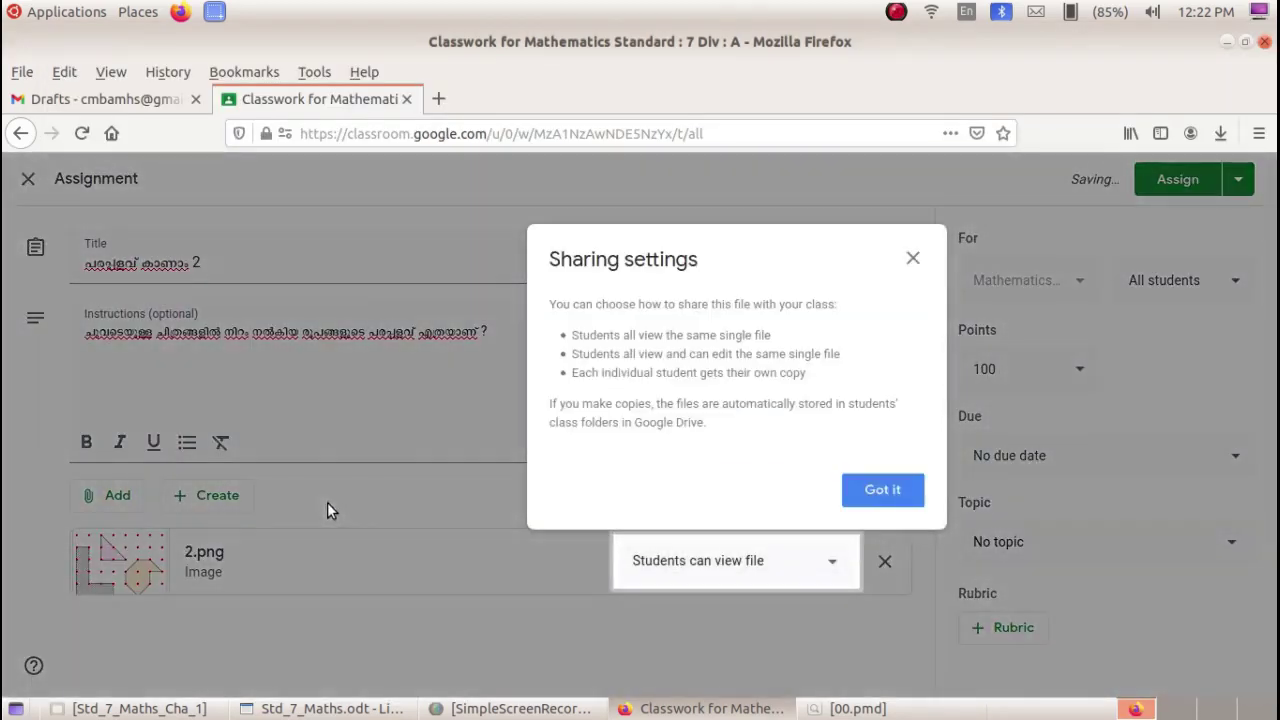
pyautogui.click(912, 259)
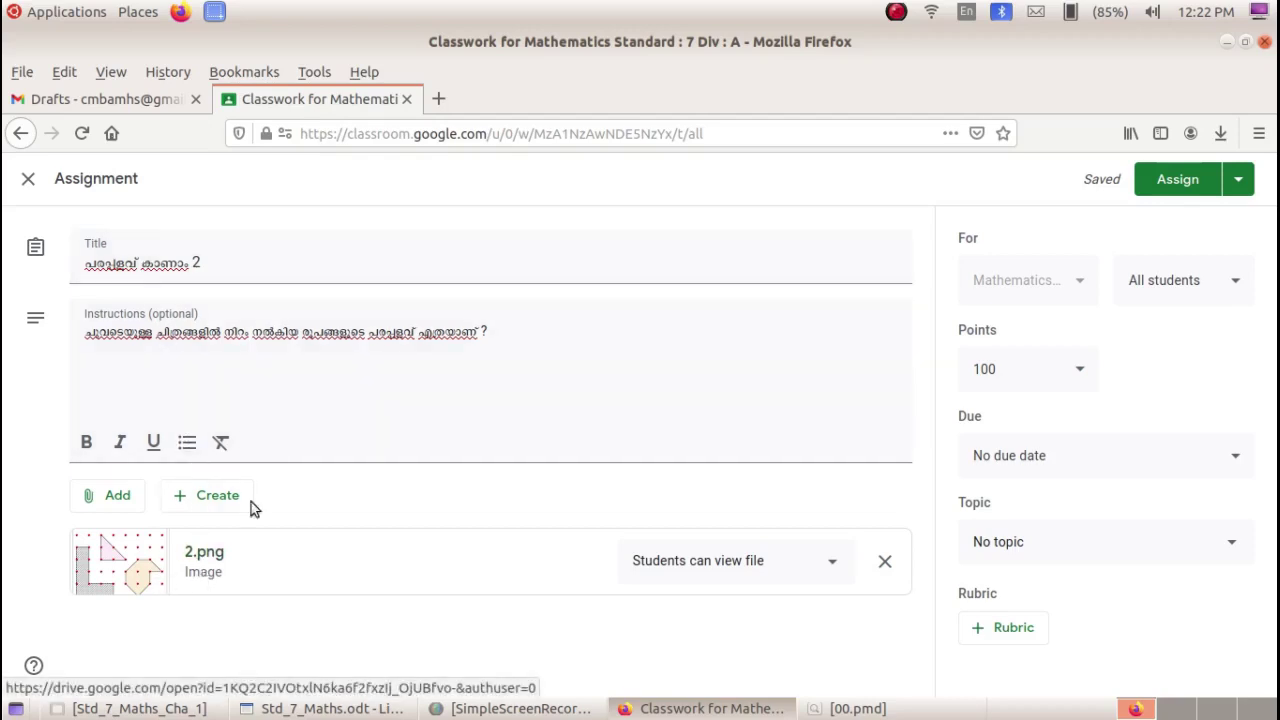
# Step: Set the points of the assignment "പരപ്പളവ് കാണാം 2" to 5
pyautogui.click(1015, 372)
pyautogui.moveTo(1013, 372); pyautogui.dragTo(964, 370)
pyautogui.write('5')
pyautogui.click(1145, 379)
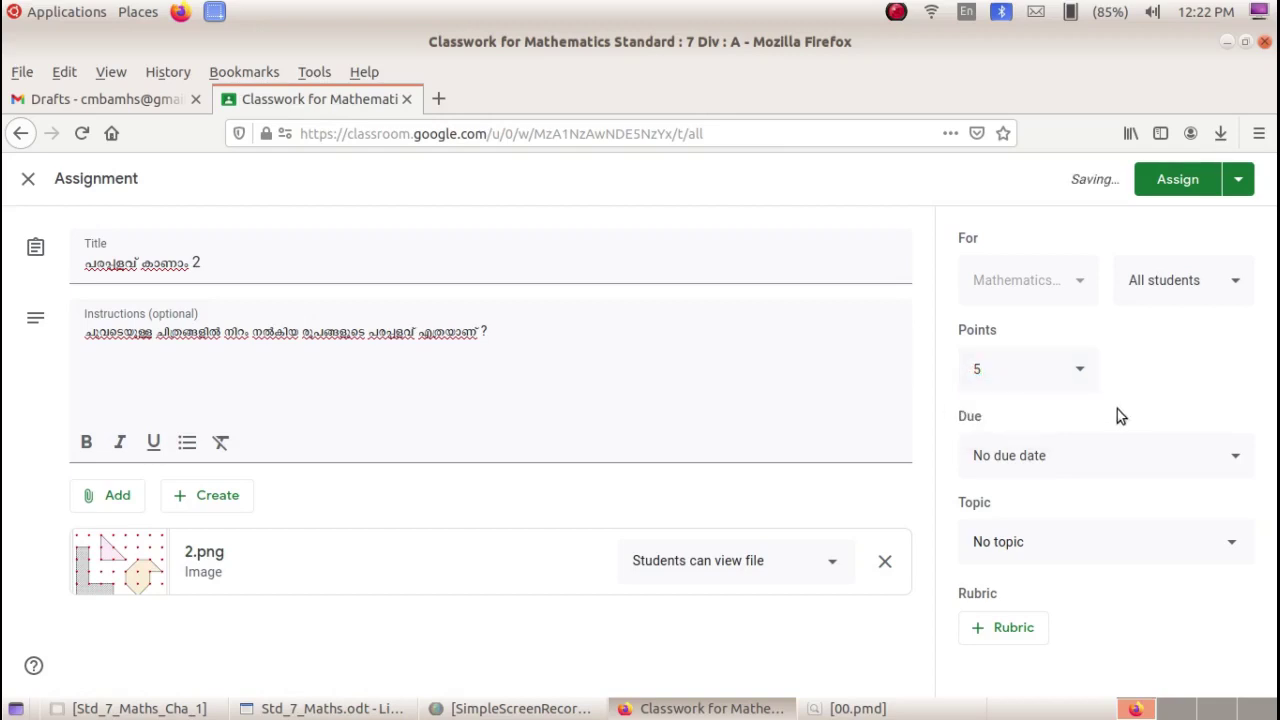
# Step: Set the due date of "പരപ്പളവ് കാണാം 2" to Jul 15, 2021, without a time
pyautogui.click(1236, 456)
pyautogui.click(1159, 532)
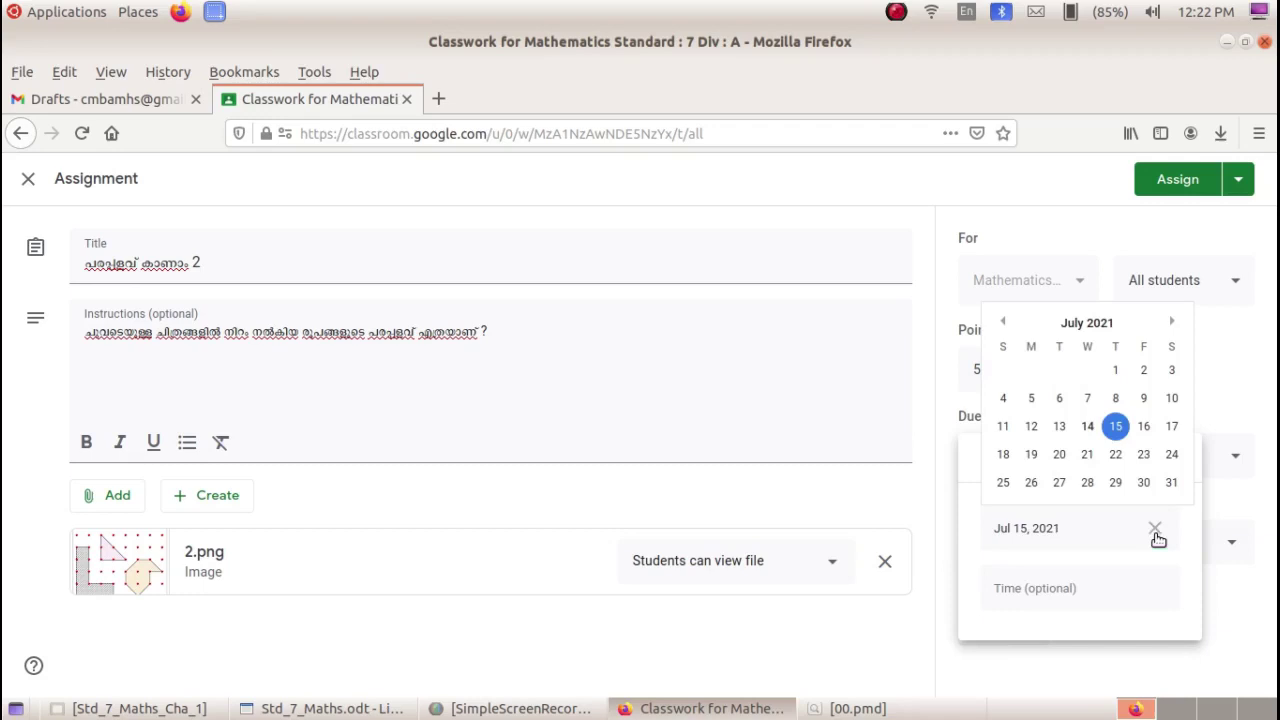
pyautogui.click(1115, 427)
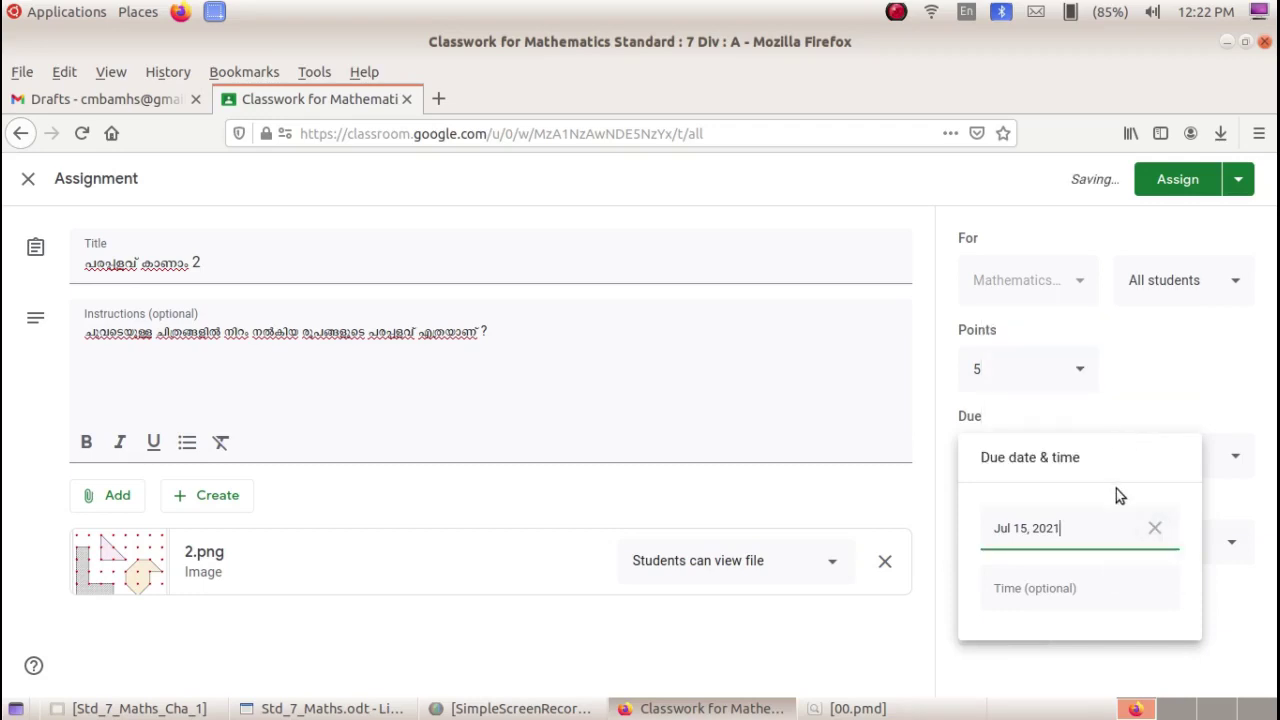
pyautogui.click(1246, 420)
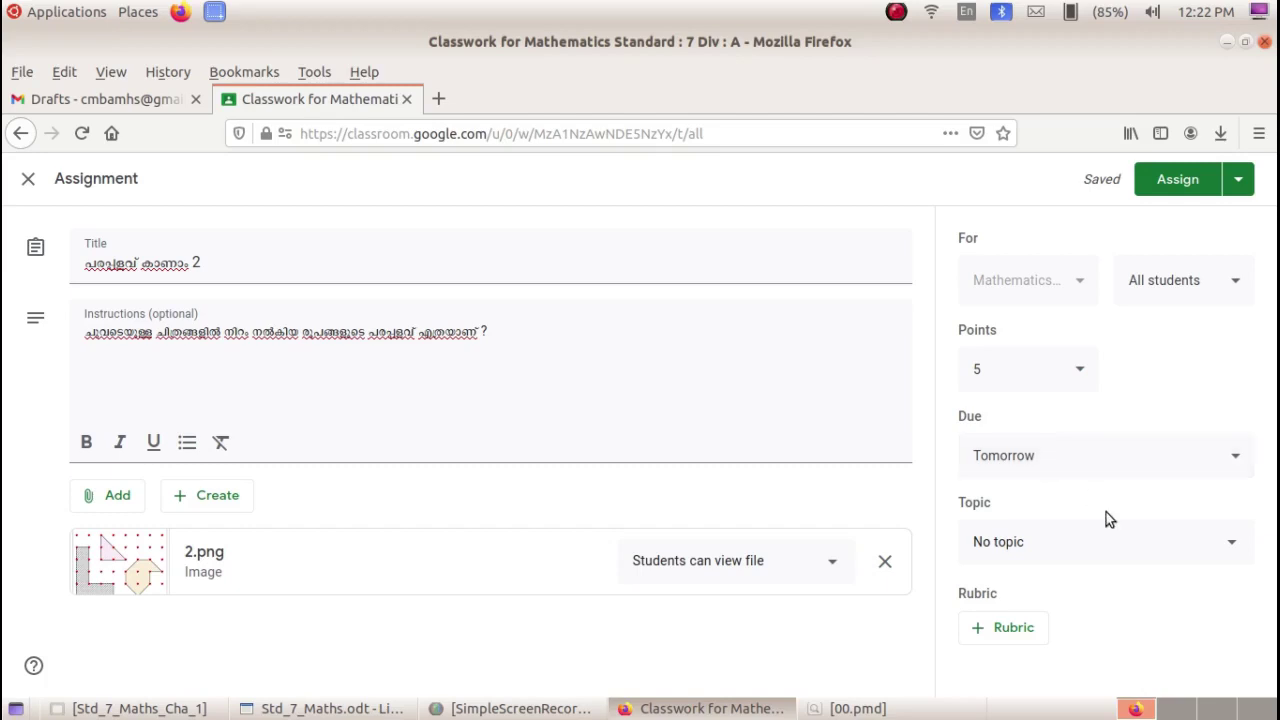
# Step: Assign "പരപ്പളവ് കാണാം 2" to the topic "Chapter 5 : ത്രികോണത്തിന്റെ പരപ്പളവ്" and save it as a draft
pyautogui.click(1222, 540)
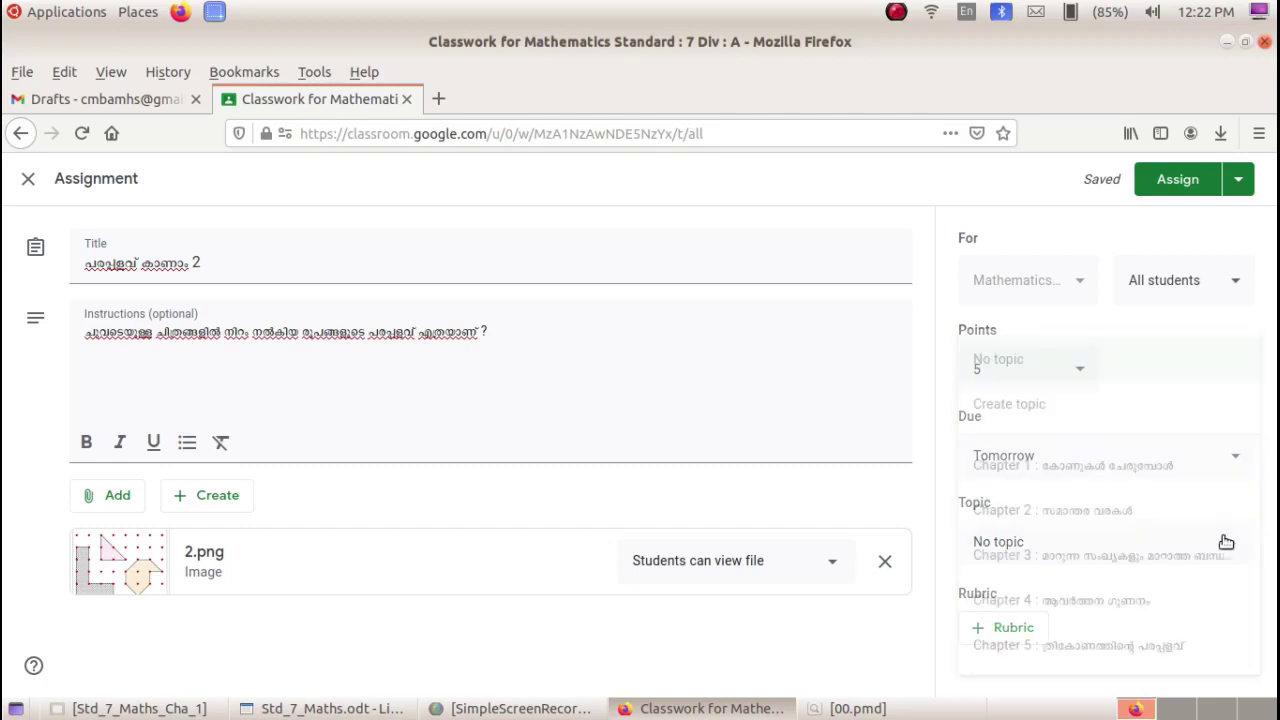
pyautogui.click(1138, 645)
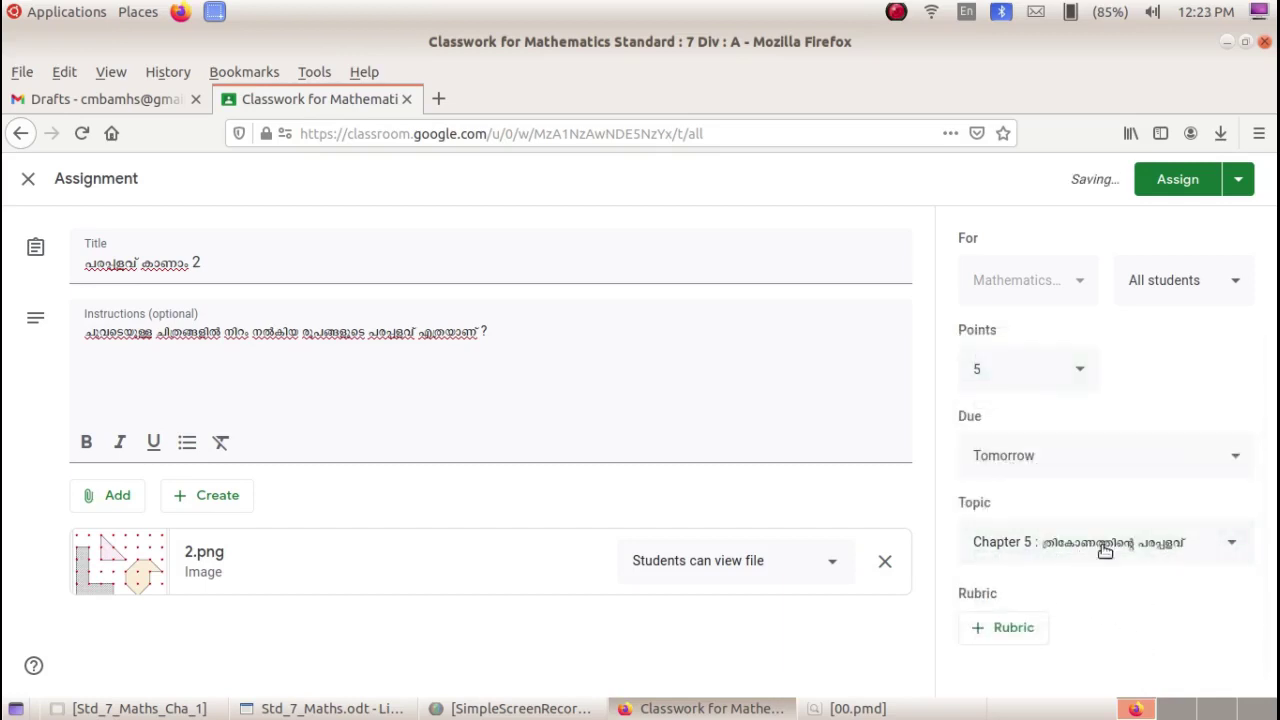
pyautogui.click(1237, 180)
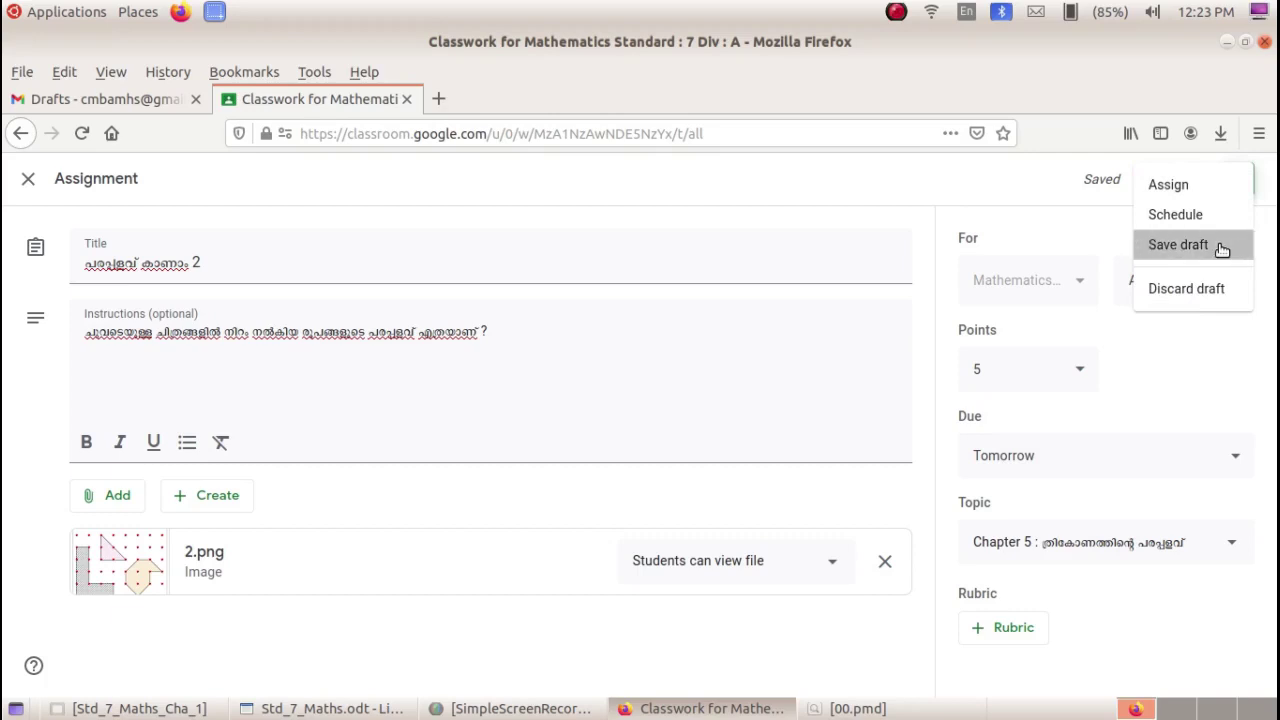
pyautogui.click(1180, 245)
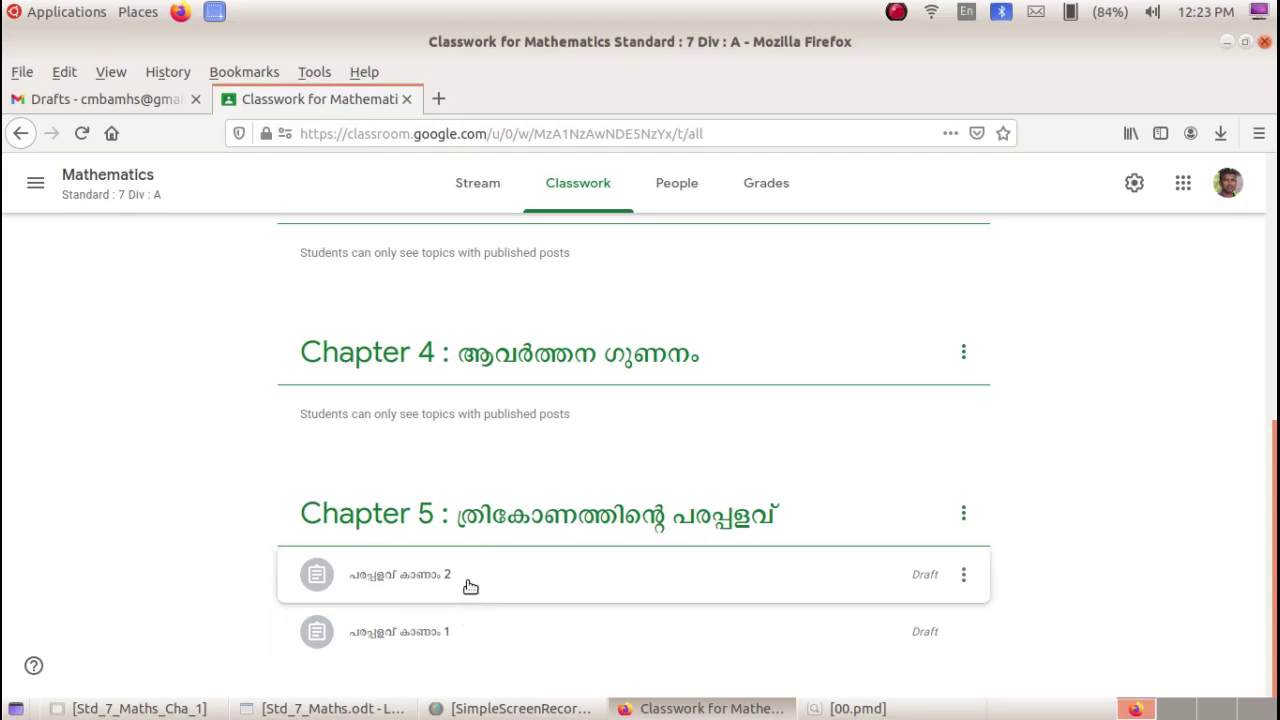
# Step: Move the draft "പരപ്പളവ് കാണാം 1" above "പരപ്പളവ് കാണാം 2" under the Chapter 5 topic
pyautogui.moveTo(497, 628)
pyautogui.mouseDown()
pyautogui.moveTo(493, 577)
pyautogui.moveTo(491, 609)
pyautogui.mouseUp()
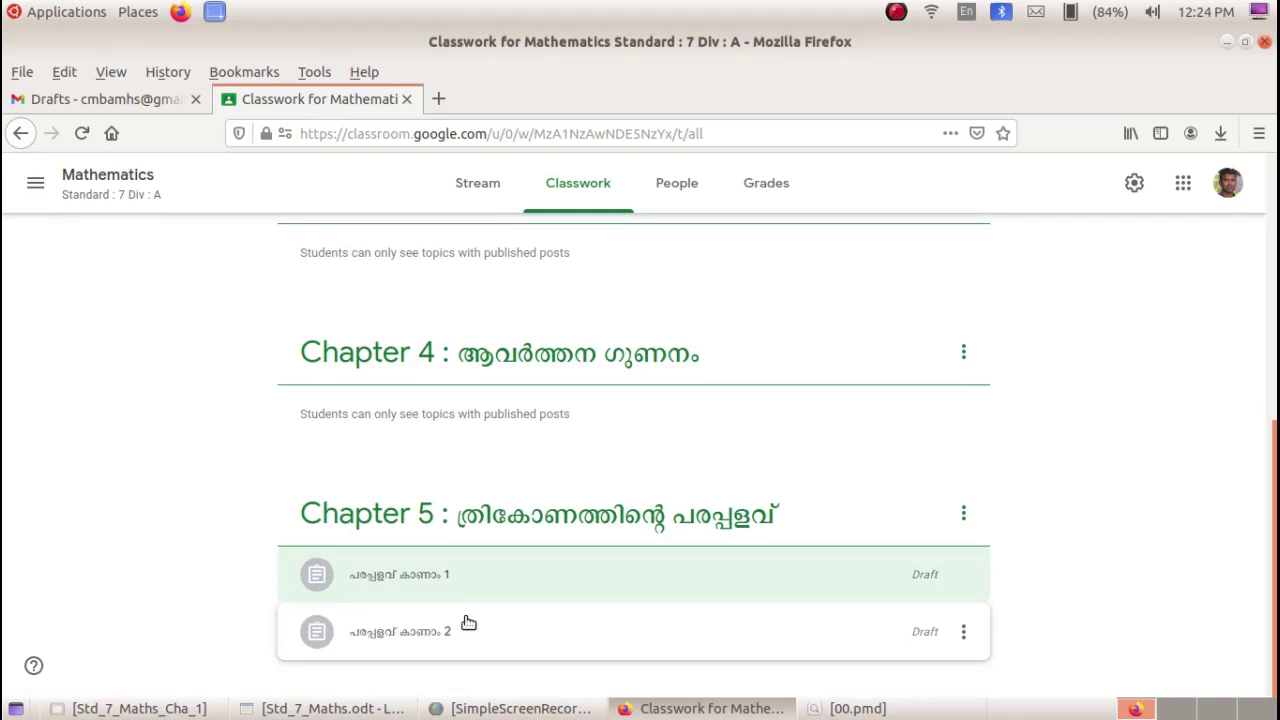
# Step: Fill the description of material "പകുതിയാക്കാം" with "4cm നീളവും 3cm വീതിയുമുള്ള ചതുരം കടലാസിൽ വരച്ച് ചിത്രത്തിലേത് പോലെ മുറിച്ചെടുക്കുക. പുതുതായി ഉണ്ടായ ഓരോ ചതുരത്തിന്റേയും പരപ്പളവ് കാണുക."
pyautogui.click(850, 708)
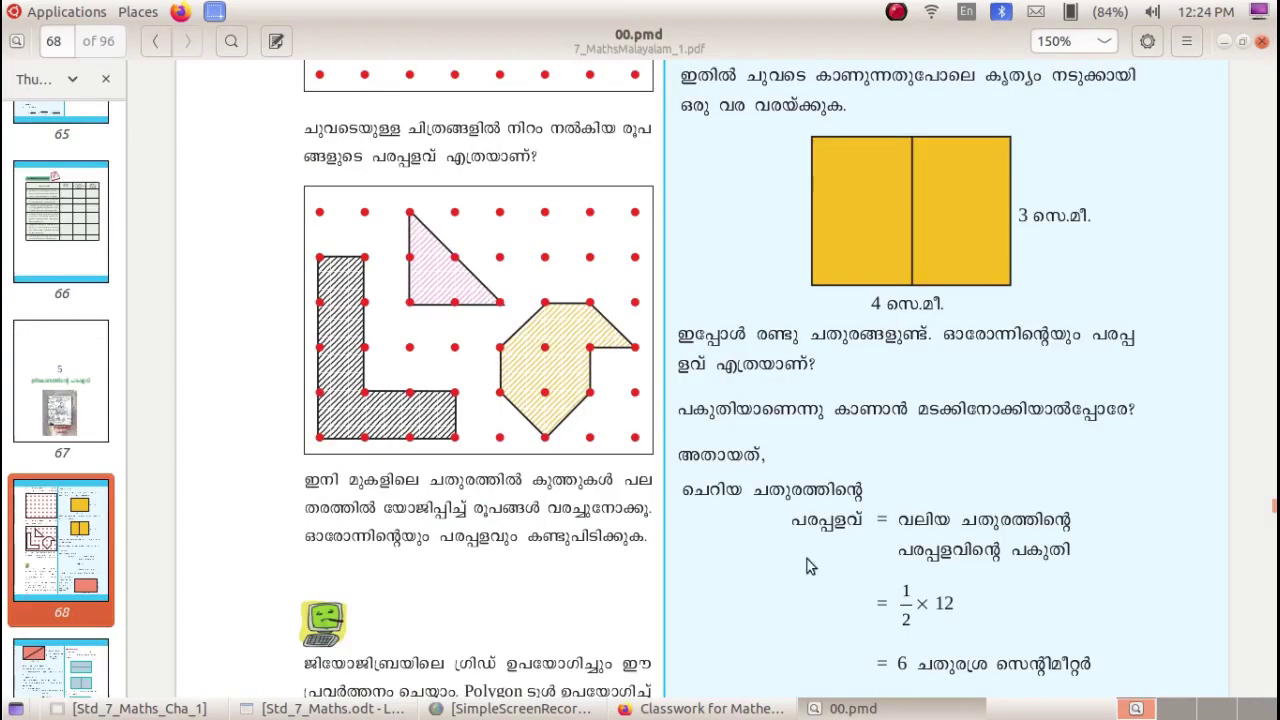
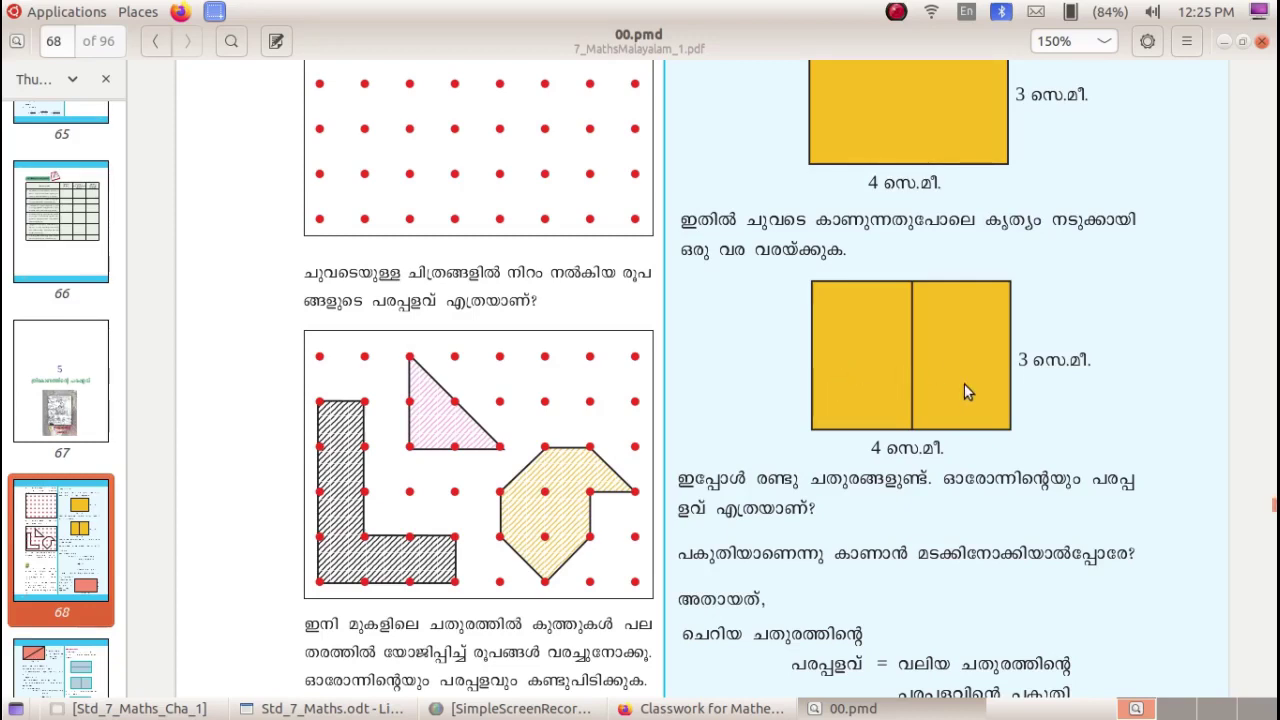
pyautogui.scroll(3, 964, 383)
pyautogui.scroll(-4, 865, 388)
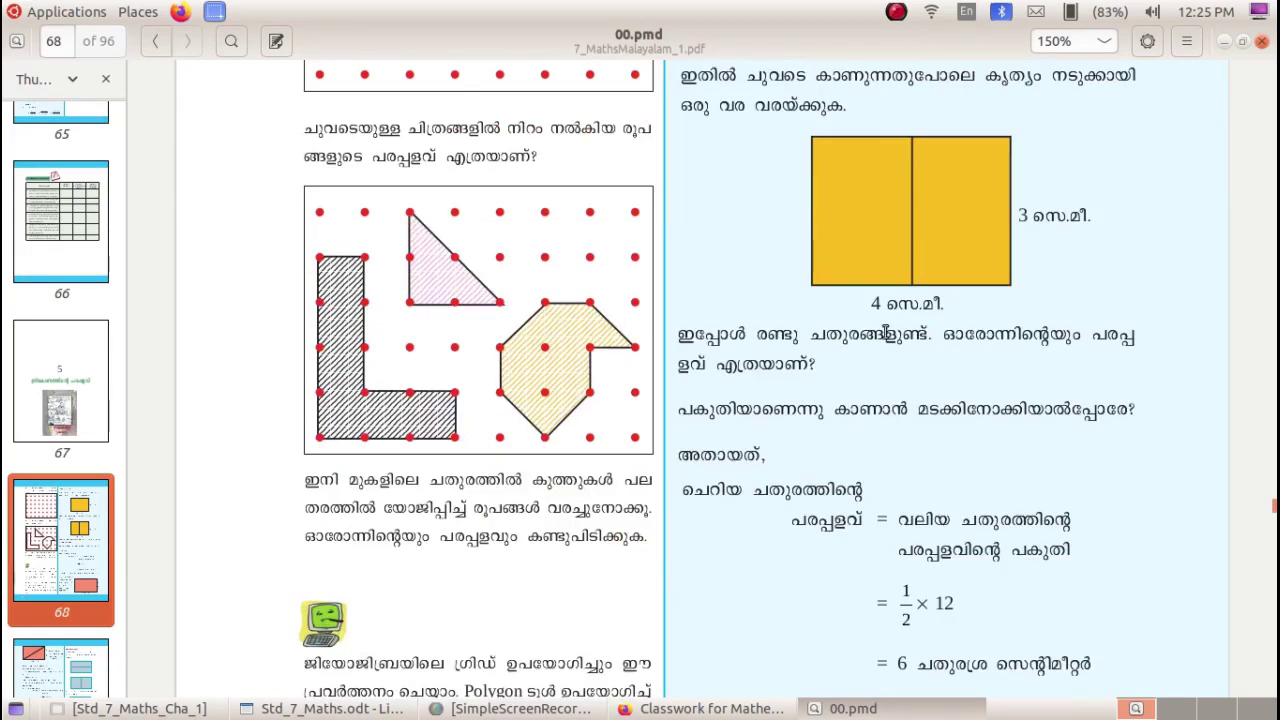
pyautogui.click(705, 708)
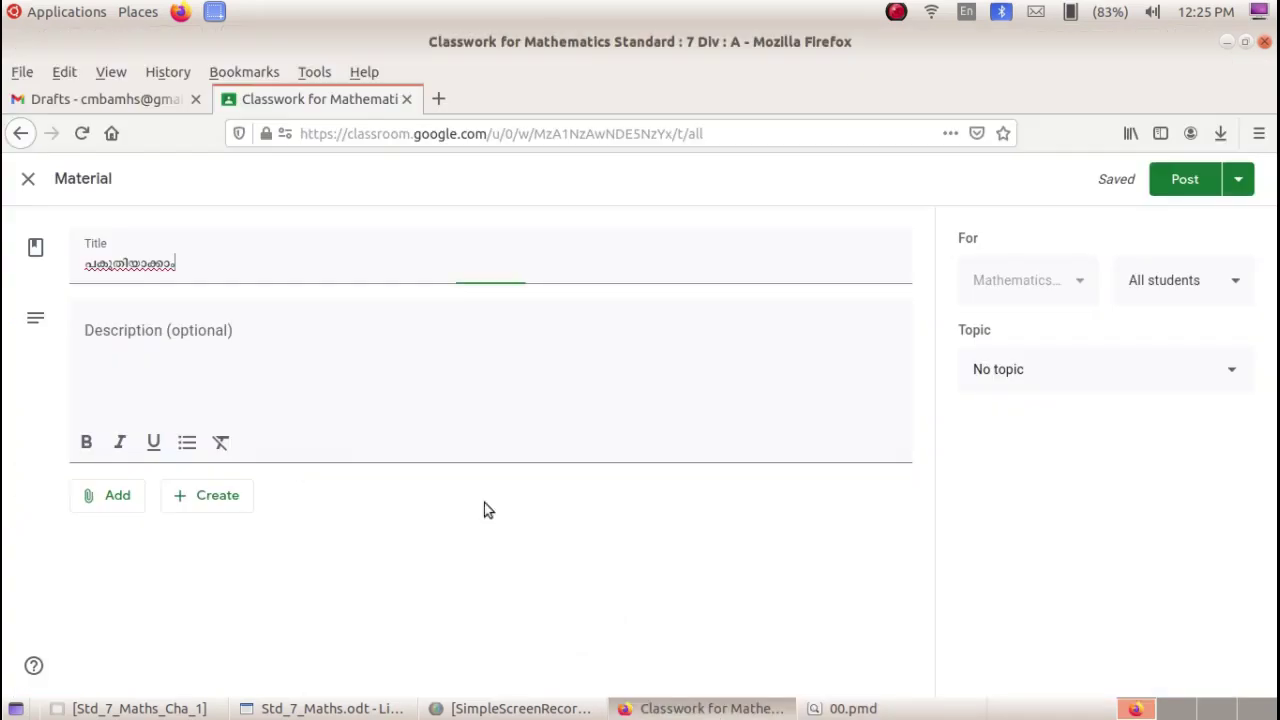
pyautogui.click(214, 334)
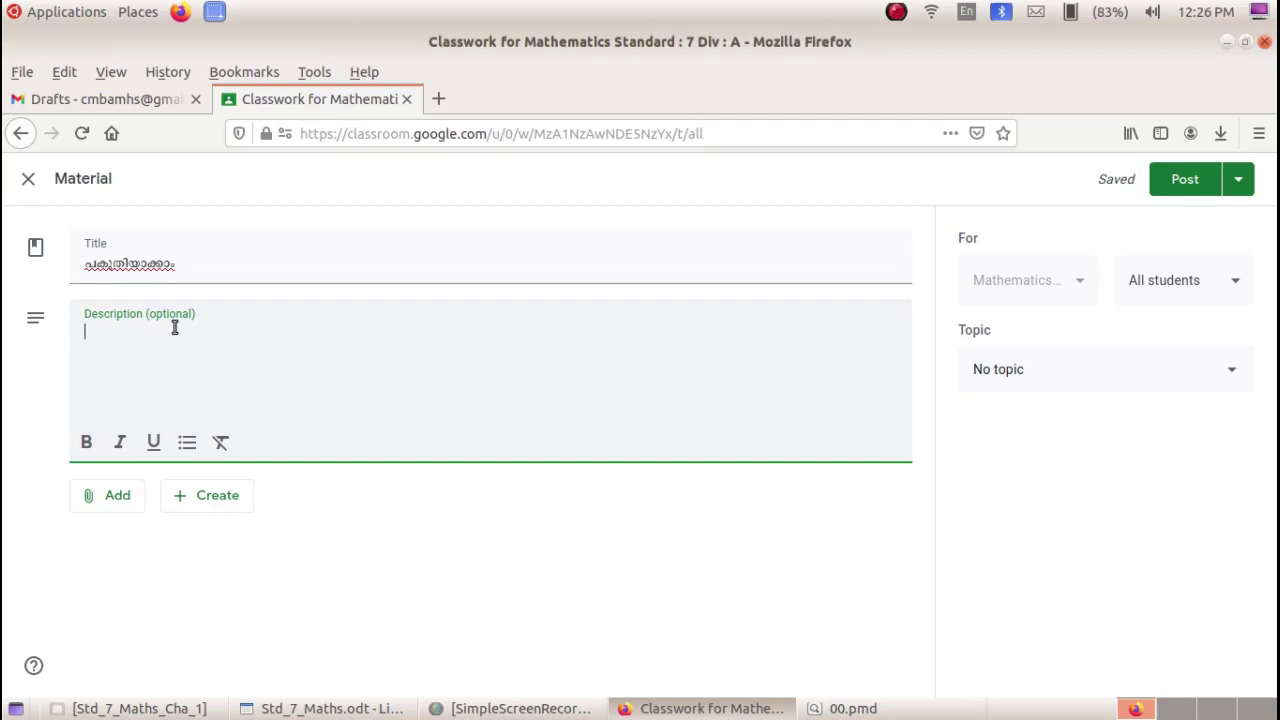
pyautogui.hotkey('ctrl', 'v')
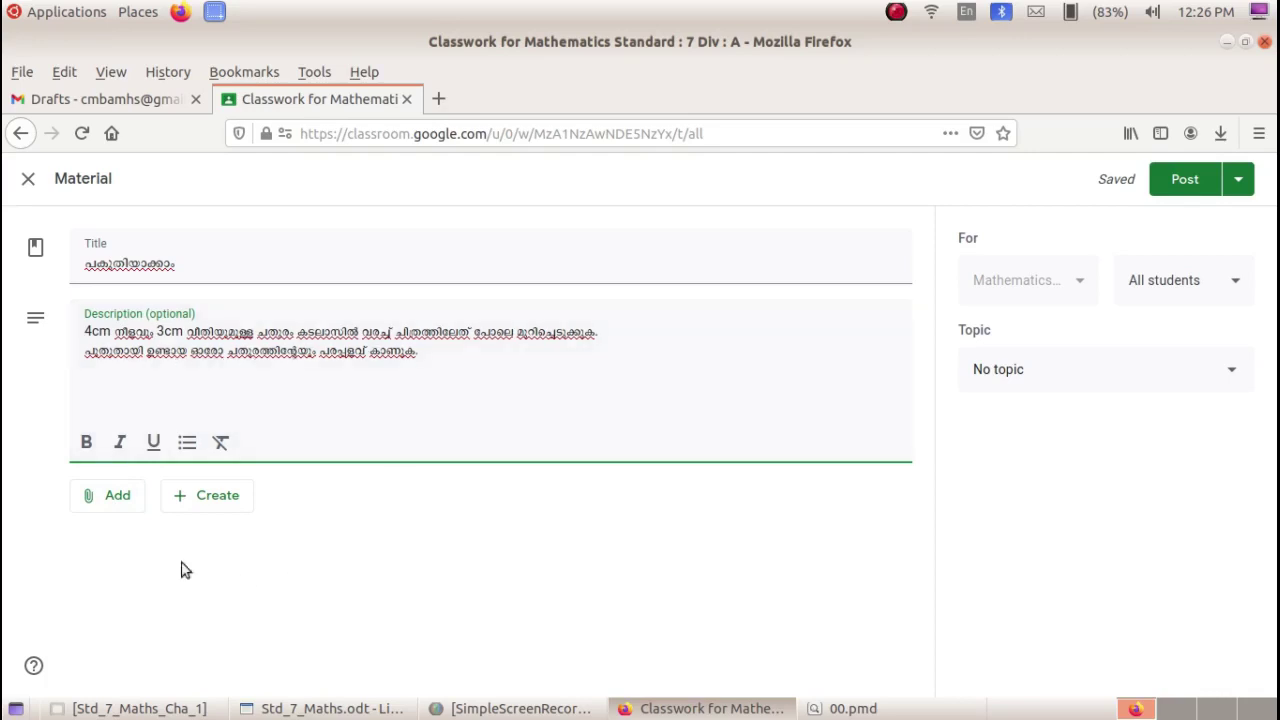
# Step: Capture a screenshot of the divided 4 by 3 cm rectangle on textbook page 68 and save it to the Desktop as 3.png
pyautogui.click(850, 708)
pyautogui.scroll(1, 940, 338)
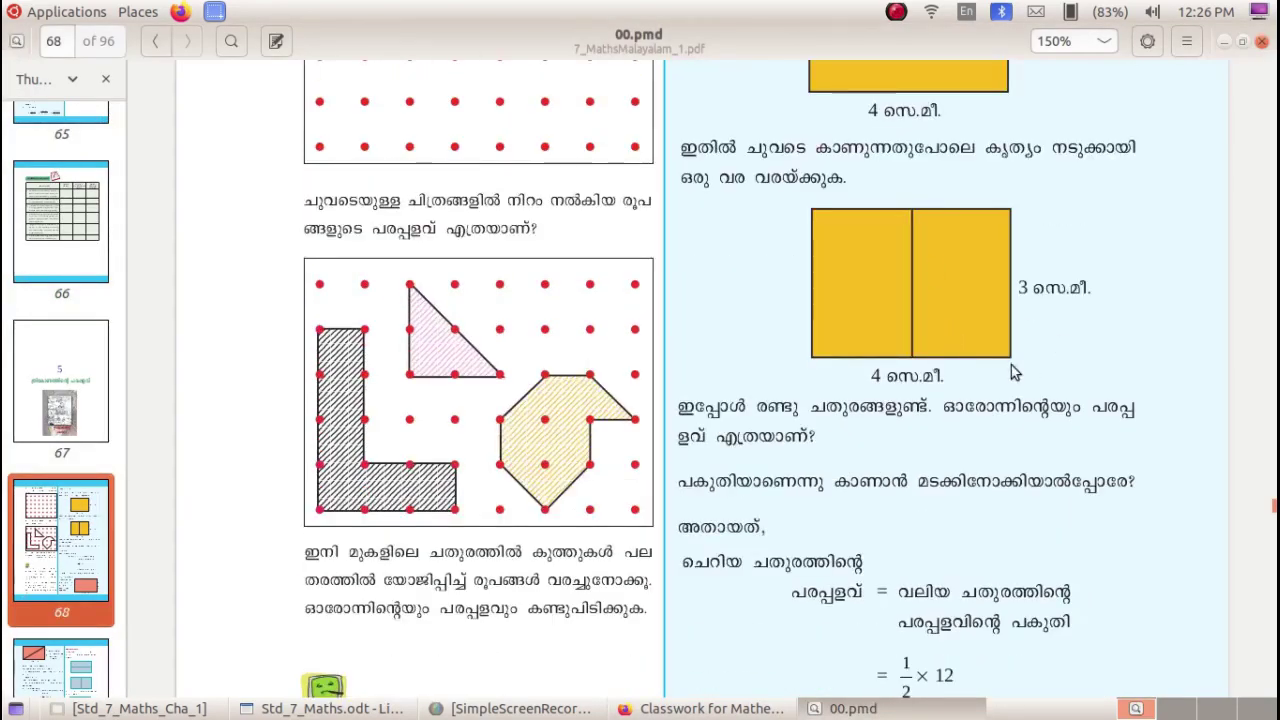
pyautogui.click(76, 10)
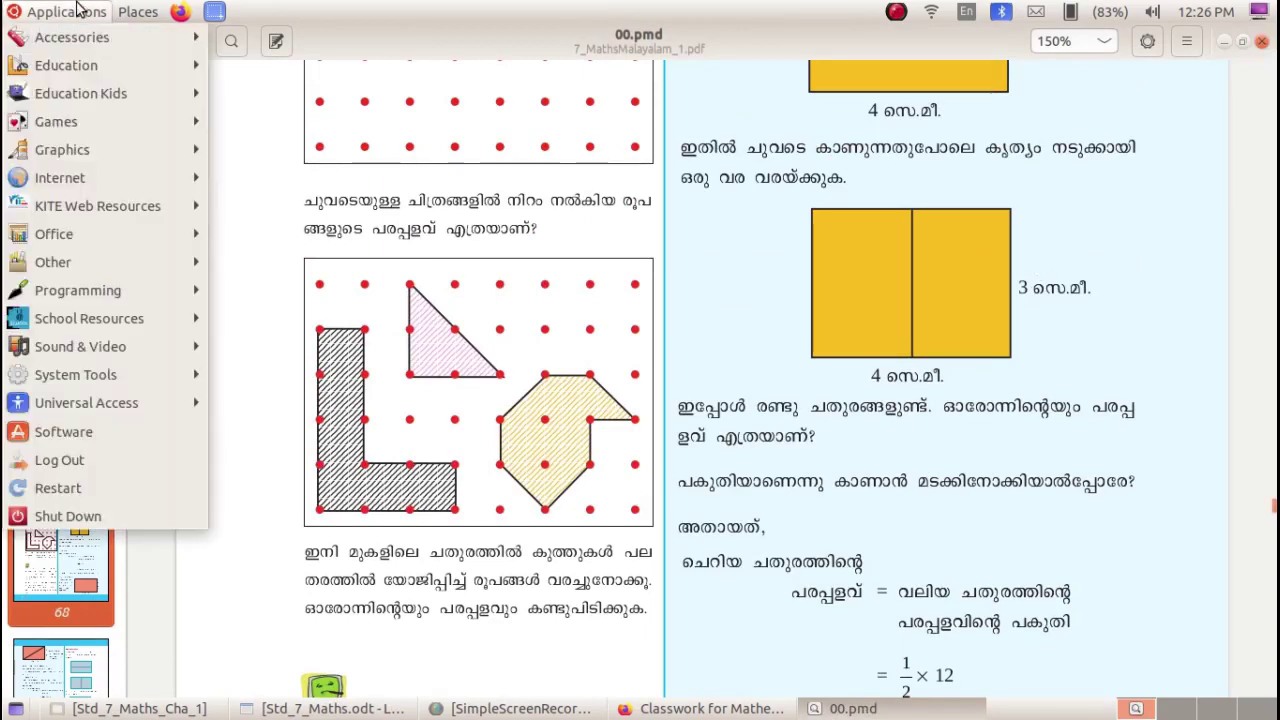
pyautogui.moveTo(190, 38)
pyautogui.scroll(-2, 361, 307)
pyautogui.click(383, 426)
pyautogui.click(576, 321)
pyautogui.click(764, 195)
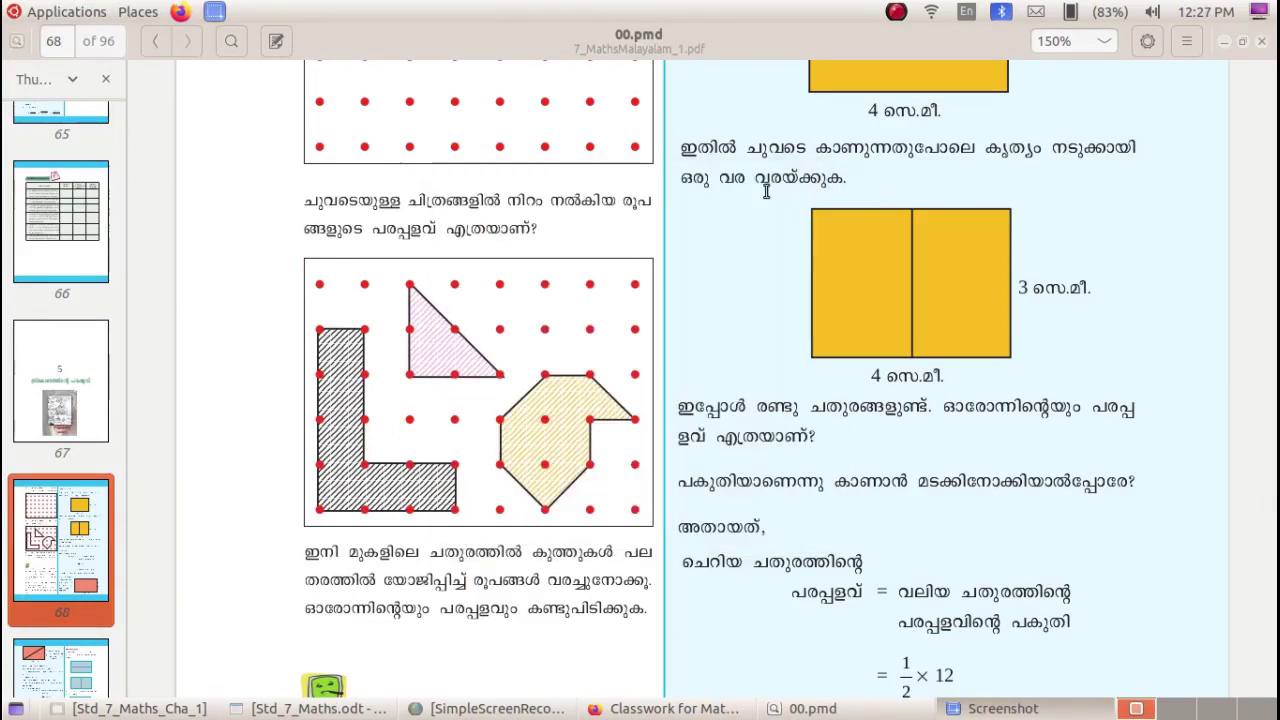
pyautogui.moveTo(800, 196); pyautogui.dragTo(1095, 392)
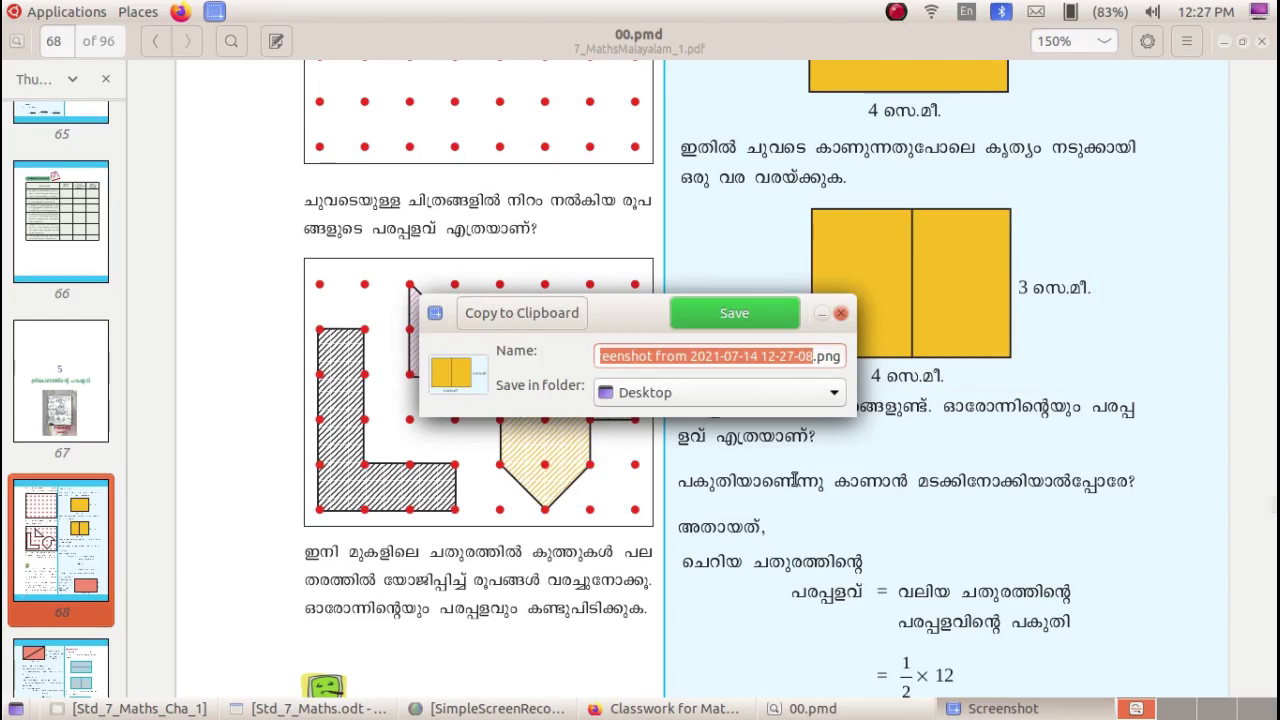
pyautogui.write('3')
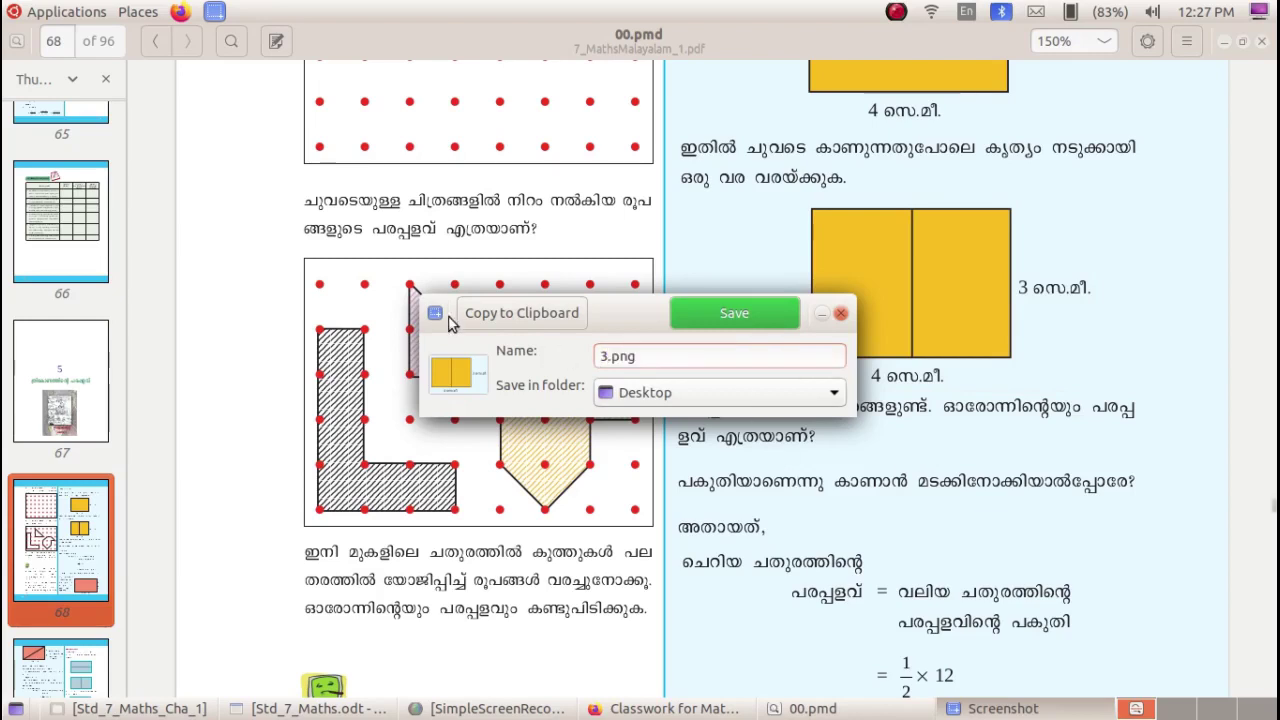
pyautogui.click(724, 316)
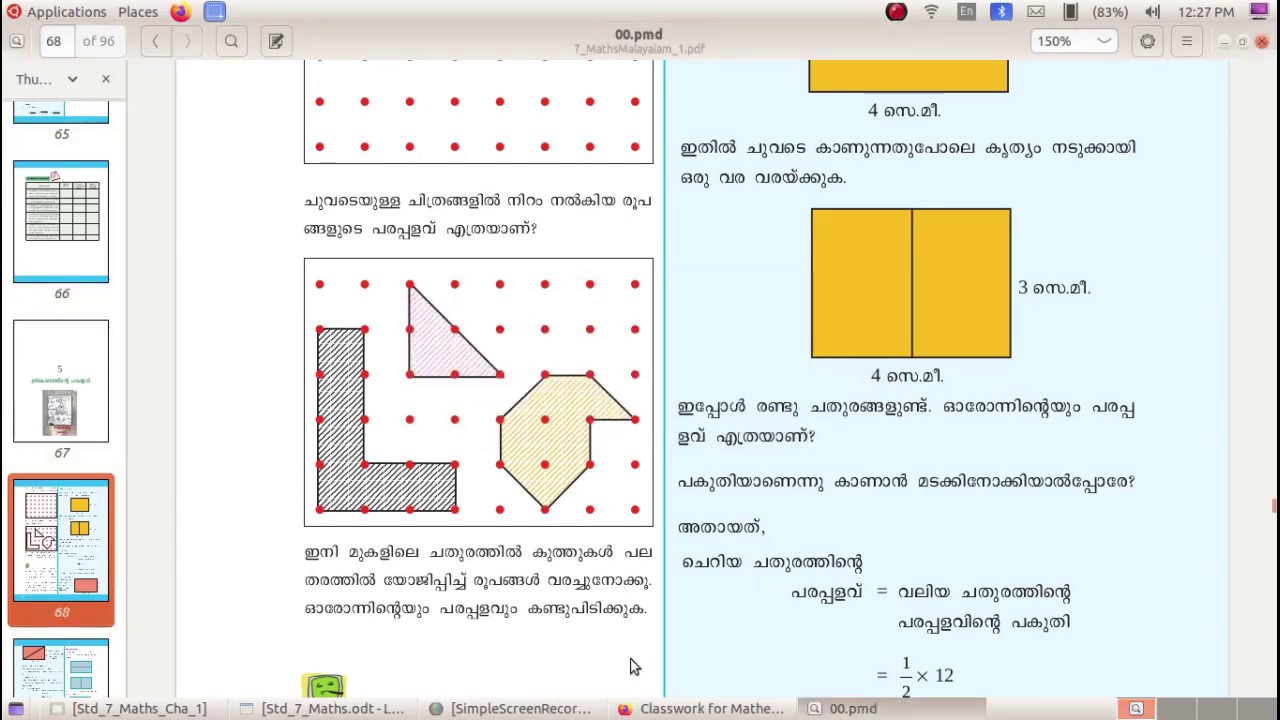
# Step: Attach the file 3.png from the Desktop to the material "പകുതിയാക്കാം" in Google Classroom
pyautogui.click(672, 706)
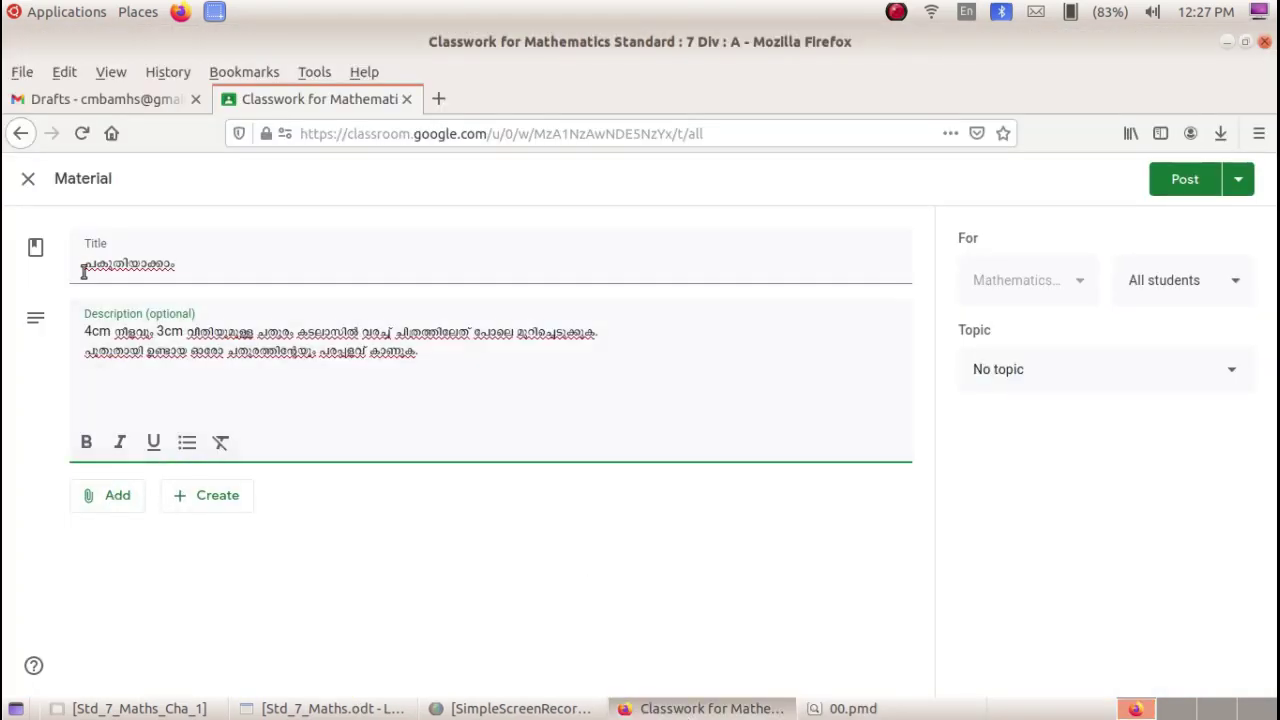
pyautogui.click(119, 500)
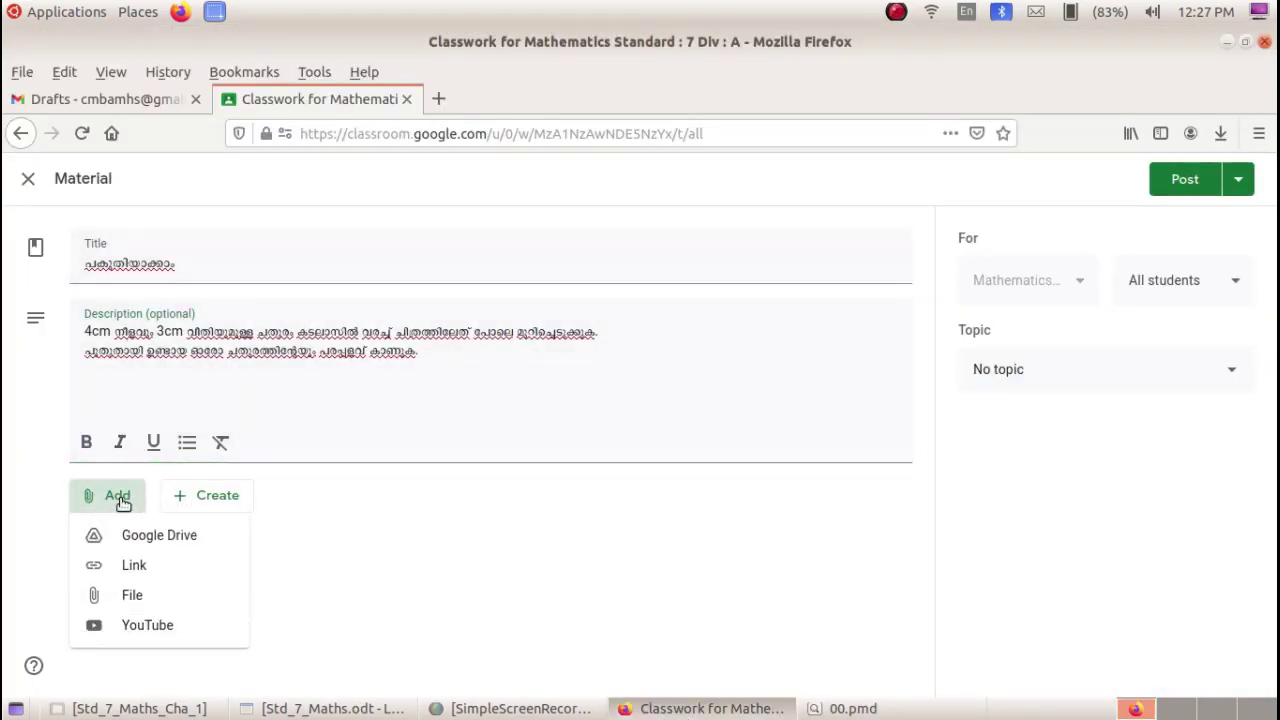
pyautogui.click(168, 603)
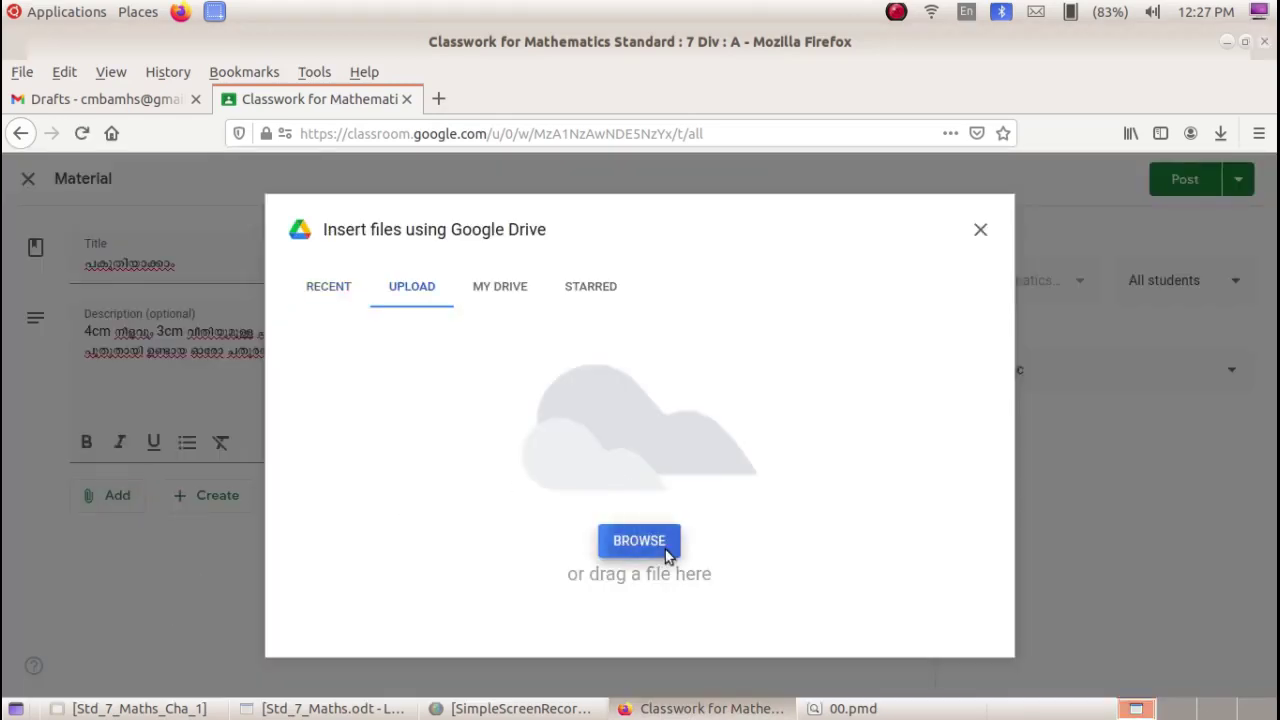
pyautogui.click(594, 552)
pyautogui.click(313, 226)
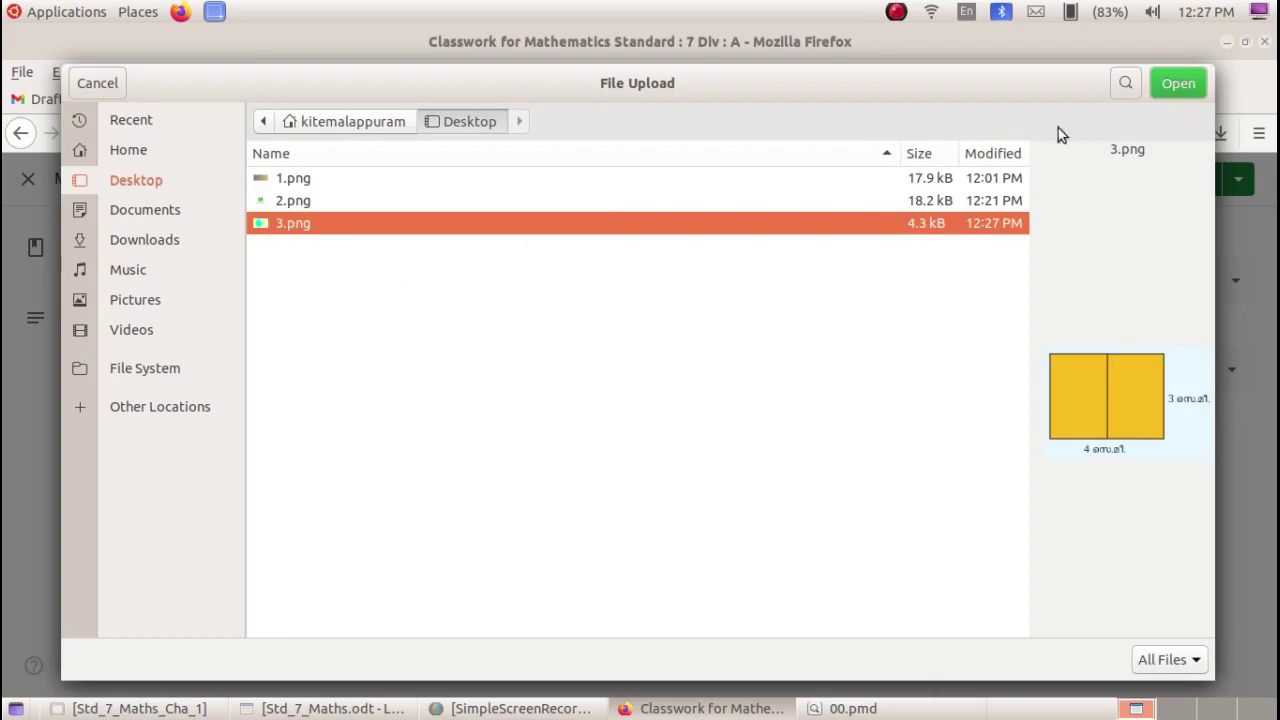
pyautogui.click(1178, 86)
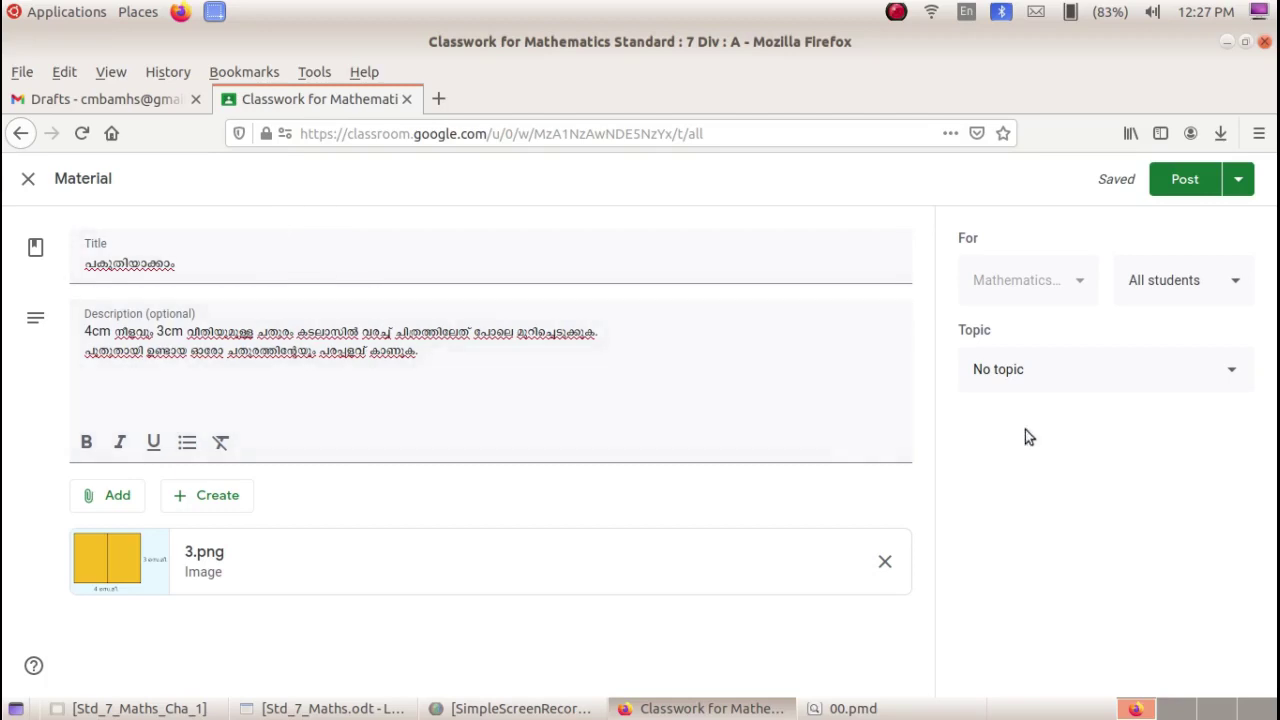
# Step: Assign the material to the topic "Chapter 5 : ത്രികോണത്തിന്റെ പരപ്പളവ്" and save it as a draft
pyautogui.click(1232, 371)
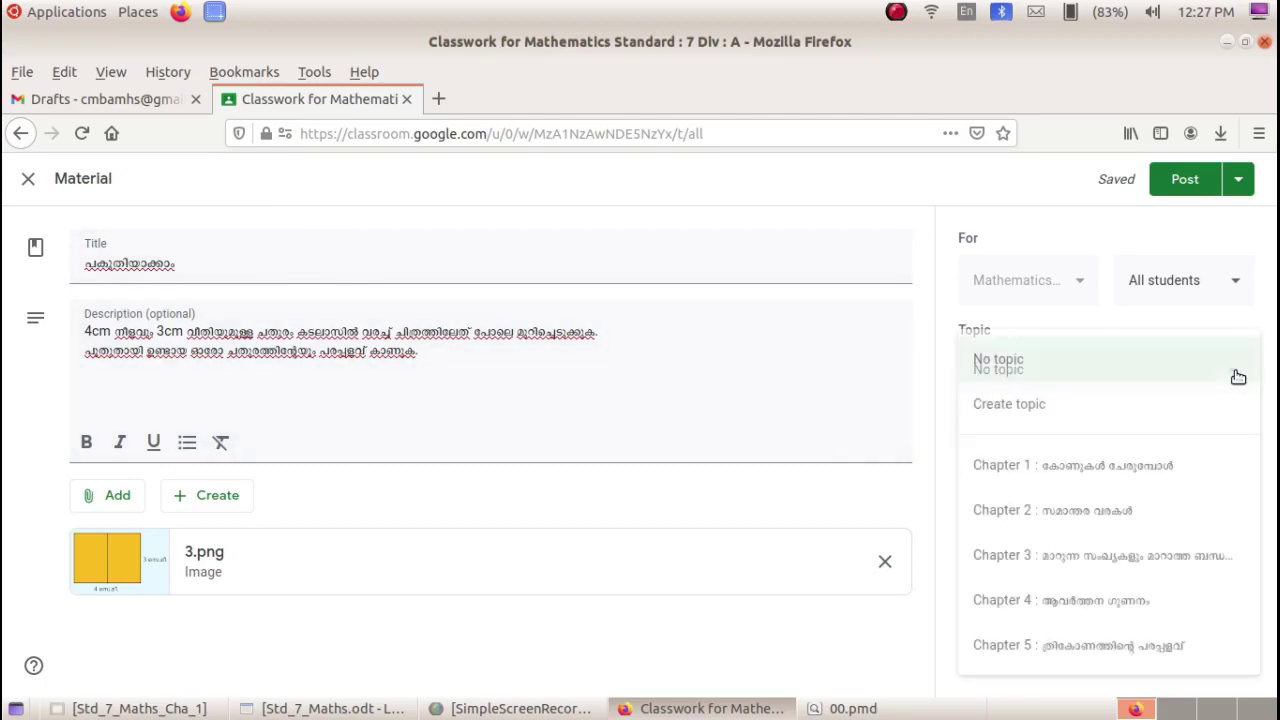
pyautogui.click(1143, 646)
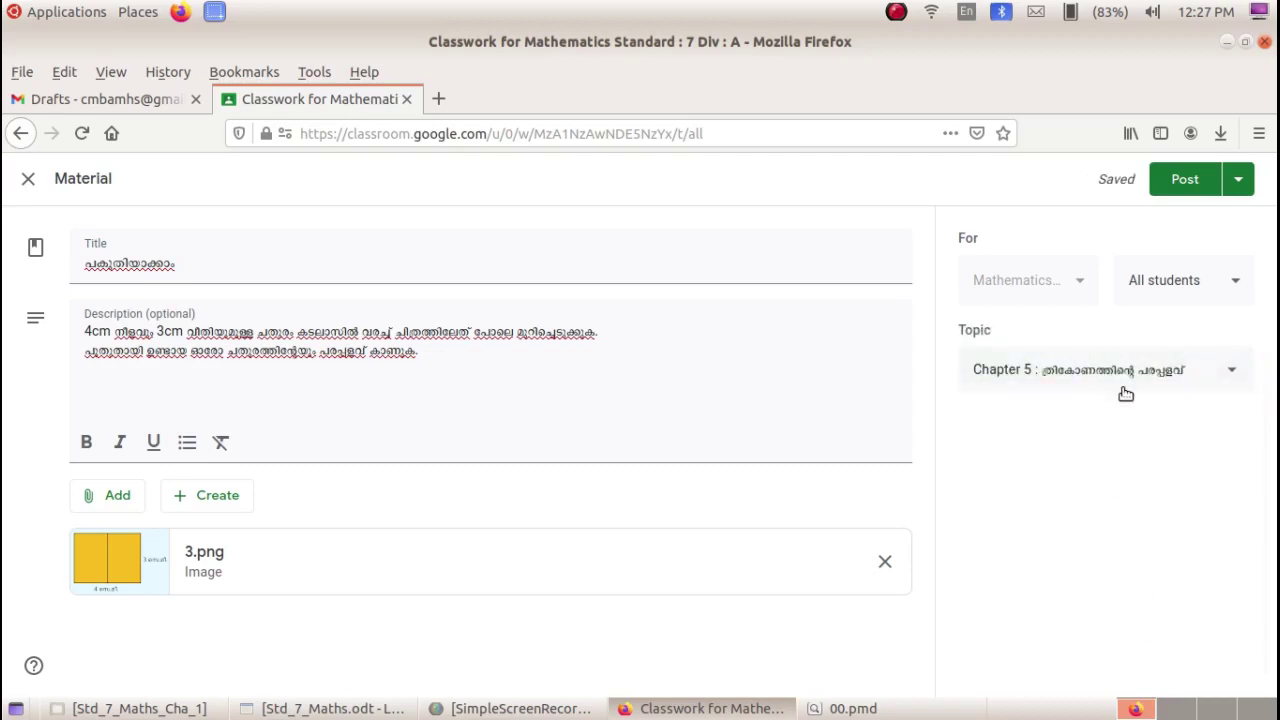
pyautogui.click(1238, 179)
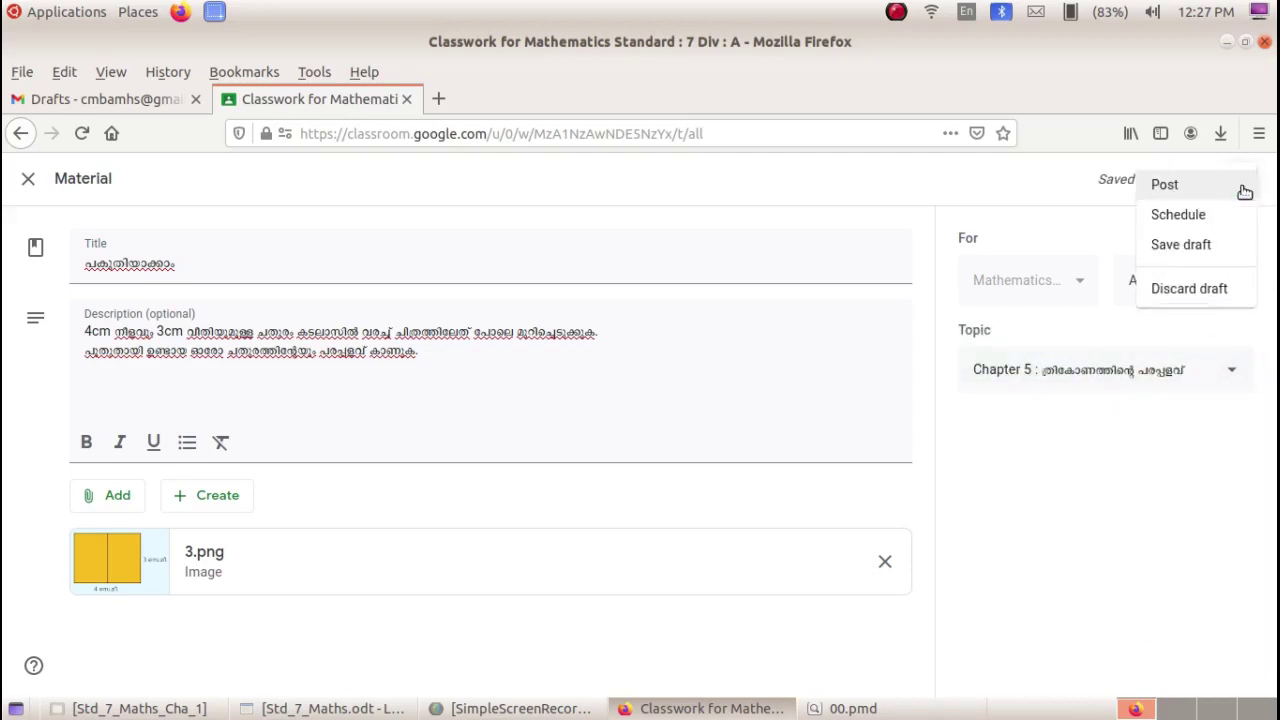
pyautogui.click(1219, 251)
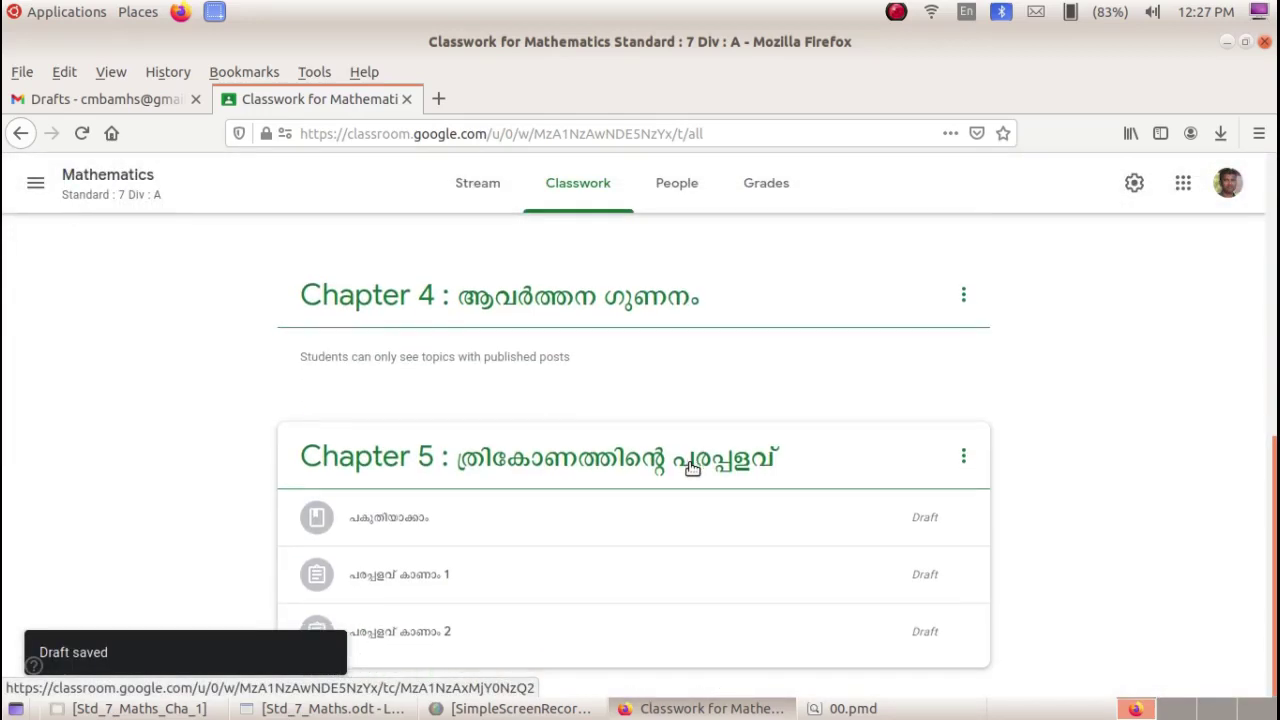
# Step: Move the material "പകുതിയാക്കാം" below "പരപ്പളവ് കാണാം 2" under the Chapter 5 topic
pyautogui.moveTo(527, 527); pyautogui.dragTo(524, 660)
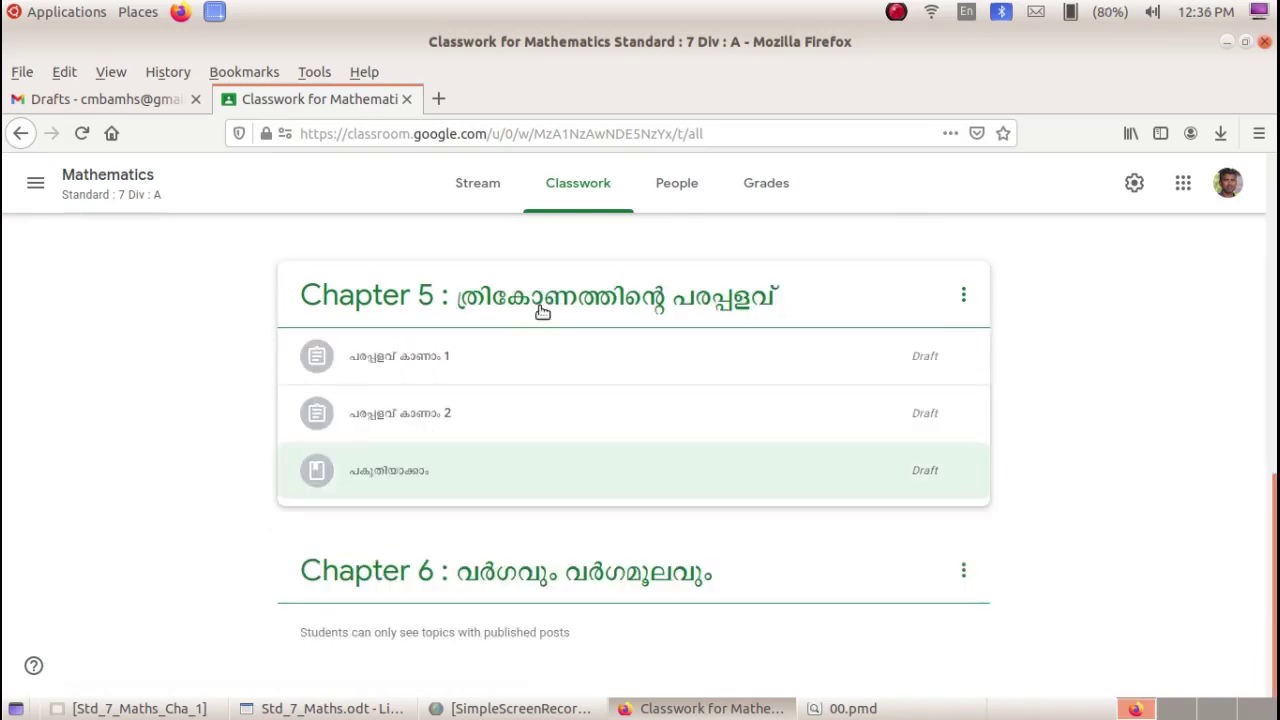
# Step: Examine the triangle area activities in the textbook PDF from page 68 through page 75, and return to the Classroom page
pyautogui.click(876, 709)
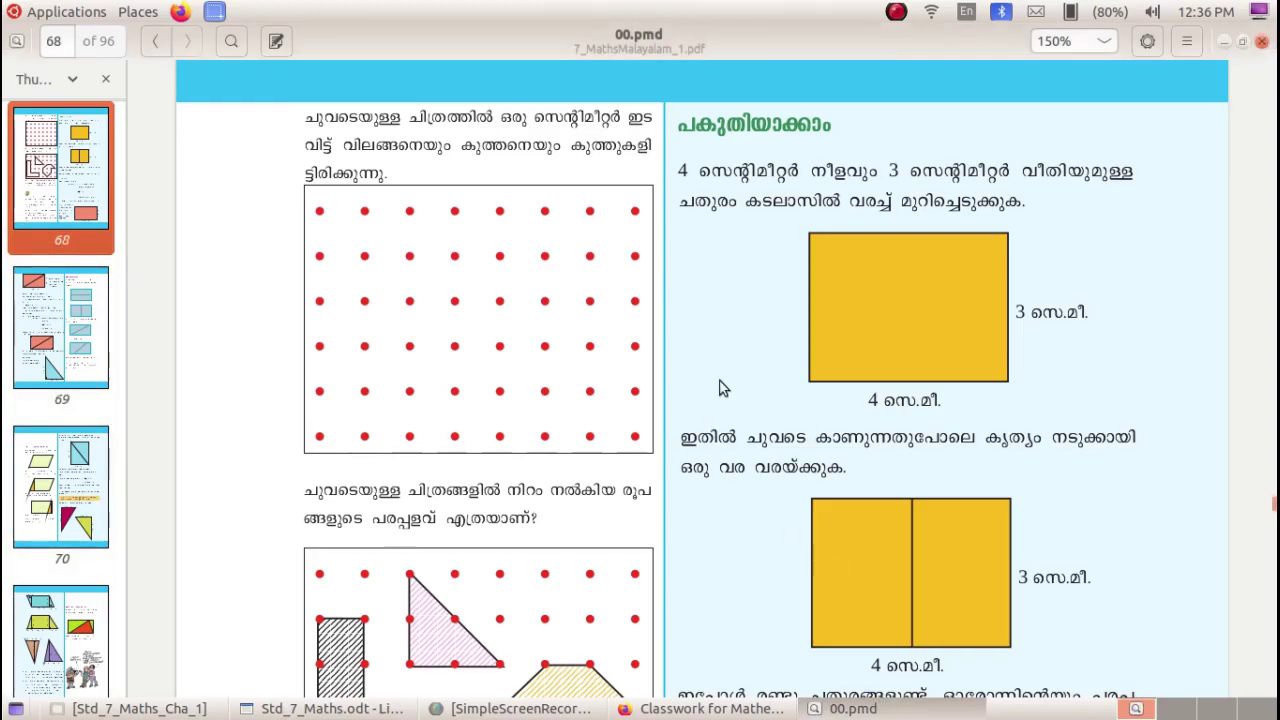
pyautogui.scroll(-20, 700, 345)
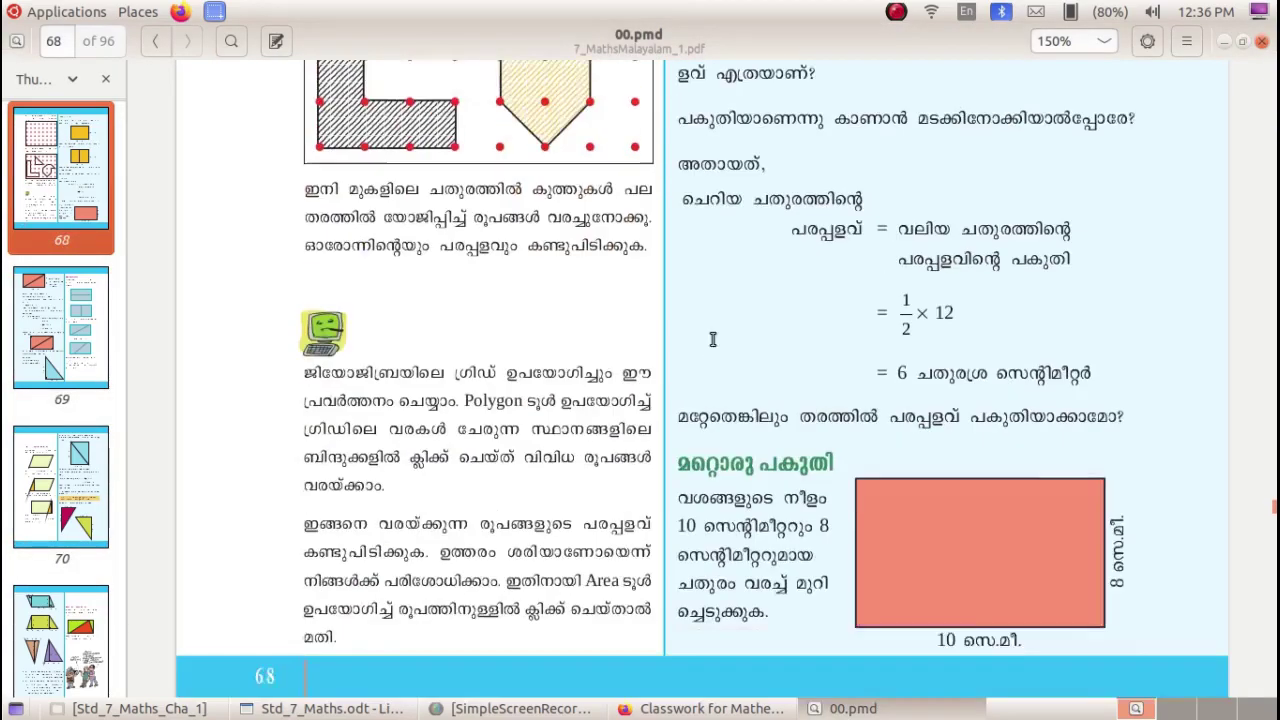
pyautogui.scroll(-15, 764, 357)
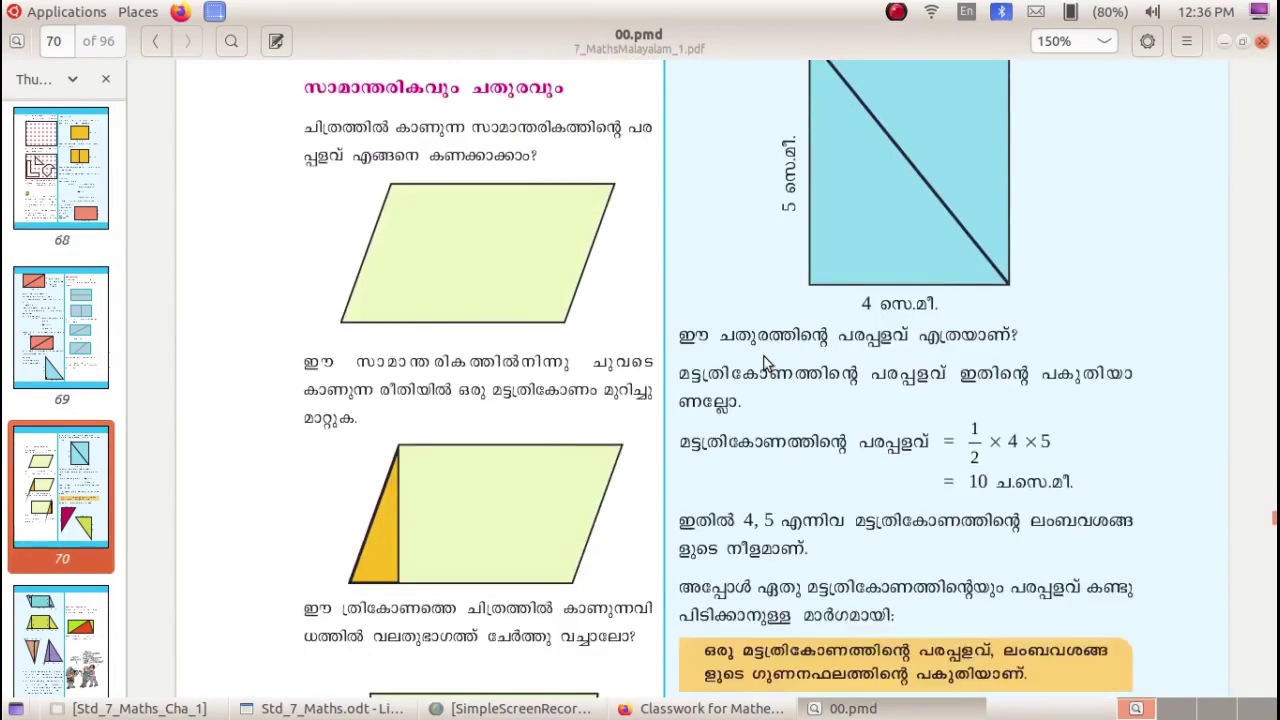
pyautogui.scroll(-20, 764, 363)
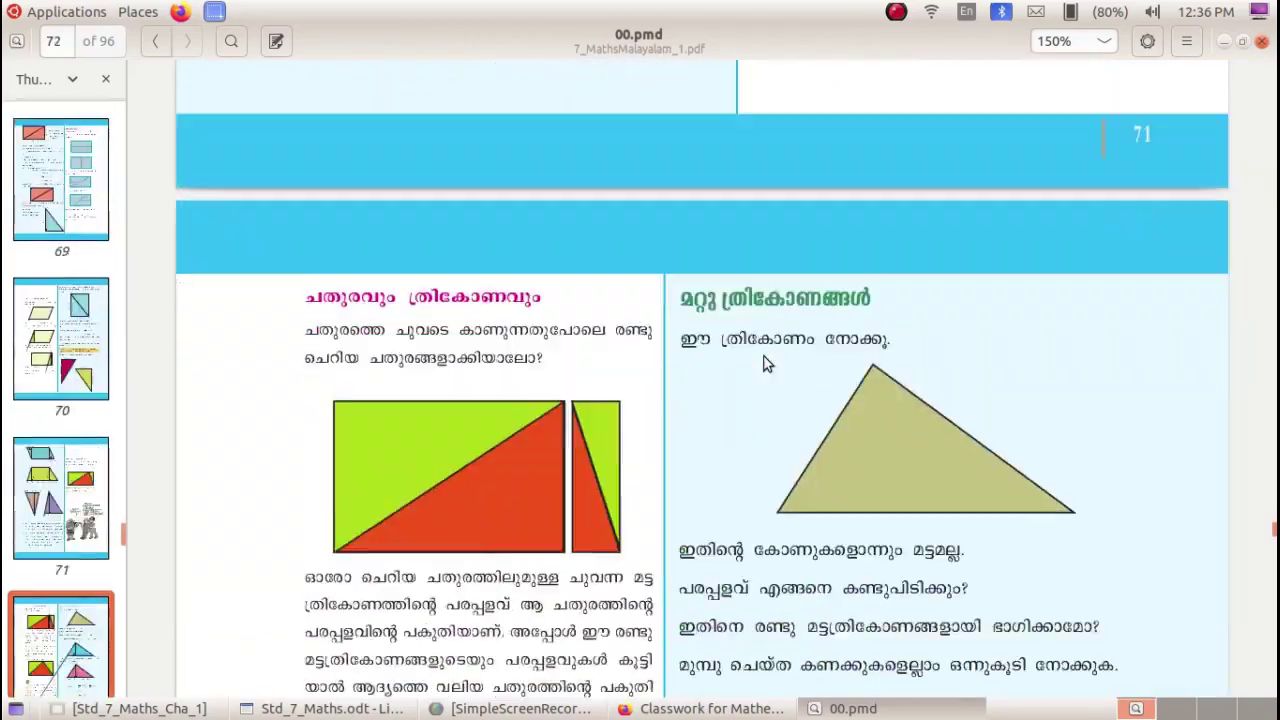
pyautogui.scroll(-20, 764, 364)
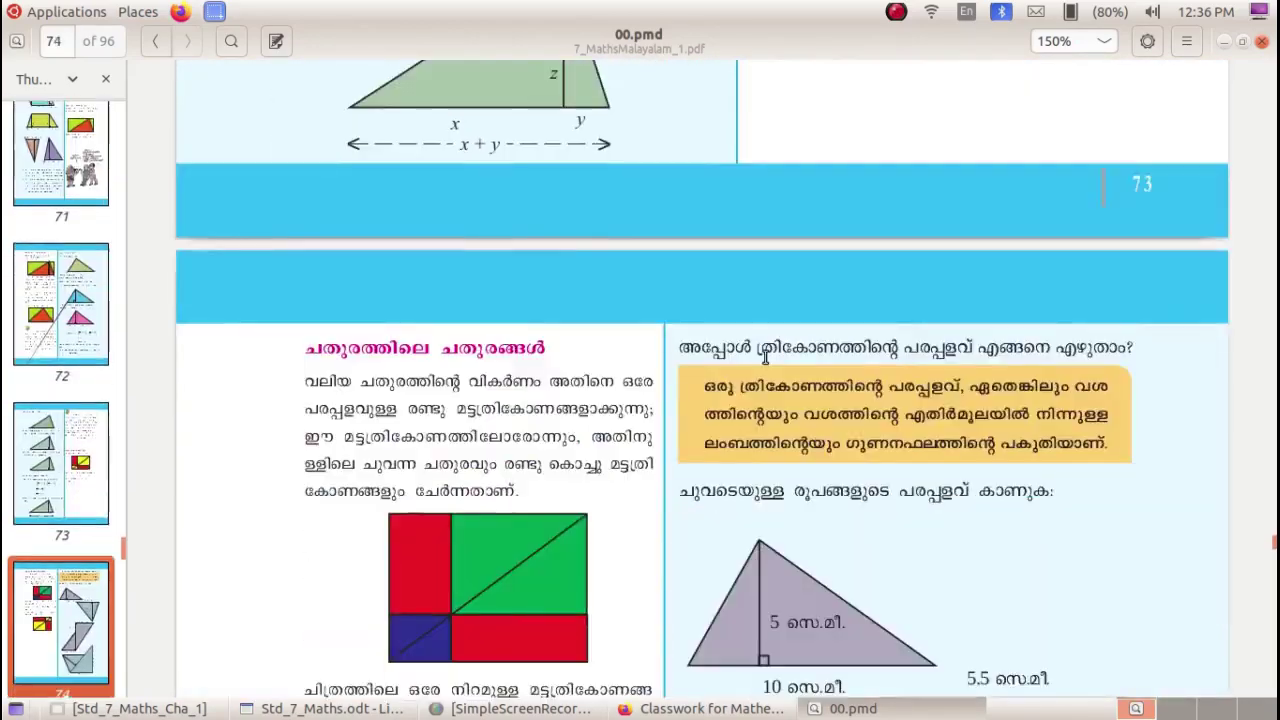
pyautogui.scroll(-20, 764, 364)
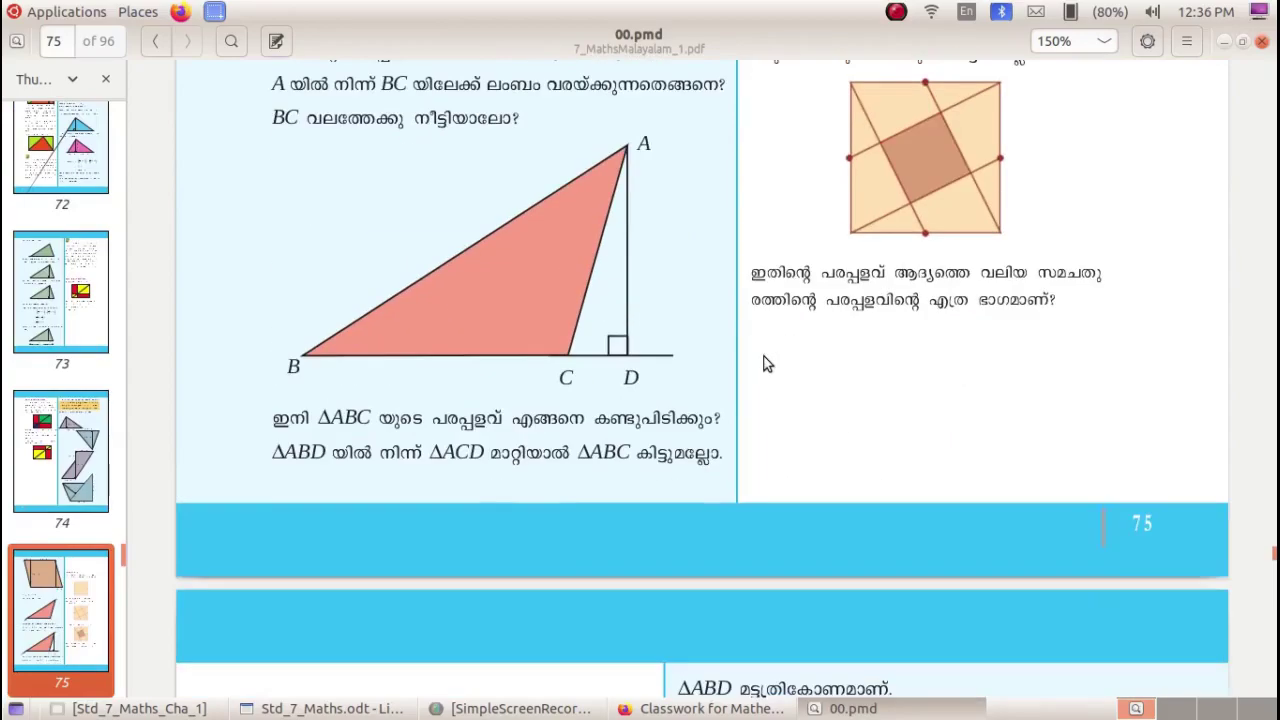
pyautogui.scroll(20, 764, 360)
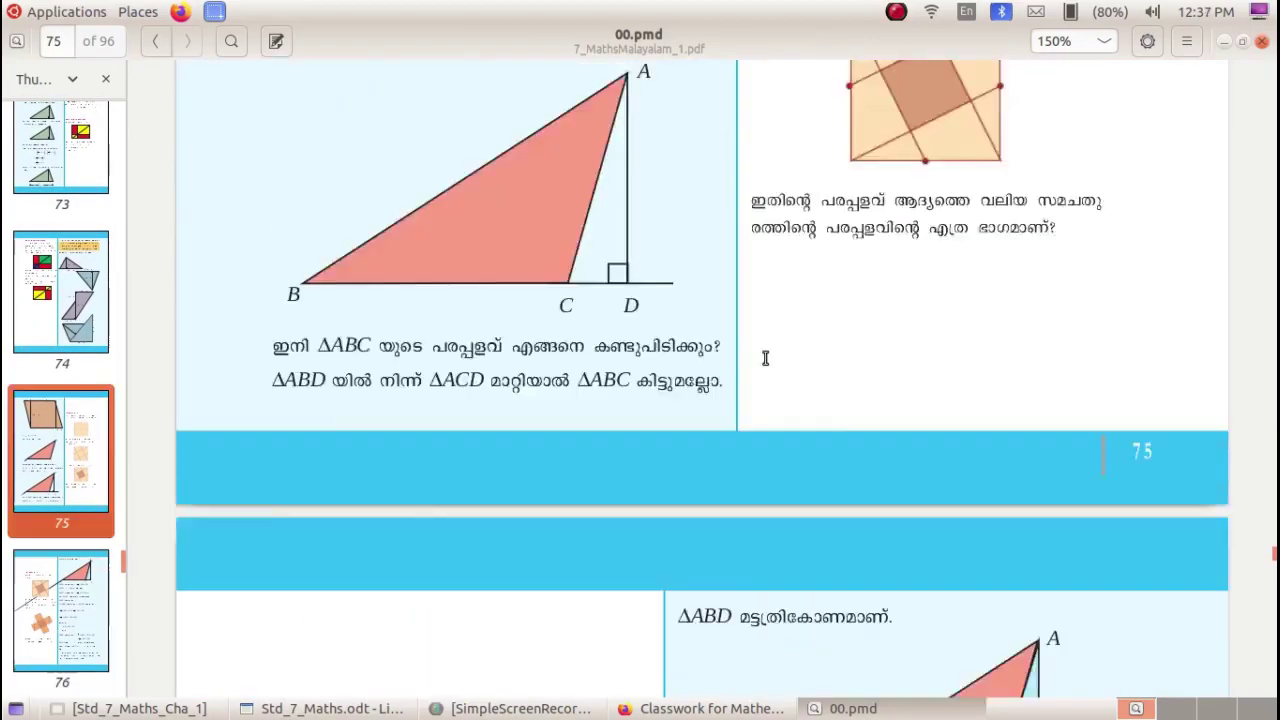
pyautogui.scroll(20, 765, 358)
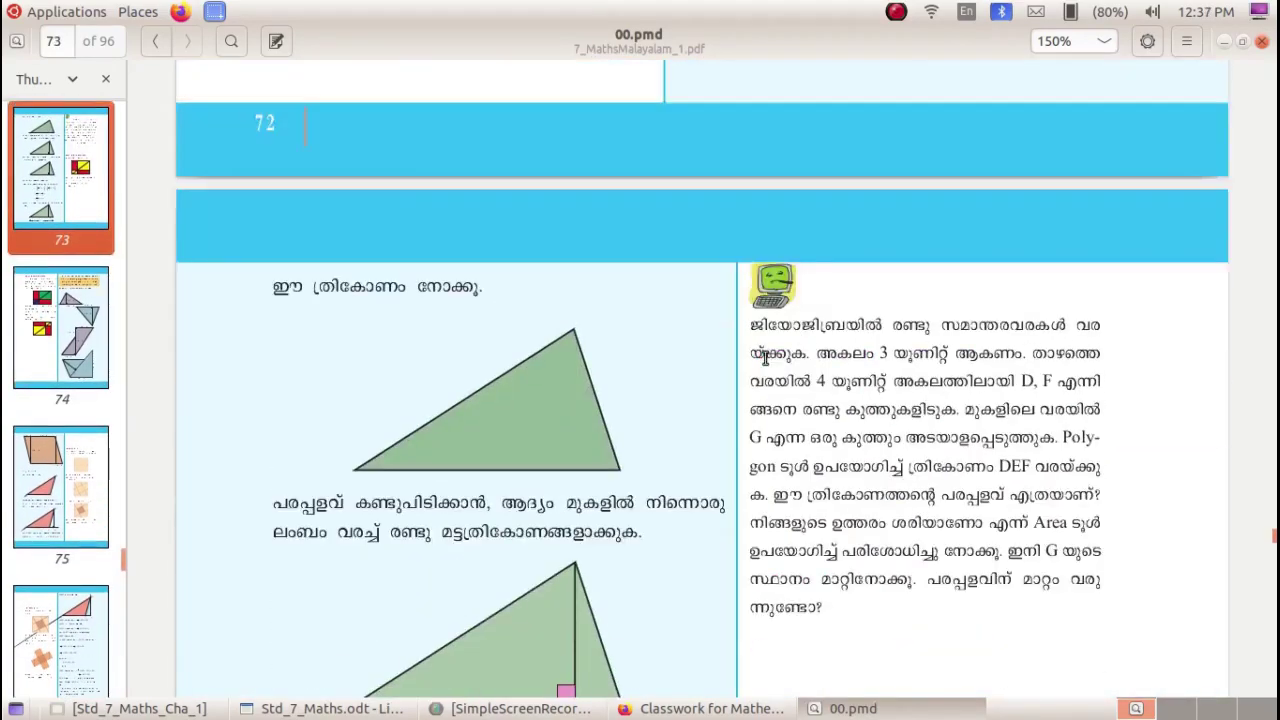
pyautogui.scroll(20, 763, 365)
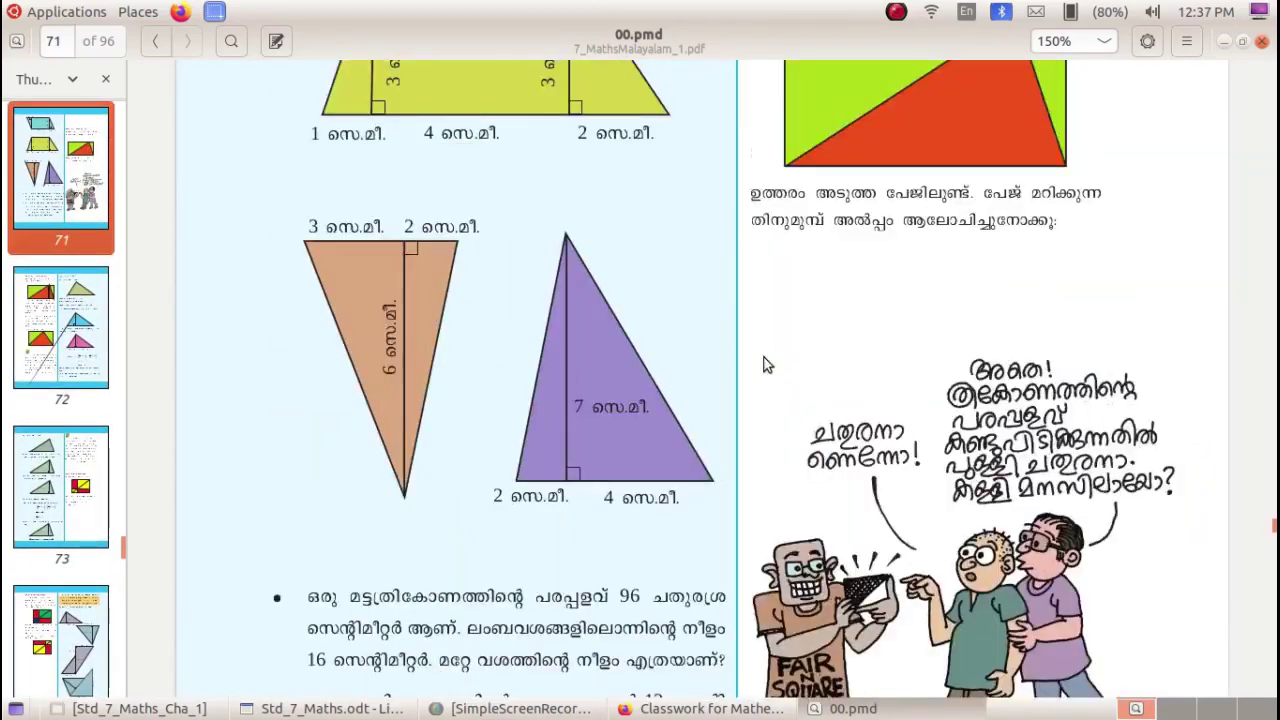
pyautogui.scroll(20, 763, 365)
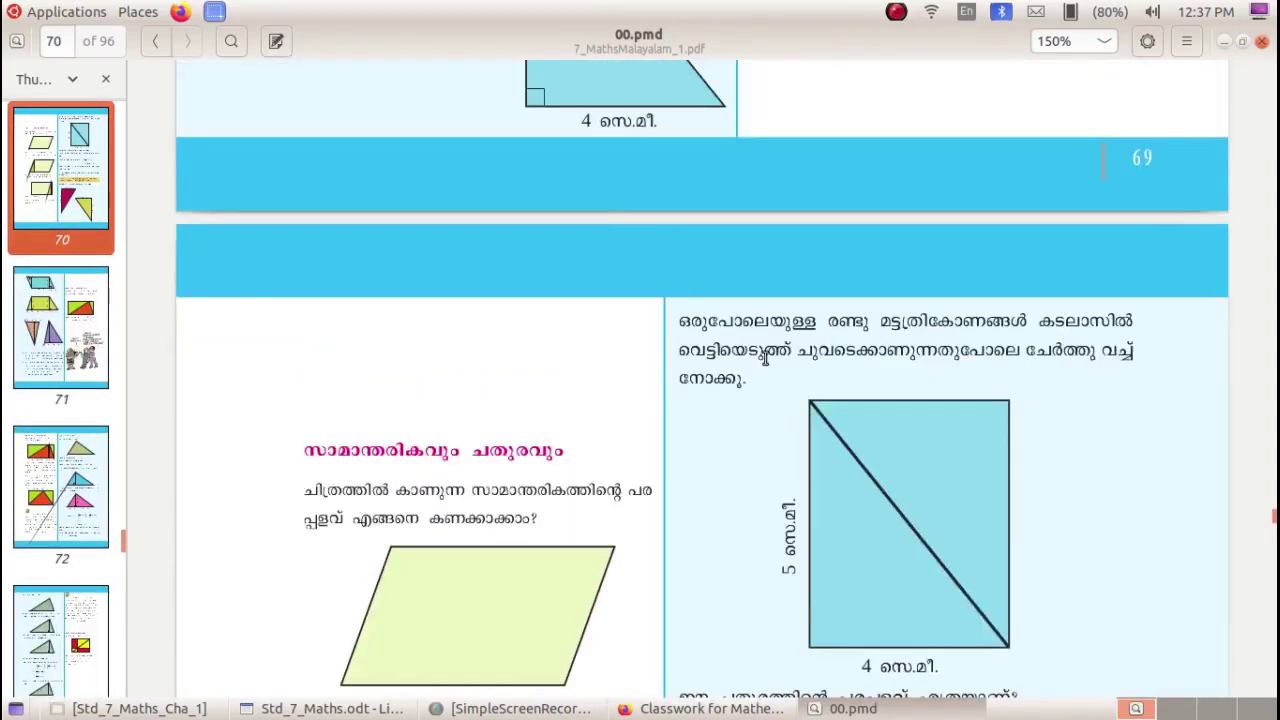
pyautogui.scroll(20, 763, 365)
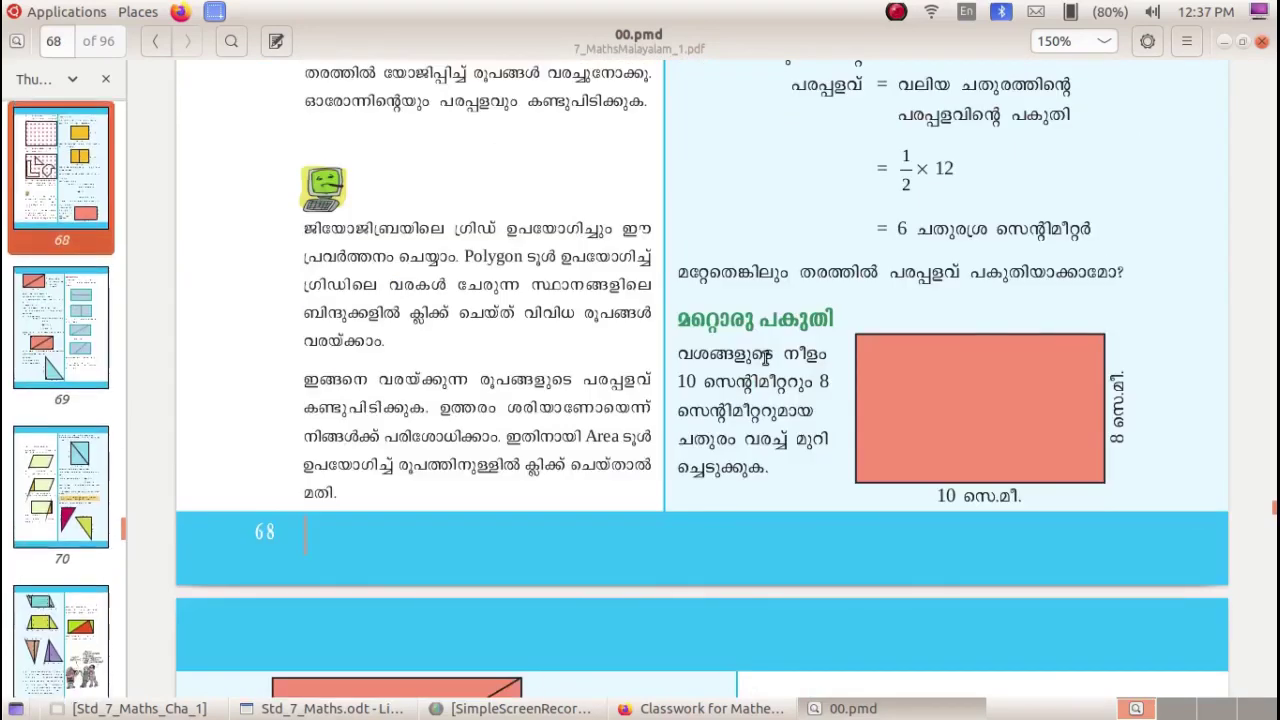
pyautogui.click(840, 708)
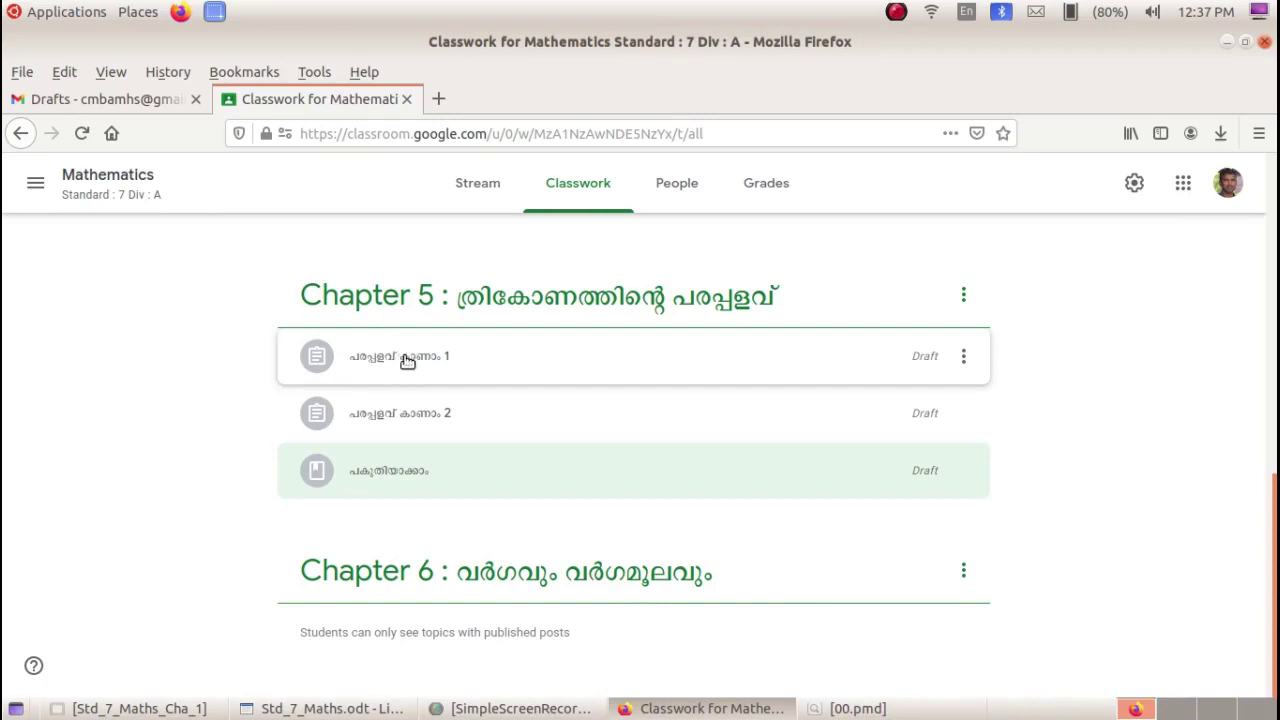
# Step: Retitle the assignment "പരപ്പളവ് കാണാം 1" as "5.1.1 പരപ്പളവ് കാണാം 1" and save it as a draft
pyautogui.click(963, 357)
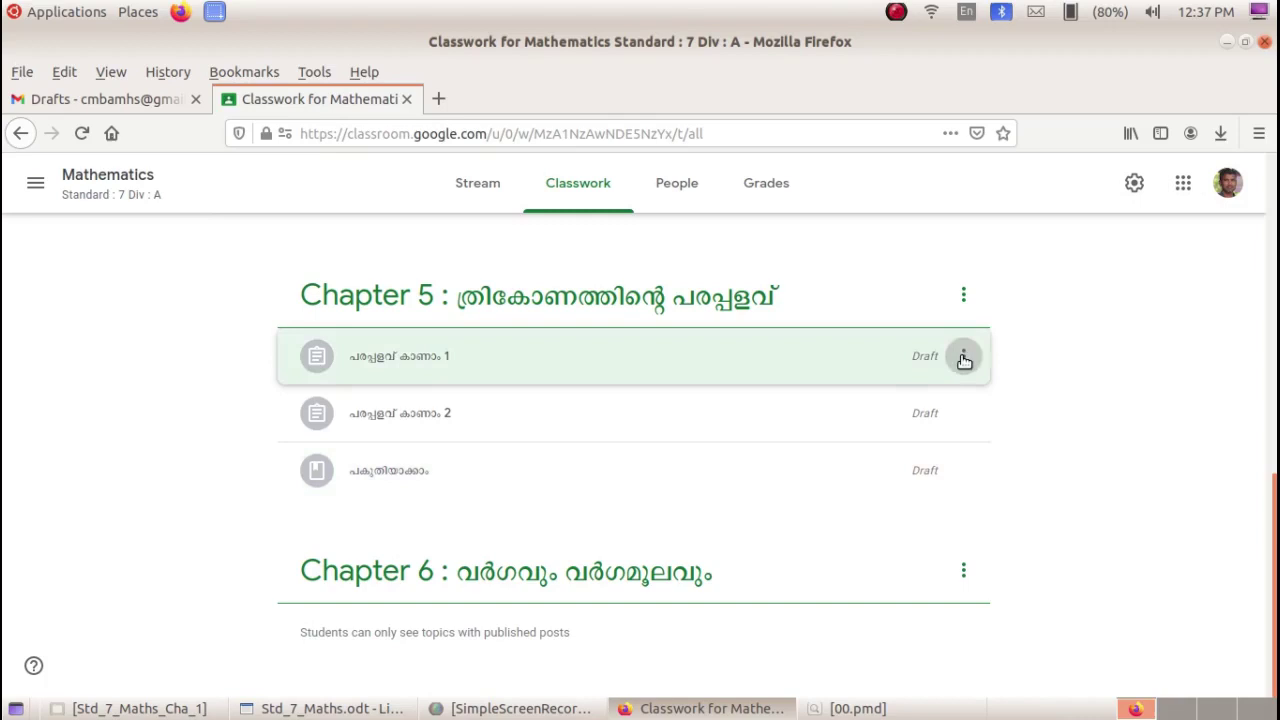
pyautogui.click(888, 397)
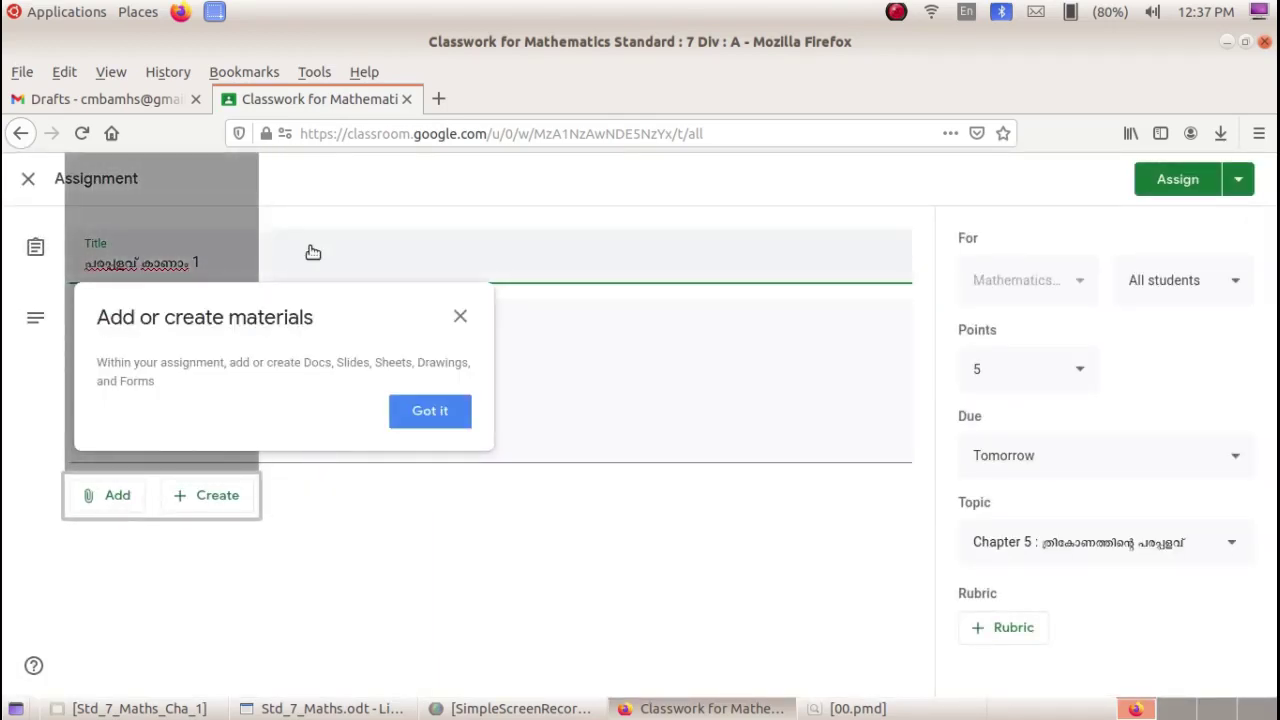
pyautogui.click(460, 316)
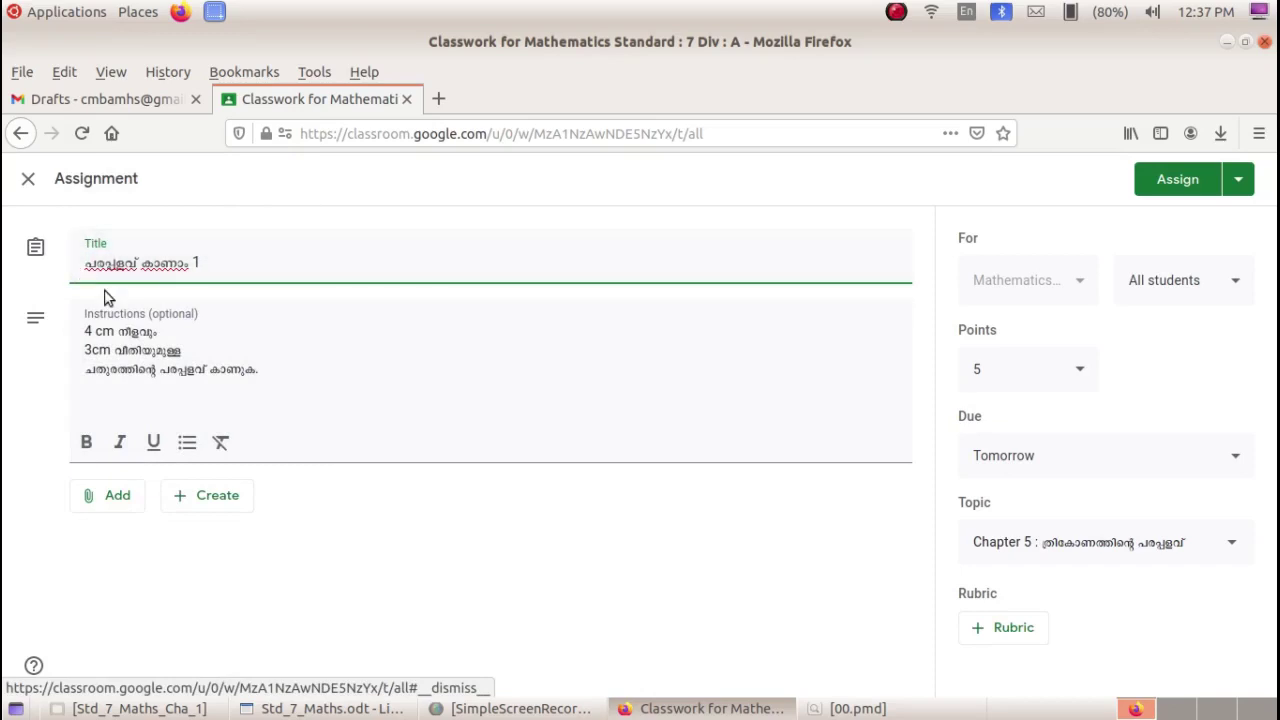
pyautogui.write('5')
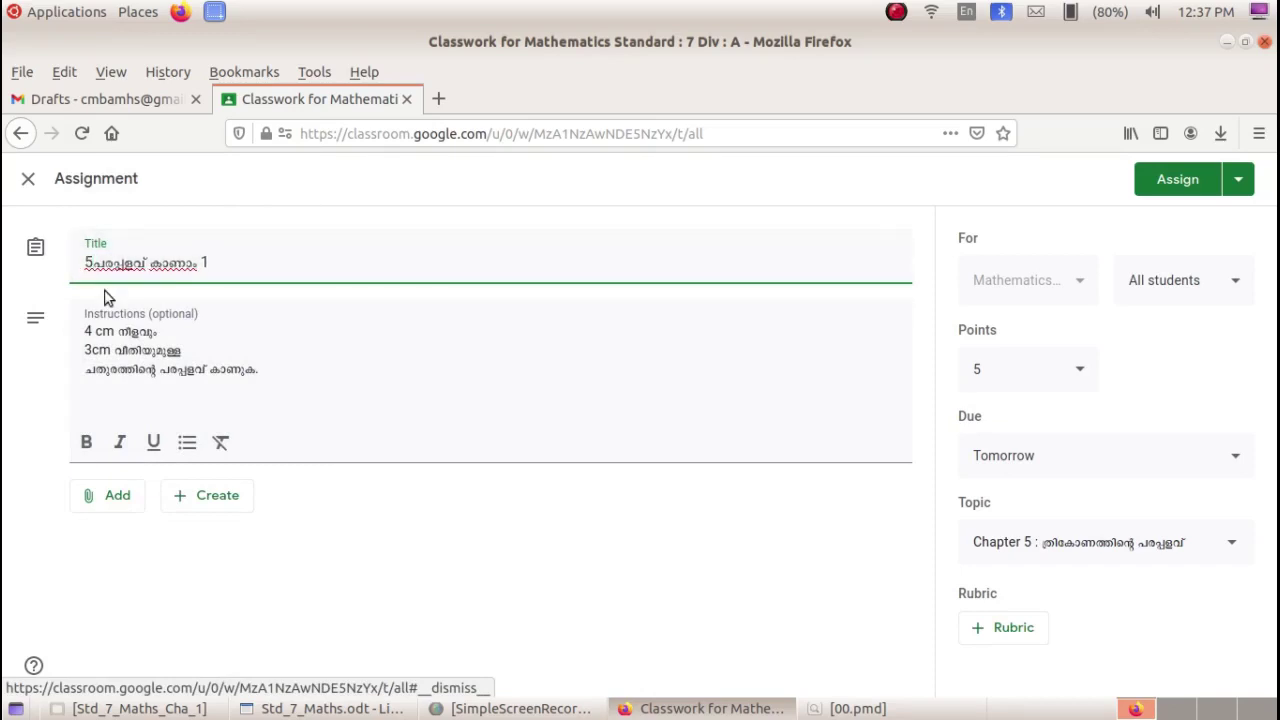
pyautogui.write('.')
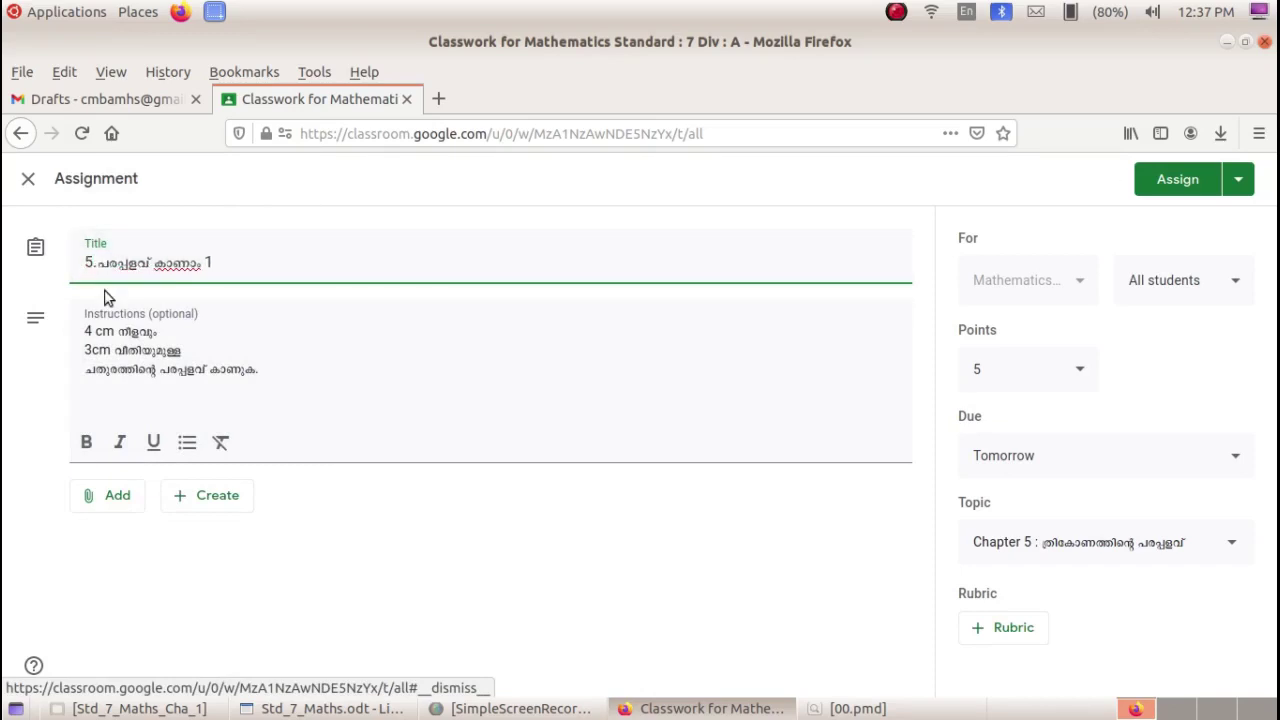
pyautogui.write('1.1')
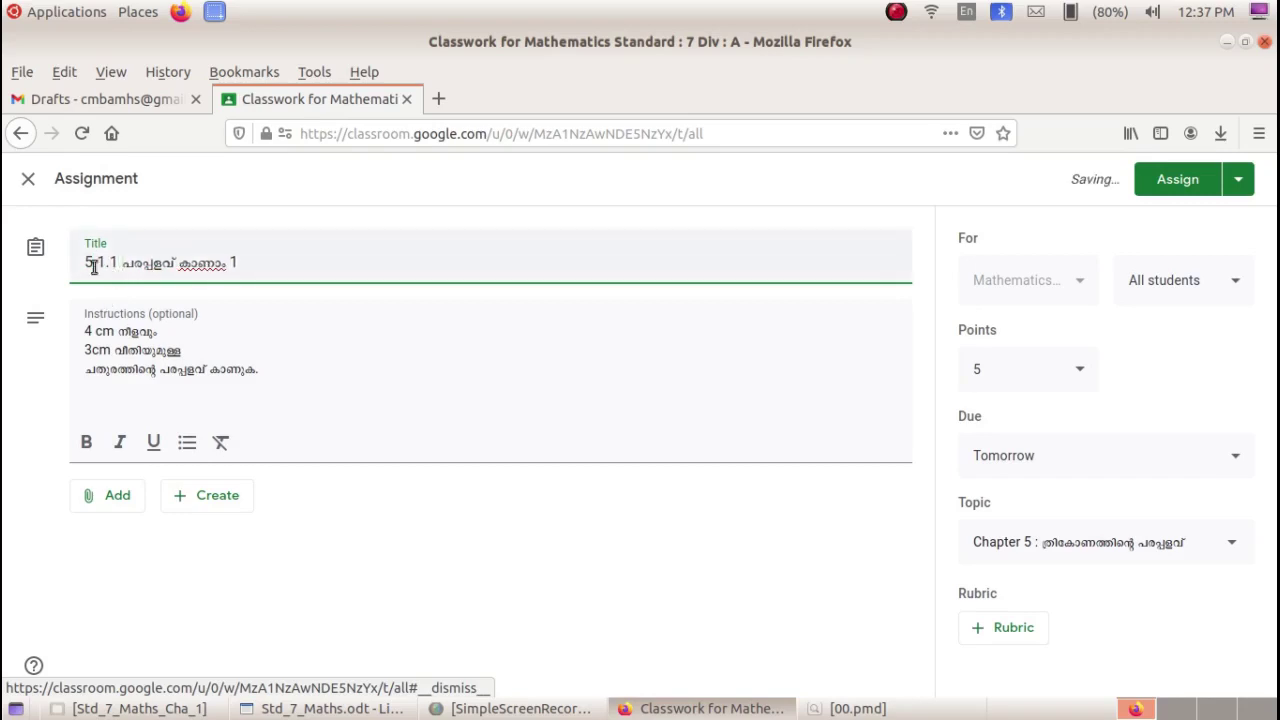
pyautogui.click(1239, 181)
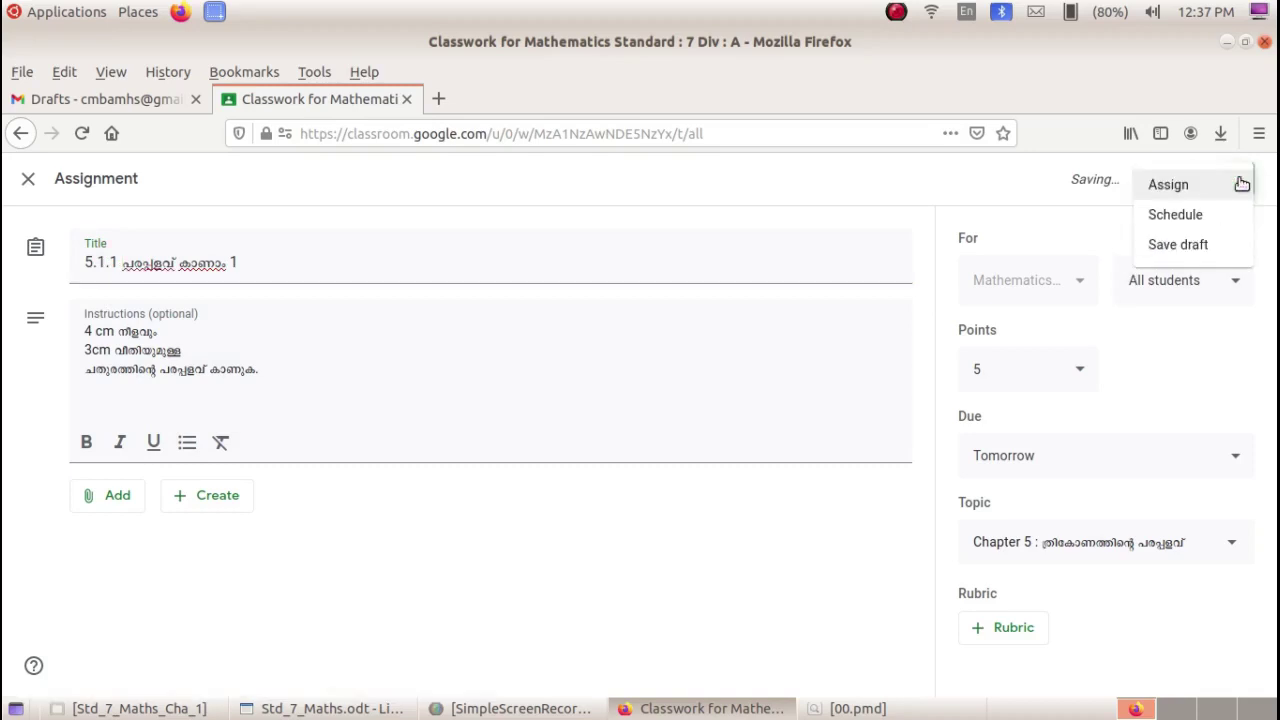
pyautogui.click(1234, 244)
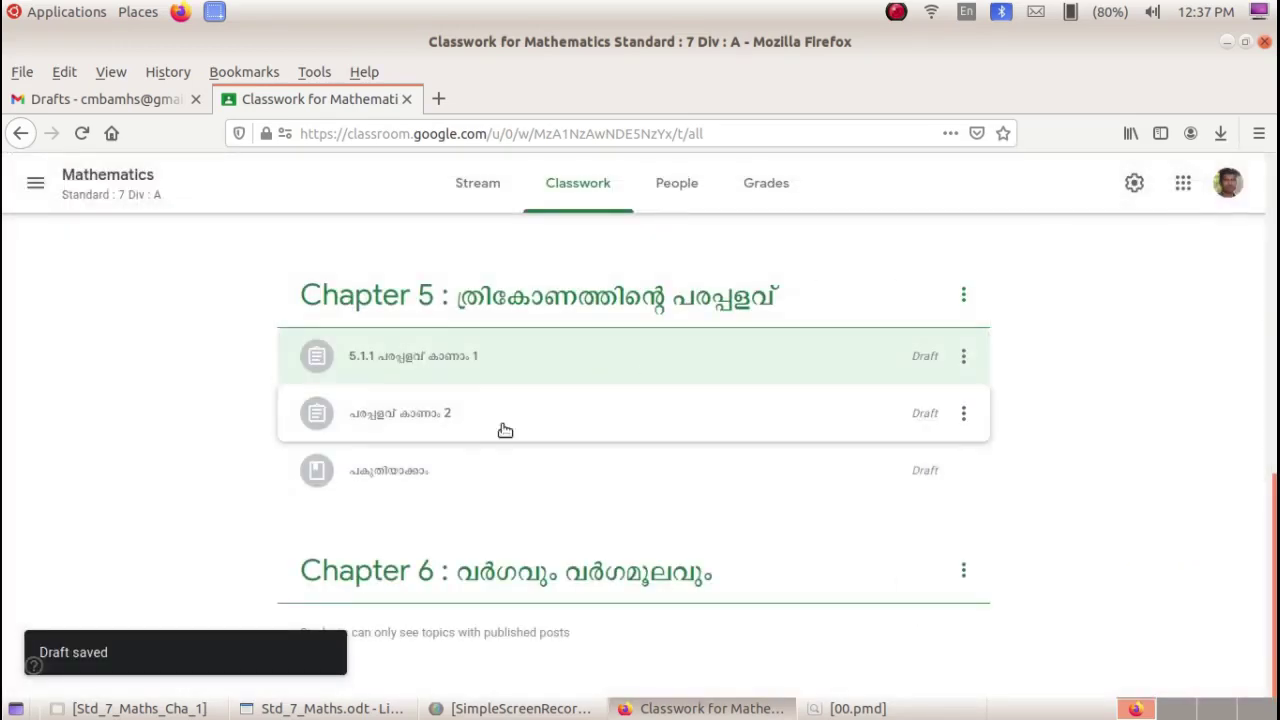
# Step: Retitle the assignment "പരപ്പളവ് കാണാം 2" as "5.1.2 പരപ്പളവ് കാണാം 2" and save it as a draft
pyautogui.click(963, 413)
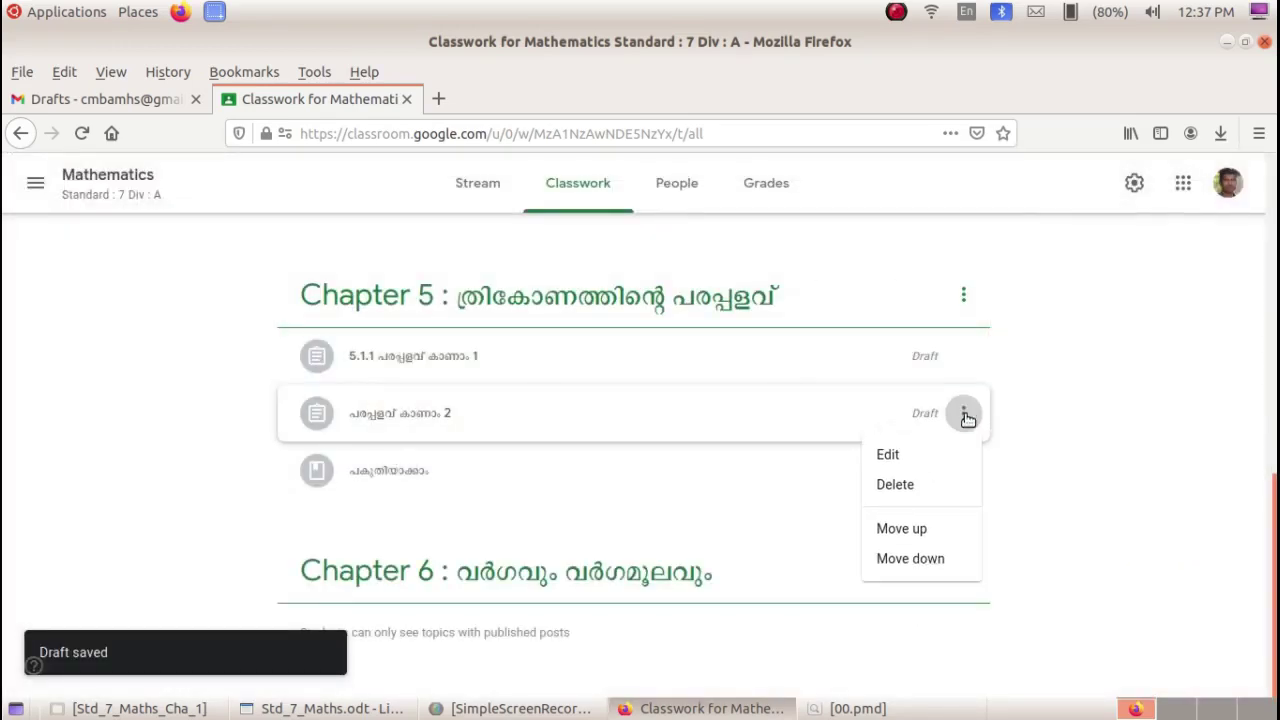
pyautogui.click(949, 458)
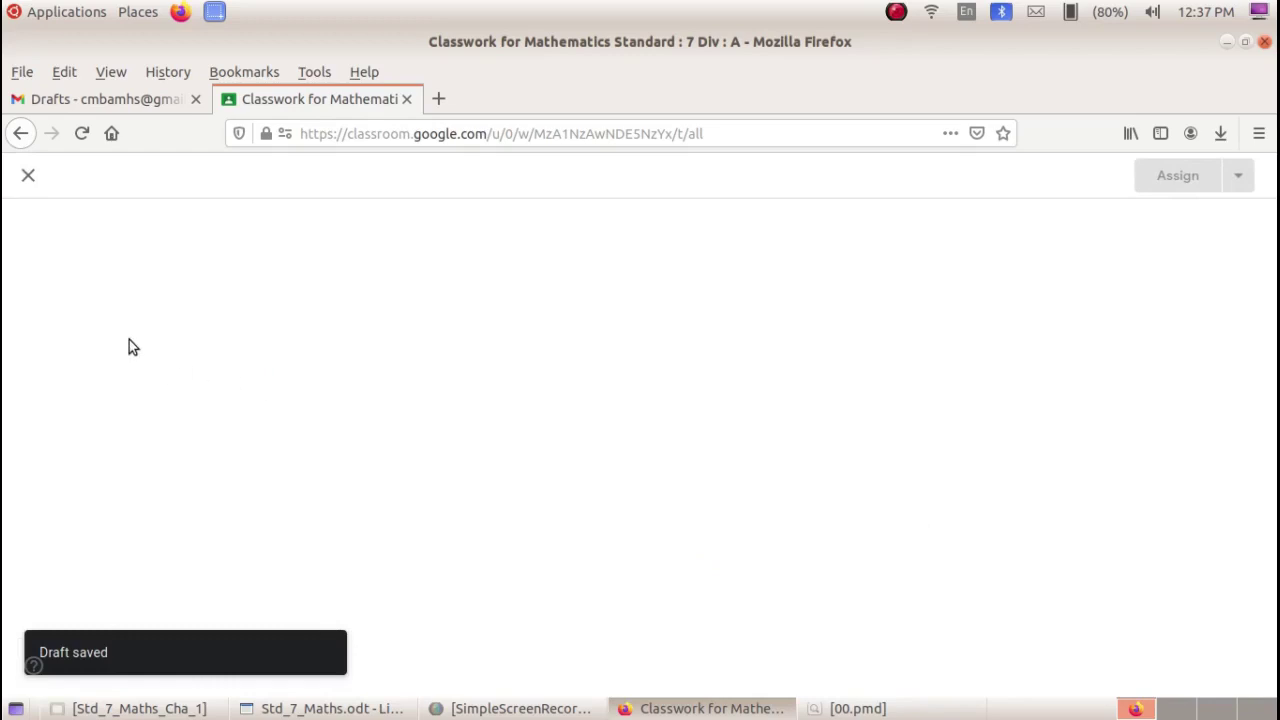
pyautogui.write('5.1 പരപ്പളവ് കാണാം')
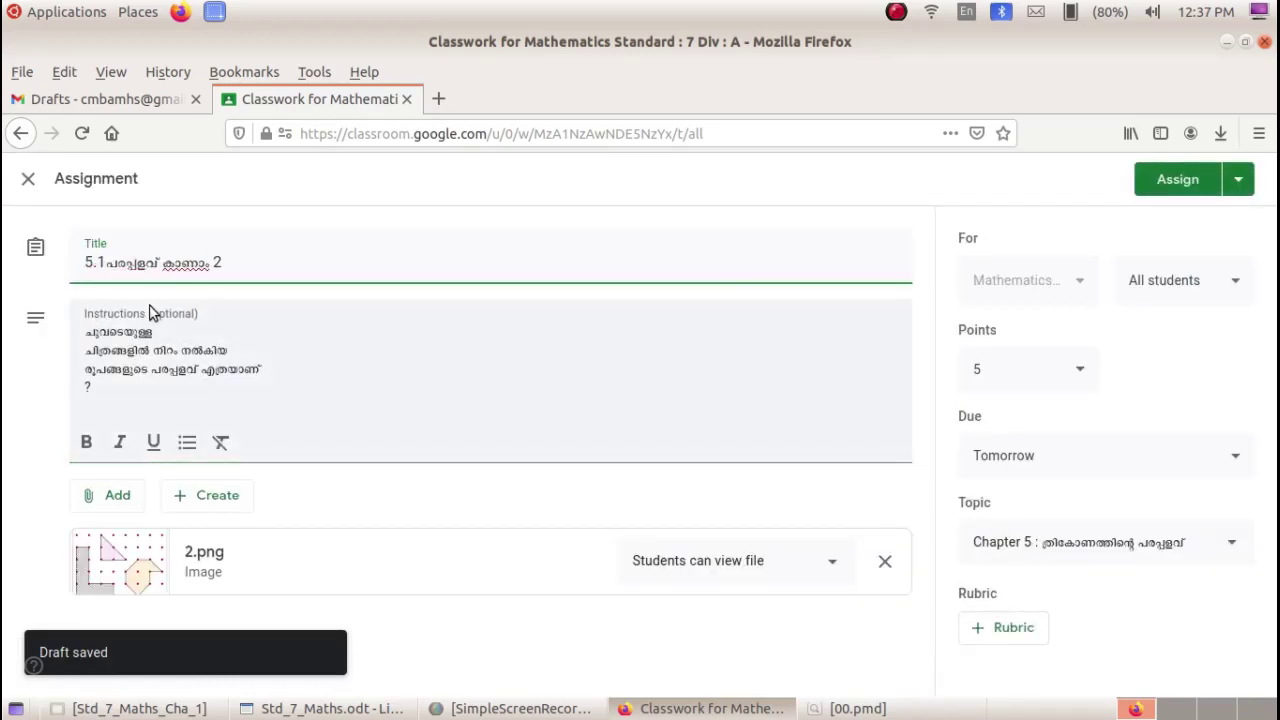
pyautogui.write('2')
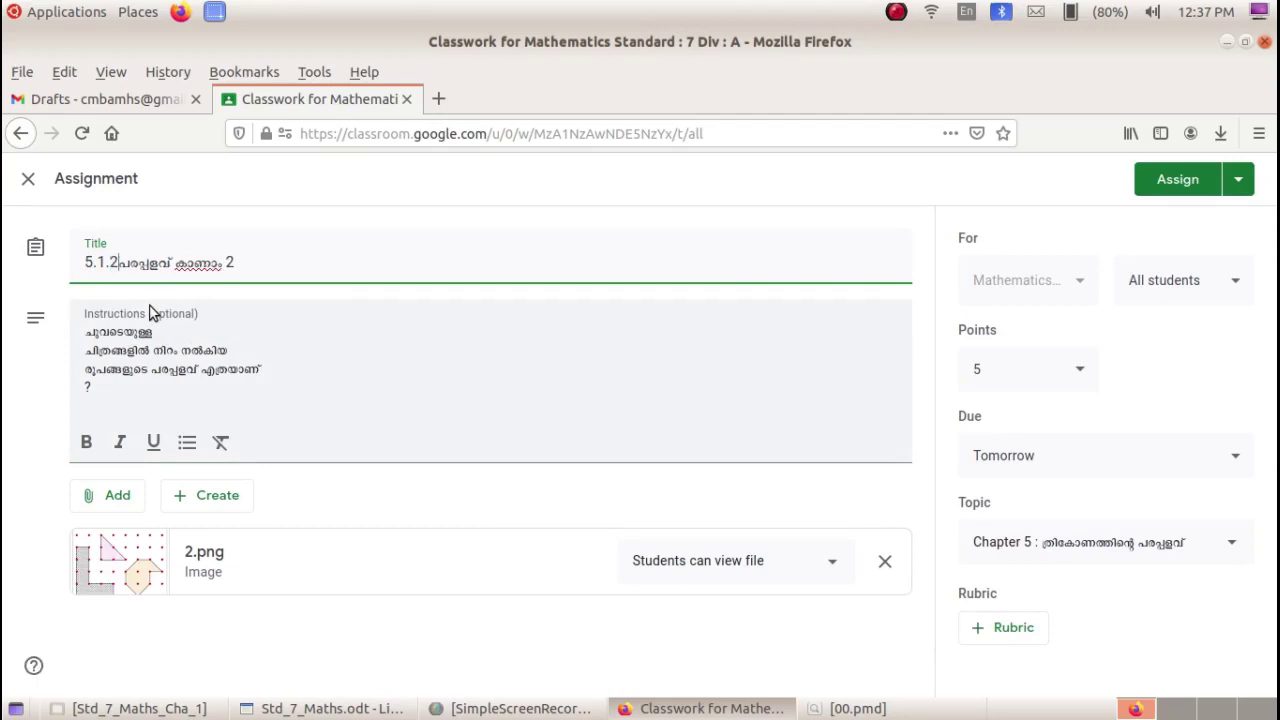
pyautogui.click(1238, 179)
pyautogui.click(1202, 243)
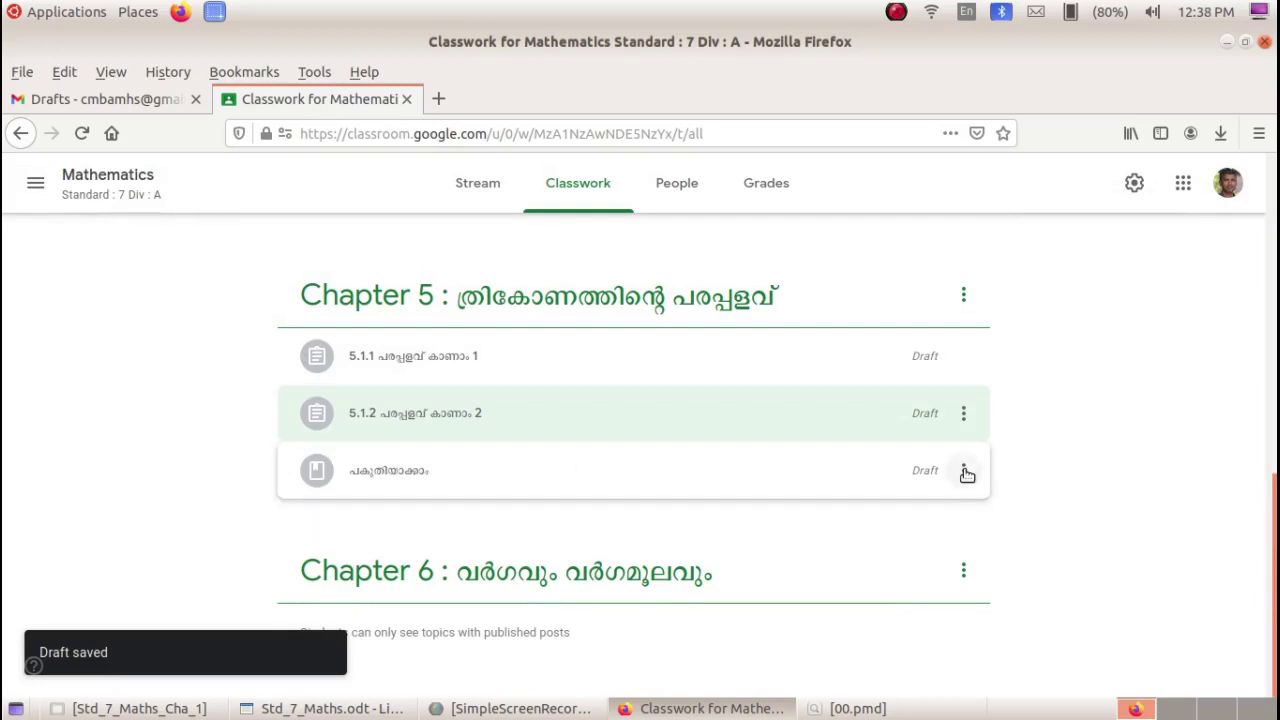
# Step: Retitle the material "പകുതിയാക്കാം" as "5.1.3 പകുതിയാക്കാം" and save it as a draft
pyautogui.click(964, 471)
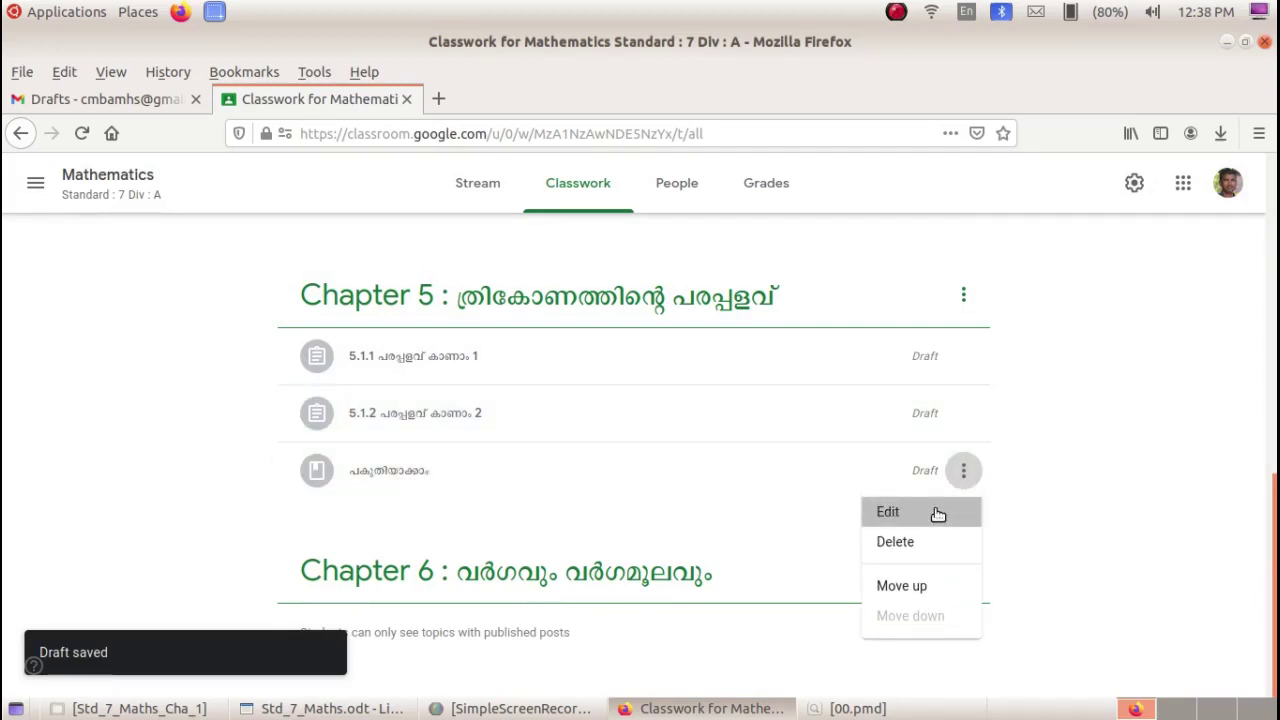
pyautogui.click(938, 512)
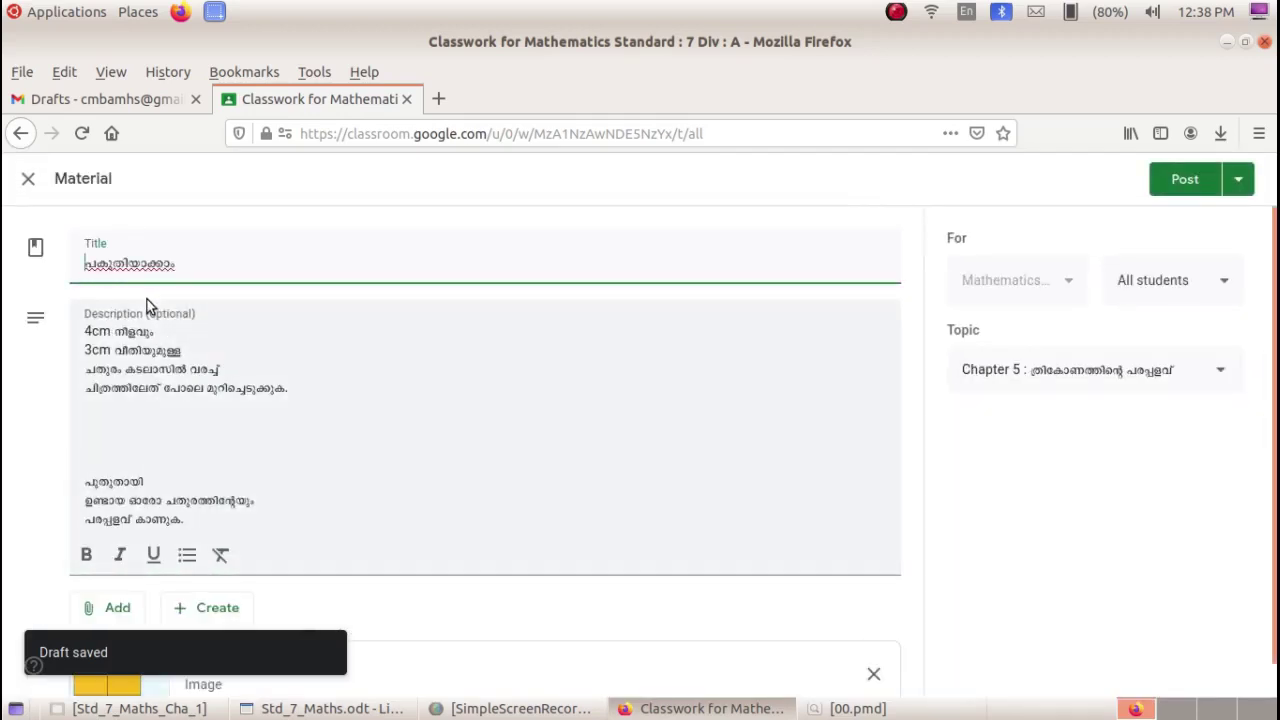
pyautogui.write('5')
pyautogui.write('.')
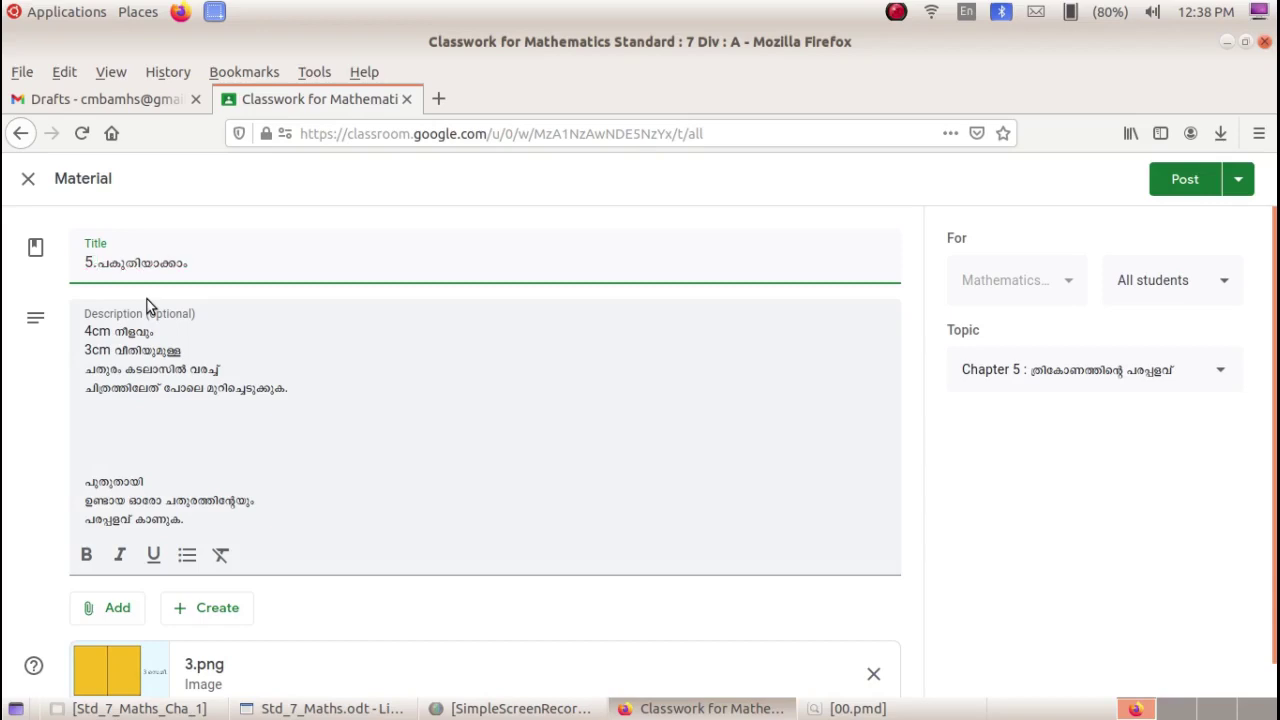
pyautogui.write('1.3')
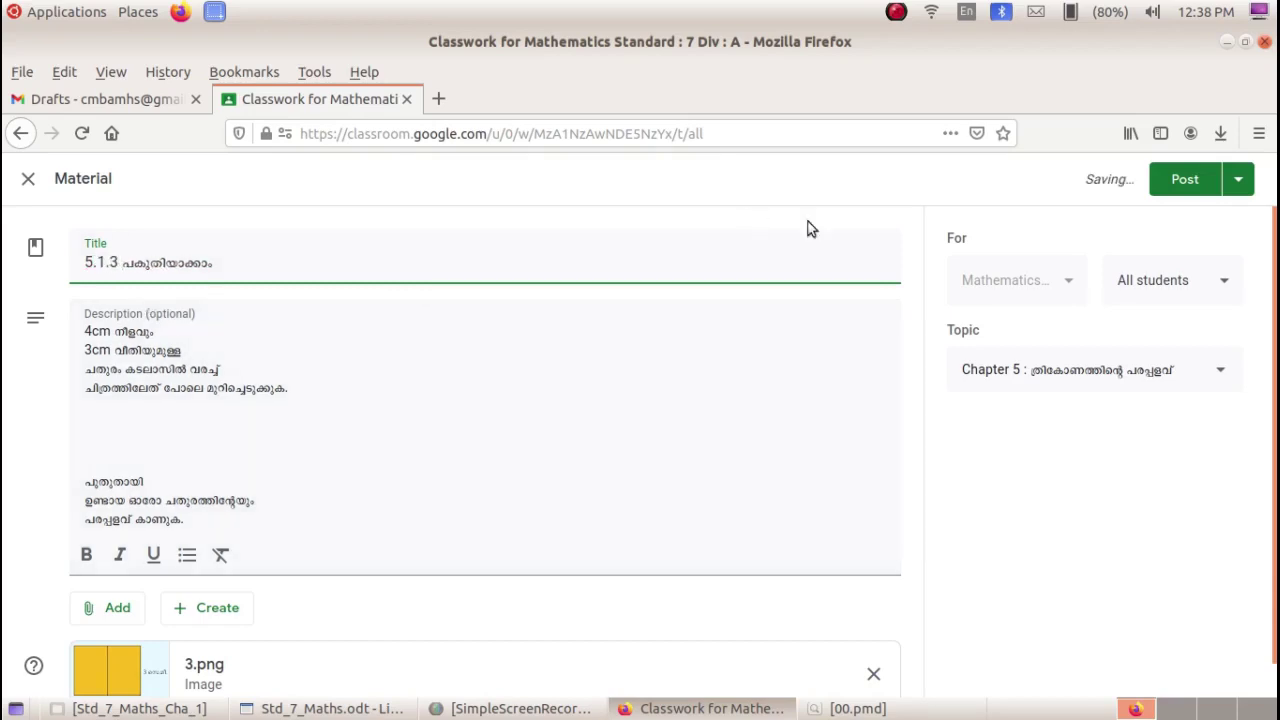
pyautogui.click(1238, 179)
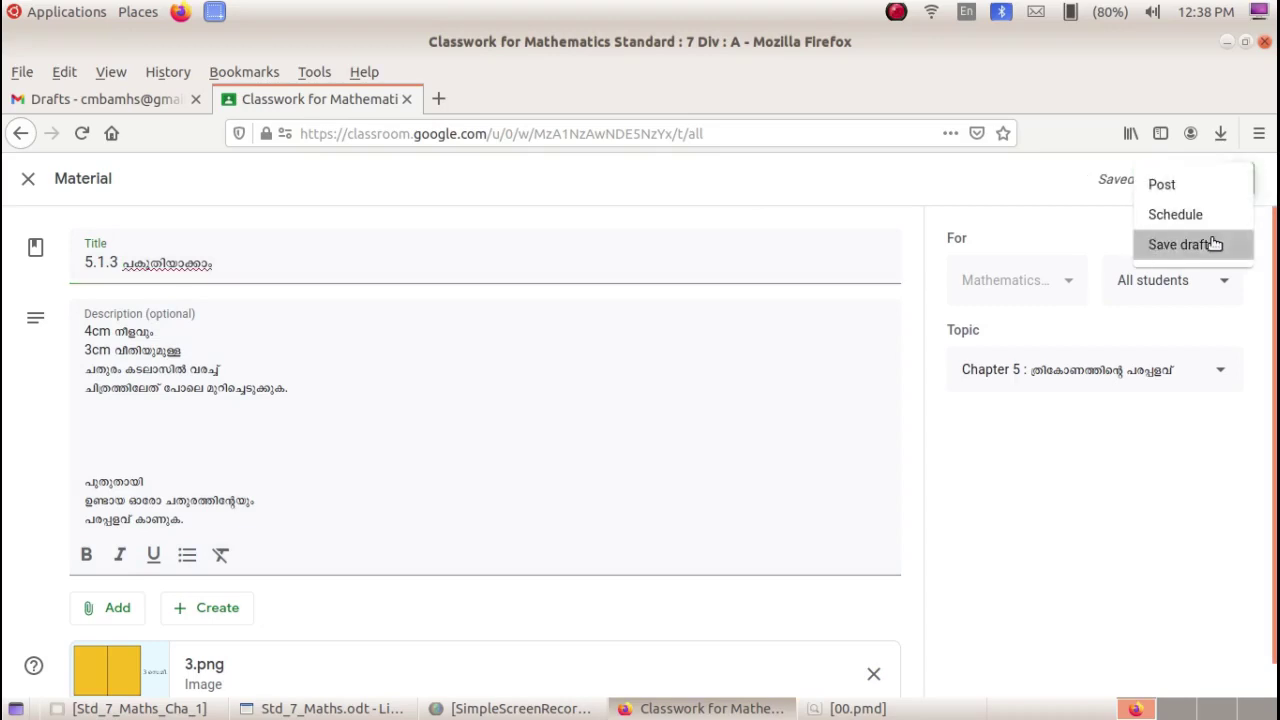
pyautogui.click(1180, 244)
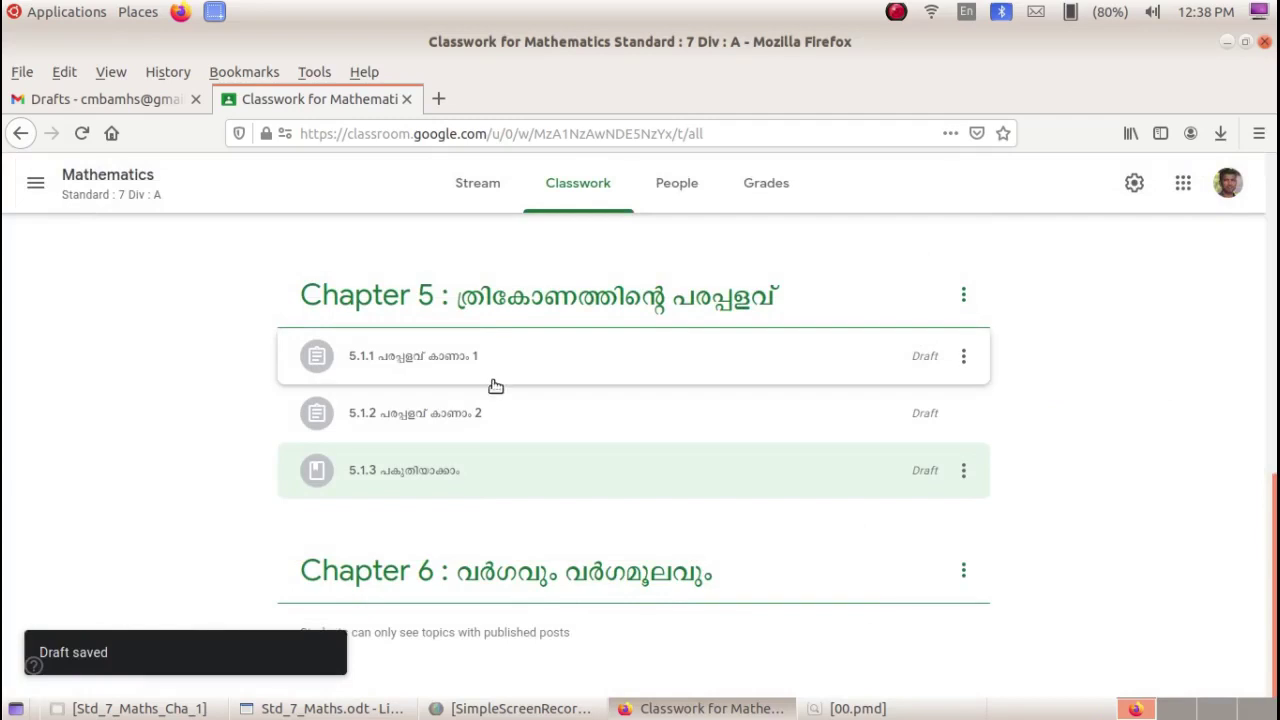
pyautogui.moveTo(491, 357); pyautogui.dragTo(492, 383)
pyautogui.scroll(3, 492, 376)
pyautogui.scroll(-6, 492, 376)
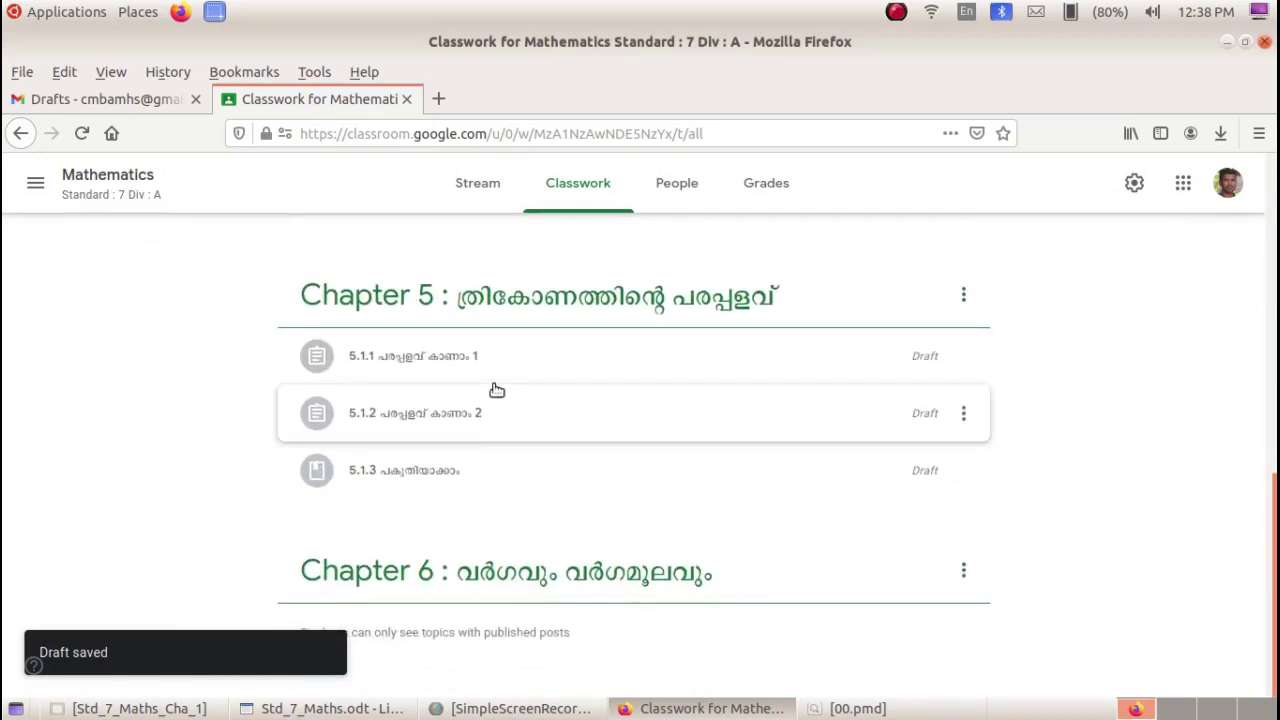
pyautogui.moveTo(494, 357); pyautogui.dragTo(503, 466)
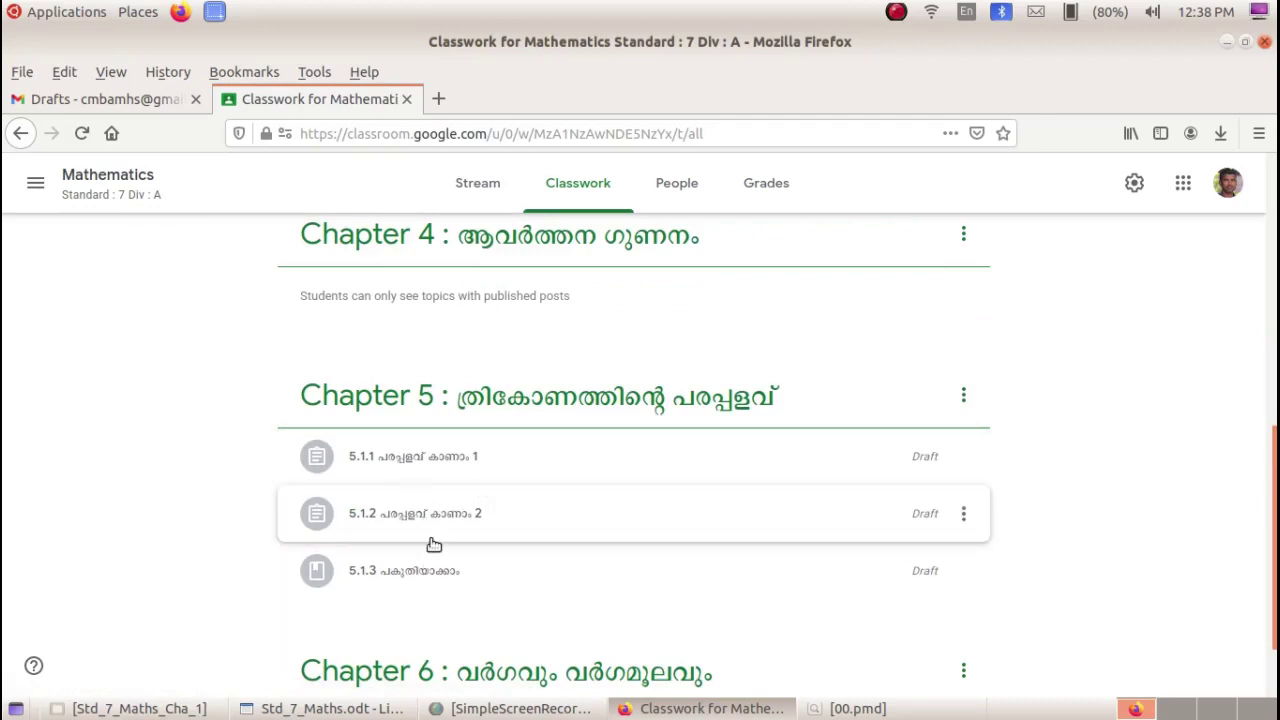
pyautogui.scroll(-1, 433, 545)
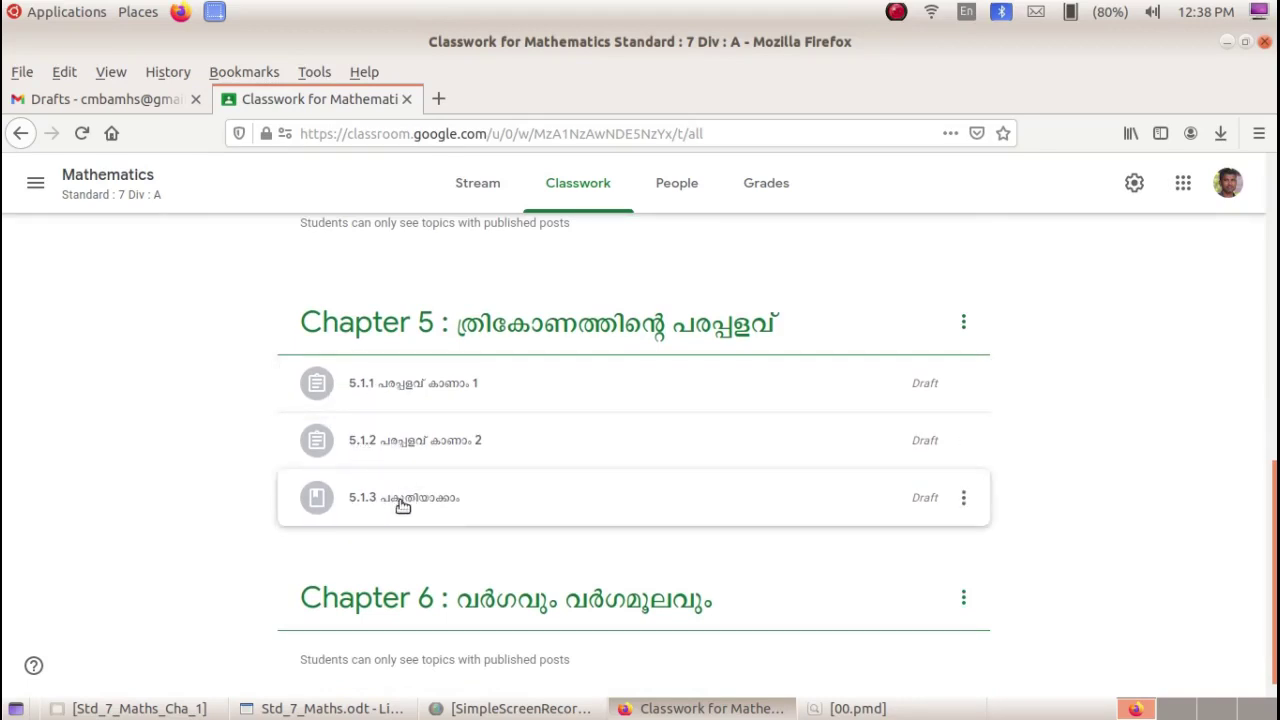
pyautogui.scroll(-1, 400, 525)
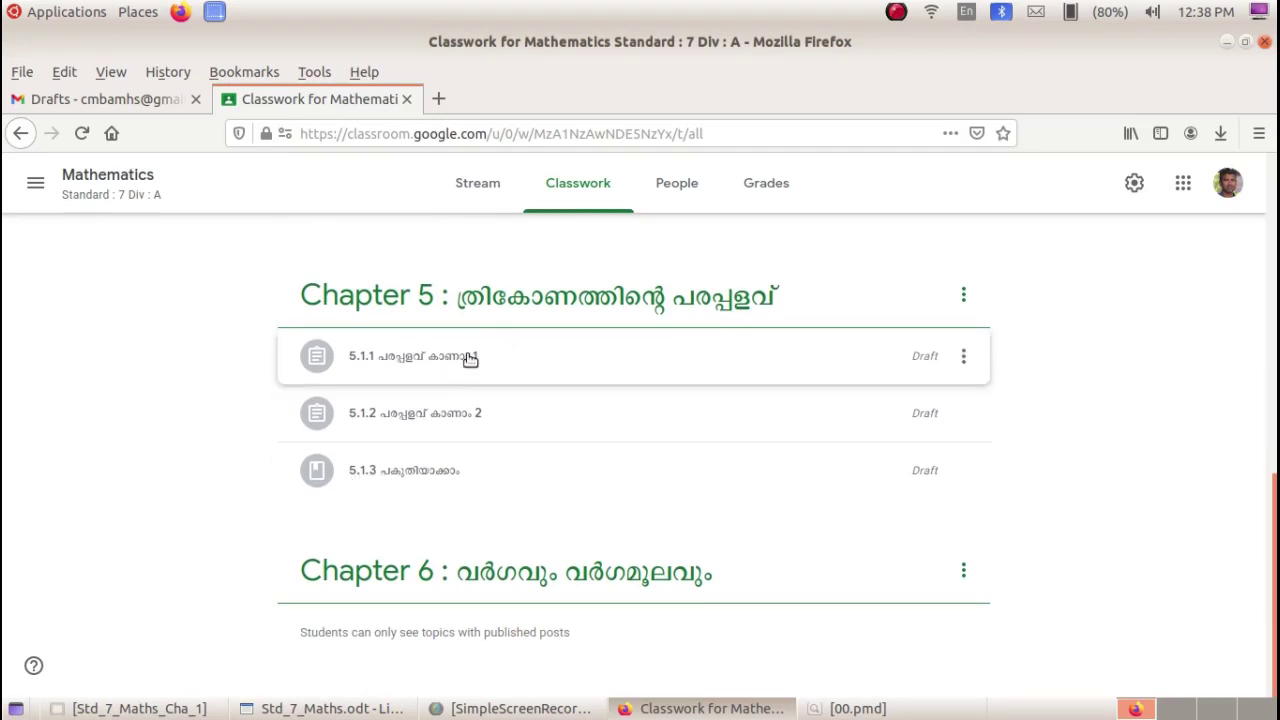
# Step: Create a new material titled "5.1.4 മറ്റൊരുപകുതി", taking the activity name from page 68 of the textbook PDF
pyautogui.scroll(10, 440, 397)
pyautogui.click(346, 263)
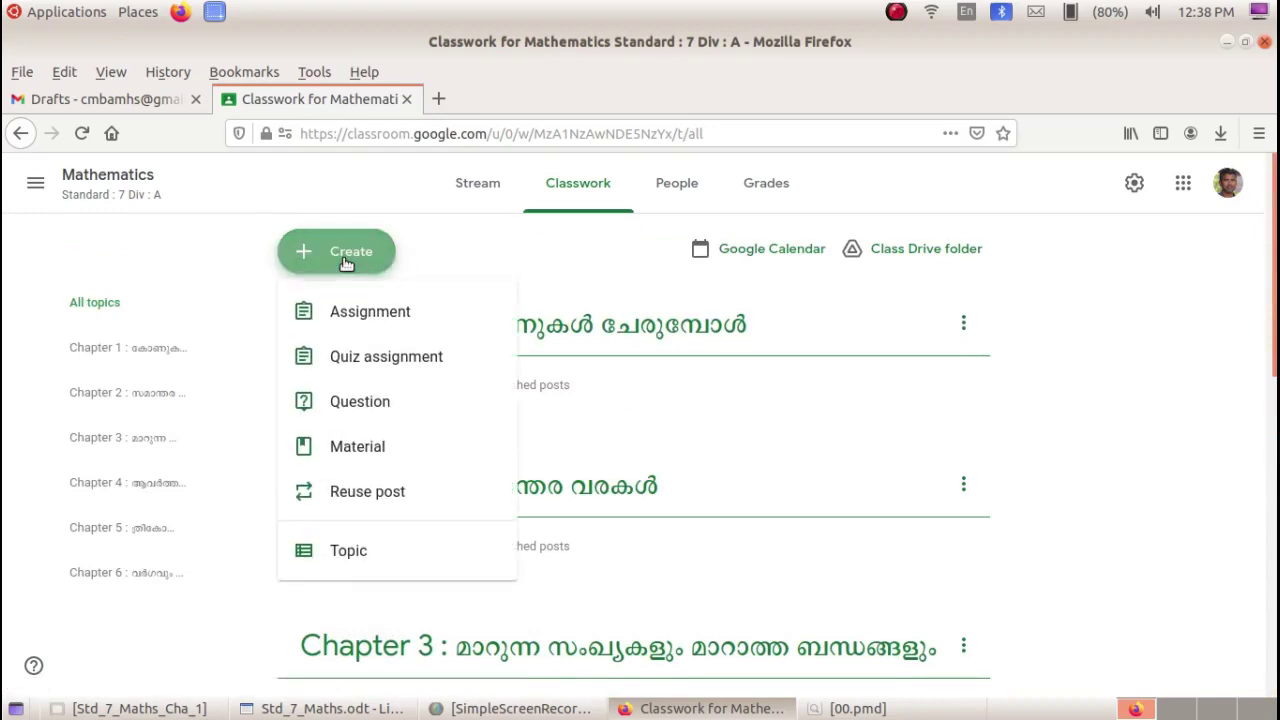
pyautogui.click(409, 453)
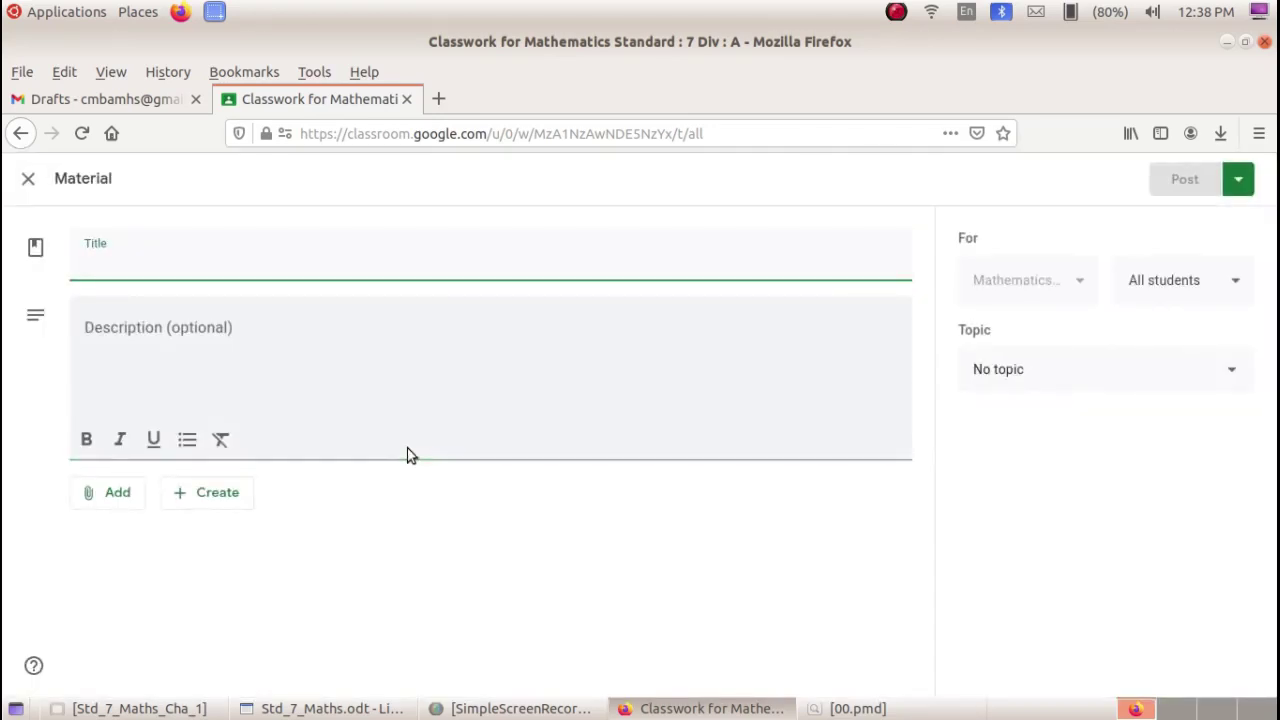
pyautogui.click(857, 708)
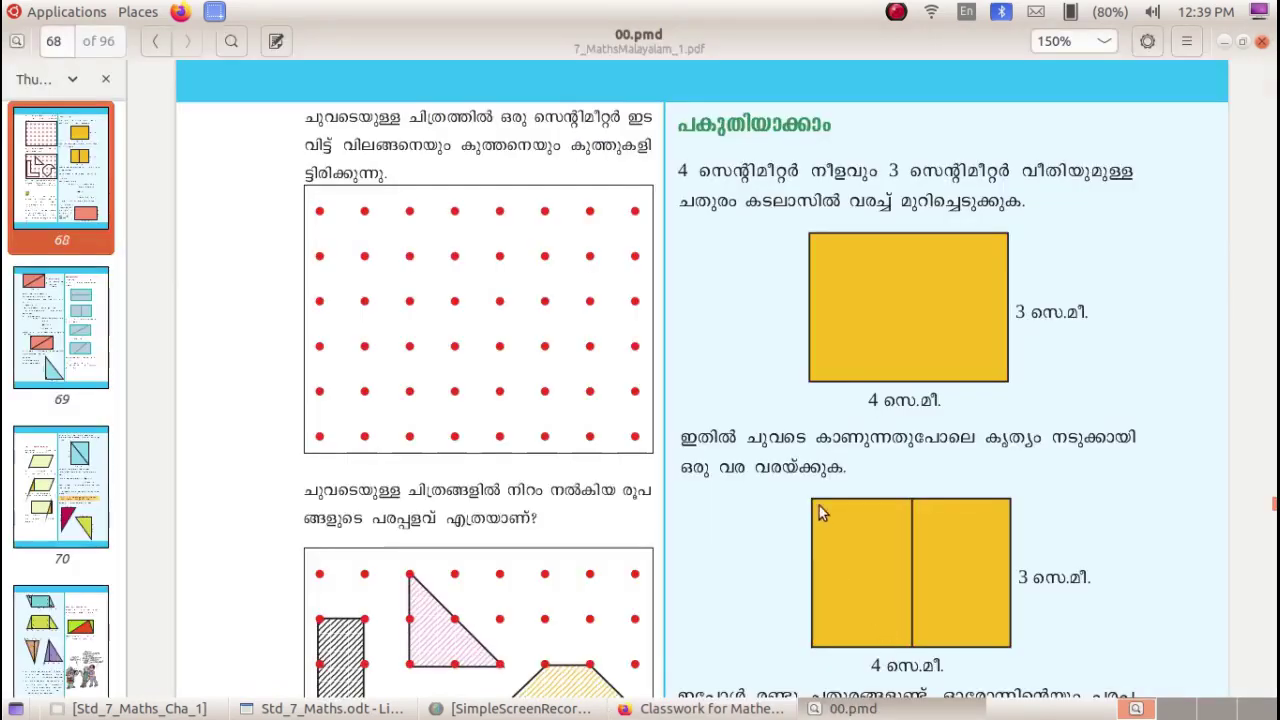
pyautogui.scroll(-10, 813, 321)
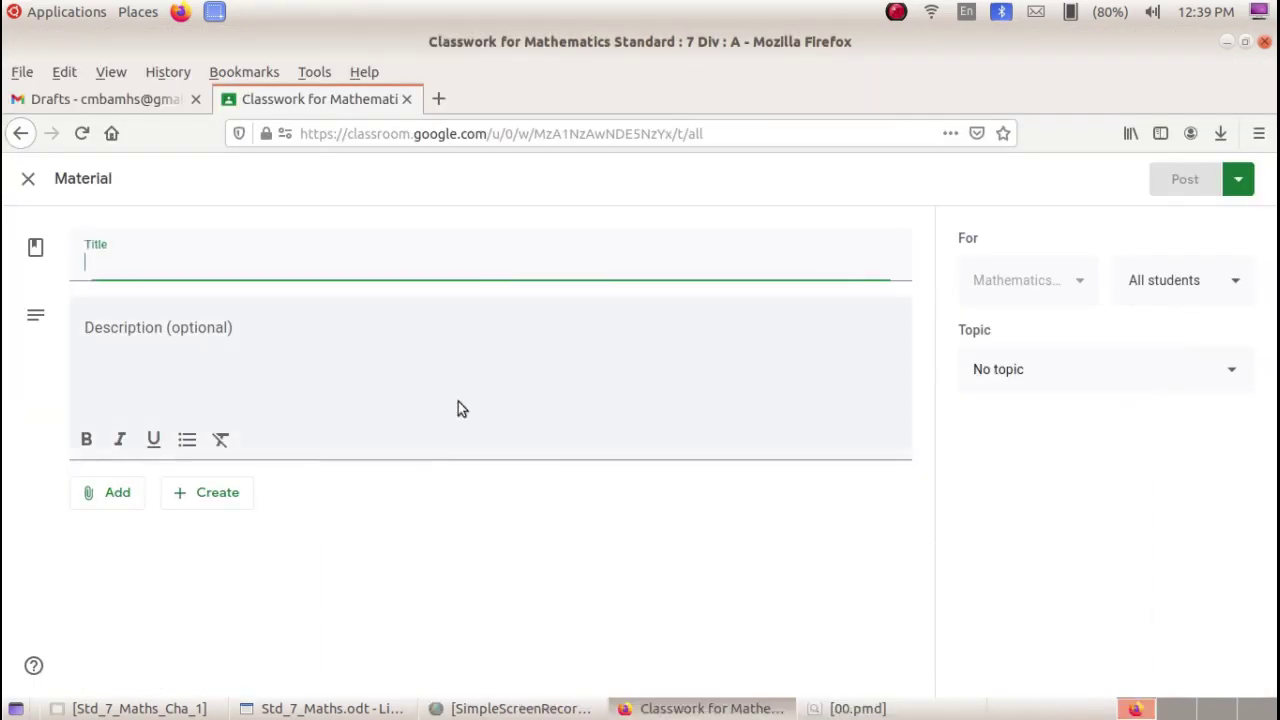
pyautogui.click(898, 708)
pyautogui.write('5.1.4 മറ്റൊരുപകുതി')
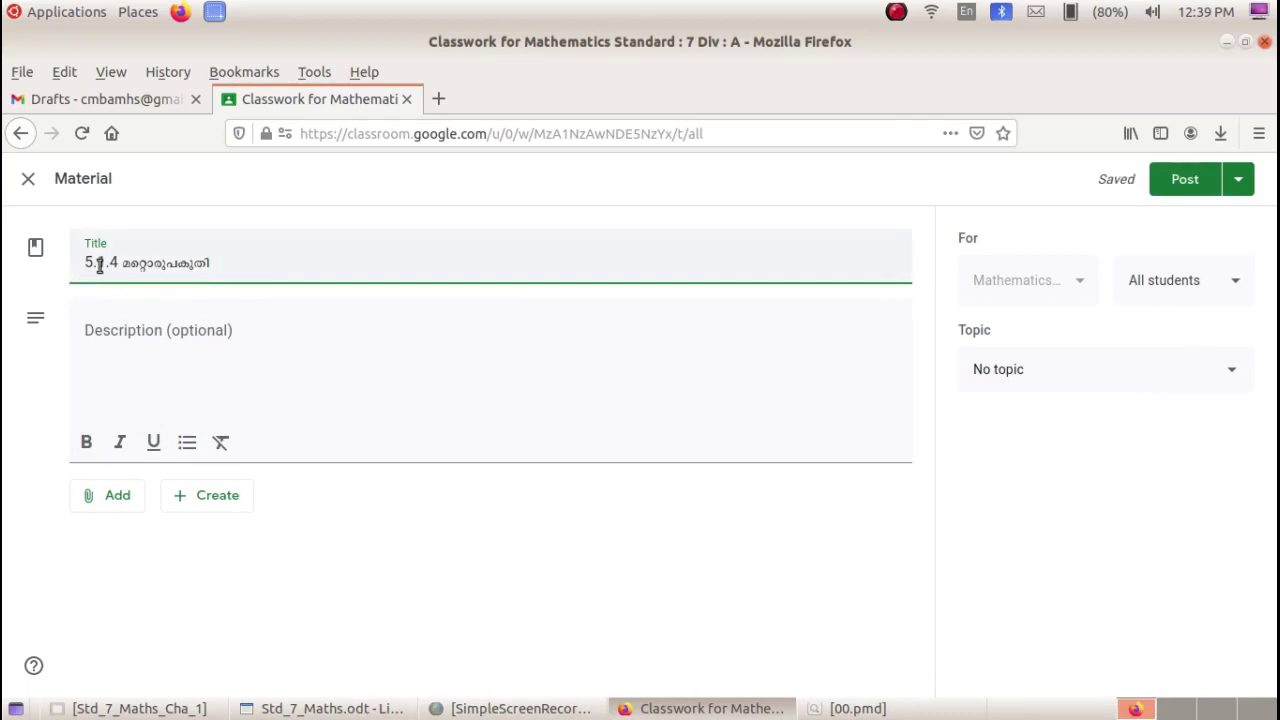
# Step: Enter the description based on the textbook: "10cm നീളവും 8cm വീതിയുമുള്ള ചതുരം കടലാസിൽ വരച്ച് ചിത്രത്തിലേത് പോലെ മുറിച്ചെടുക്കുക. പുതുതായി ഉണ്ടായ ഓരോ ത്രികോണത്തിന്റേയും പരപ്പളവ് കാണുക."
pyautogui.click(189, 327)
pyautogui.click(857, 708)
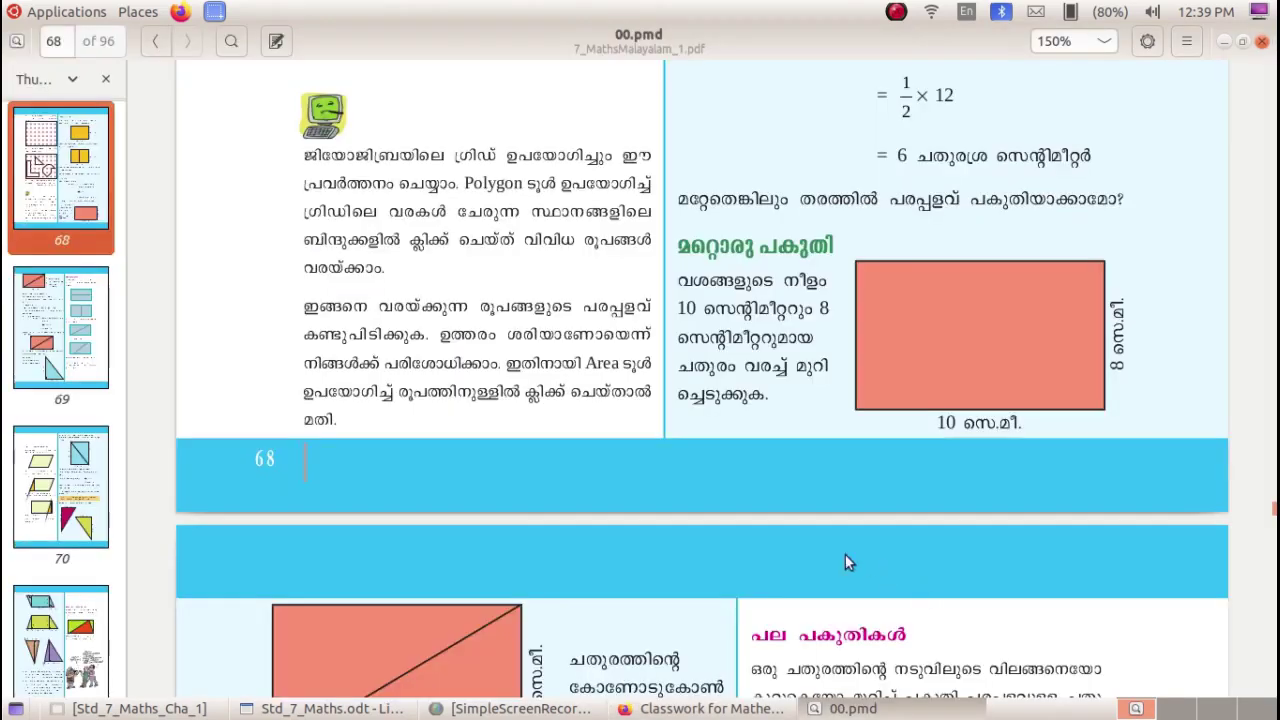
pyautogui.scroll(-4, 845, 554)
pyautogui.scroll(-3, 517, 500)
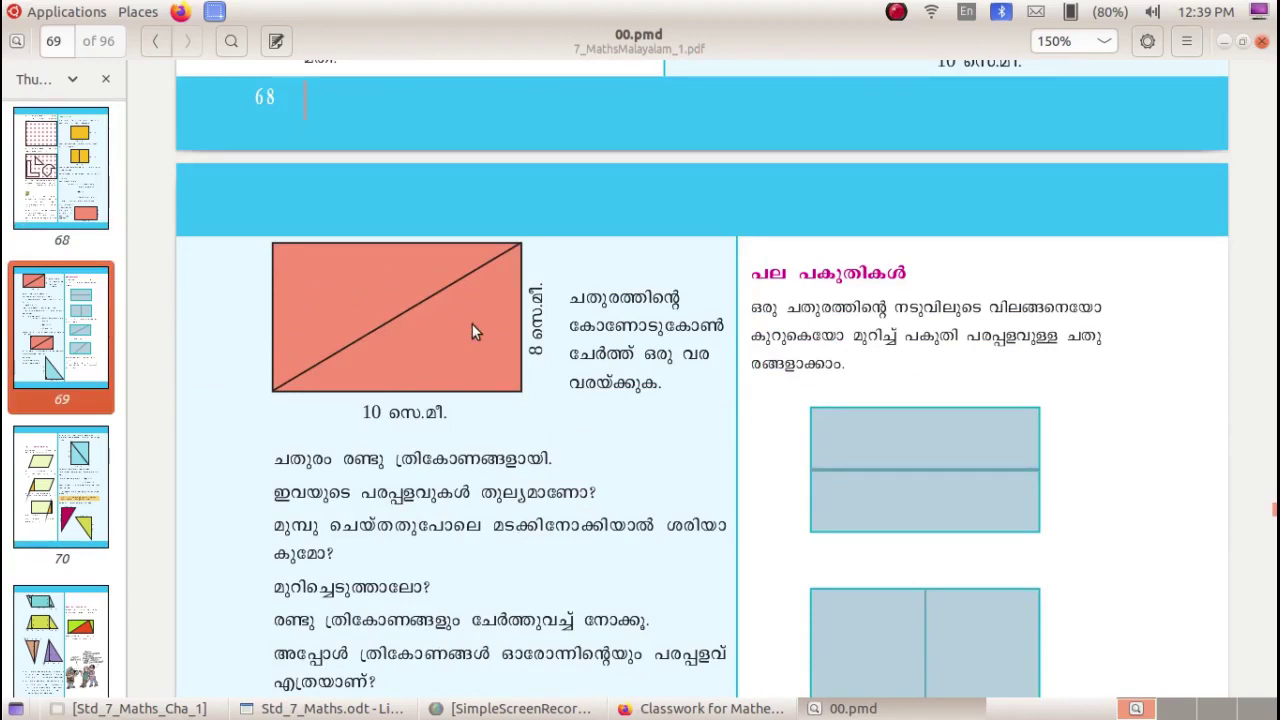
pyautogui.hotkey('alt', 'Tab')
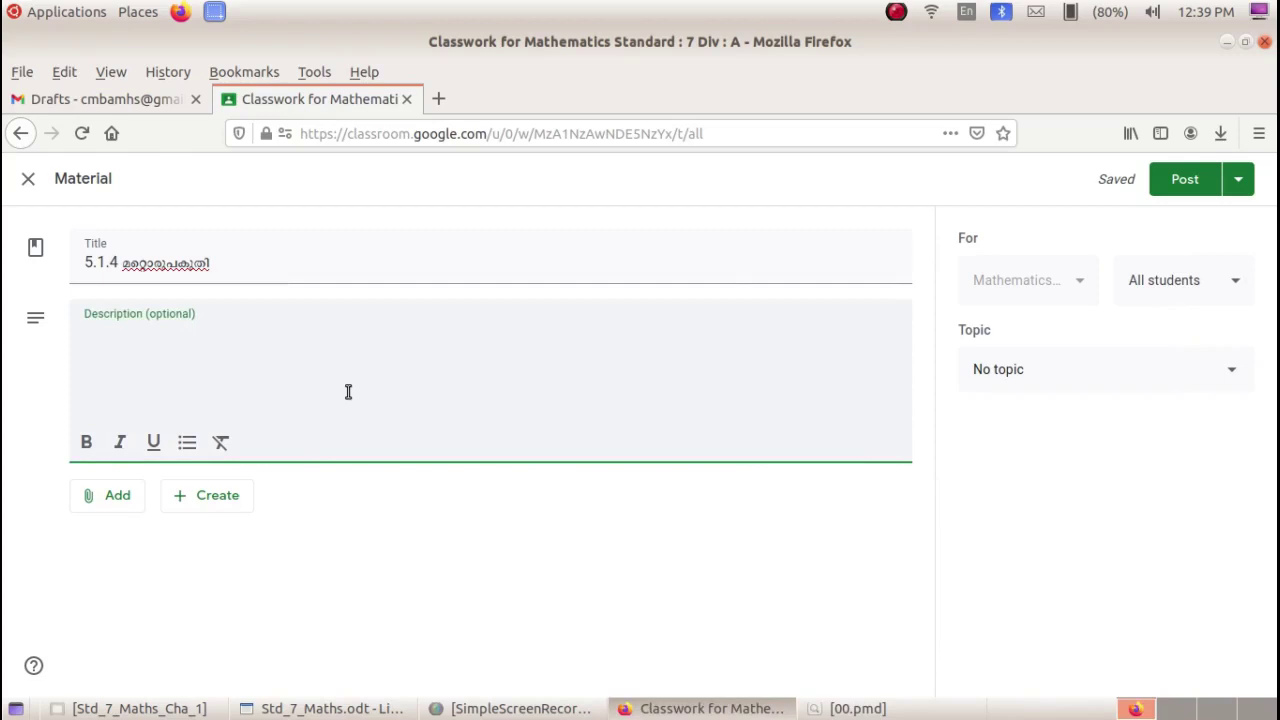
pyautogui.hotkey('ctrl', 'v')
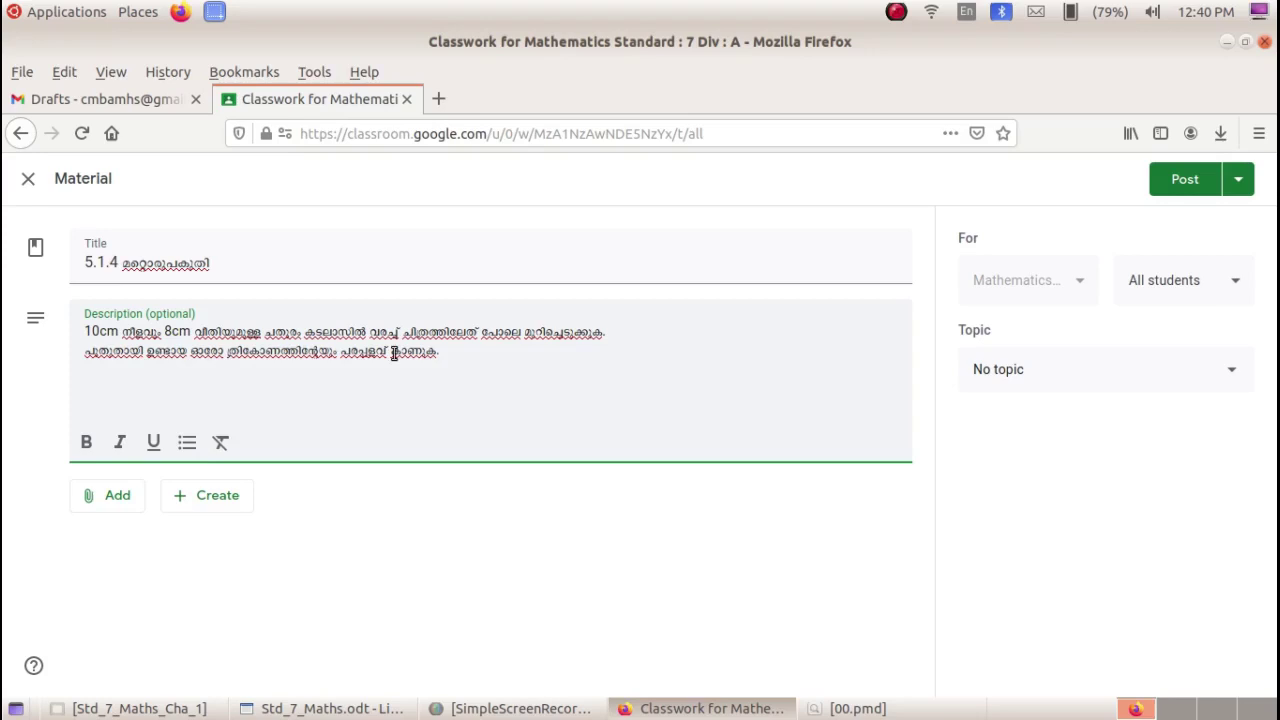
# Step: Capture the diagonally divided 10 by 8 cm rectangle on page 69 of the textbook PDF as an area screenshot, saved as 4.png on the Desktop
pyautogui.click(850, 708)
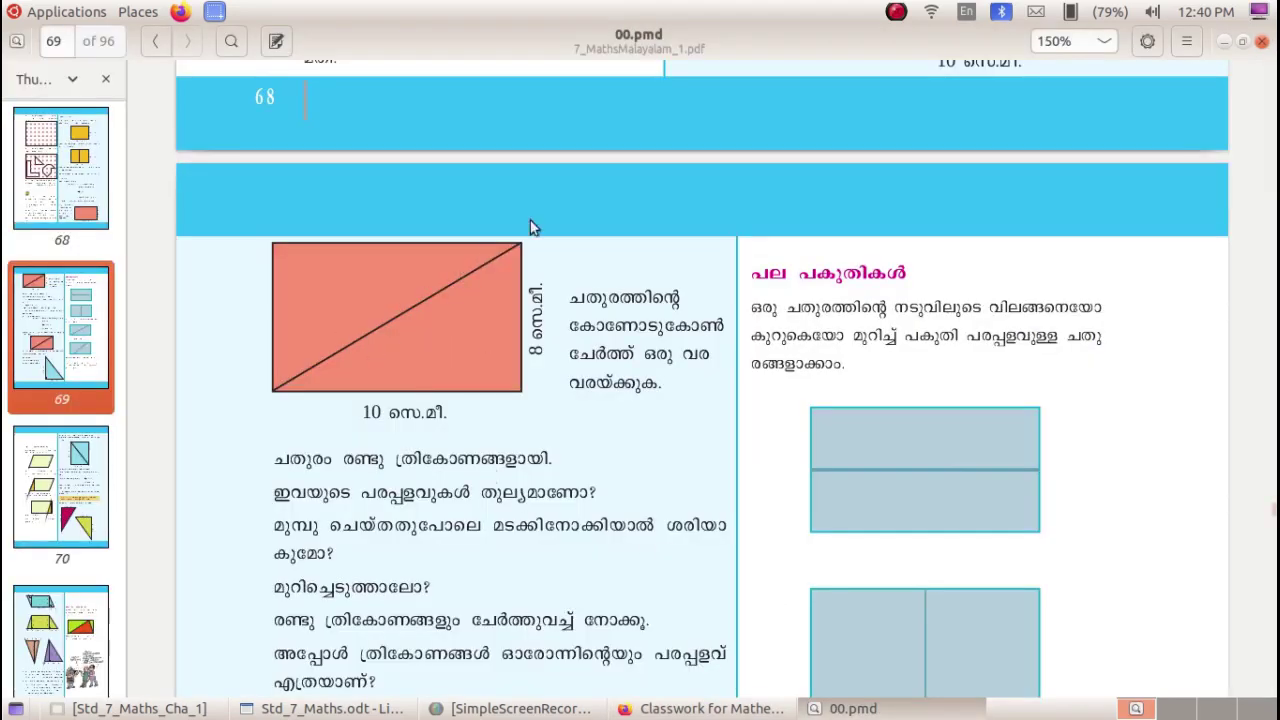
pyautogui.click(85, 14)
pyautogui.moveTo(77, 36)
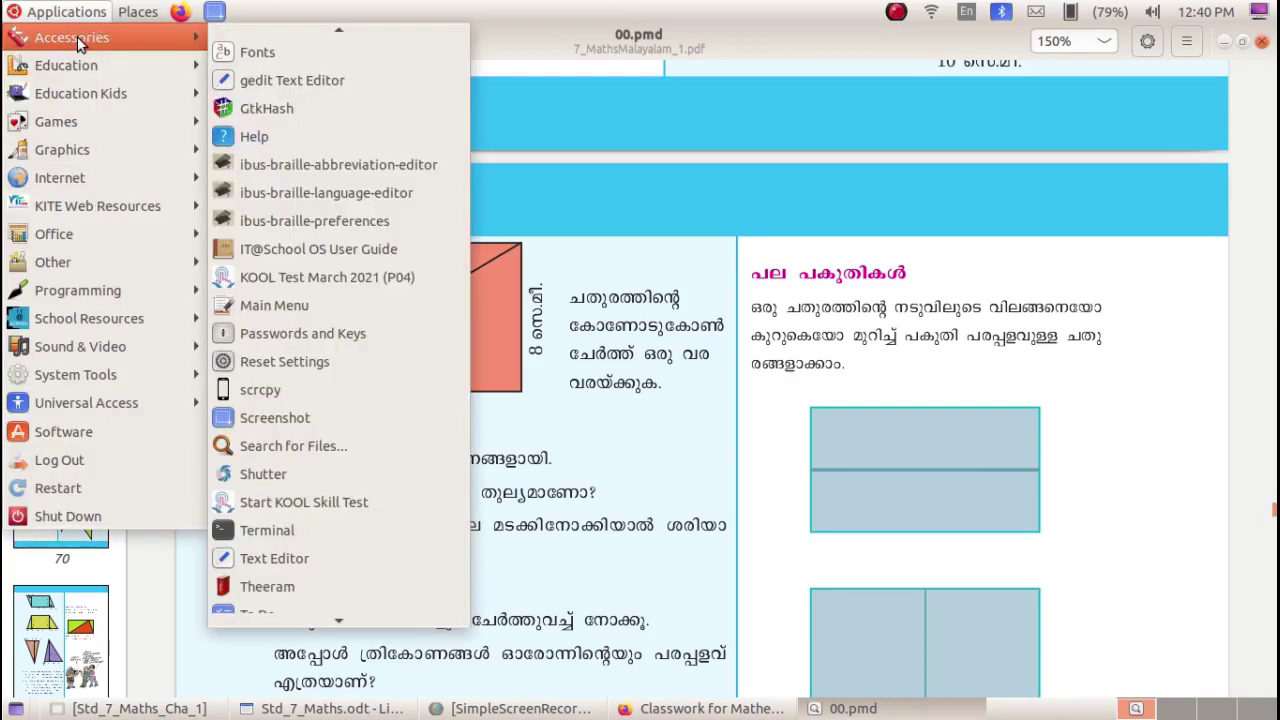
pyautogui.click(371, 412)
pyautogui.click(596, 320)
pyautogui.click(755, 193)
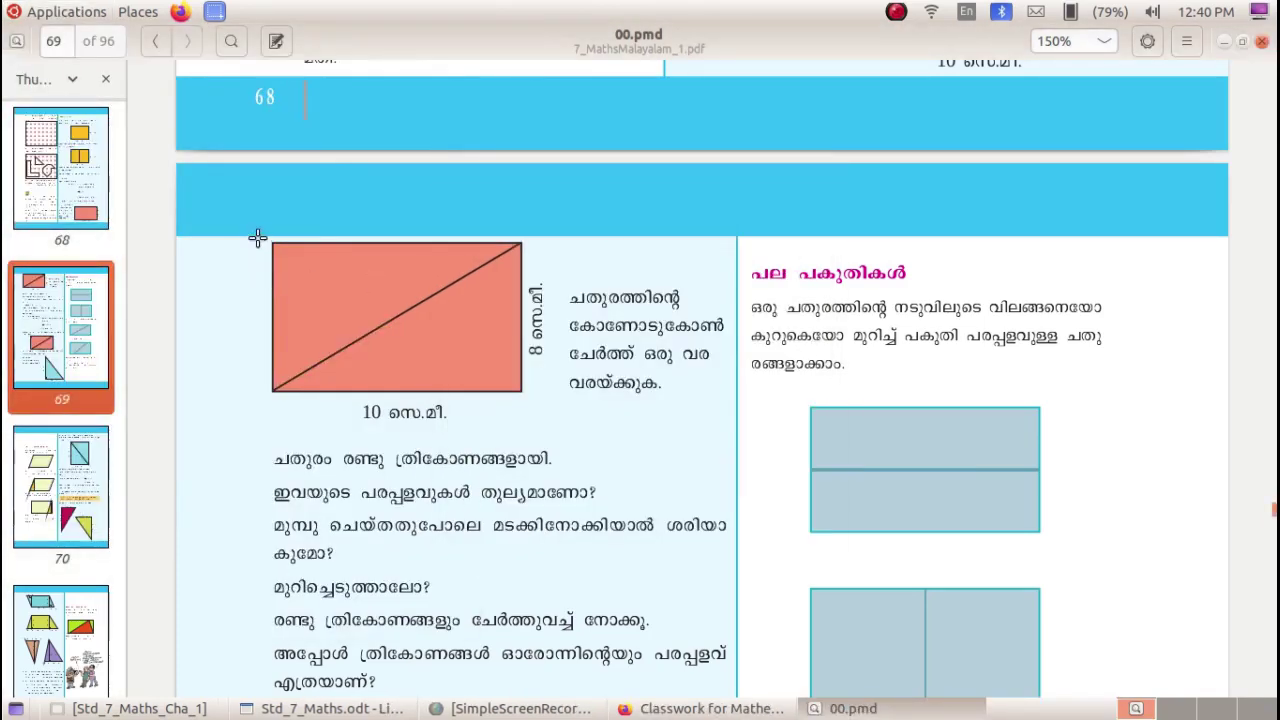
pyautogui.moveTo(260, 237); pyautogui.dragTo(556, 428)
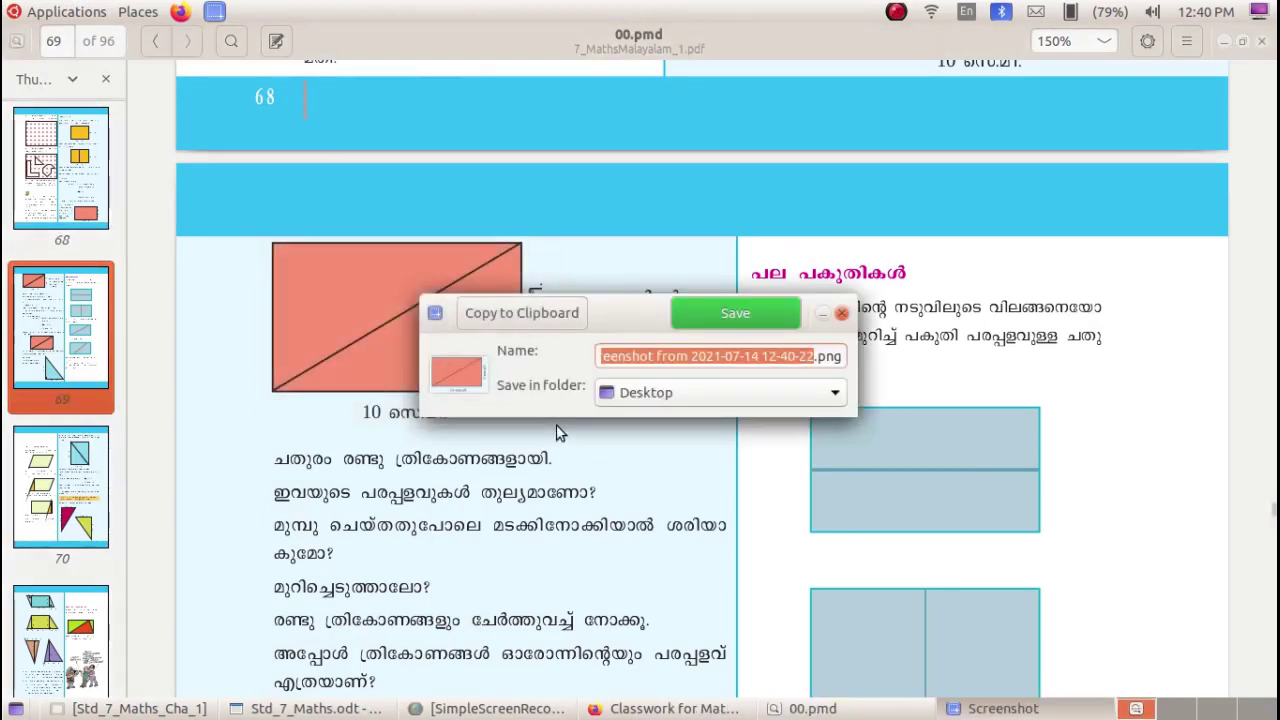
pyautogui.write('4')
pyautogui.click(765, 313)
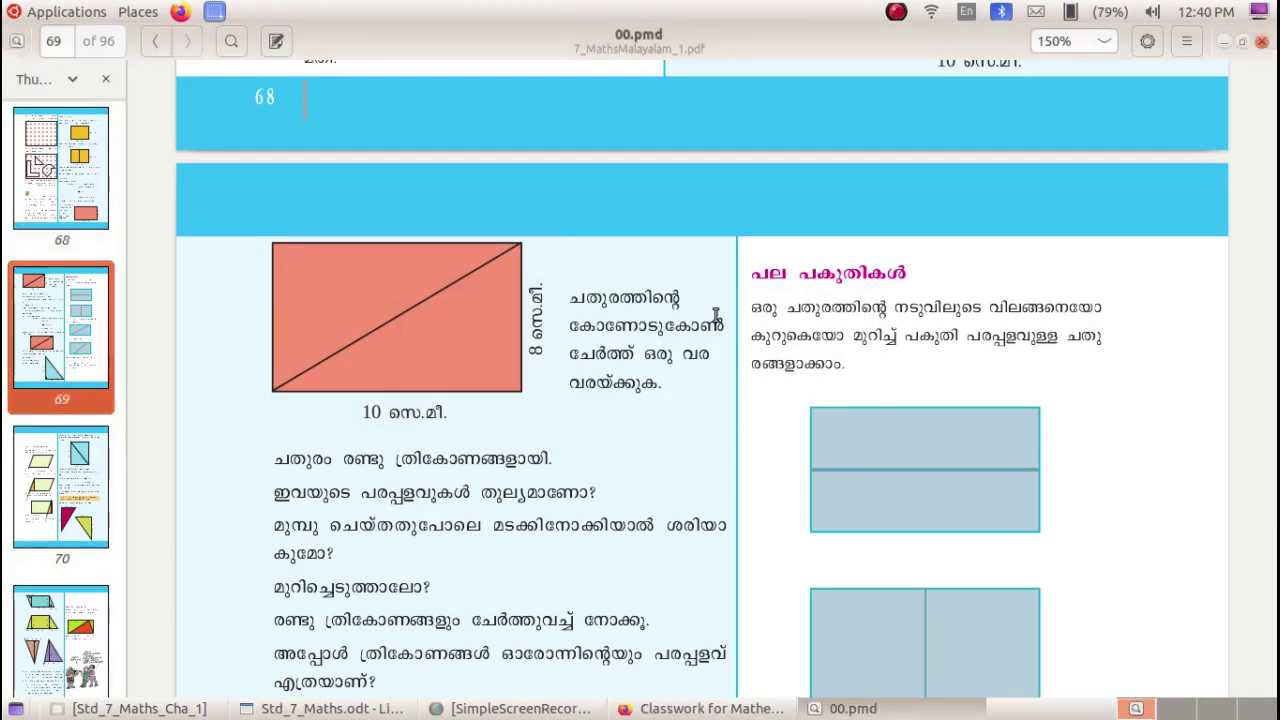
# Step: Switch back to Google Classroom and attach the file 4.png from the Desktop to the 5.1.4 material
pyautogui.hotkey('alt', 'Tab')
pyautogui.click(118, 496)
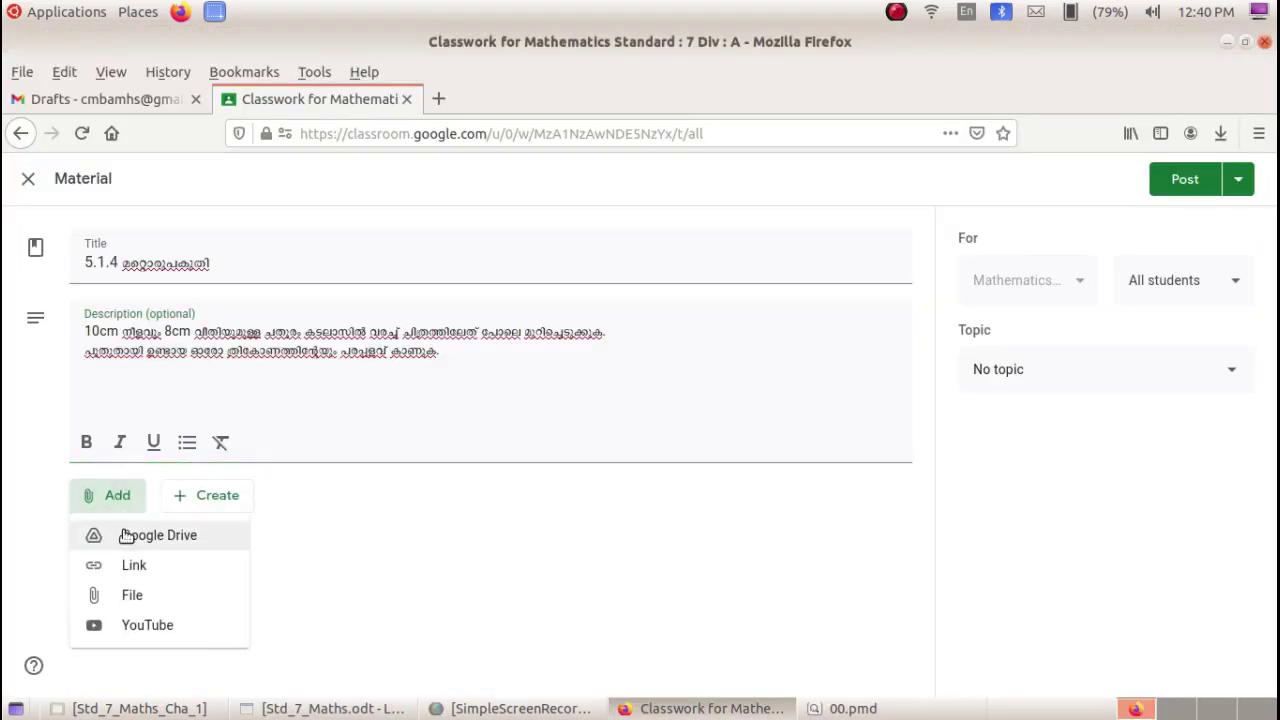
pyautogui.click(183, 600)
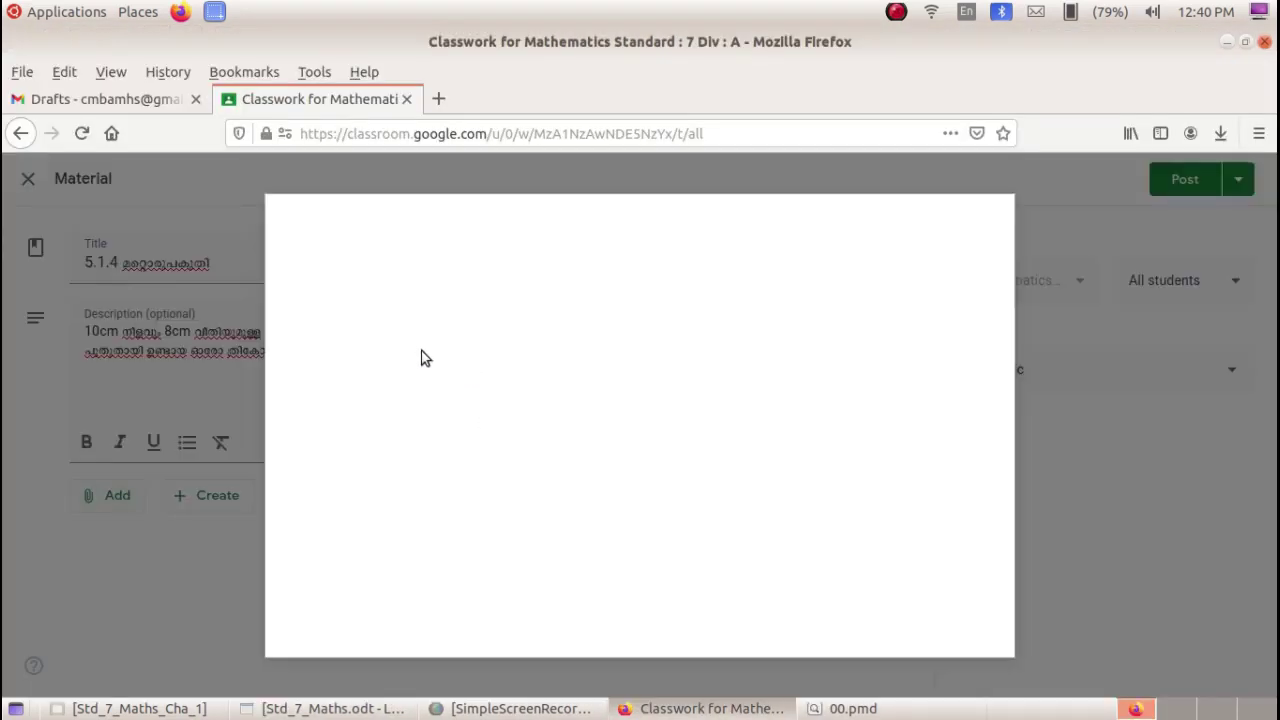
pyautogui.click(620, 540)
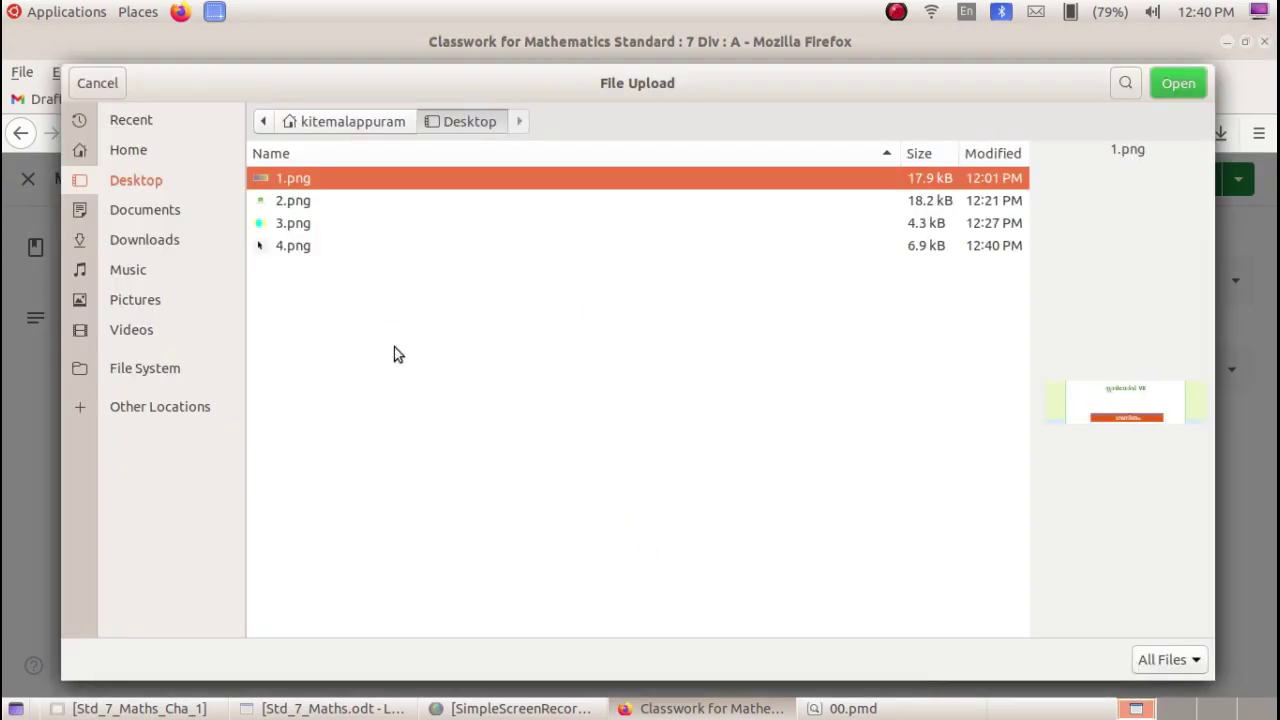
pyautogui.click(324, 248)
pyautogui.click(1176, 84)
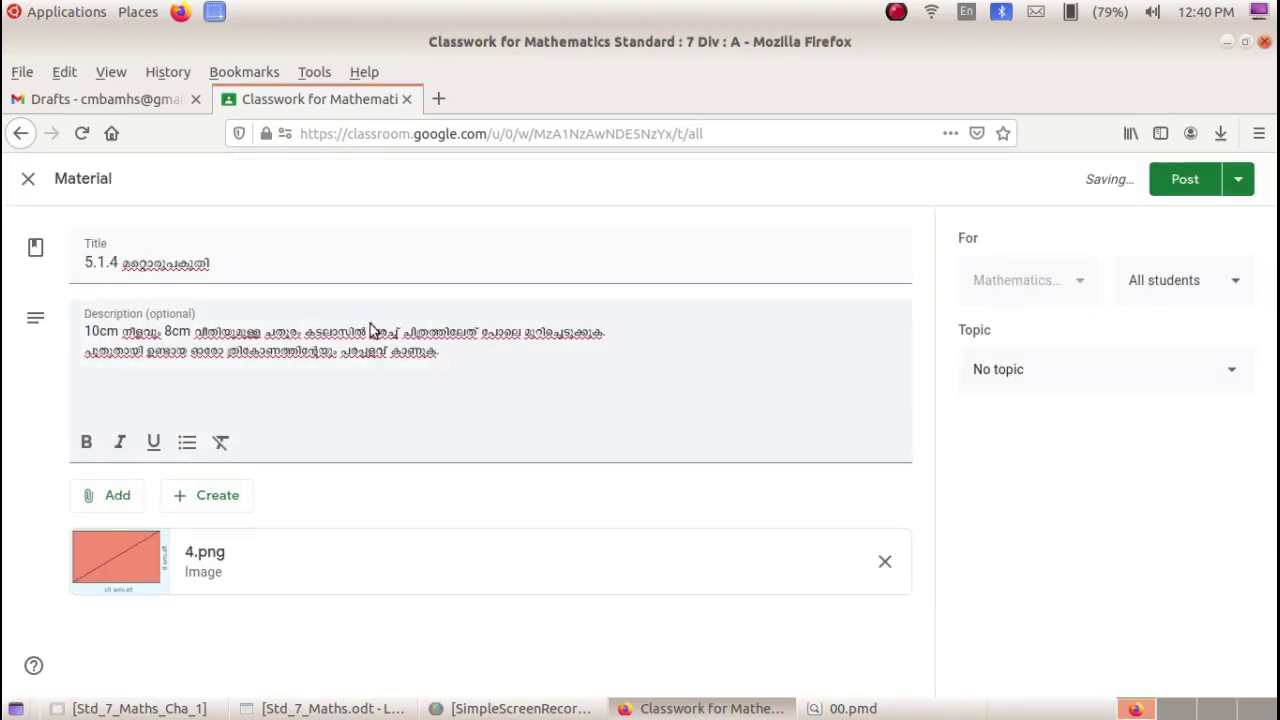
# Step: Assign the material to the topic "Chapter 5 : ത്രികോണത്തിന്റെ പരപ്പളവ്" and save it as a draft
pyautogui.click(1232, 370)
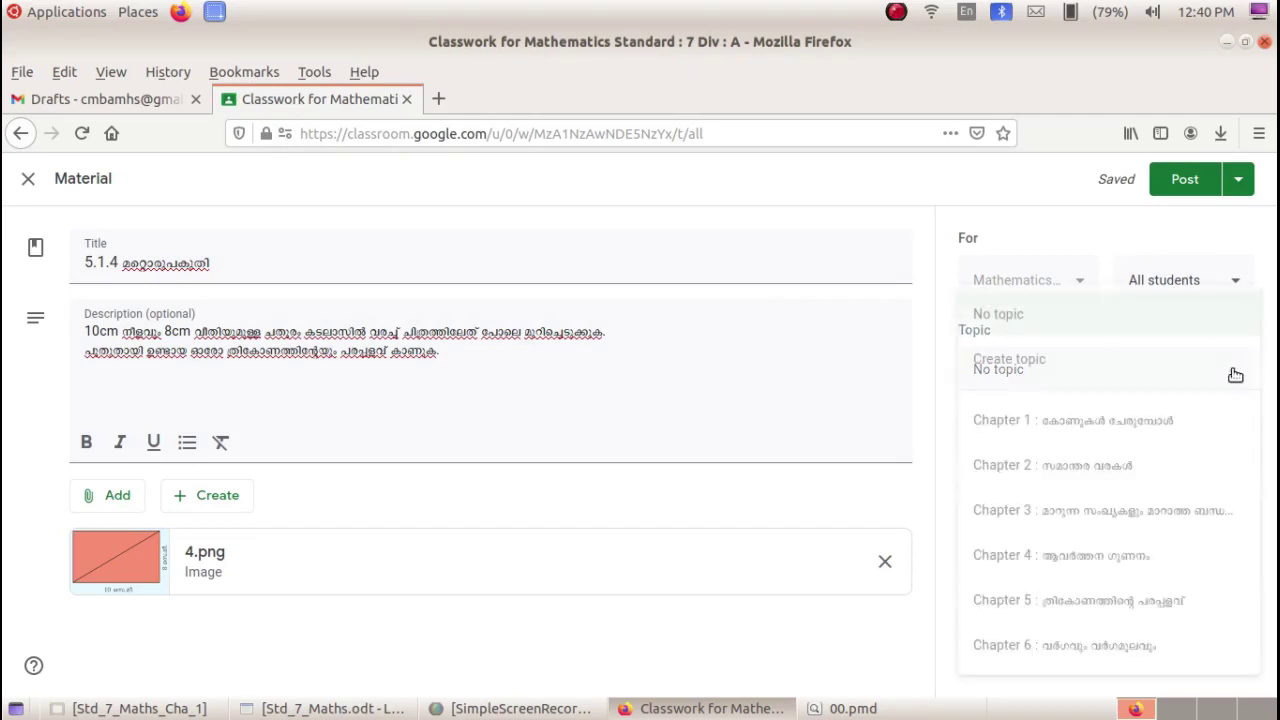
pyautogui.click(1172, 598)
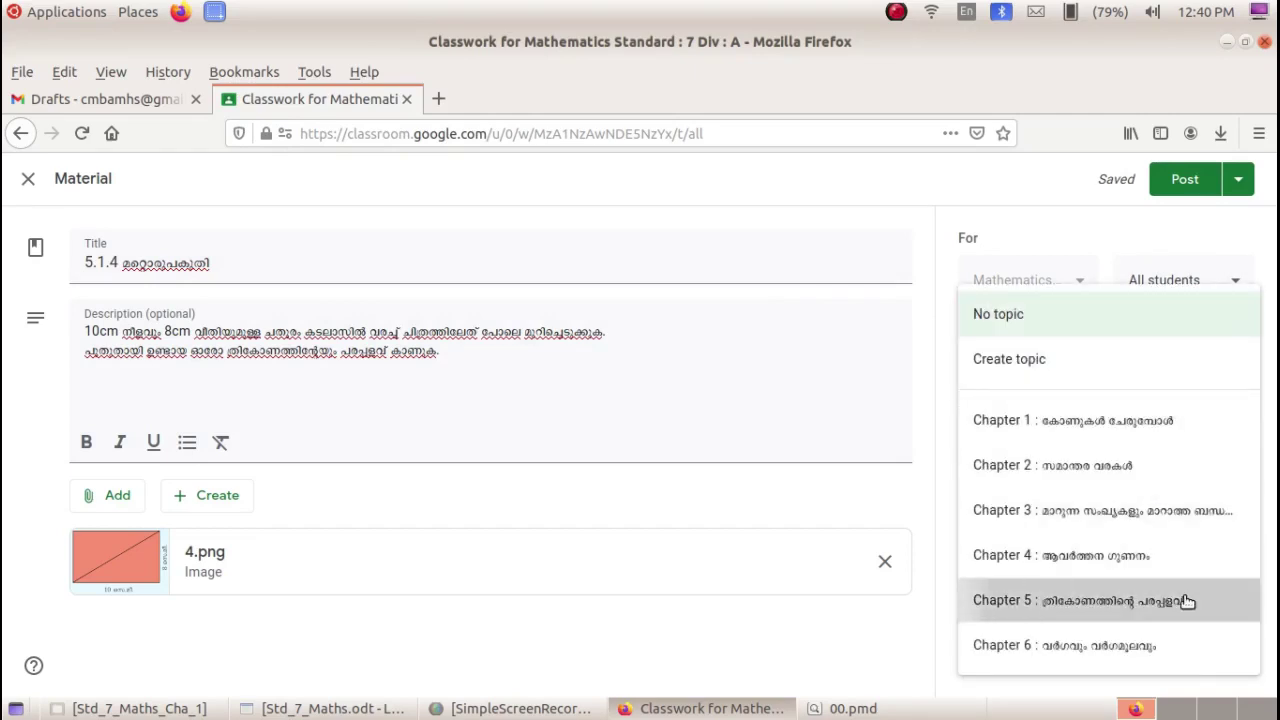
pyautogui.click(1238, 179)
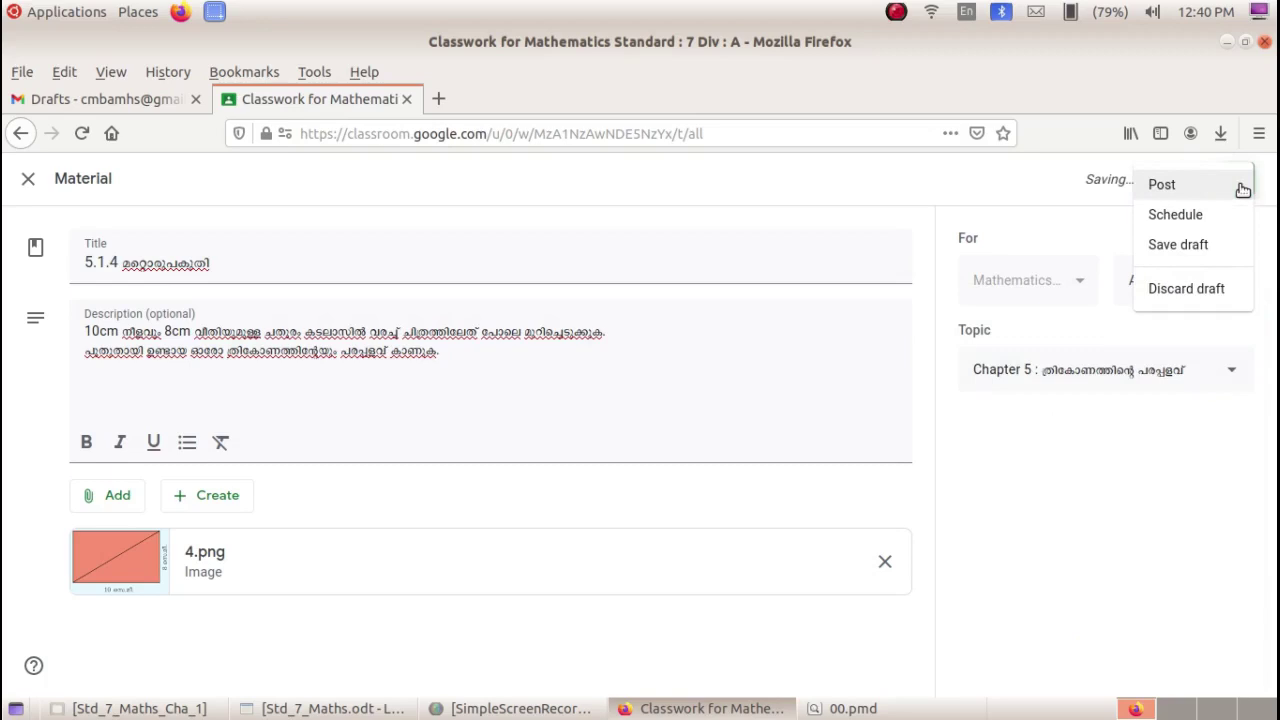
pyautogui.click(1178, 245)
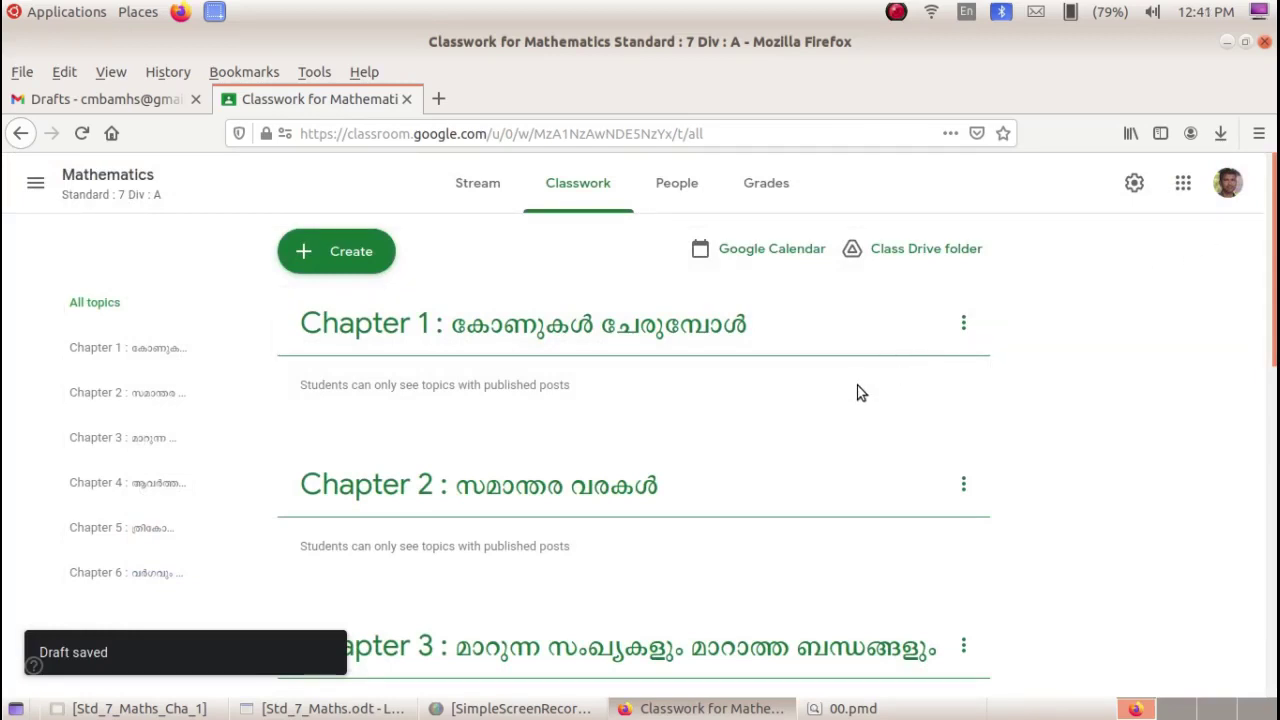
# Step: Move the material "5.1.4 മറ്റൊരുപകുതി" to the end of the Chapter 5 list, below 5.1.3
pyautogui.scroll(-5, 738, 380)
pyautogui.scroll(-7, 738, 380)
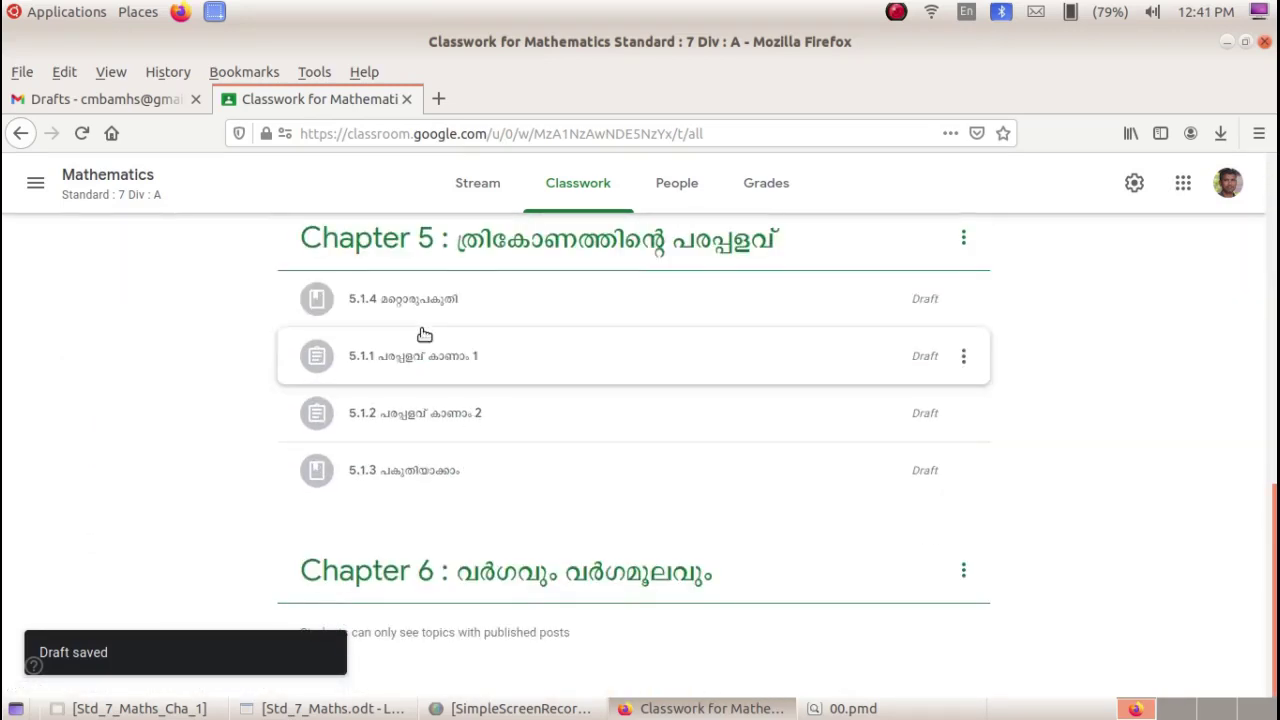
pyautogui.moveTo(450, 302); pyautogui.dragTo(466, 534)
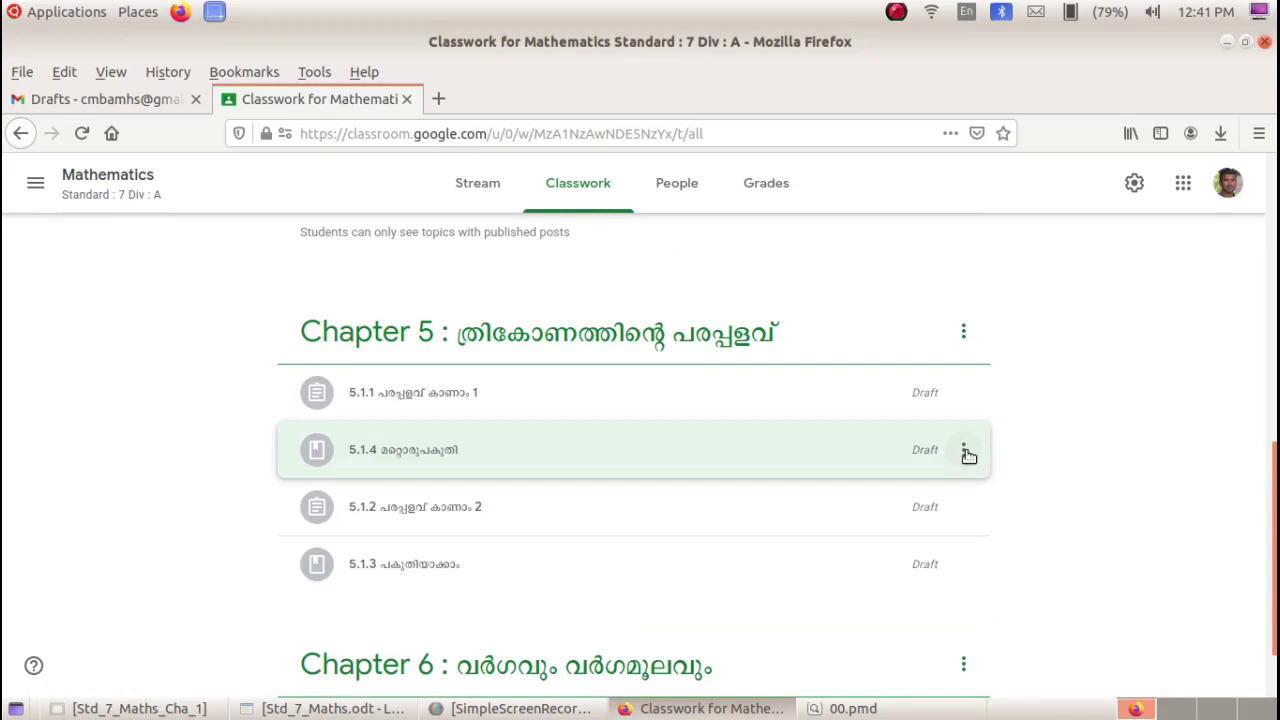
pyautogui.click(967, 453)
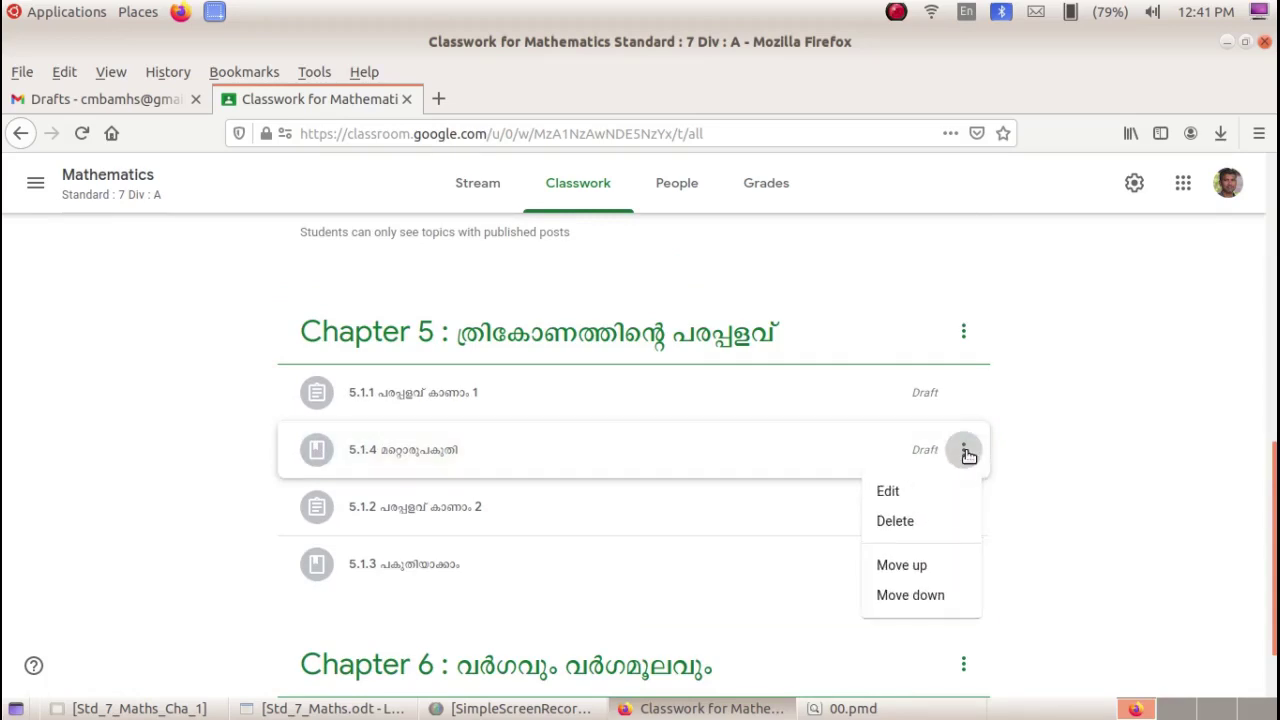
pyautogui.click(940, 596)
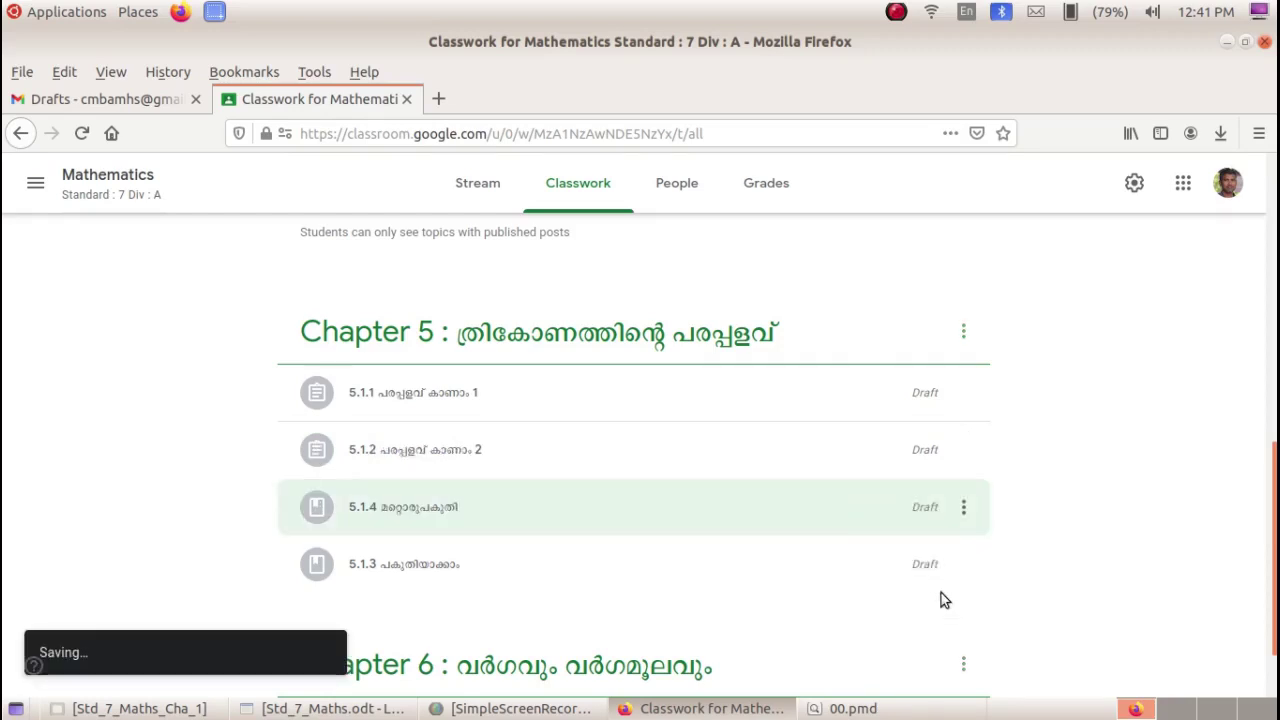
pyautogui.click(965, 512)
pyautogui.click(940, 652)
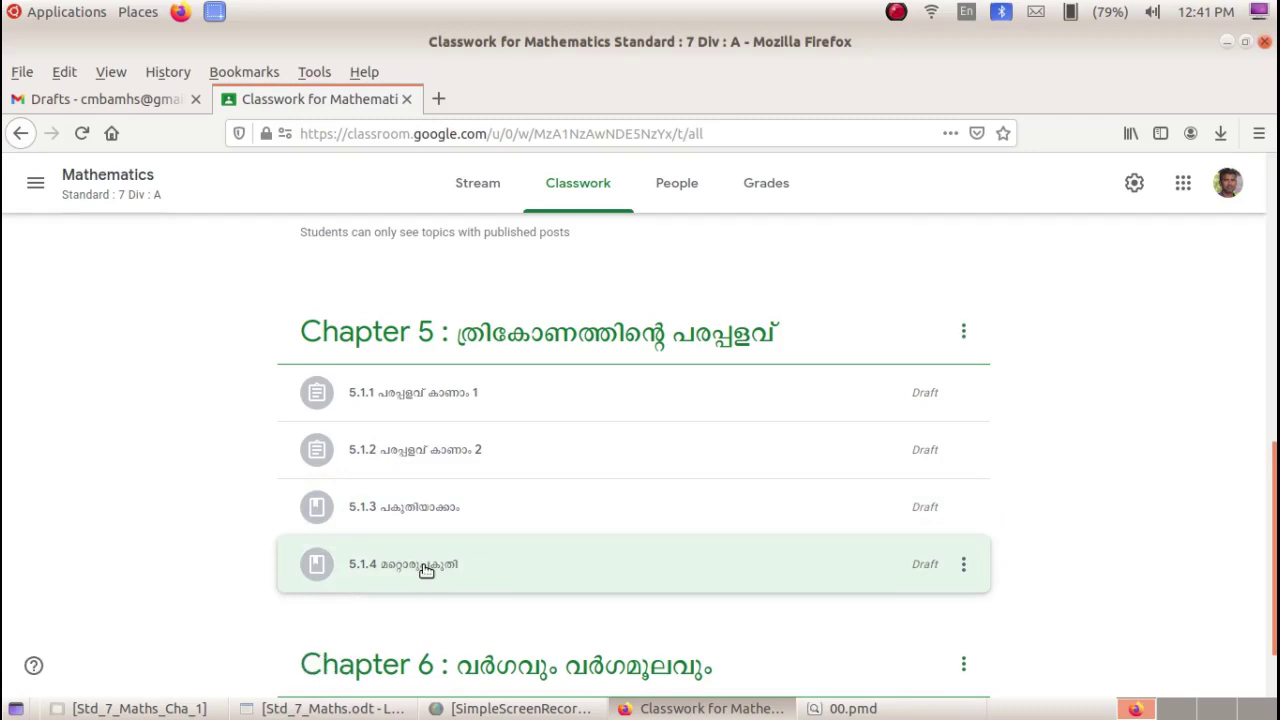
# Step: Edit the 5.1.4 material and add the description line "അതിന് ശേഷം താഴെയുള്ള ലിങ്കിൽ നൽകിയ വീഡിയോ കാണുക."
pyautogui.click(961, 566)
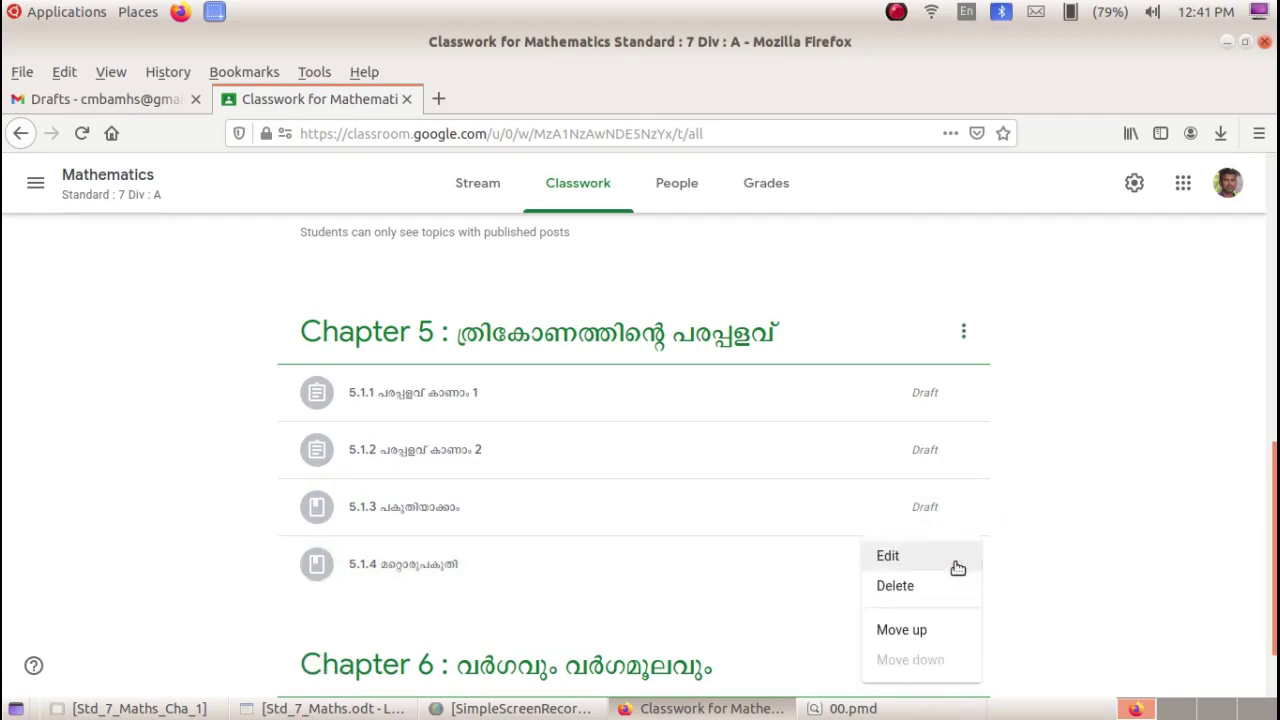
pyautogui.click(943, 562)
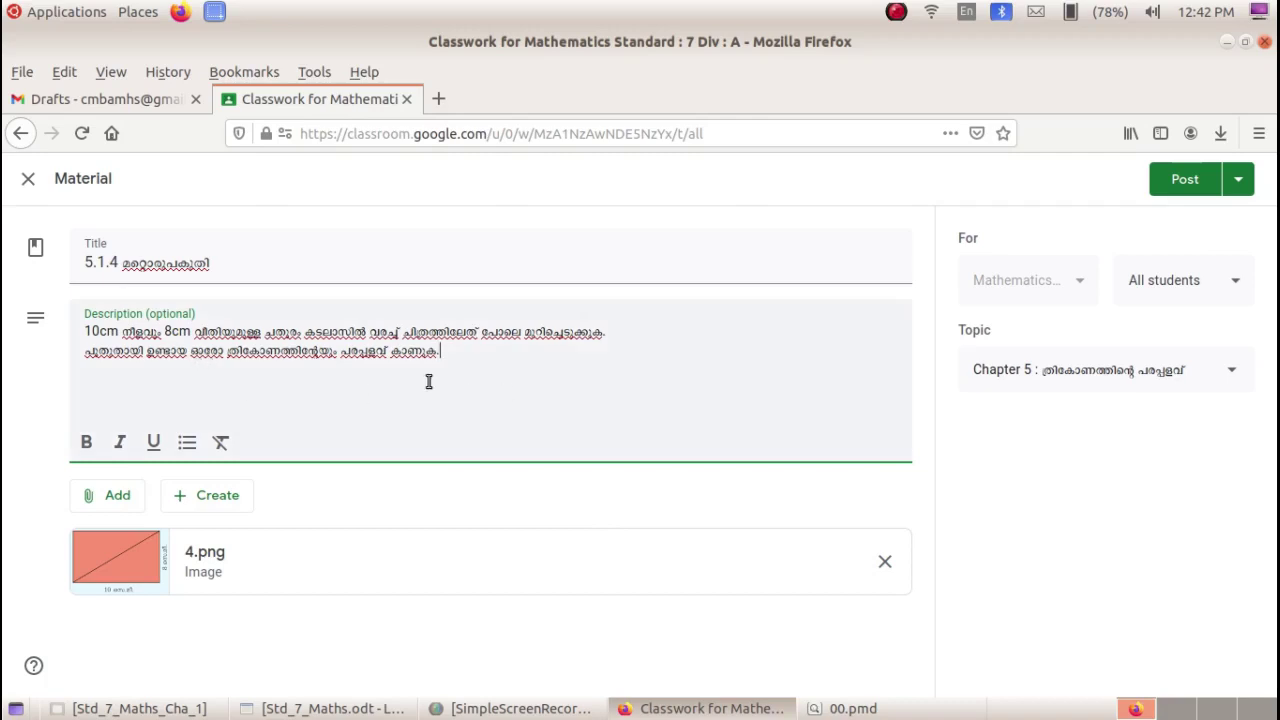
pyautogui.press('Return')
pyautogui.write('അതിന് ശേഷം താഴെയുള്ള ലിങ്കിൽ നൽകിയ വീഡിയോ കാണുക.')
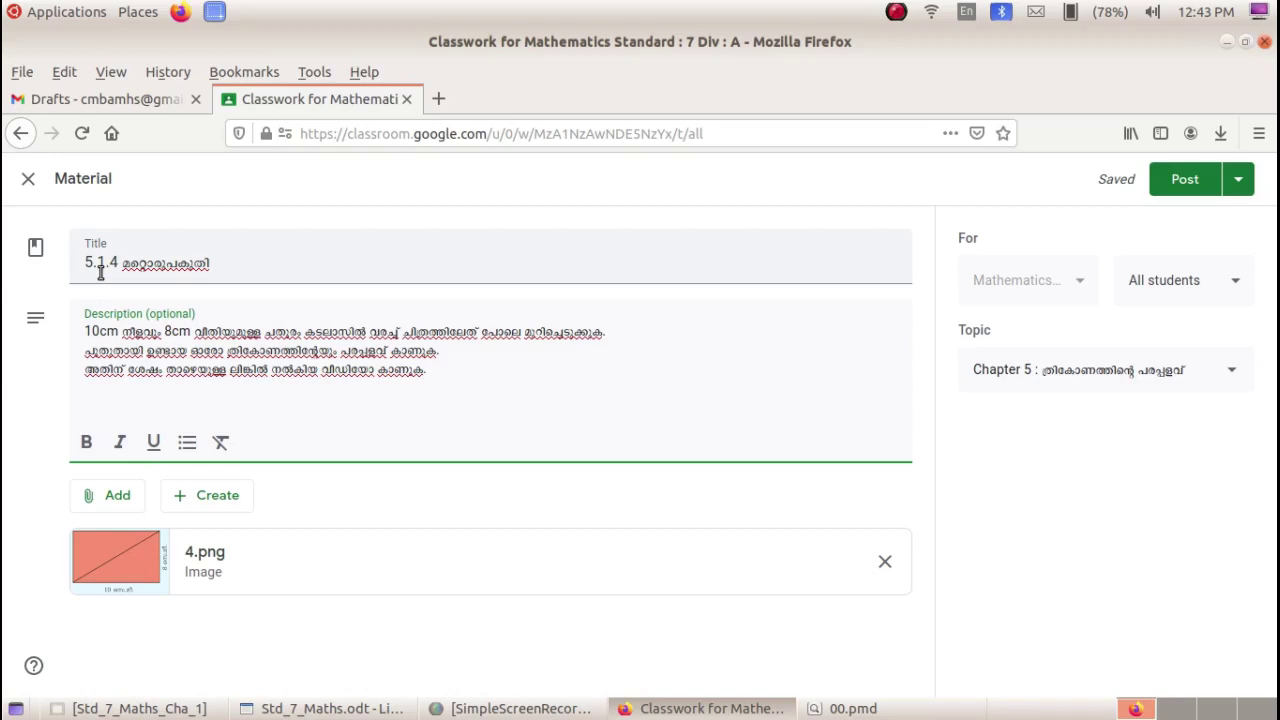
pyautogui.click(119, 497)
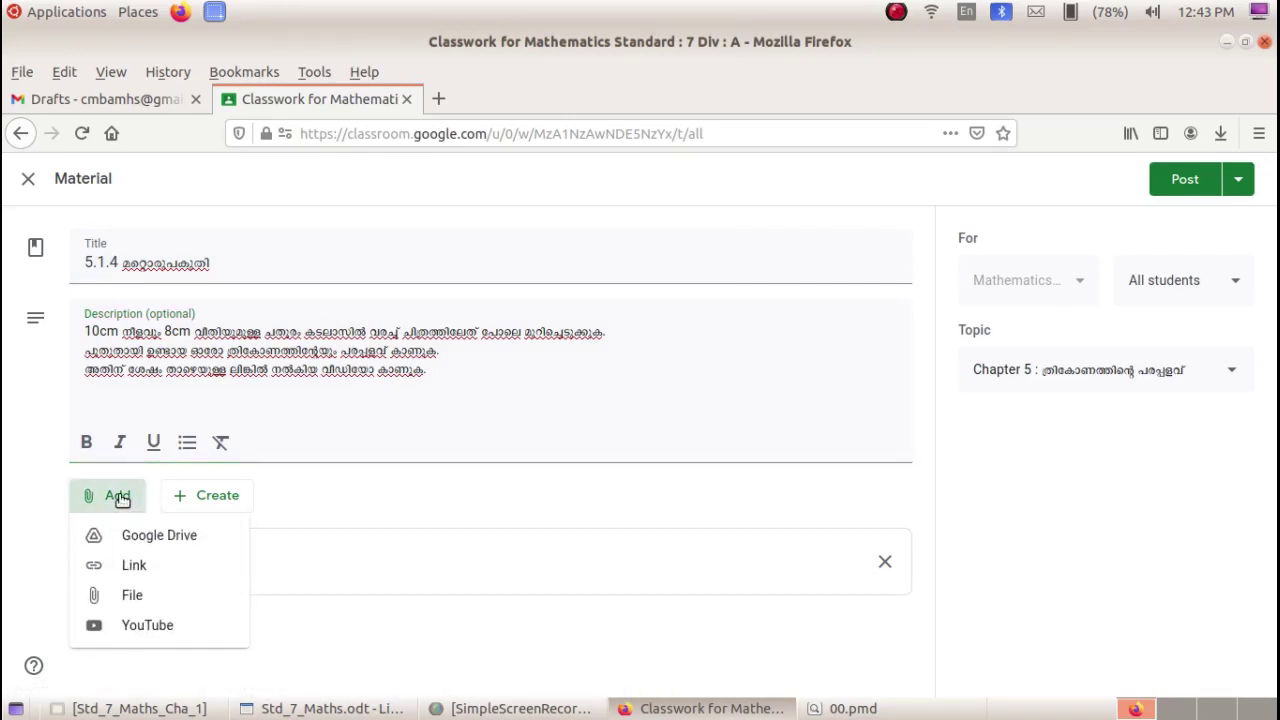
pyautogui.click(175, 565)
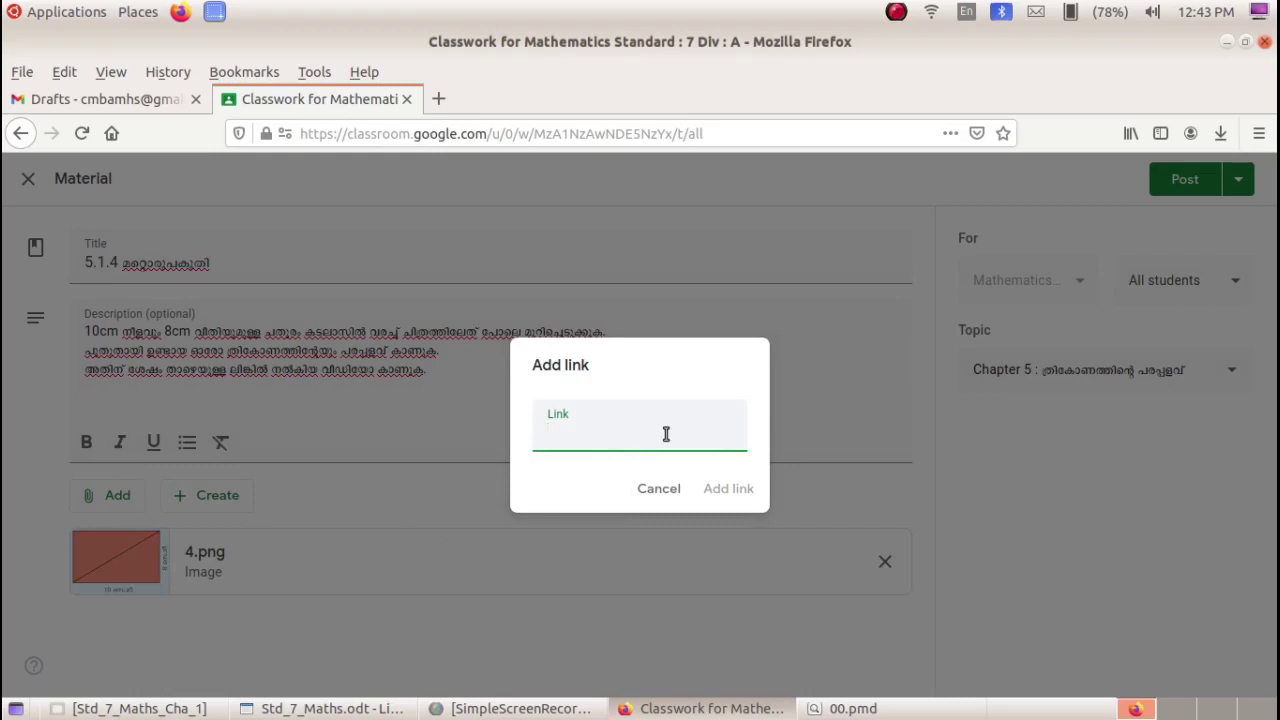
pyautogui.write('https://youtu.be/M3OzVD74NUs')
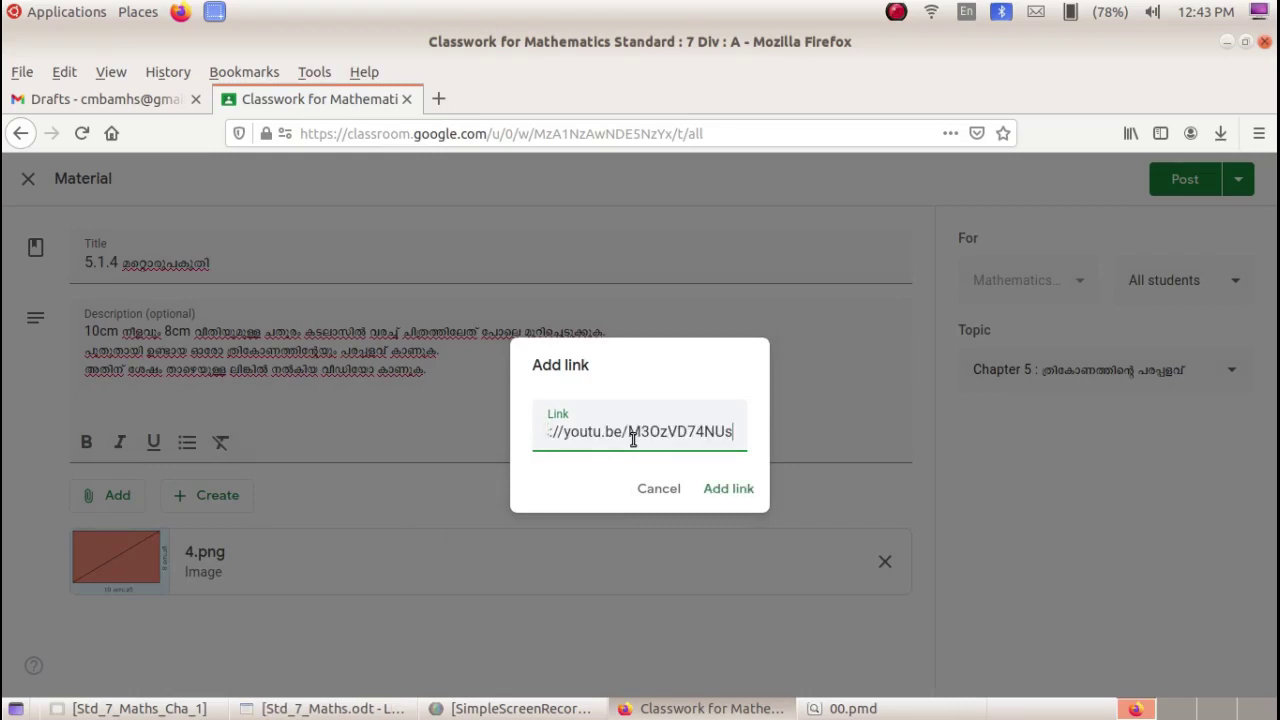
pyautogui.click(728, 488)
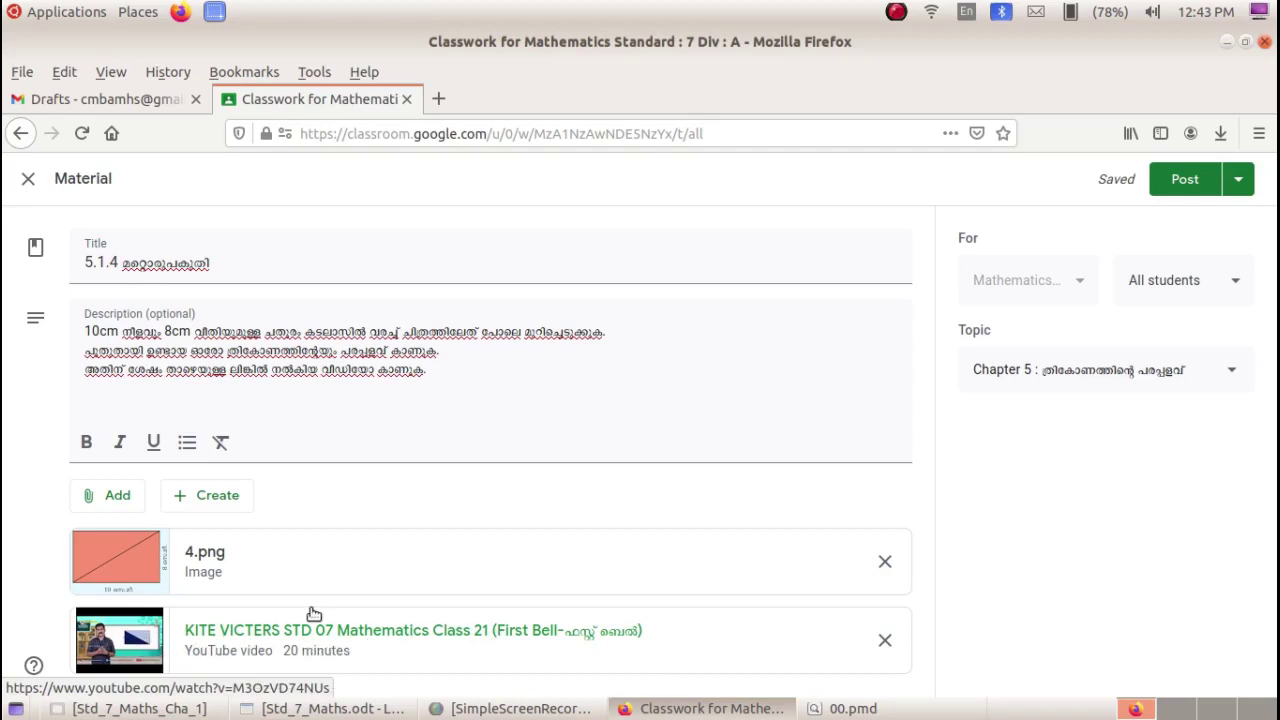
pyautogui.click(1238, 179)
pyautogui.click(1205, 242)
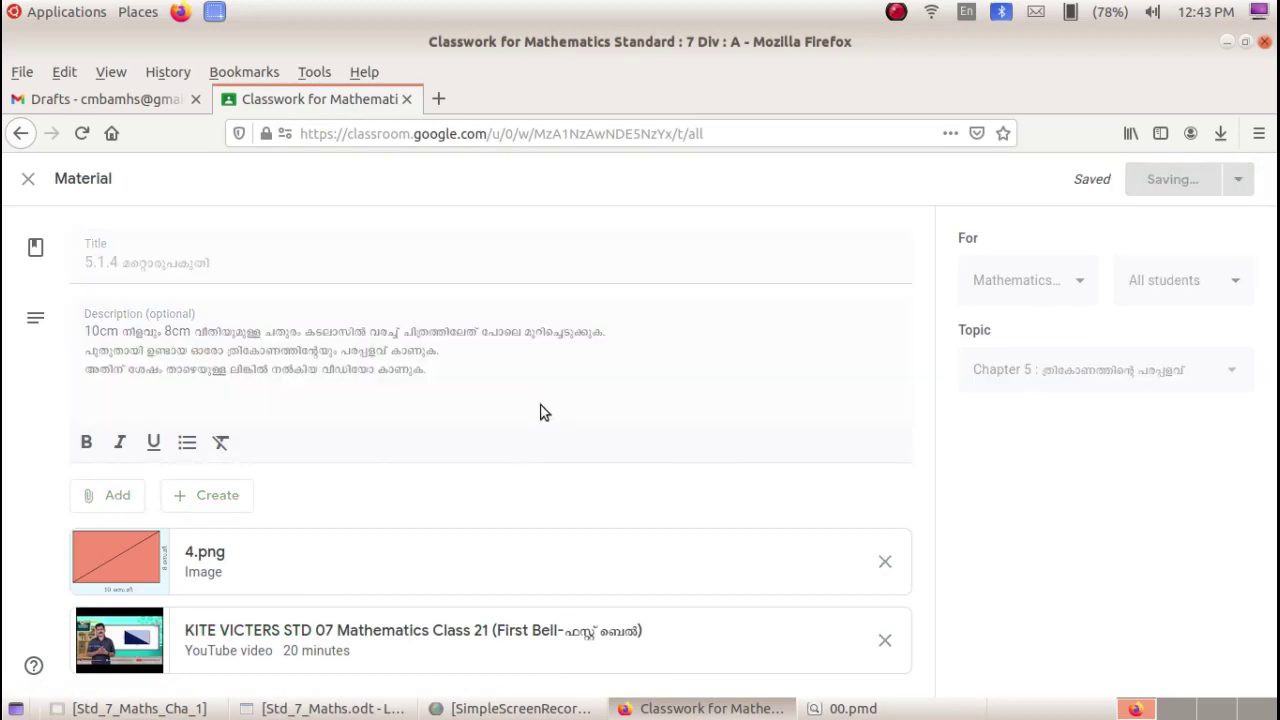
# Step: Switch to the textbook PDF and read pages 68 to 70 for the activity and exercise that follow "മറ്റൊരു പകുതി"
pyautogui.click(891, 712)
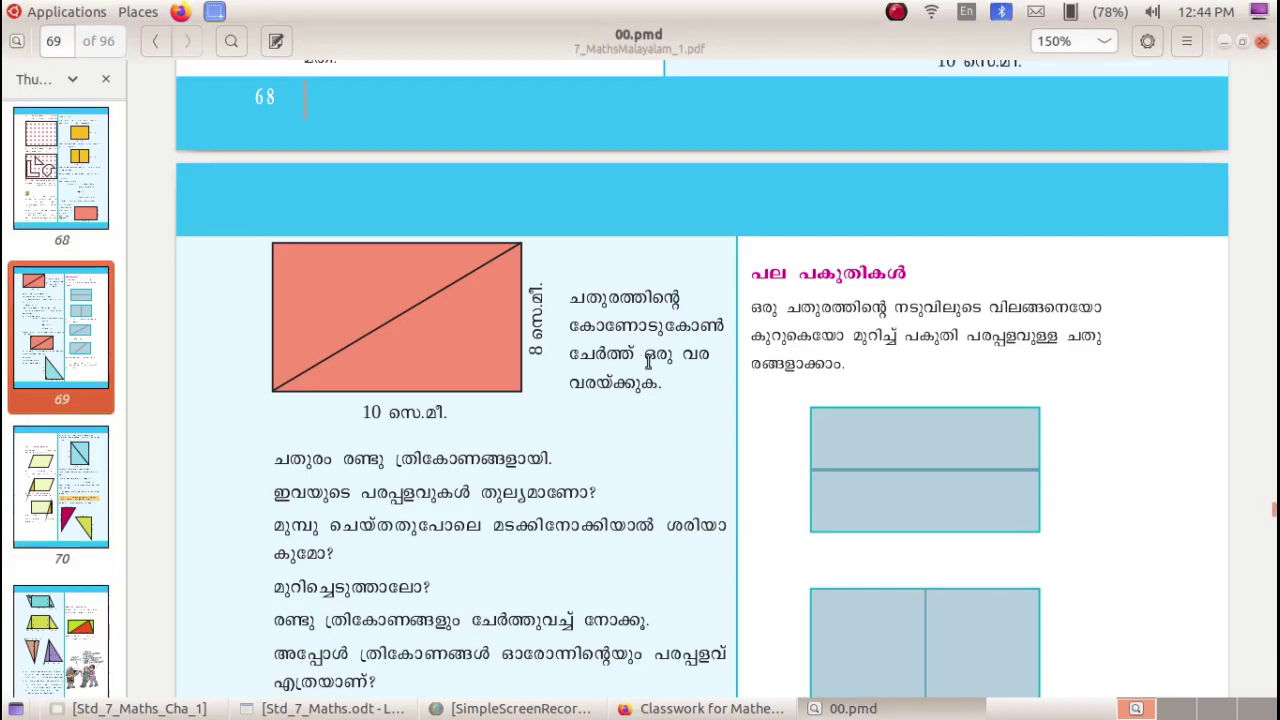
pyautogui.scroll(-3, 648, 362)
pyautogui.scroll(8, 646, 360)
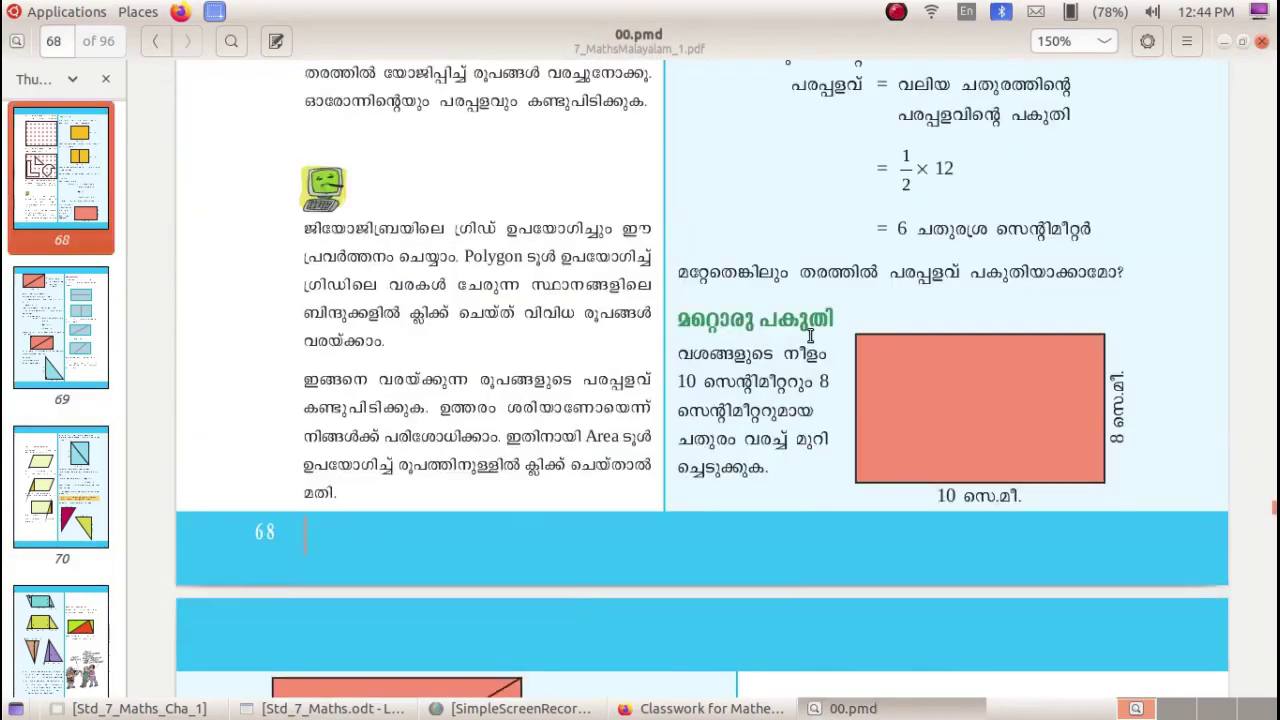
pyautogui.scroll(-5, 623, 366)
pyautogui.scroll(-2, 460, 305)
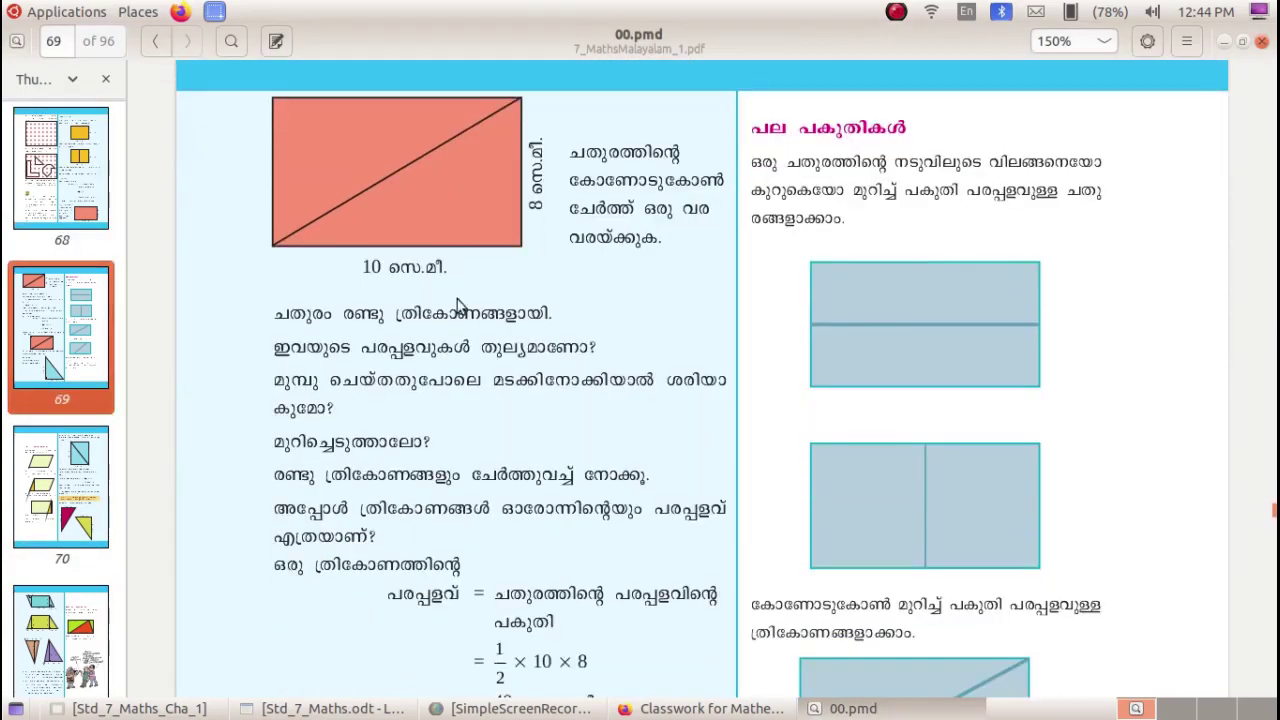
pyautogui.scroll(-5, 548, 296)
pyautogui.scroll(-1, 440, 328)
pyautogui.scroll(3, 440, 328)
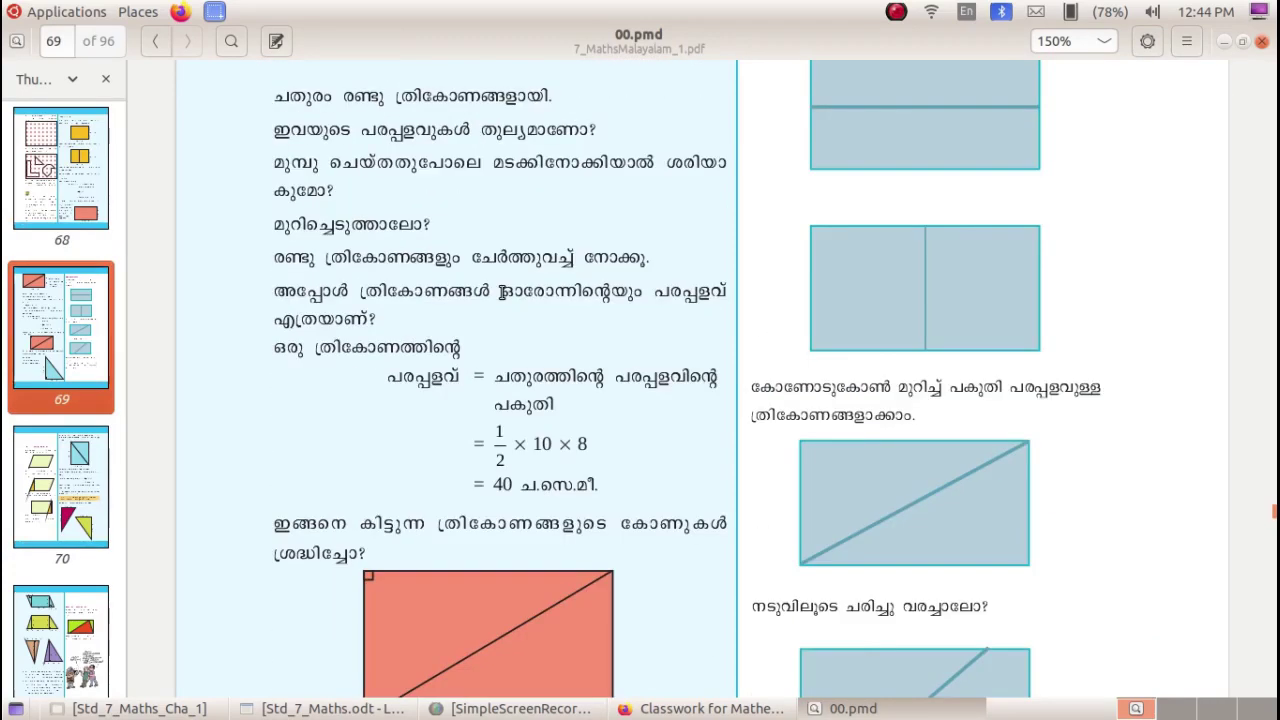
pyautogui.scroll(-15, 875, 261)
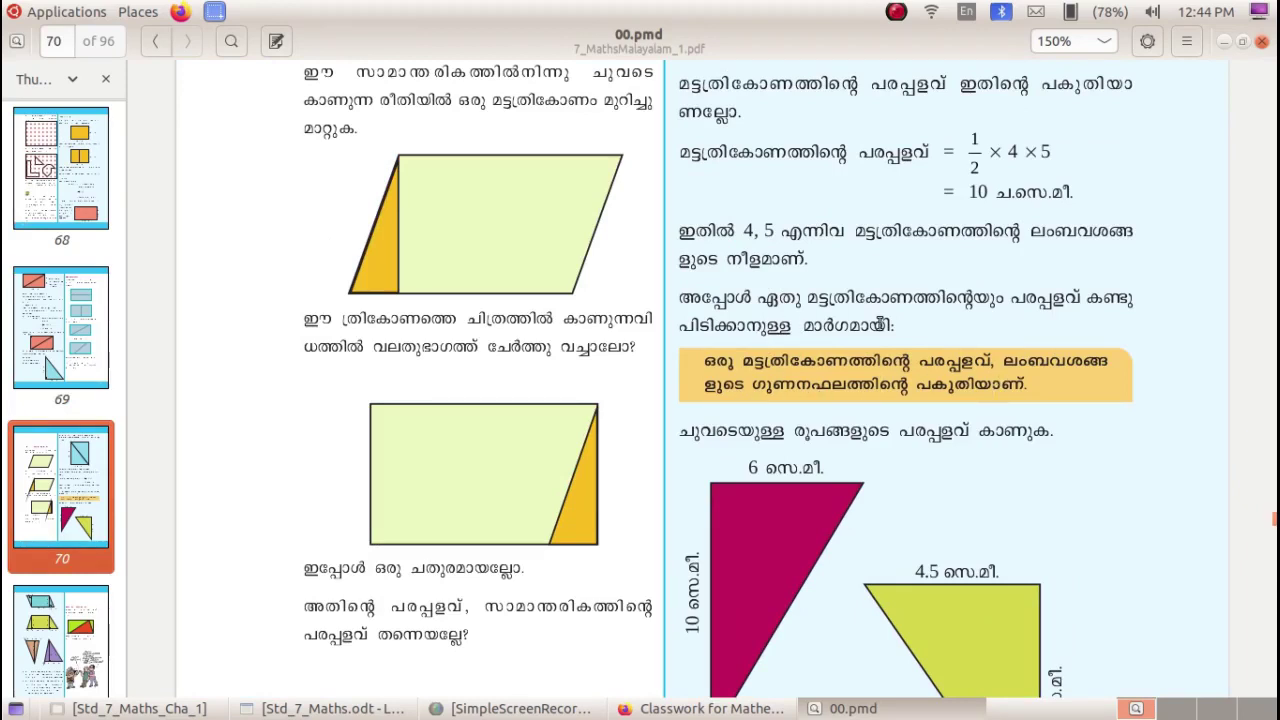
pyautogui.scroll(-3, 880, 325)
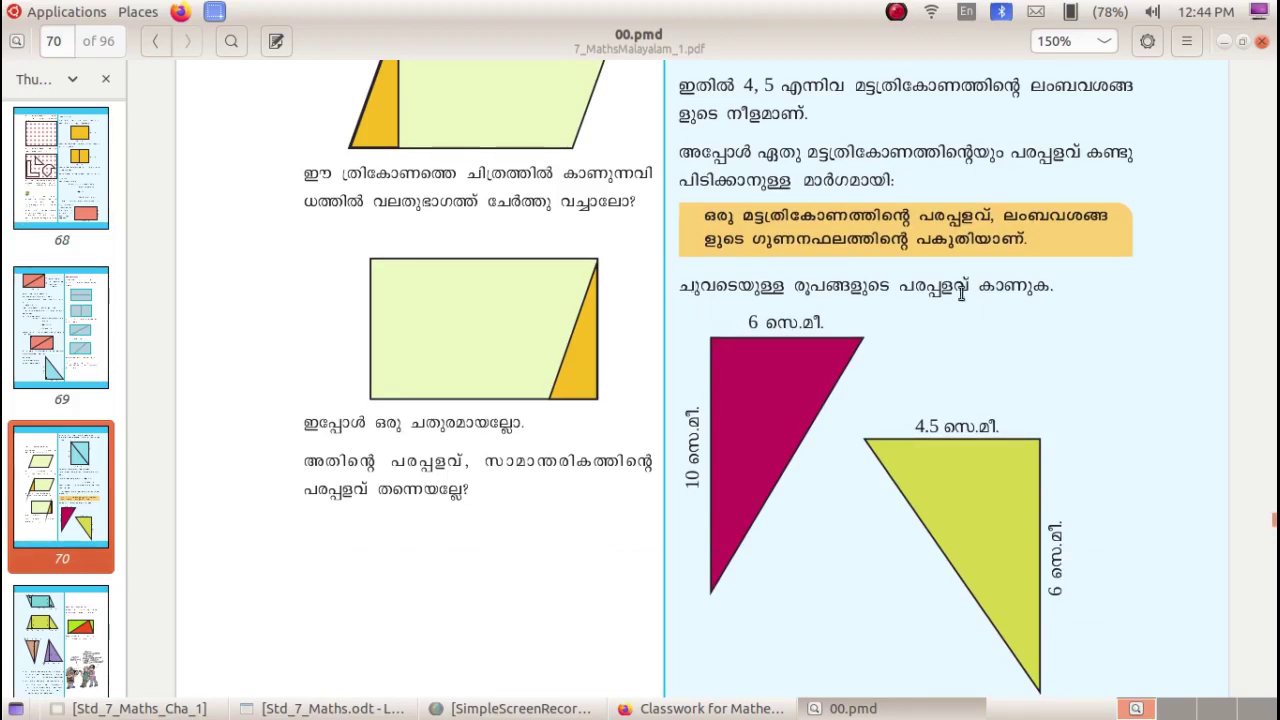
pyautogui.scroll(-3, 960, 290)
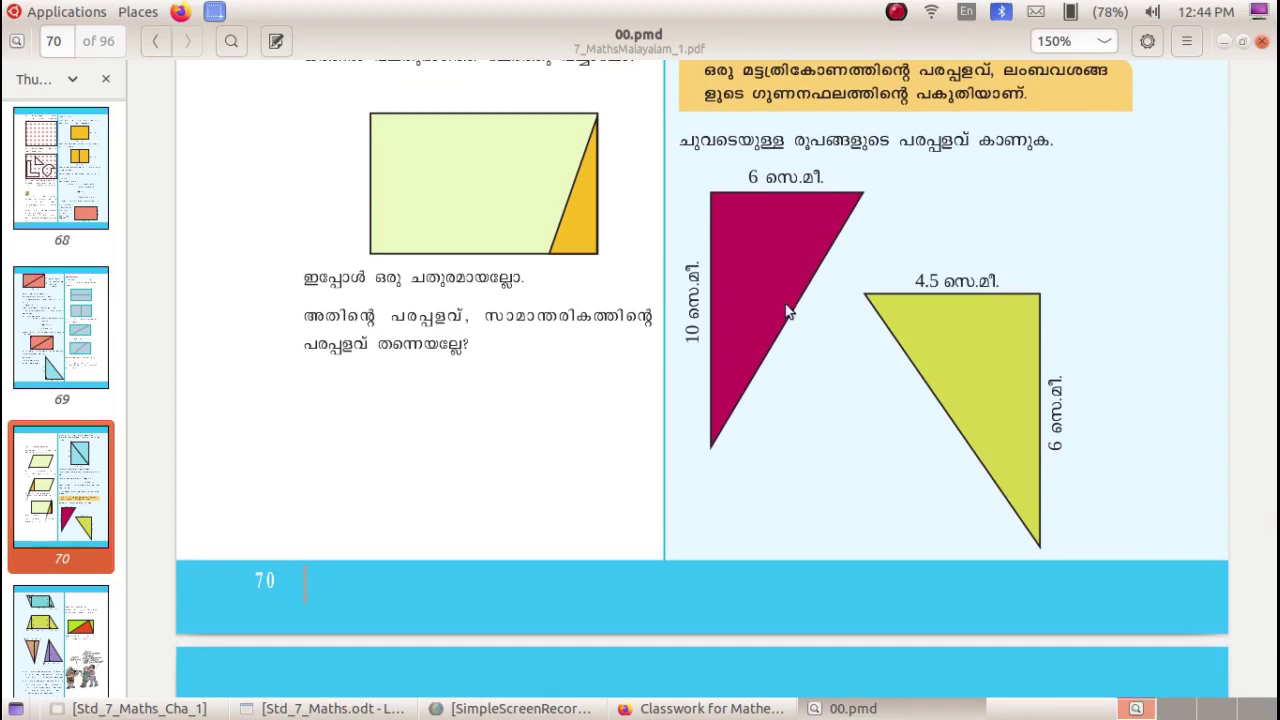
# Step: Return to the Mathematics classwork in Google Classroom and create a question titled "5.1.5 ചോദ്യം 1"
pyautogui.click(752, 700)
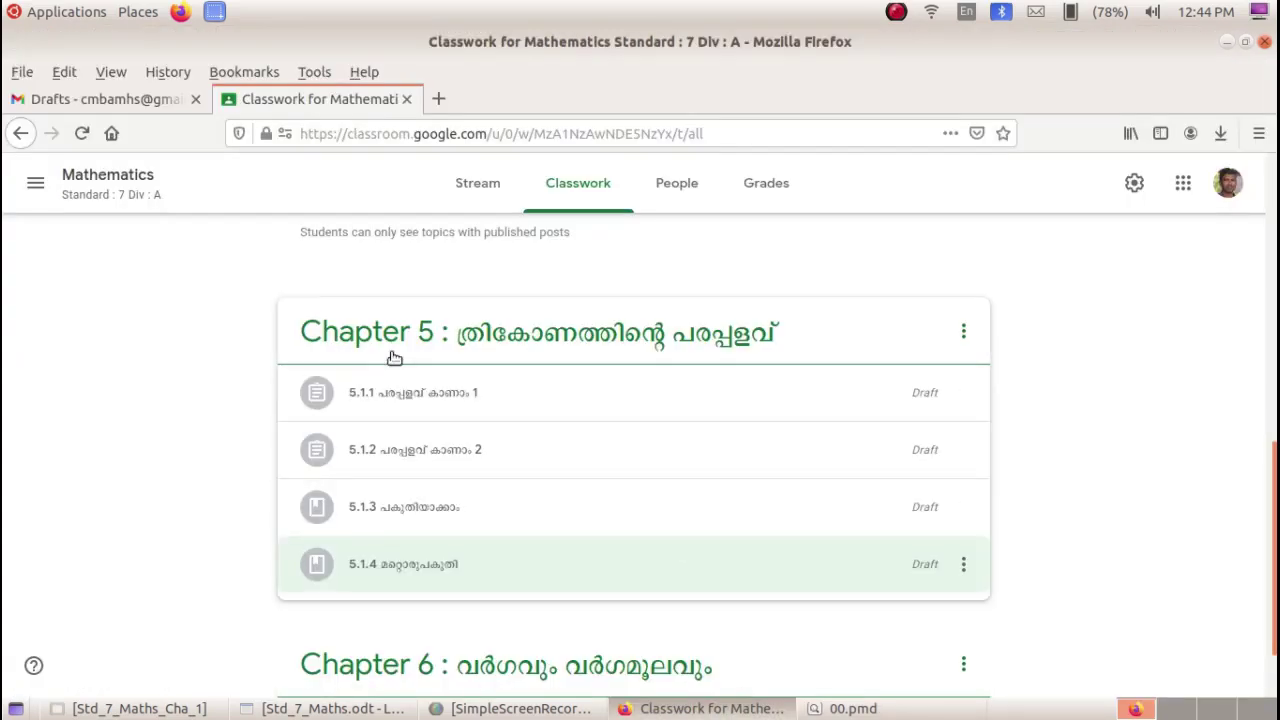
pyautogui.scroll(5, 411, 375)
pyautogui.scroll(5, 373, 349)
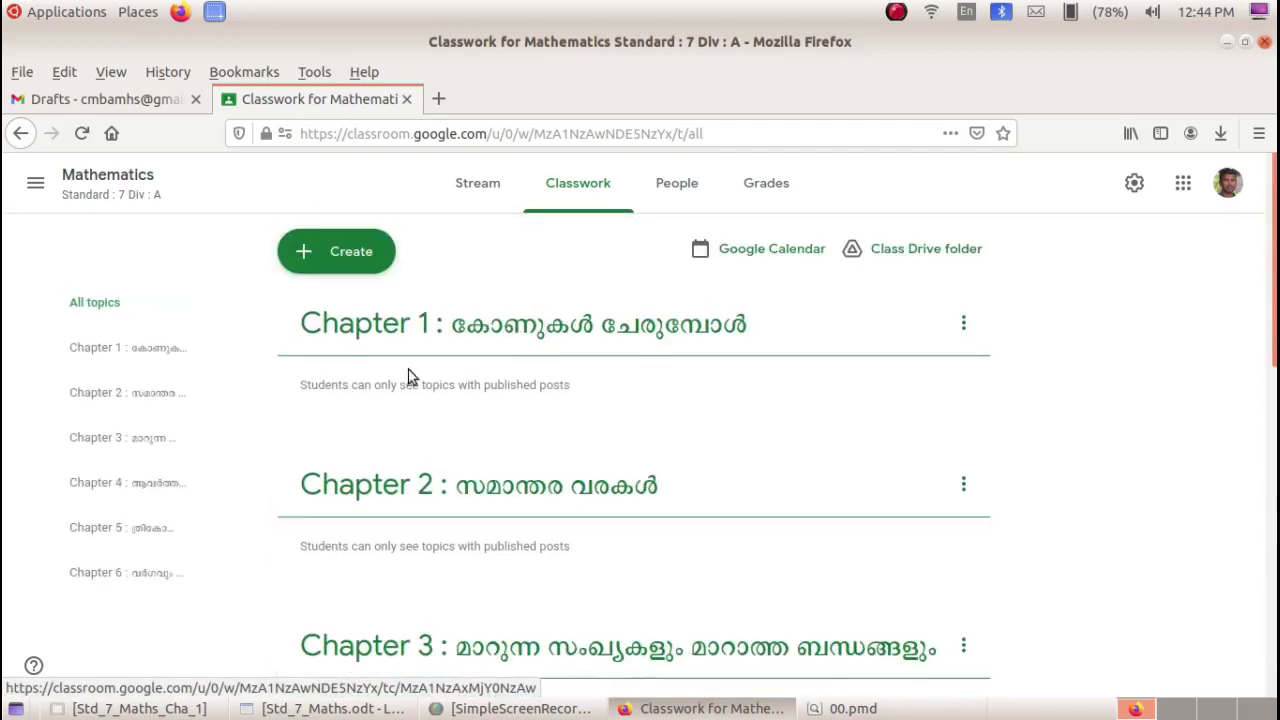
pyautogui.click(345, 256)
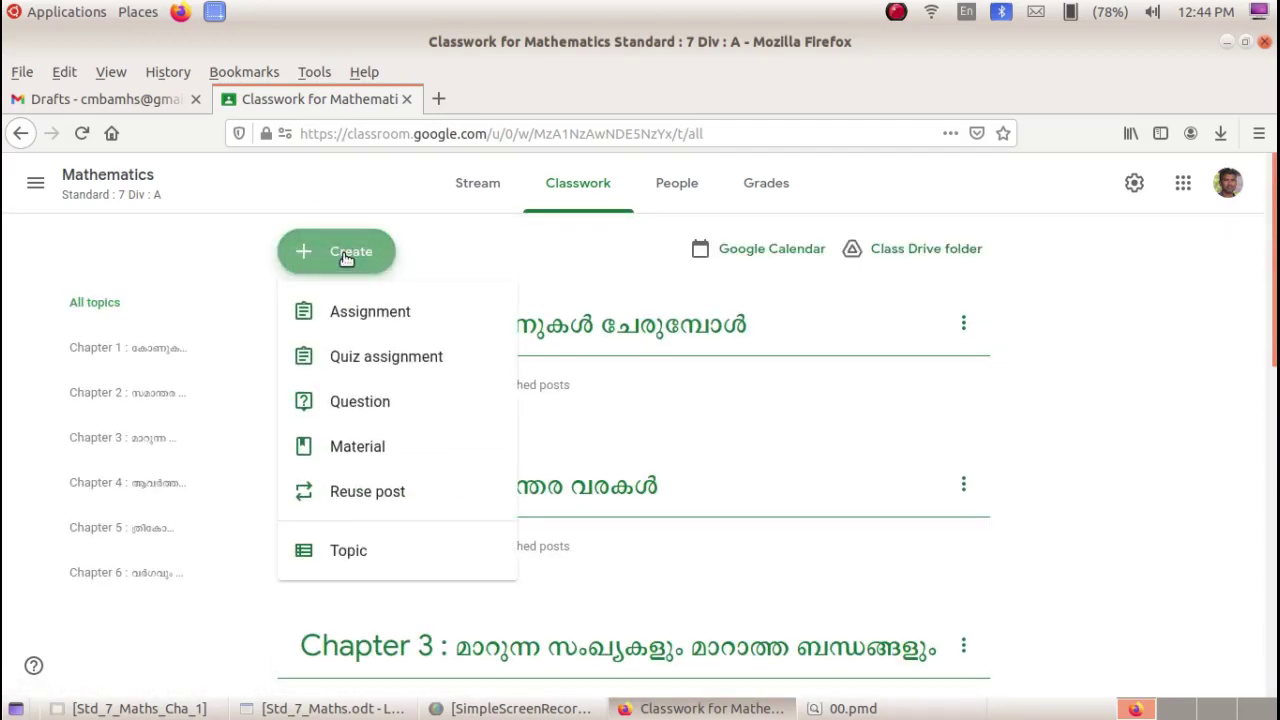
pyautogui.click(405, 408)
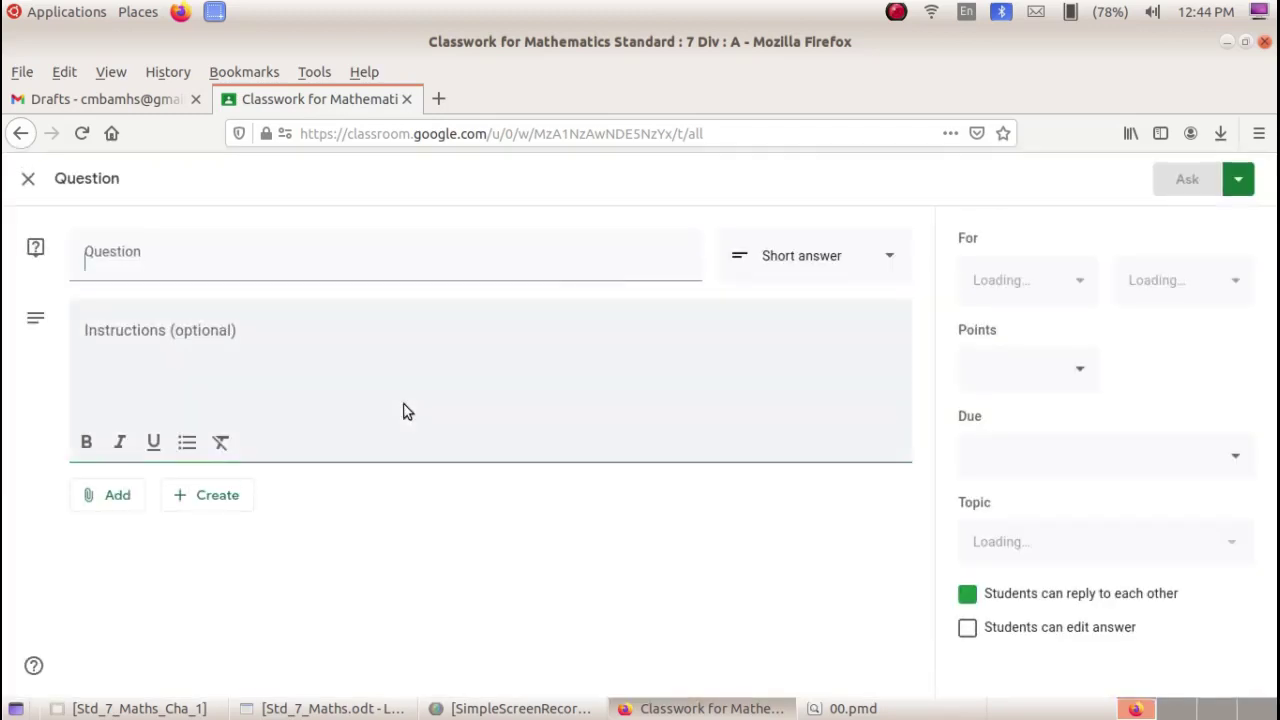
pyautogui.write('5.1. ചോദ്യം 1')
pyautogui.click(113, 263)
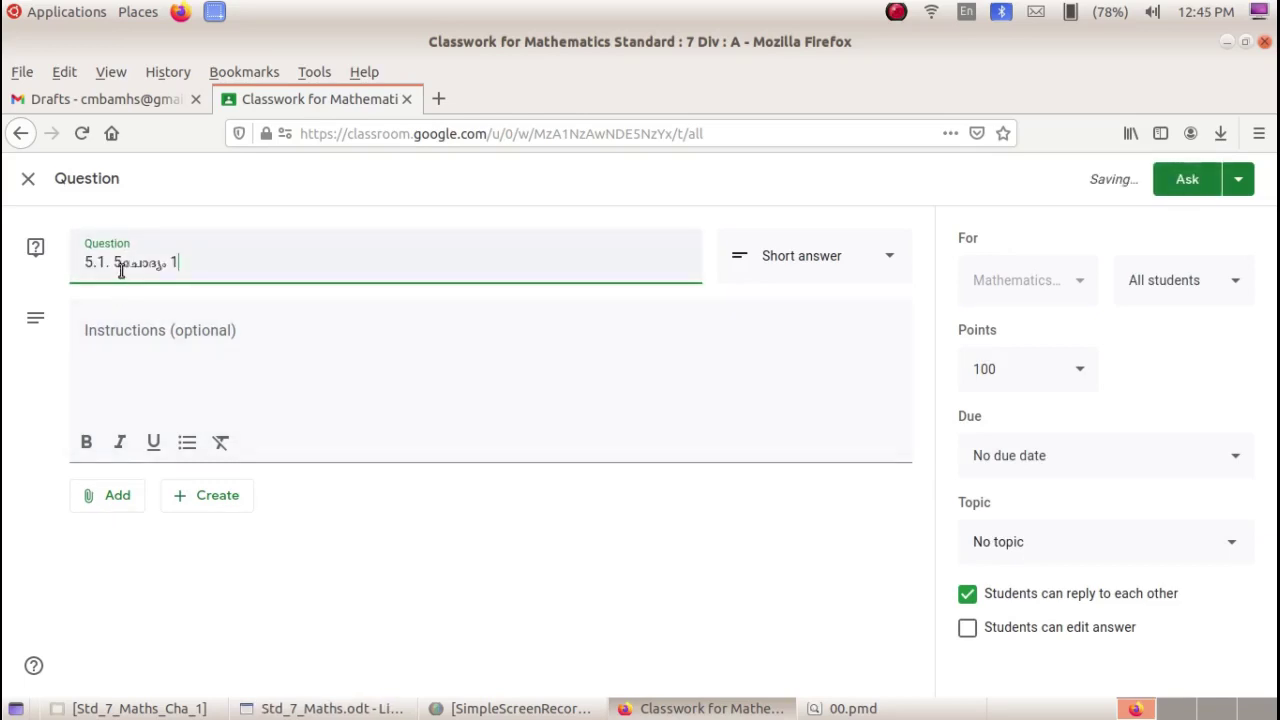
pyautogui.press('BackSpace')
pyautogui.click(119, 263)
pyautogui.click(242, 331)
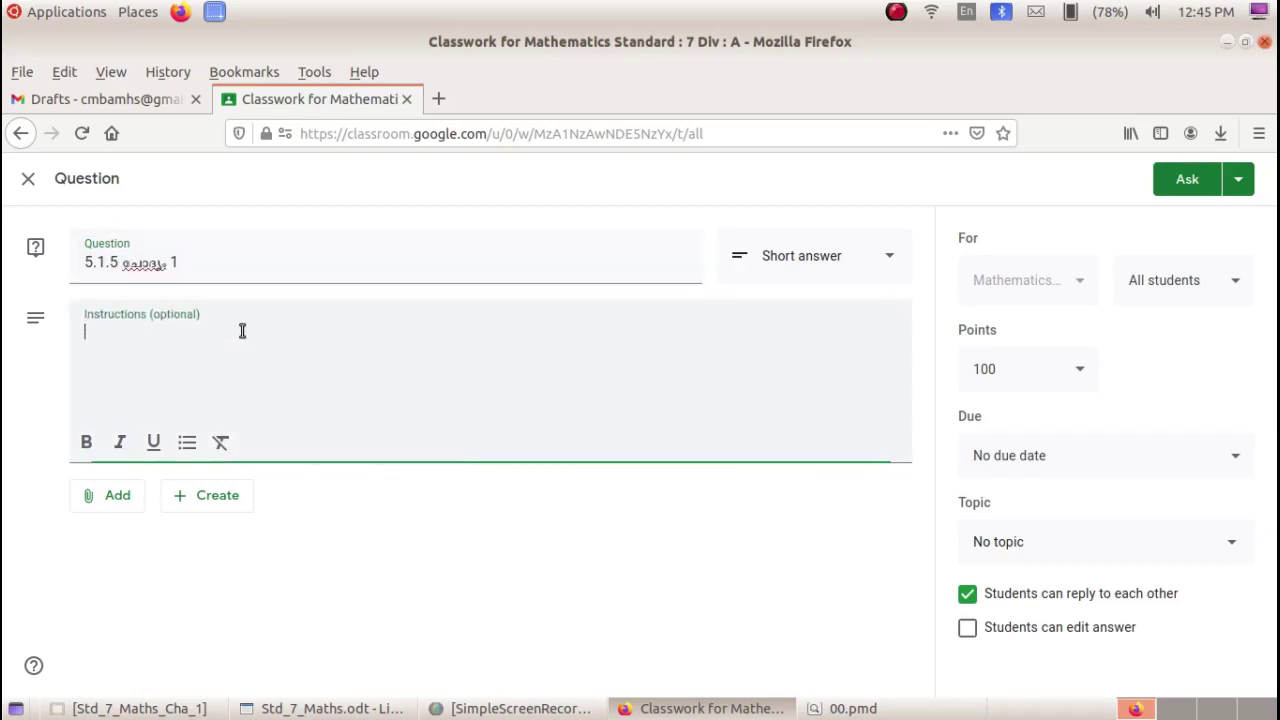
# Step: Switch to the textbook PDF and capture an area screenshot of the two-triangle exercise on page 70, including its instruction line
pyautogui.hotkey('alt', 'Tab')
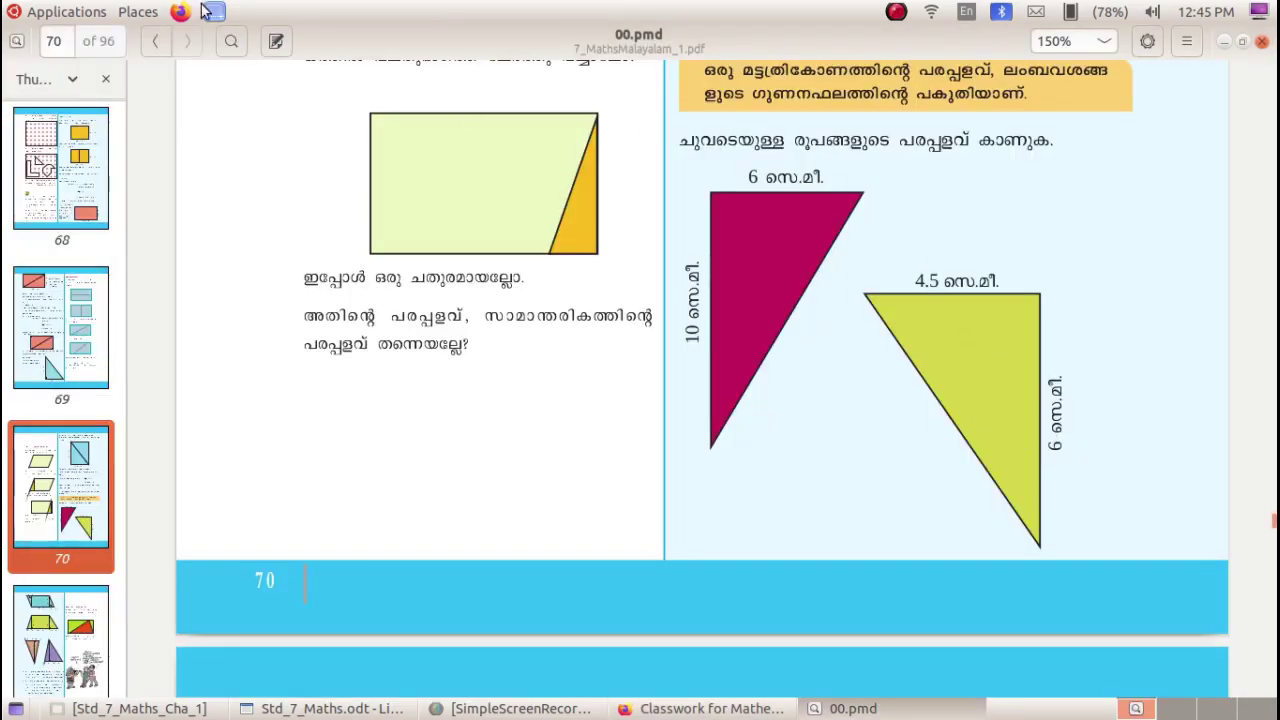
pyautogui.click(95, 12)
pyautogui.moveTo(95, 37)
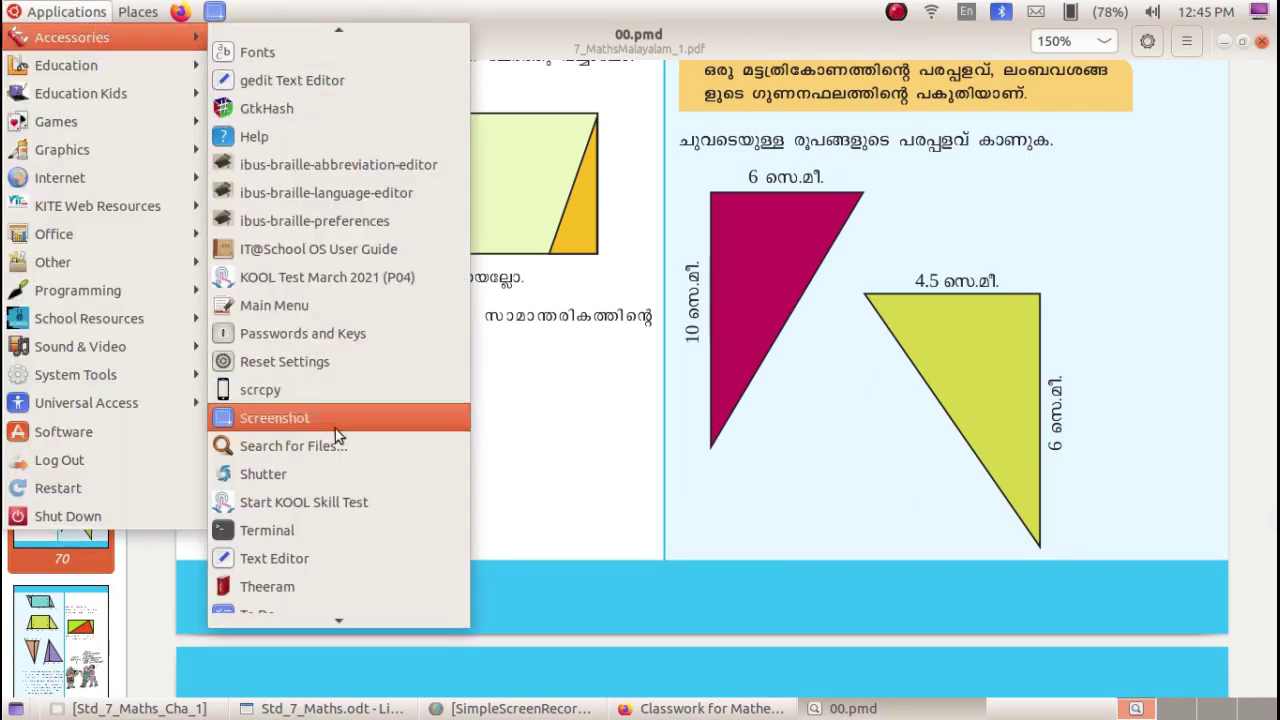
pyautogui.click(376, 417)
pyautogui.click(563, 323)
pyautogui.click(728, 200)
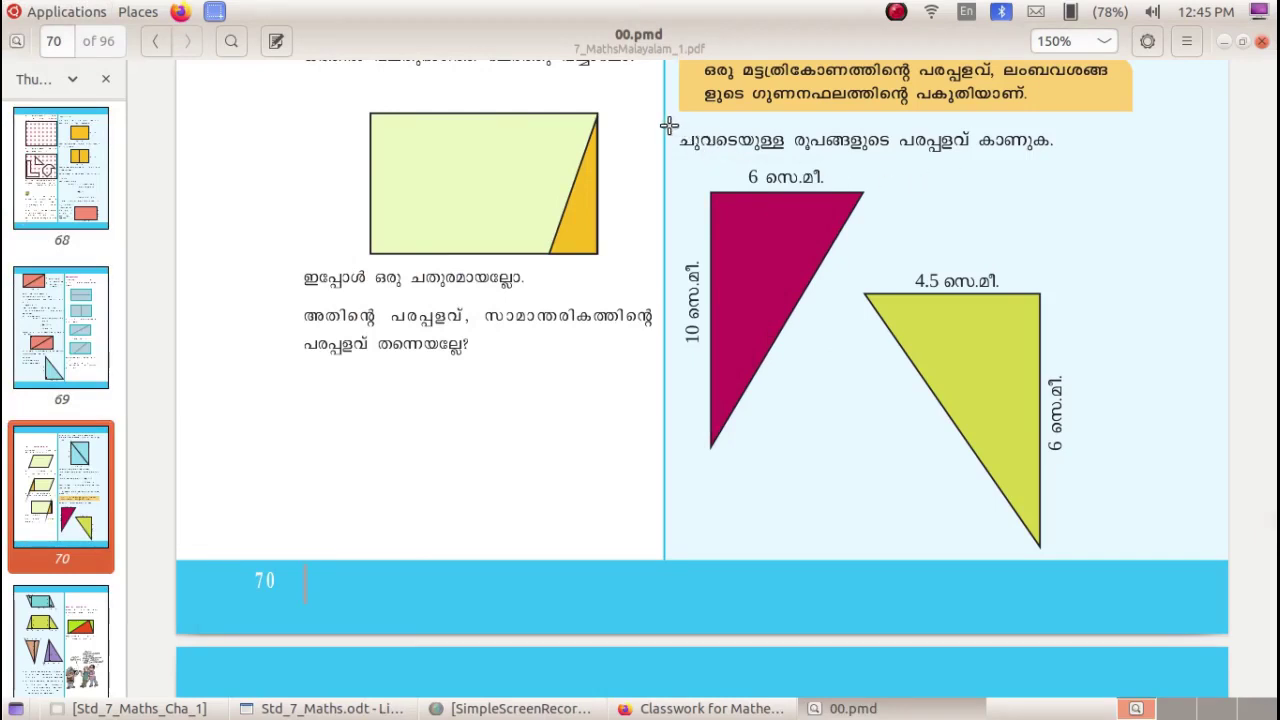
pyautogui.moveTo(670, 122); pyautogui.dragTo(1077, 555)
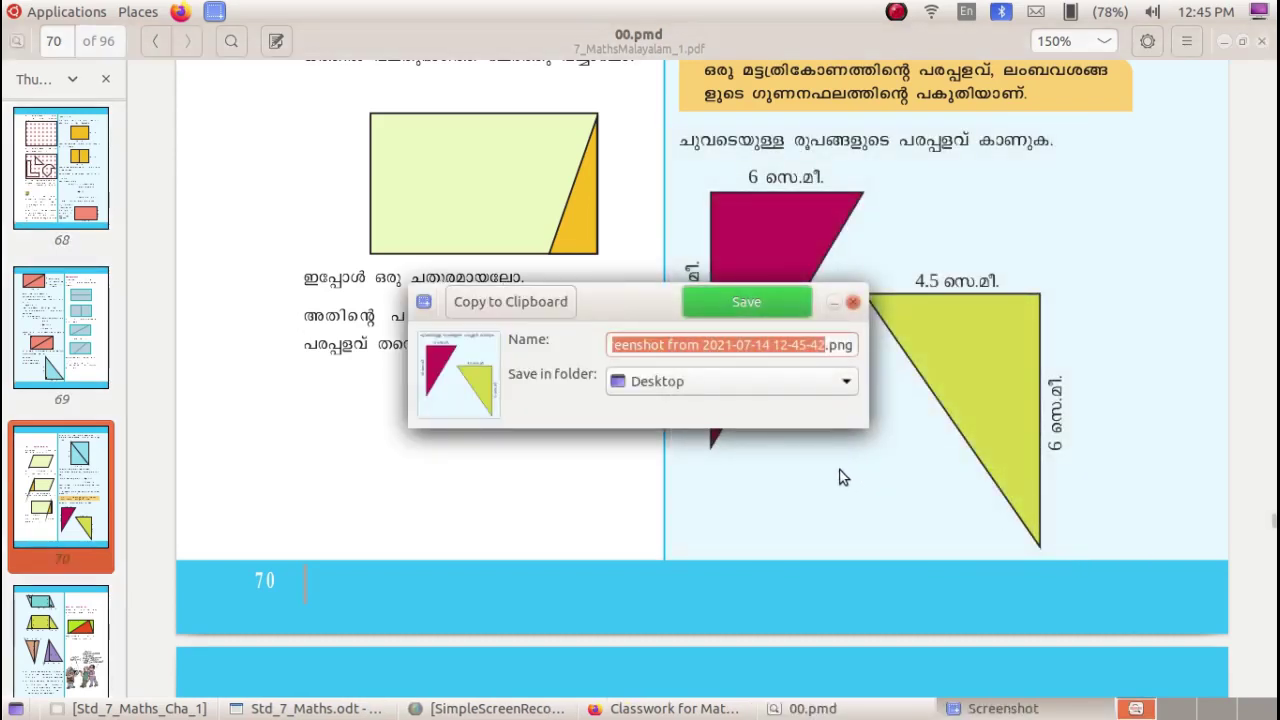
# Step: Check the existing image names in the Desktop folder and save the screenshot there as 5.png
pyautogui.click(138, 12)
pyautogui.click(183, 100)
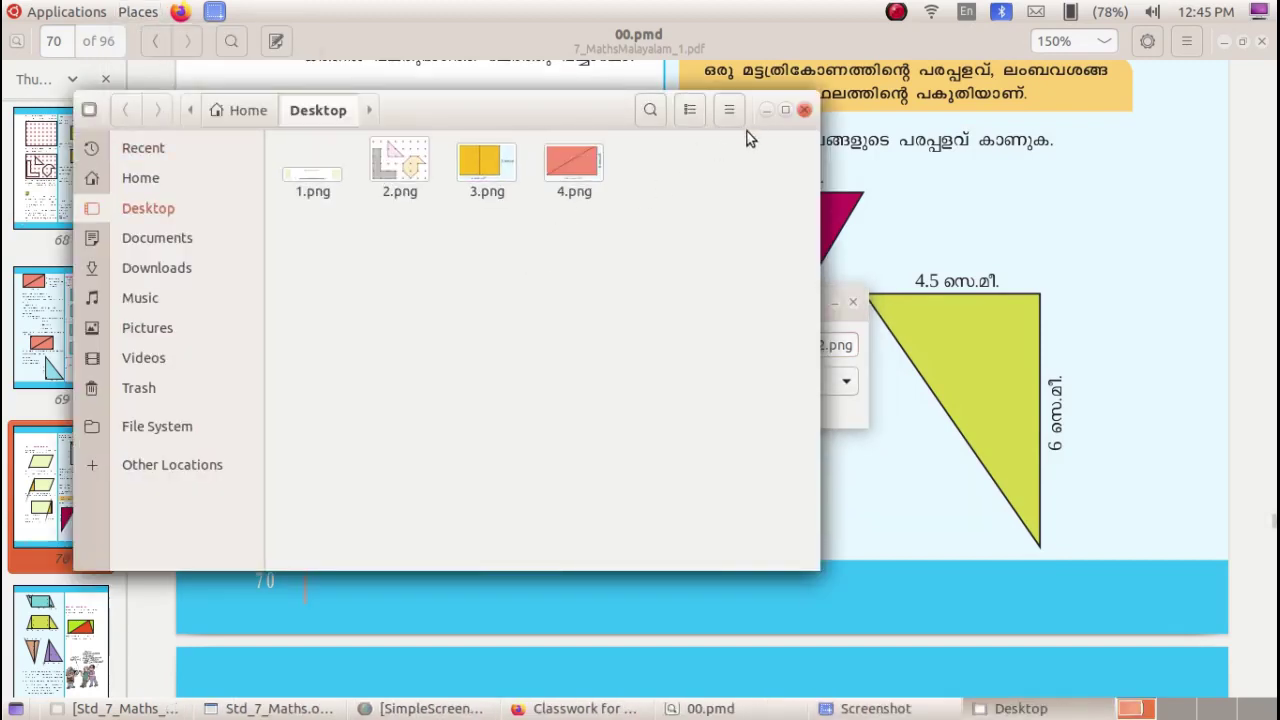
pyautogui.click(804, 110)
pyautogui.write('5')
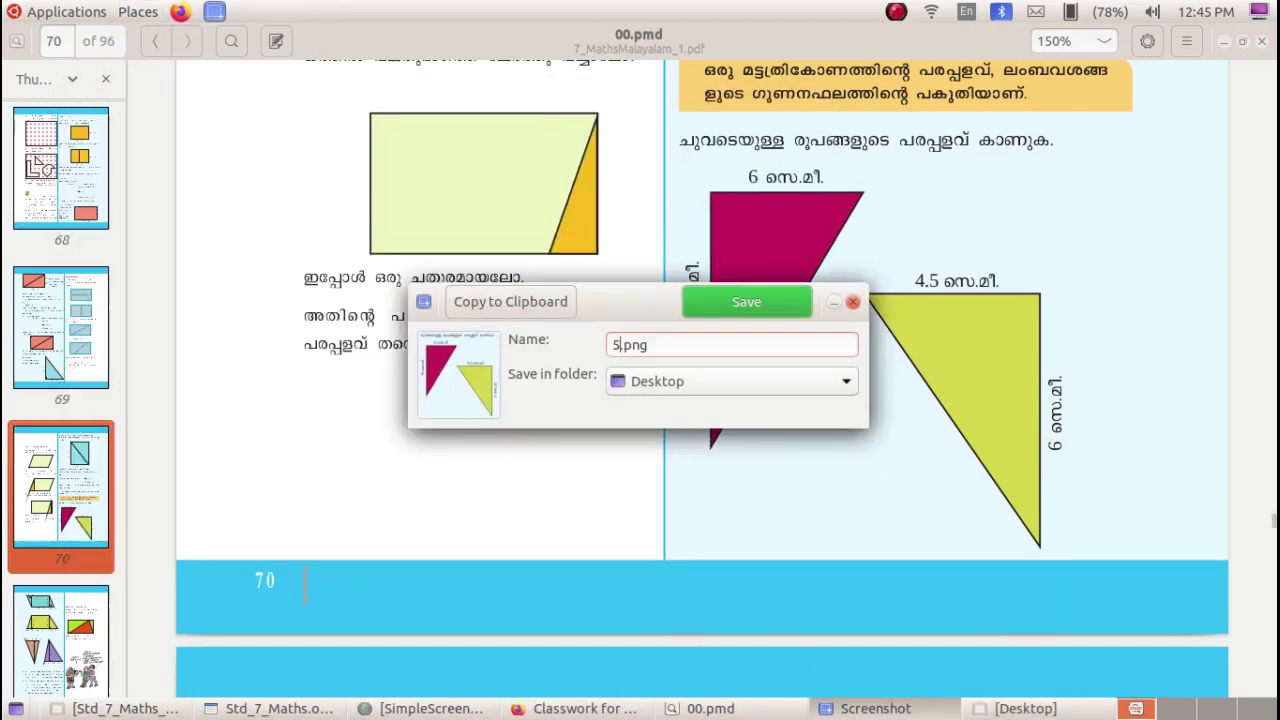
pyautogui.click(766, 305)
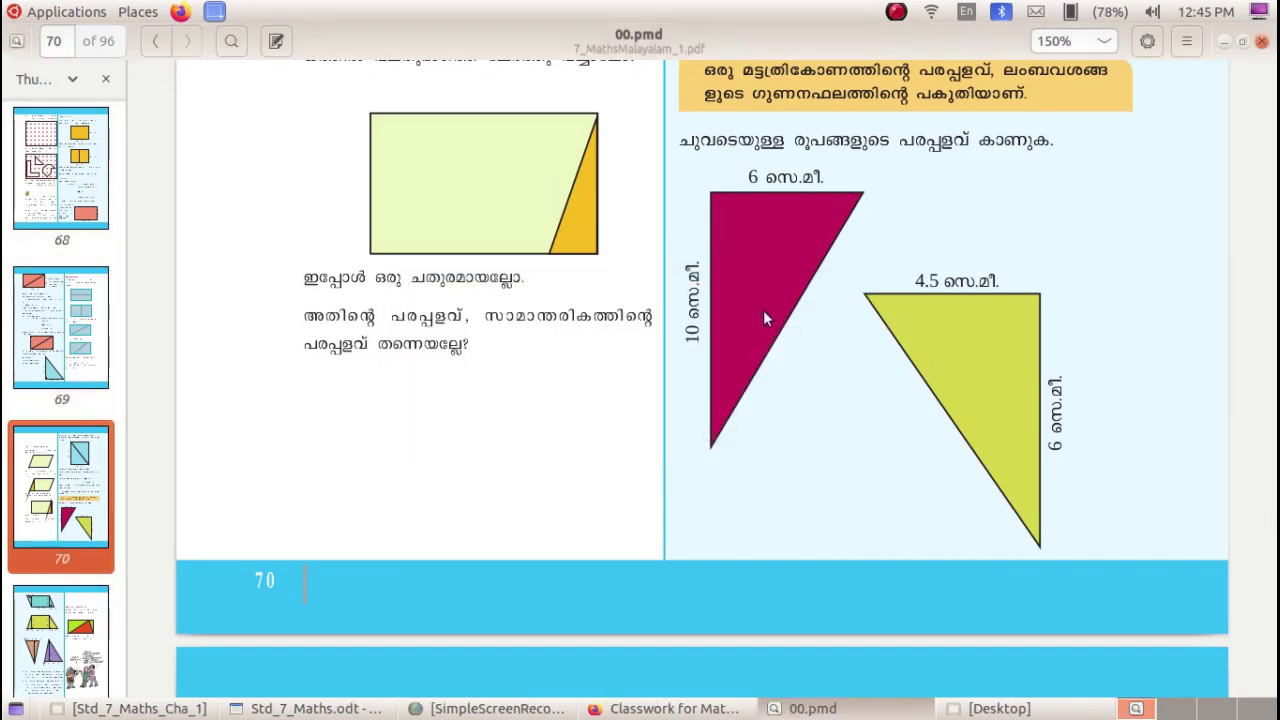
# Step: Return to the 5.1.5 question and enter the instructions "ചുവടെയുള്ള രൂപങ്ങളുടെ പരപ്പളവ് കാണുക."
pyautogui.hotkey('alt', 'Tab')
pyautogui.click(244, 362)
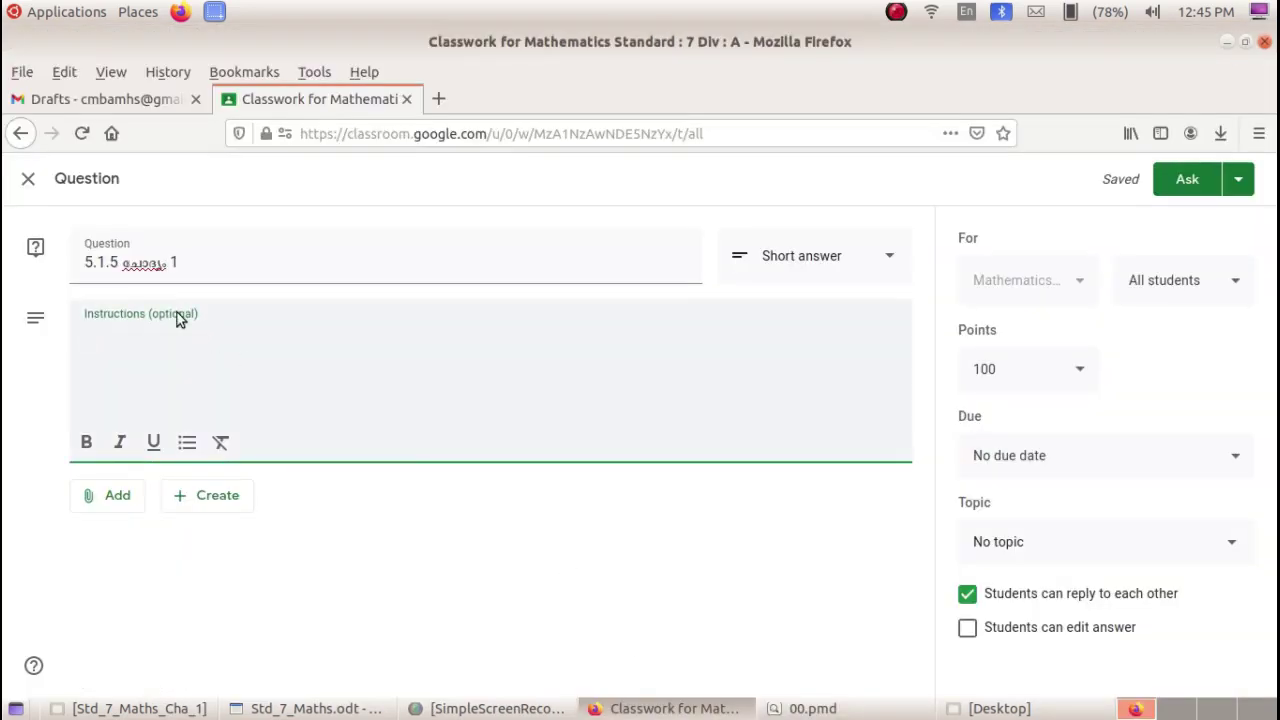
pyautogui.write('ചുവടെയുള്ള രൂപങ്ങളുടെ പരപ്പളവ് കാണുക')
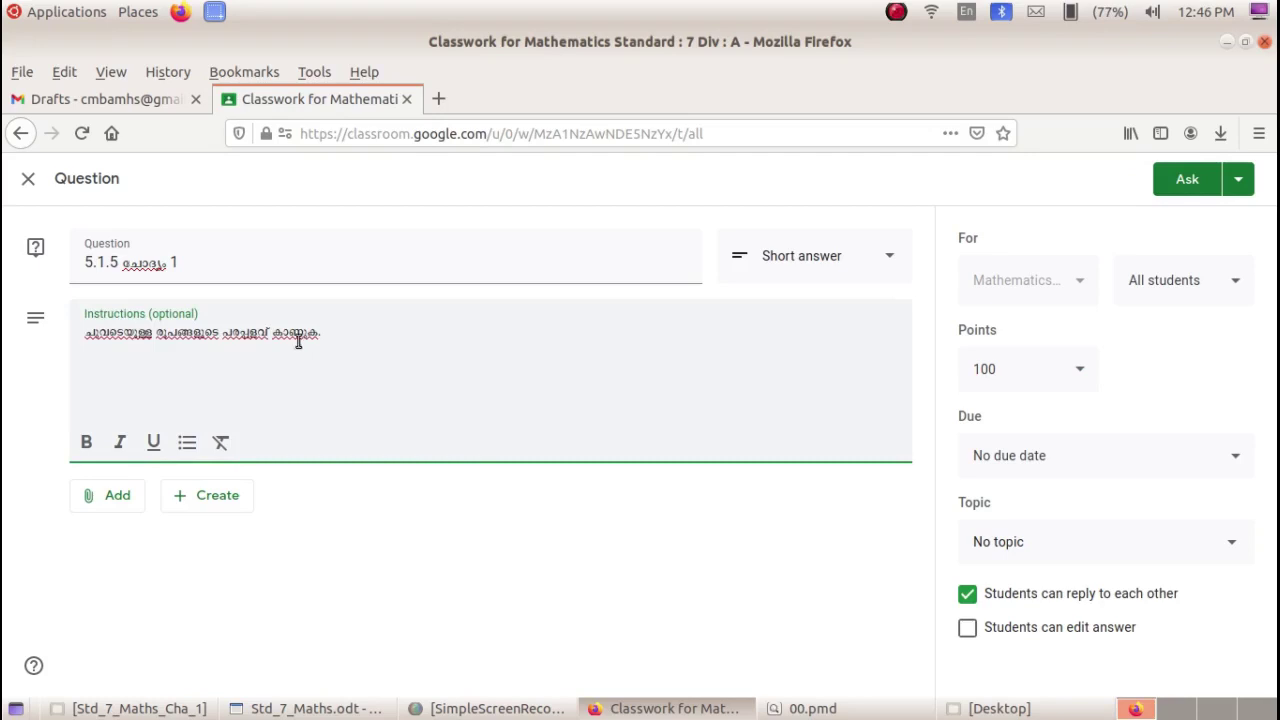
# Step: Upload 5.png from the Desktop as an attachment to the 5.1.5 question
pyautogui.click(124, 502)
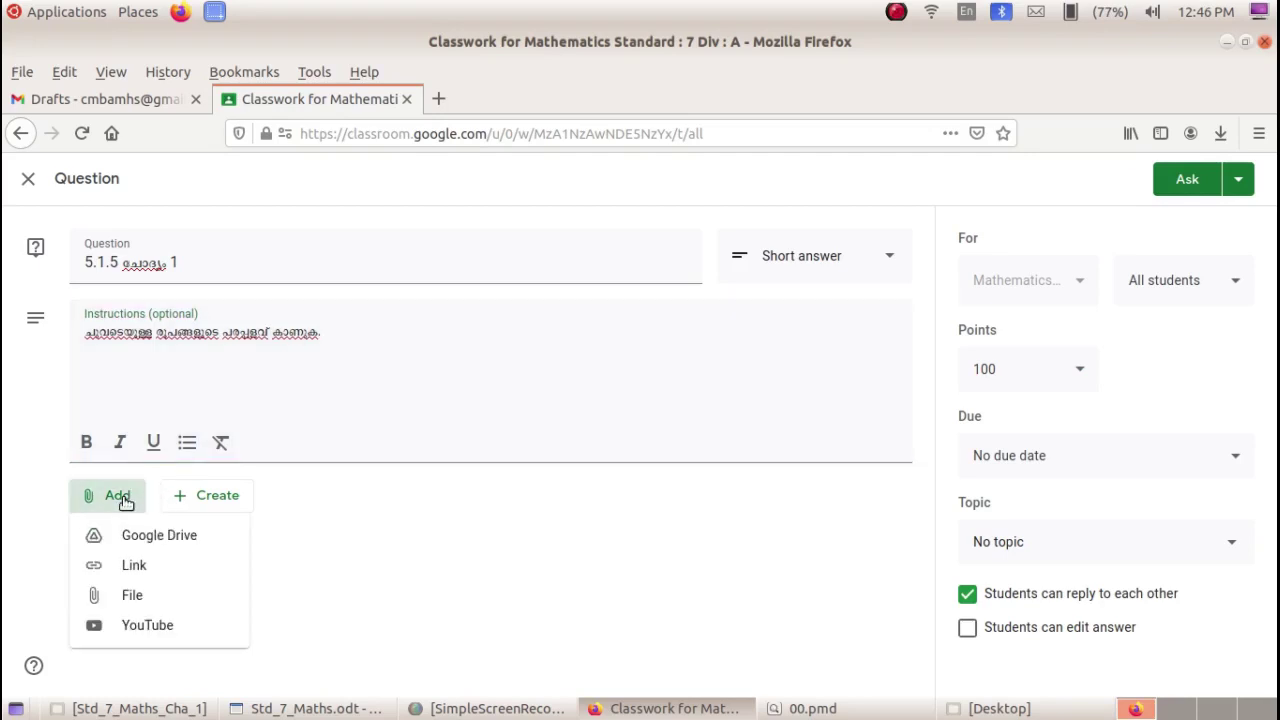
pyautogui.click(176, 595)
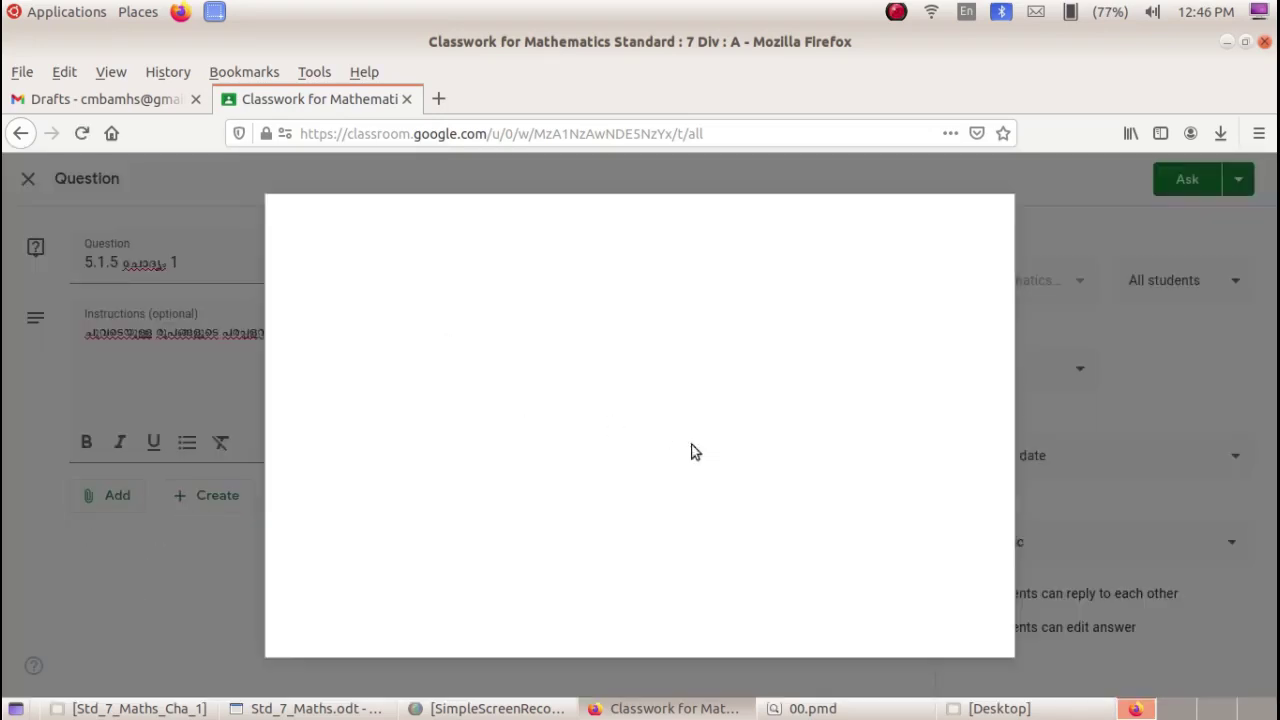
pyautogui.click(658, 538)
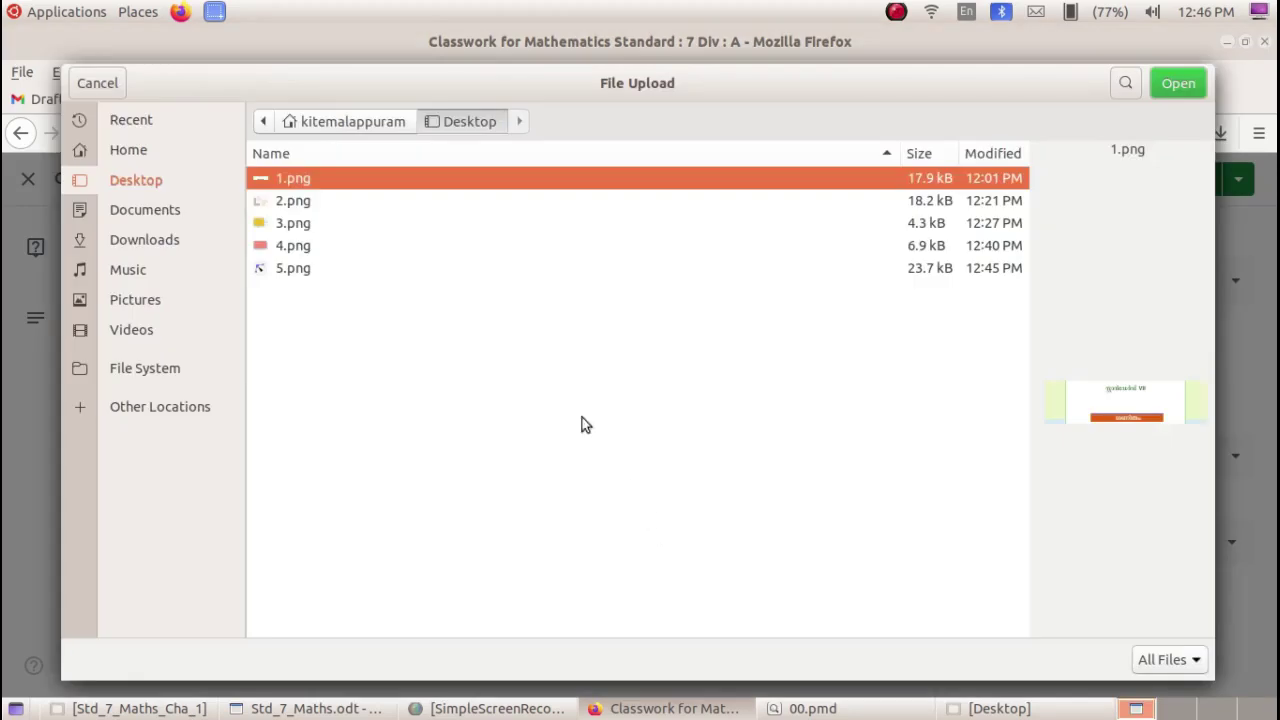
pyautogui.click(327, 275)
pyautogui.click(1175, 85)
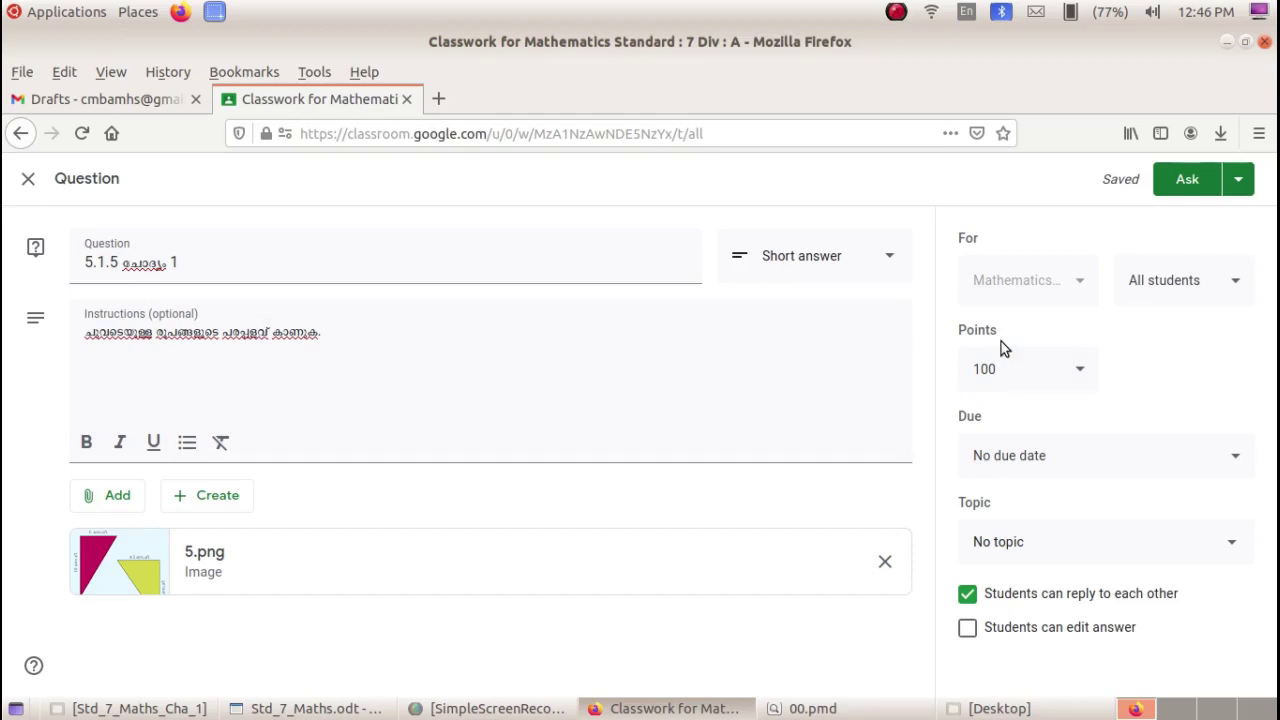
# Step: Set the 5.1.5 question's points to 10 and its topic to "Chapter 5 : ത്രികോണത്തിന്റെ പരപ്പളവ്"
pyautogui.click(1066, 358)
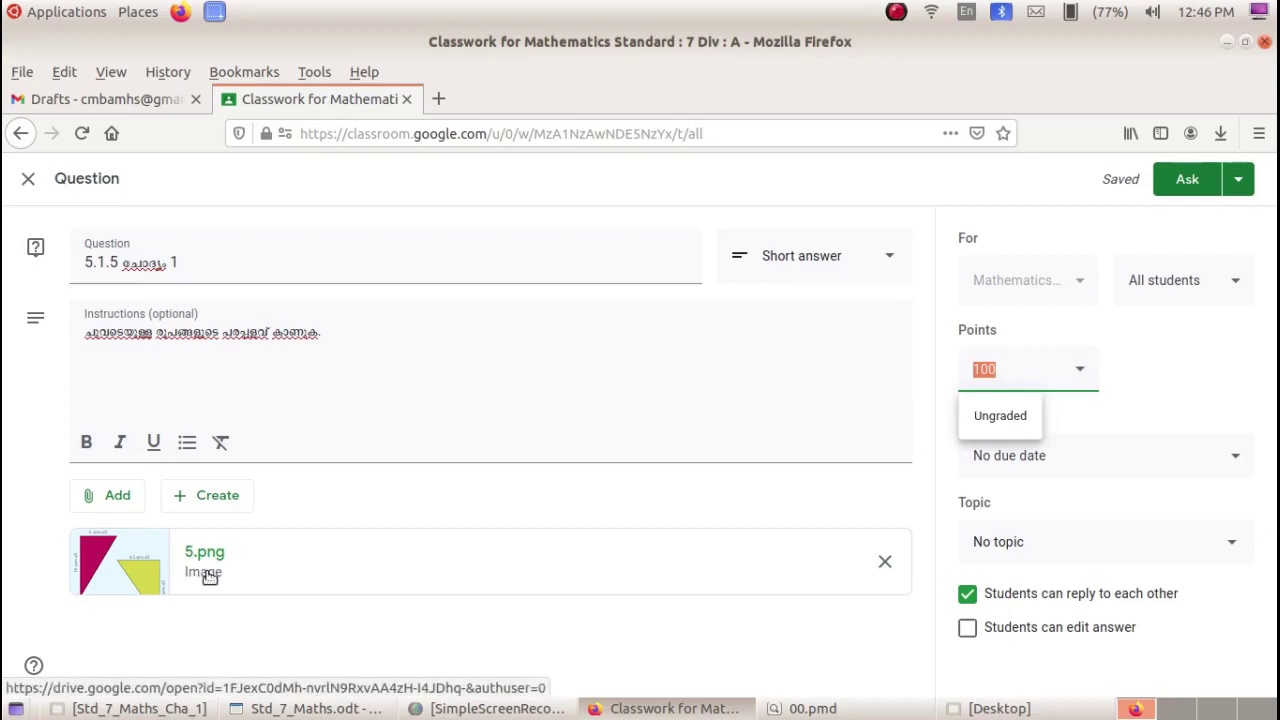
pyautogui.press('BackSpace')
pyautogui.write('10')
pyautogui.click(1164, 383)
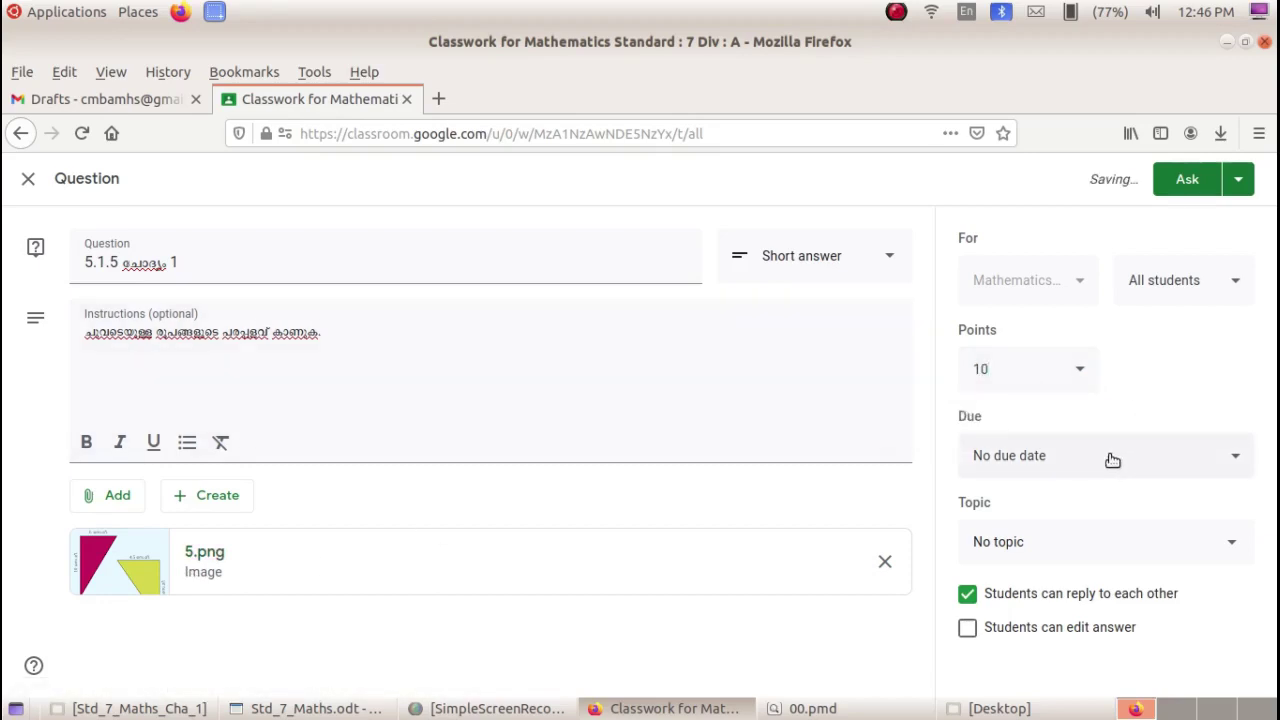
pyautogui.click(1234, 549)
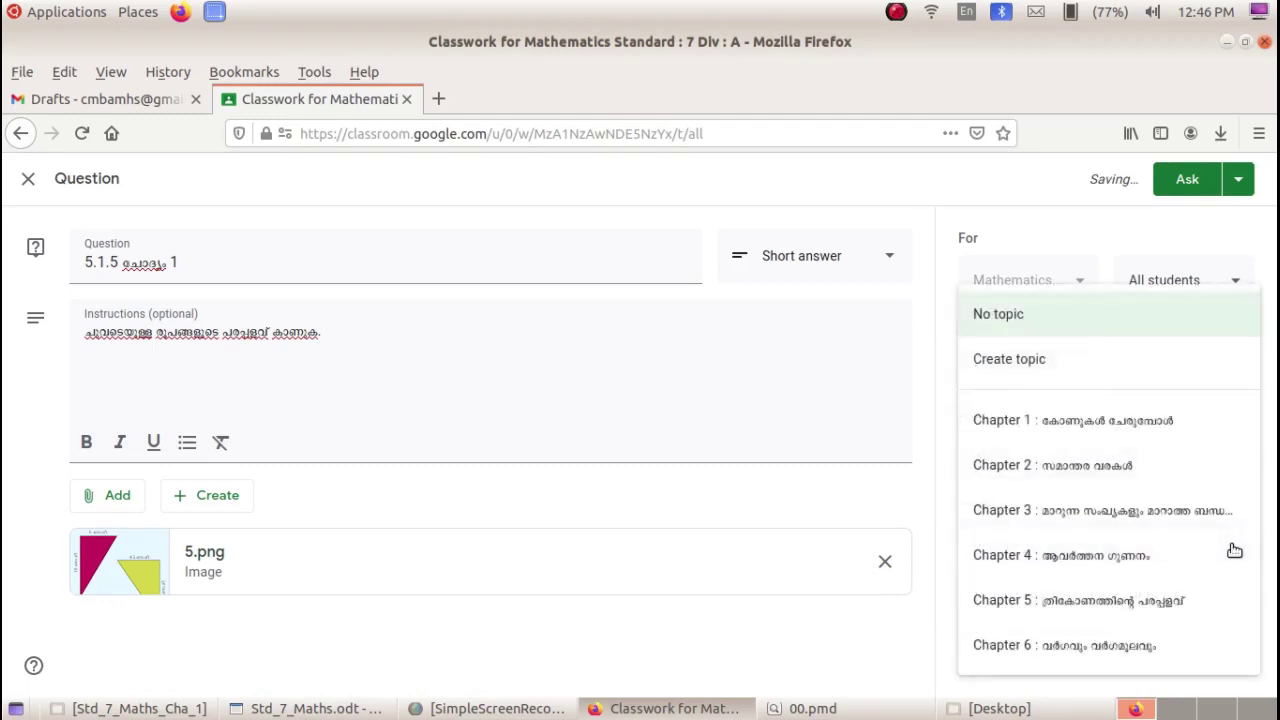
pyautogui.click(1180, 601)
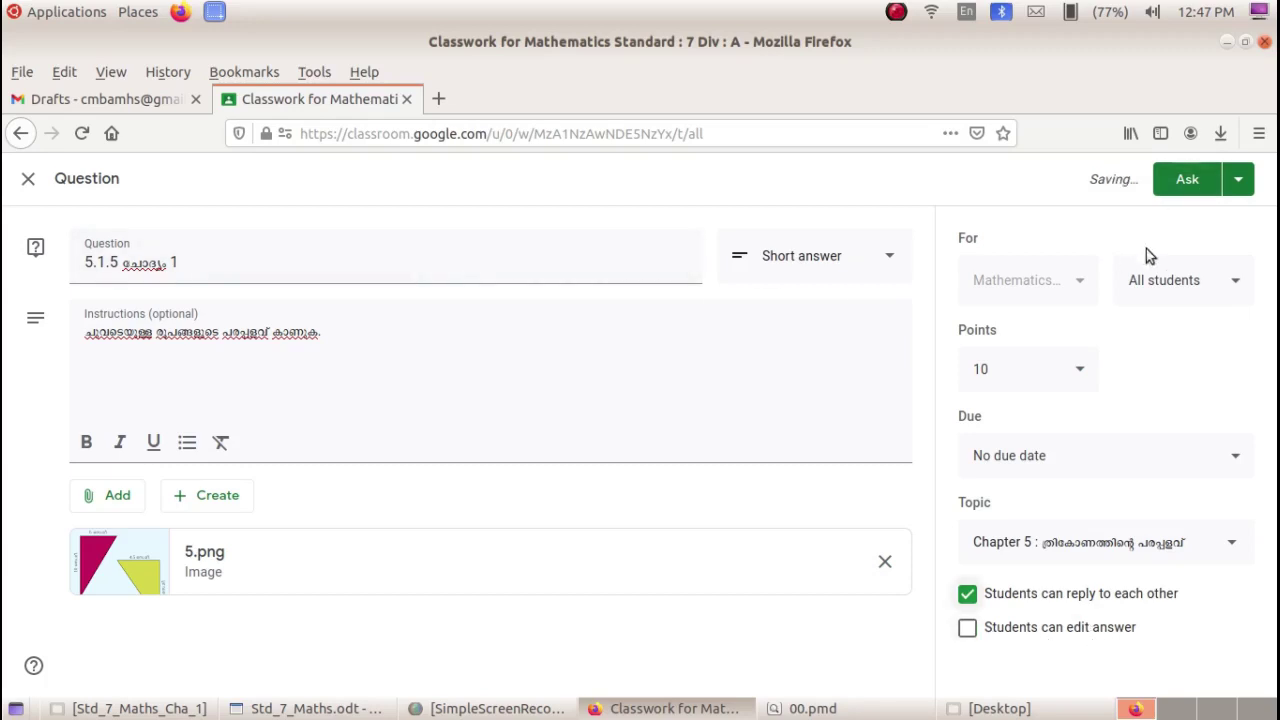
# Step: Save the 5.1.5 question as a draft and move it to the end of the Chapter 5 list, below 5.1.4
pyautogui.click(1240, 180)
pyautogui.click(1222, 245)
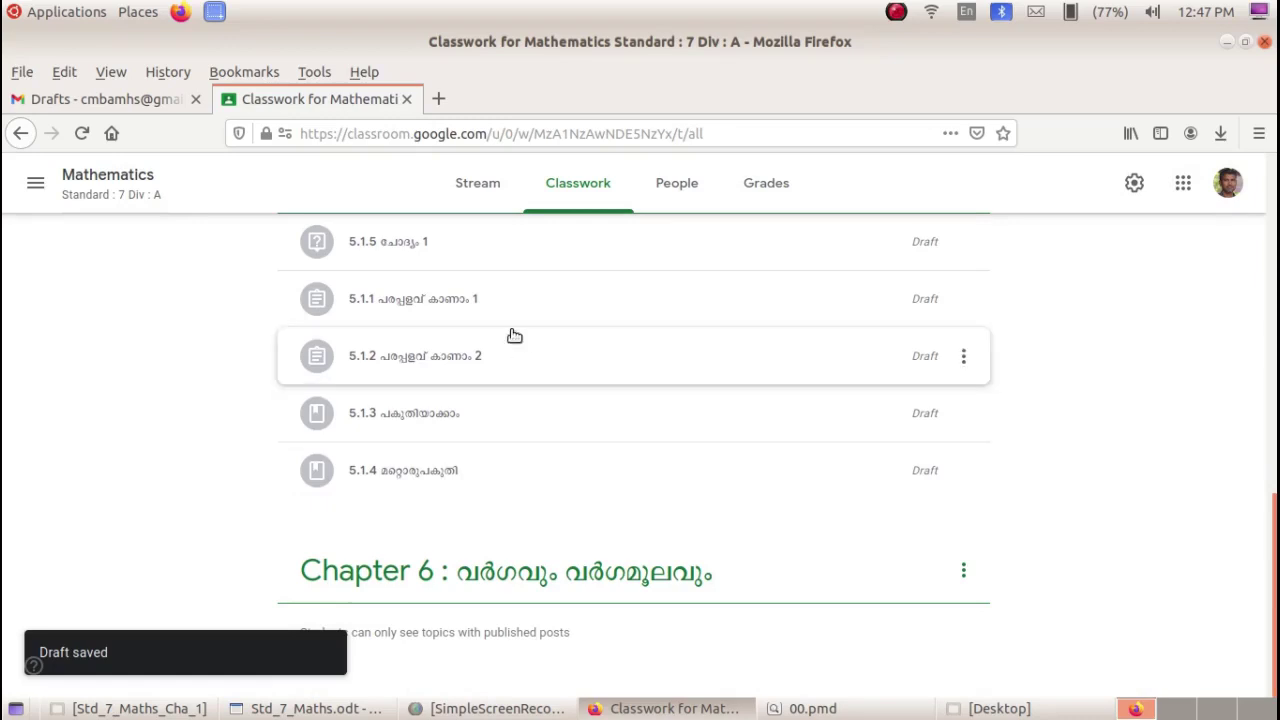
pyautogui.click(963, 242)
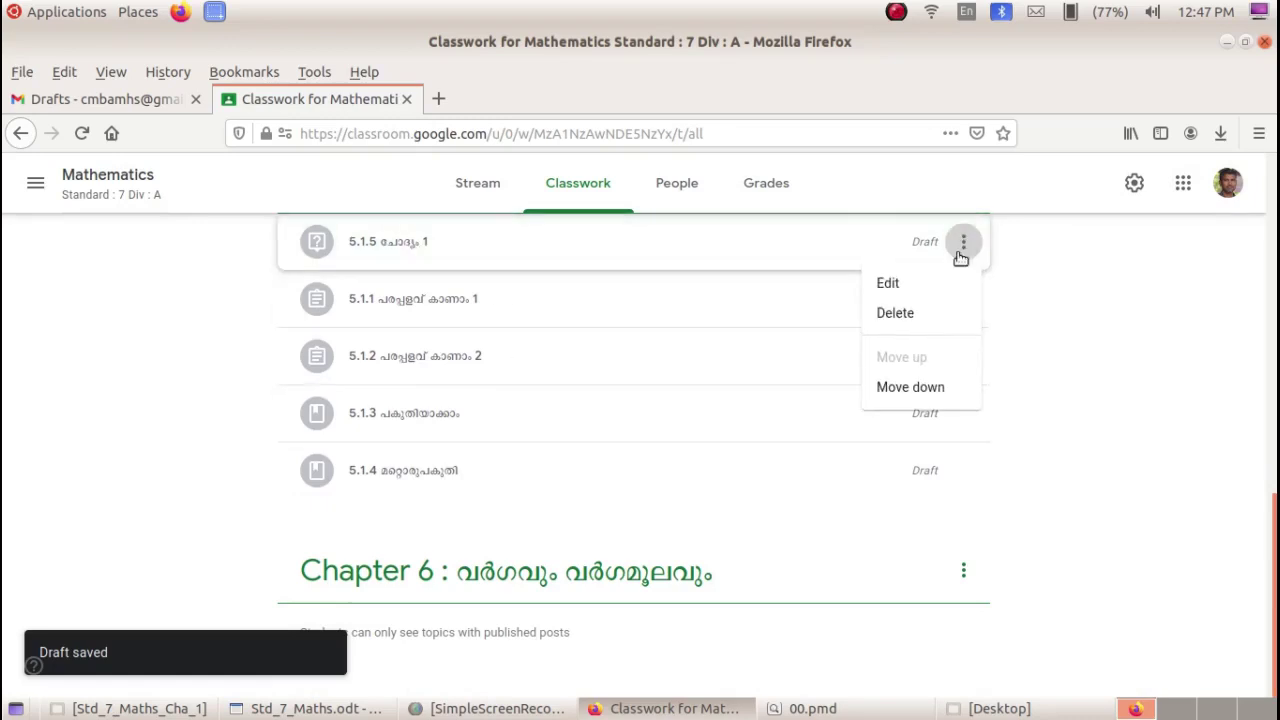
pyautogui.click(931, 384)
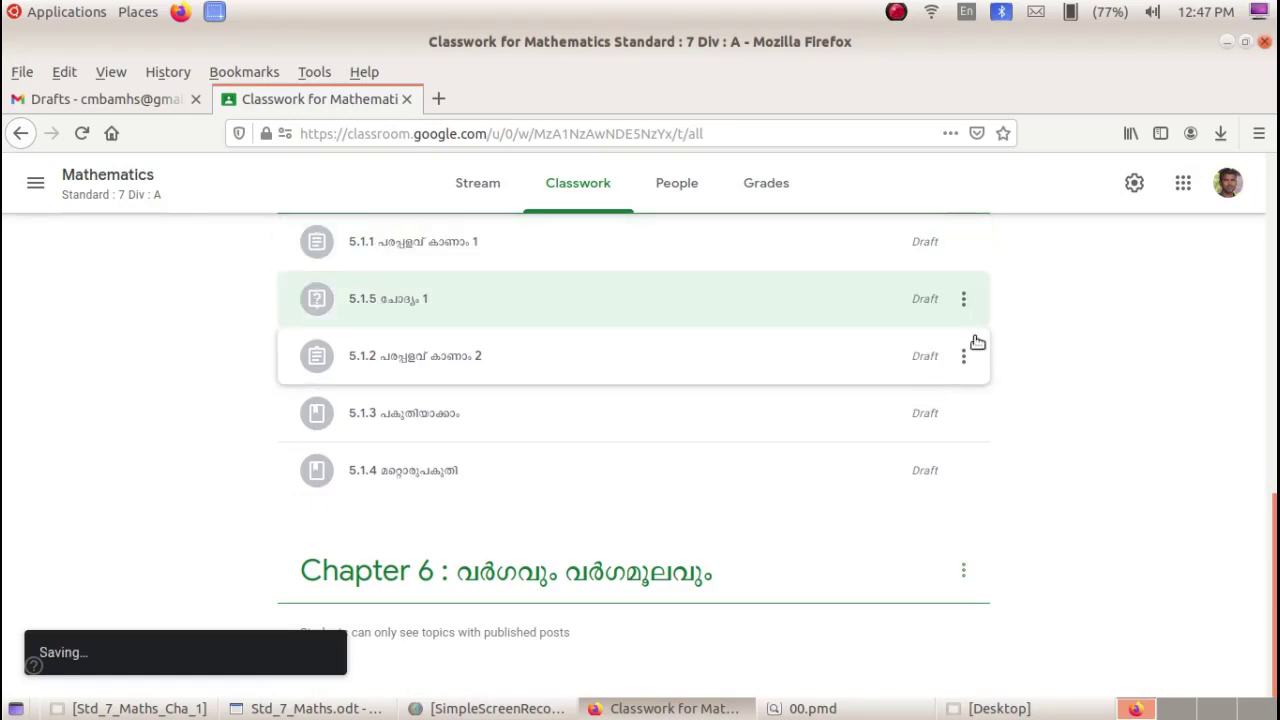
pyautogui.scroll(3, 463, 334)
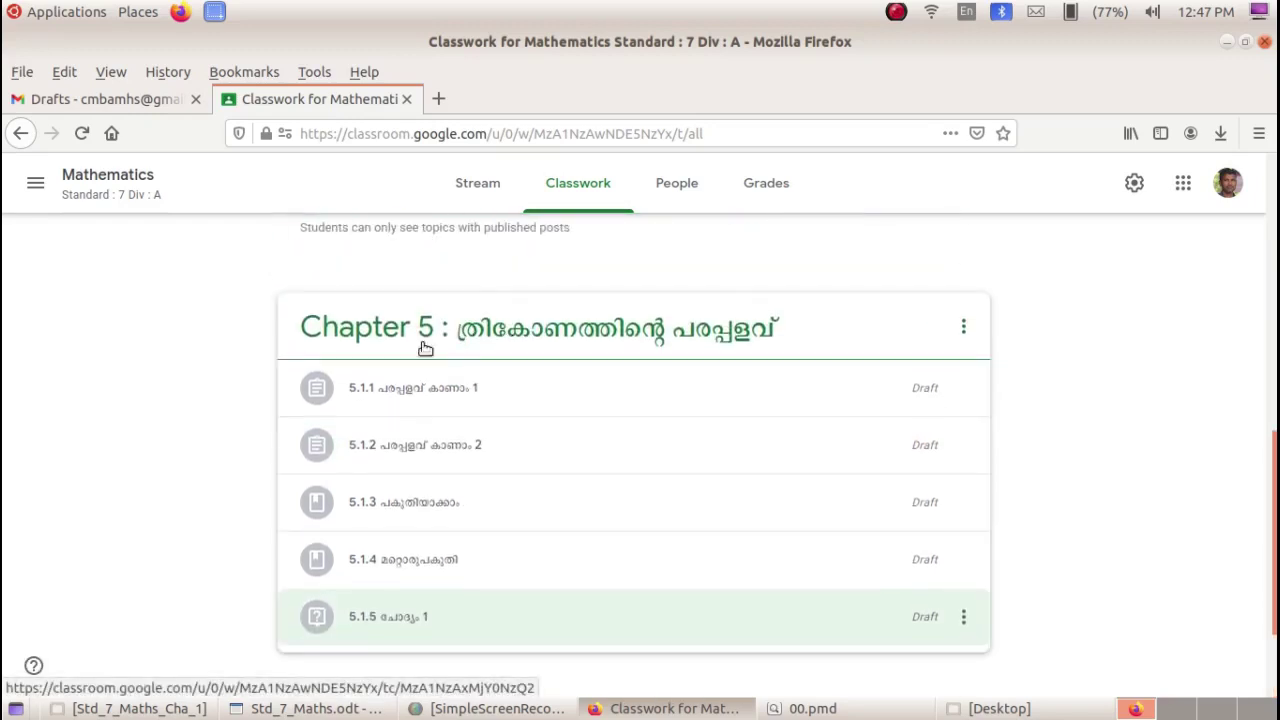
pyautogui.scroll(-3, 425, 347)
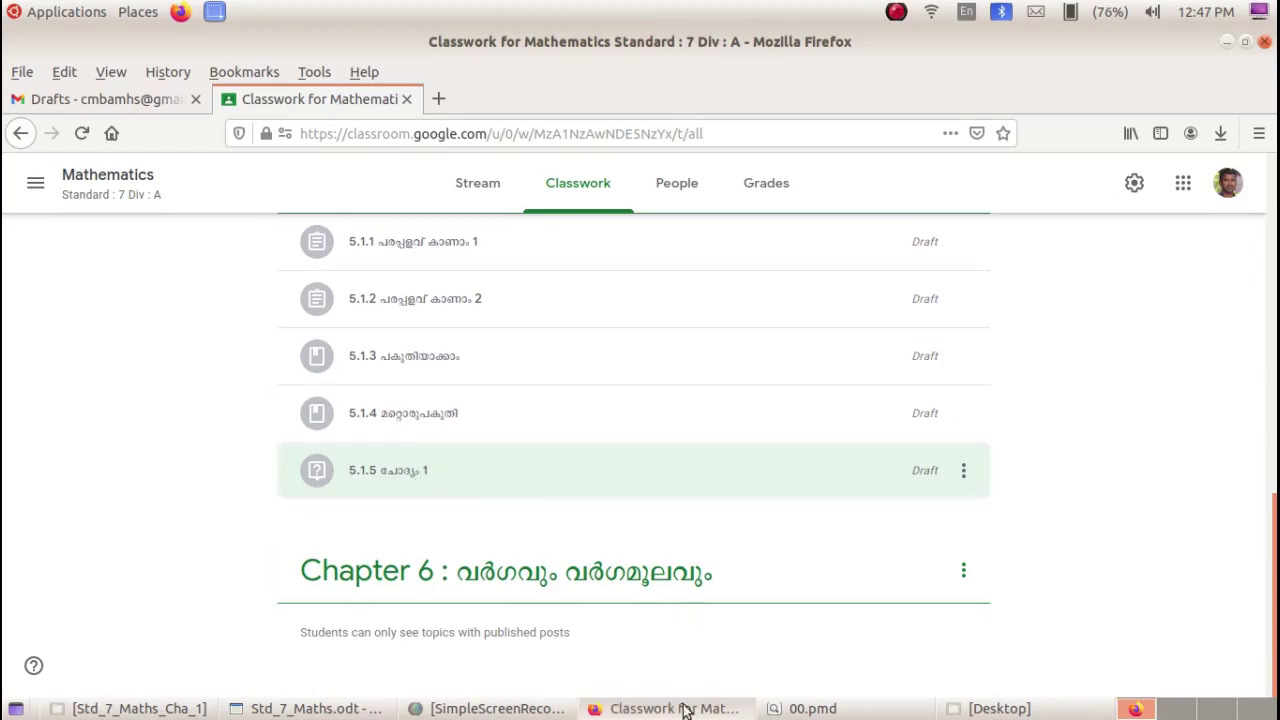
# Step: Create another question titled "5.1.6 ചോദ്യം 2" with the instructions "ചുവടെയുള്ള രൂപങ്ങളുടെ പരപ്പളവ് കാണുക."
pyautogui.scroll(15, 434, 391)
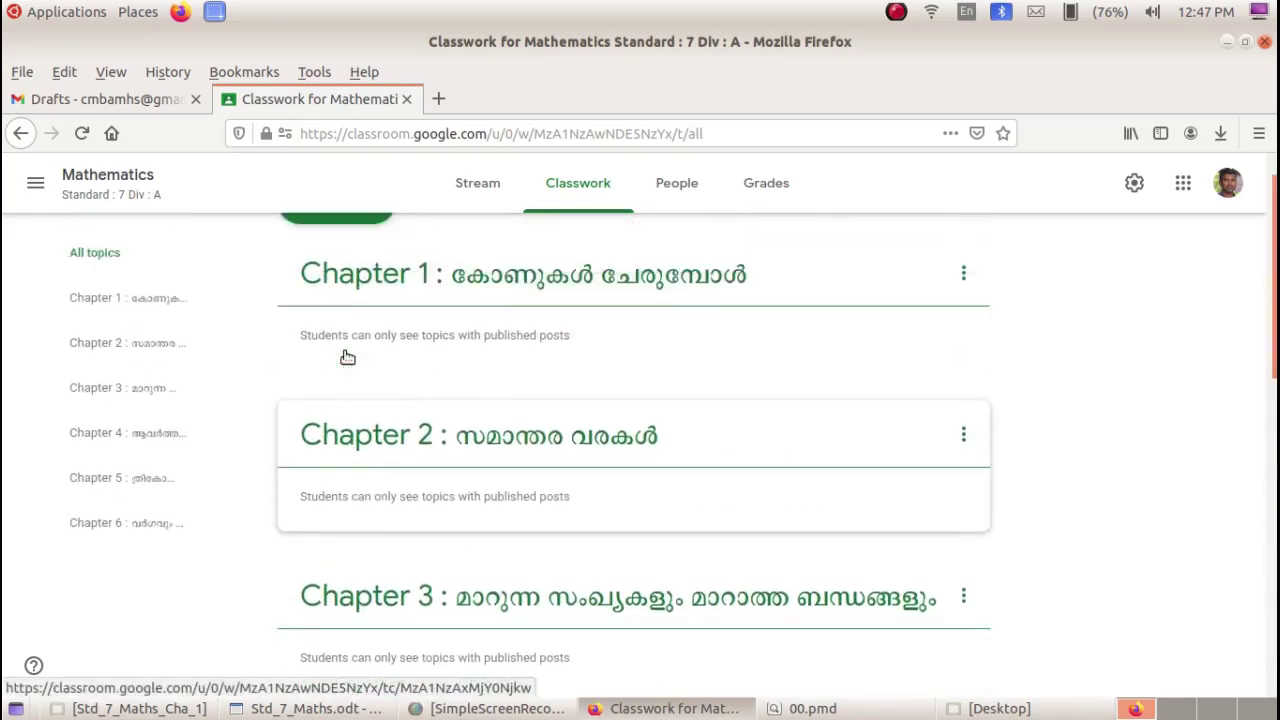
pyautogui.click(340, 251)
pyautogui.click(393, 404)
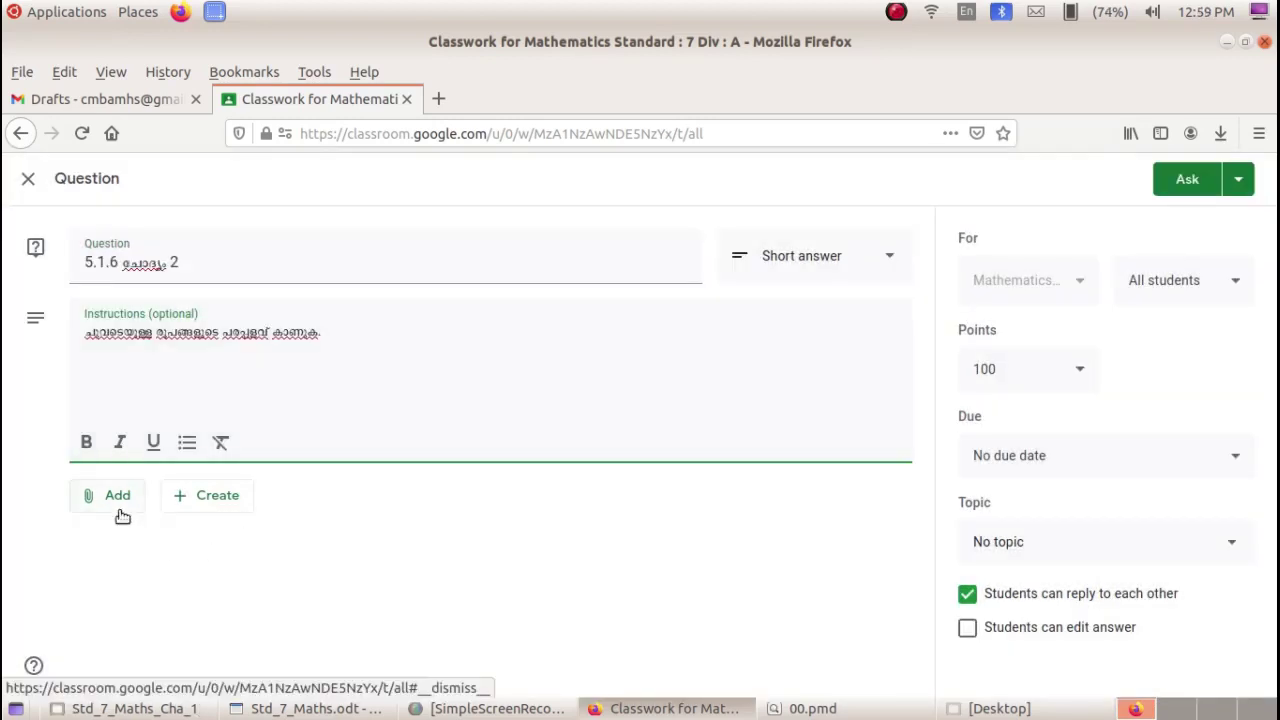
# Step: Attach 6.png from the Desktop to the 5.1.6 question and save the question as a draft
pyautogui.click(112, 502)
pyautogui.click(155, 596)
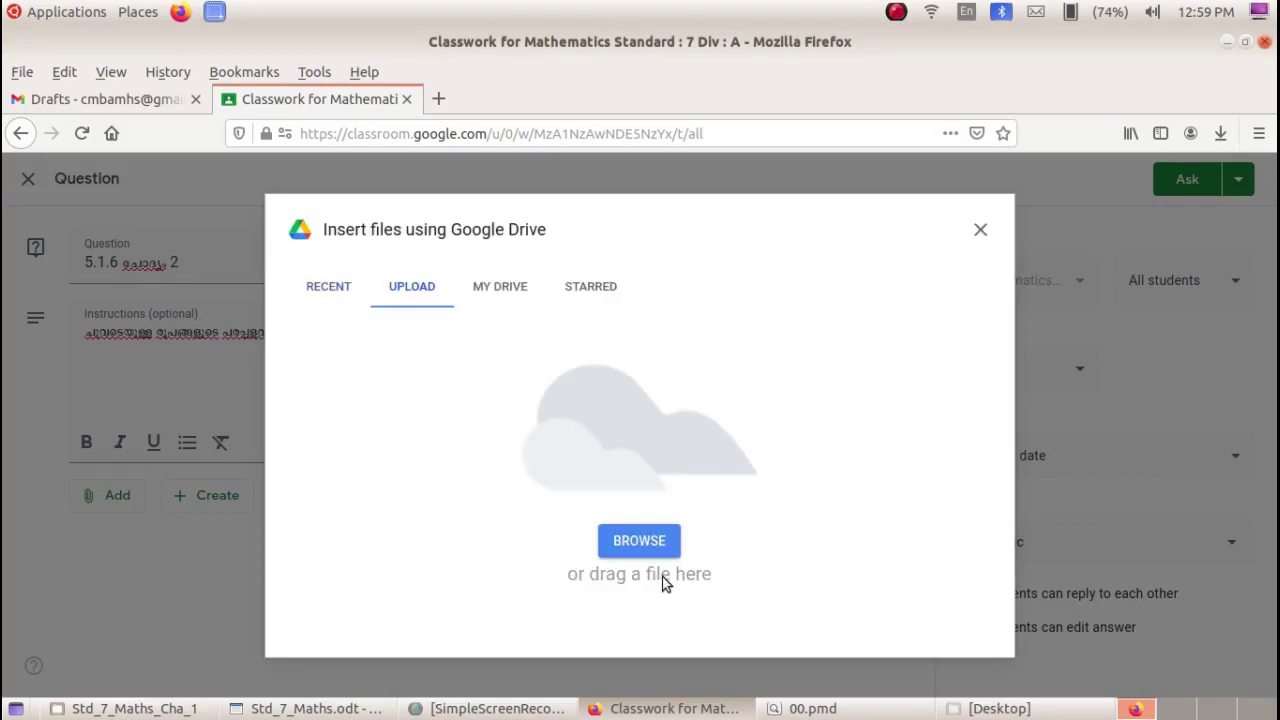
pyautogui.click(654, 540)
pyautogui.click(288, 292)
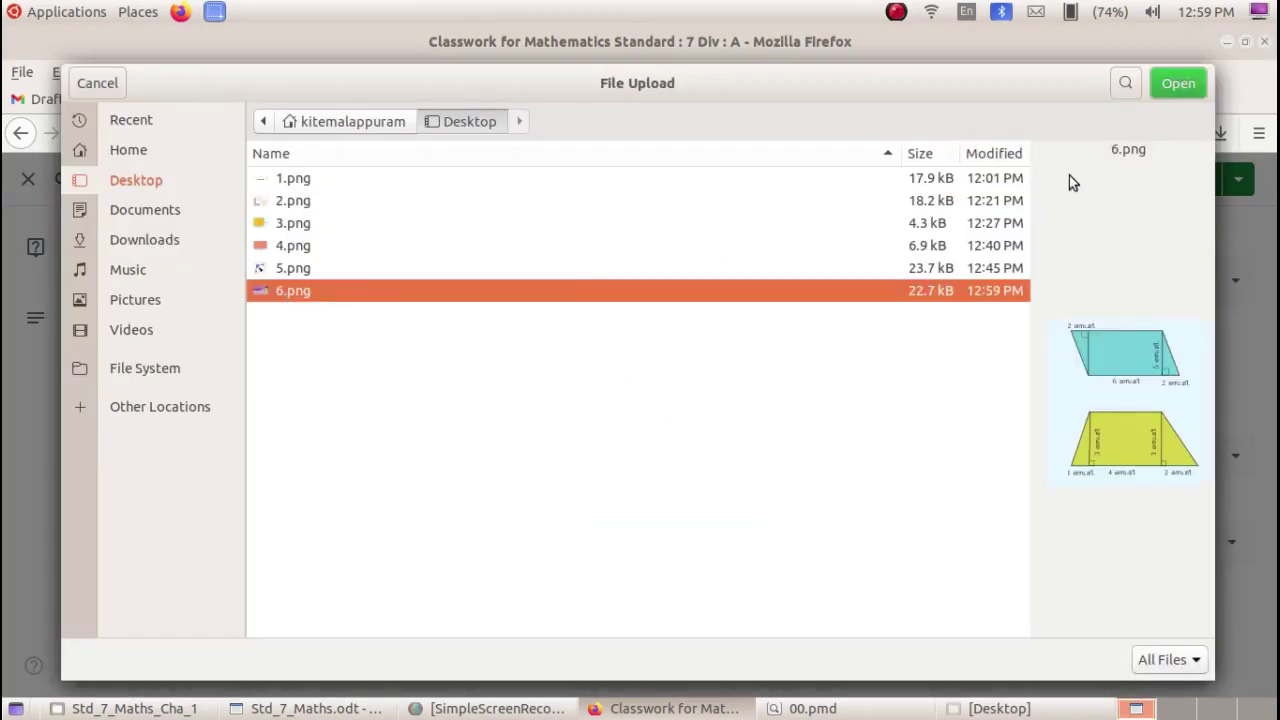
pyautogui.click(1178, 83)
pyautogui.click(1238, 178)
pyautogui.click(1208, 247)
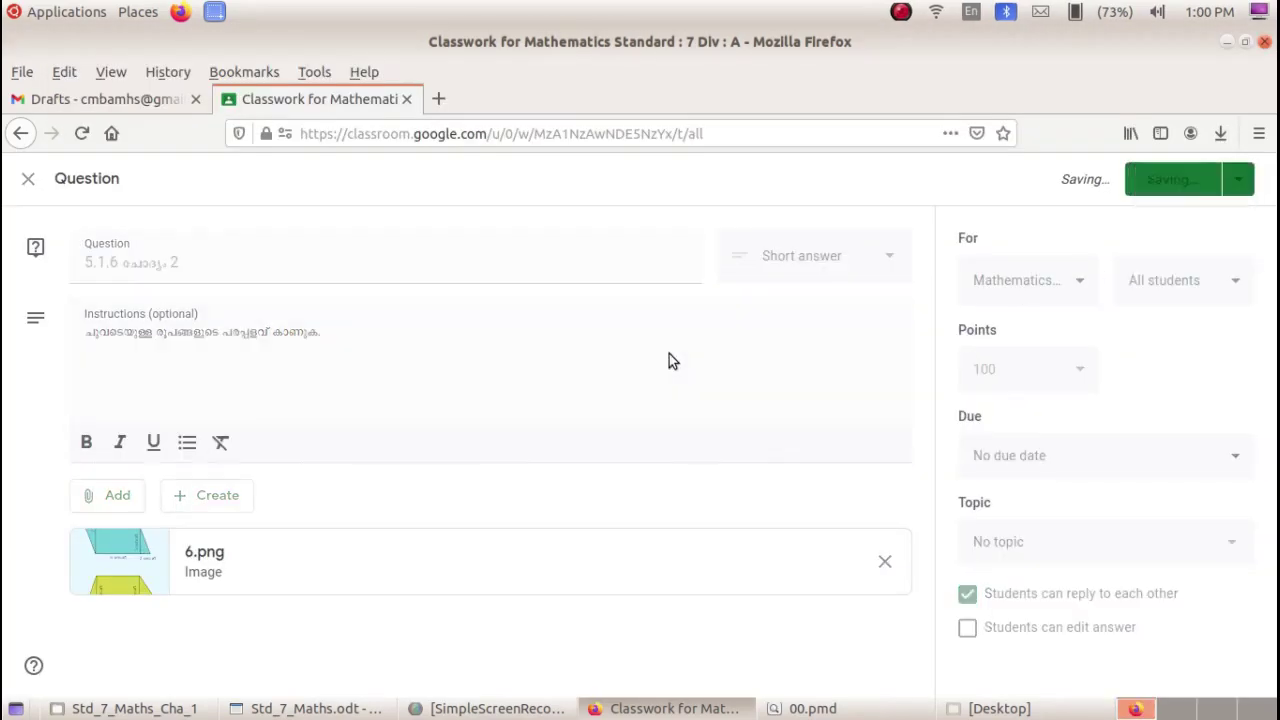
# Step: Move the question "5.1.6 ചോദ്യം 2" down in the Chapter 5 list, below 5.1.5
pyautogui.click(962, 412)
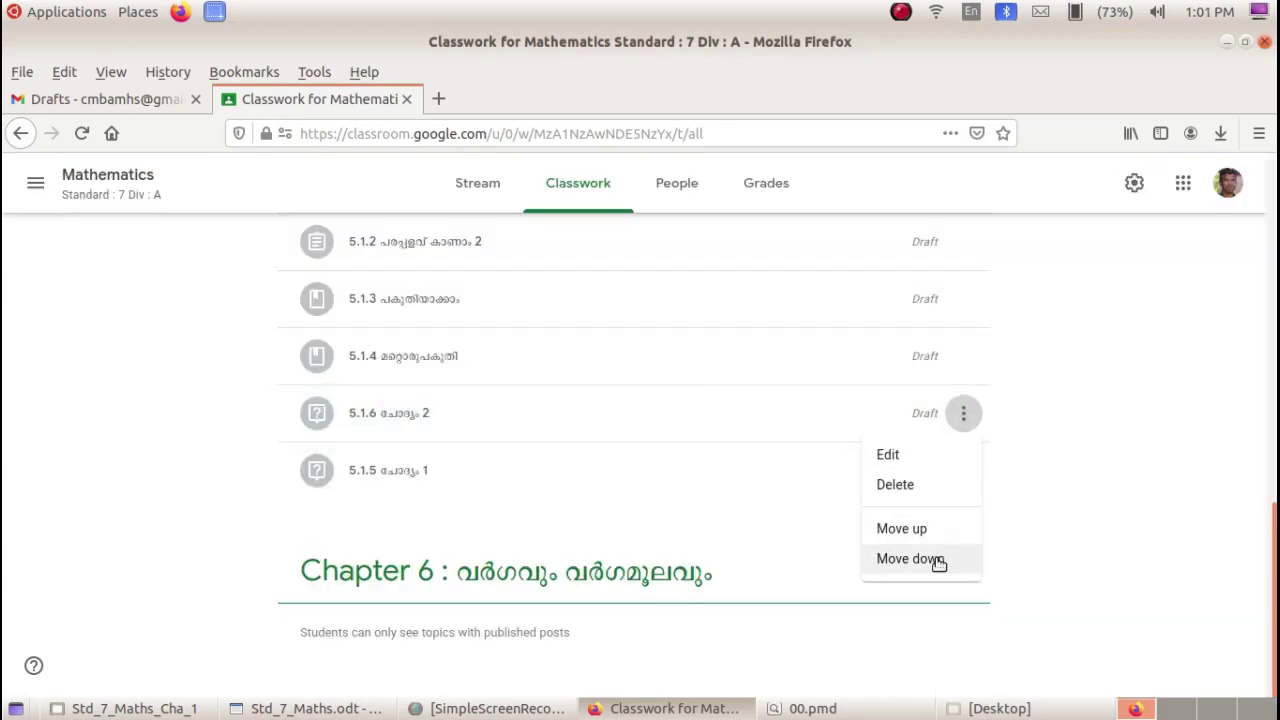
pyautogui.click(932, 558)
pyautogui.scroll(1, 460, 468)
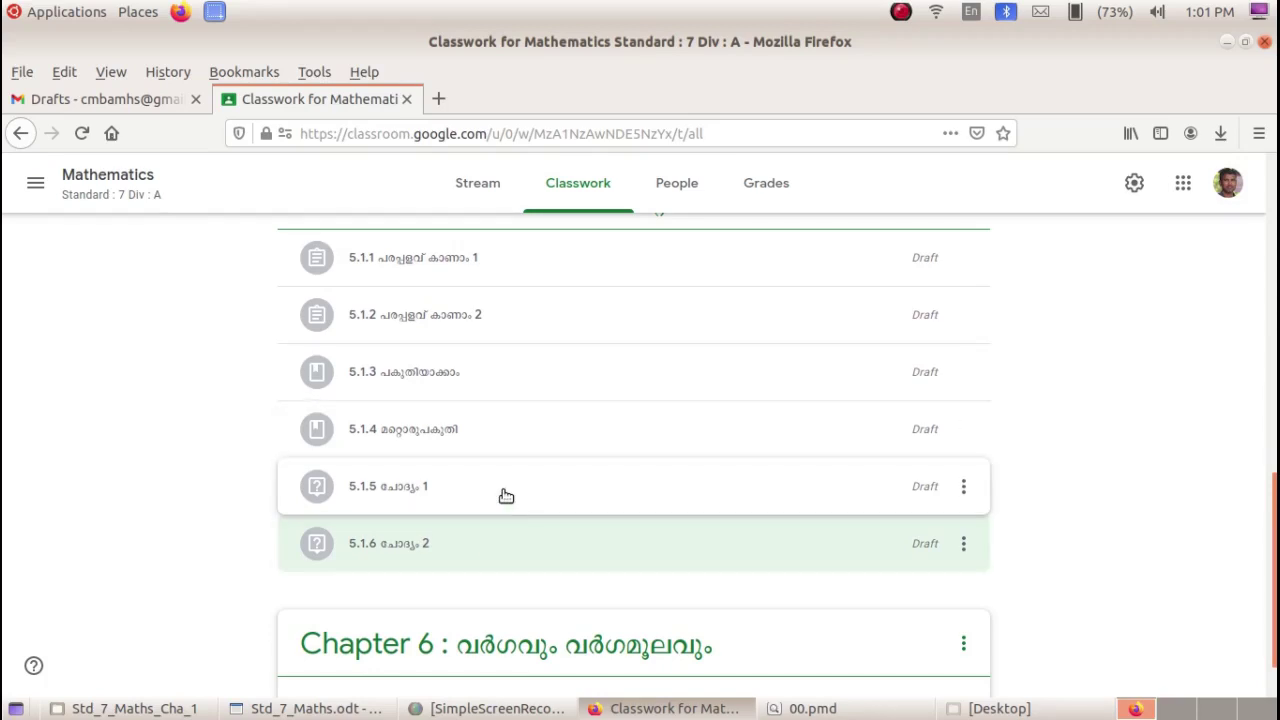
pyautogui.scroll(2, 520, 486)
pyautogui.scroll(-2, 520, 486)
pyautogui.scroll(-1, 524, 488)
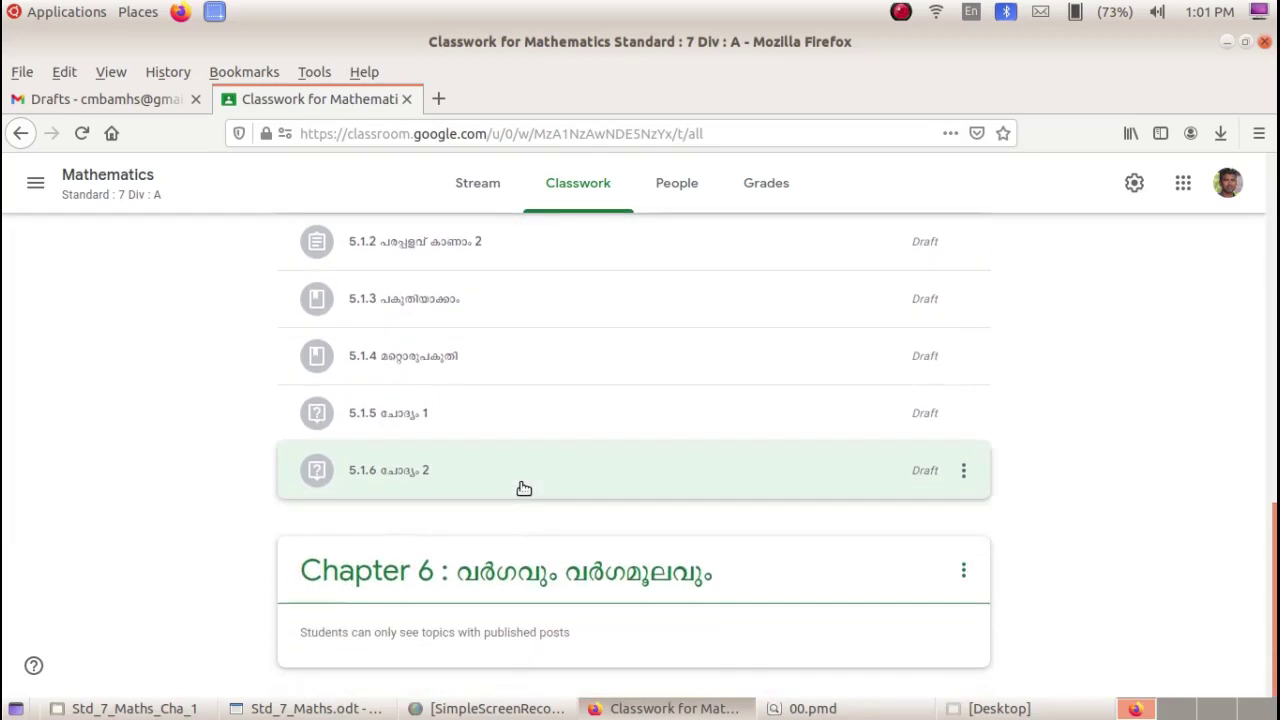
pyautogui.scroll(1, 490, 462)
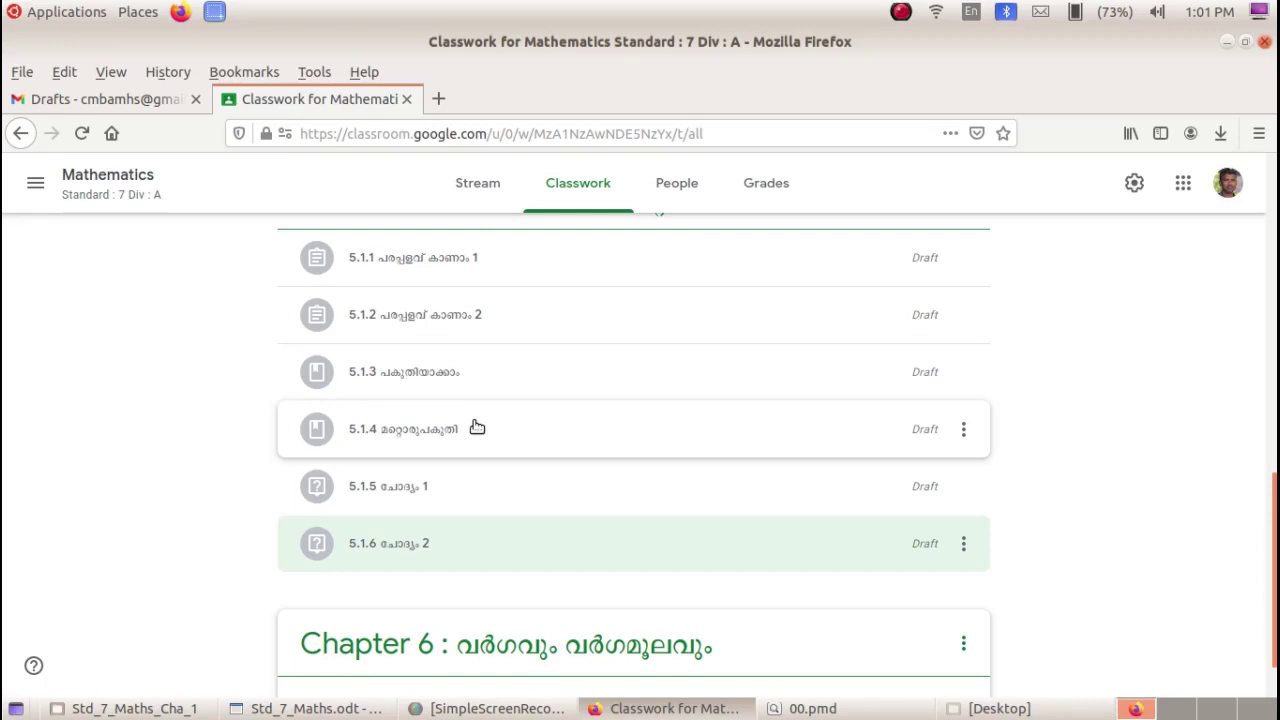
pyautogui.scroll(-1, 480, 480)
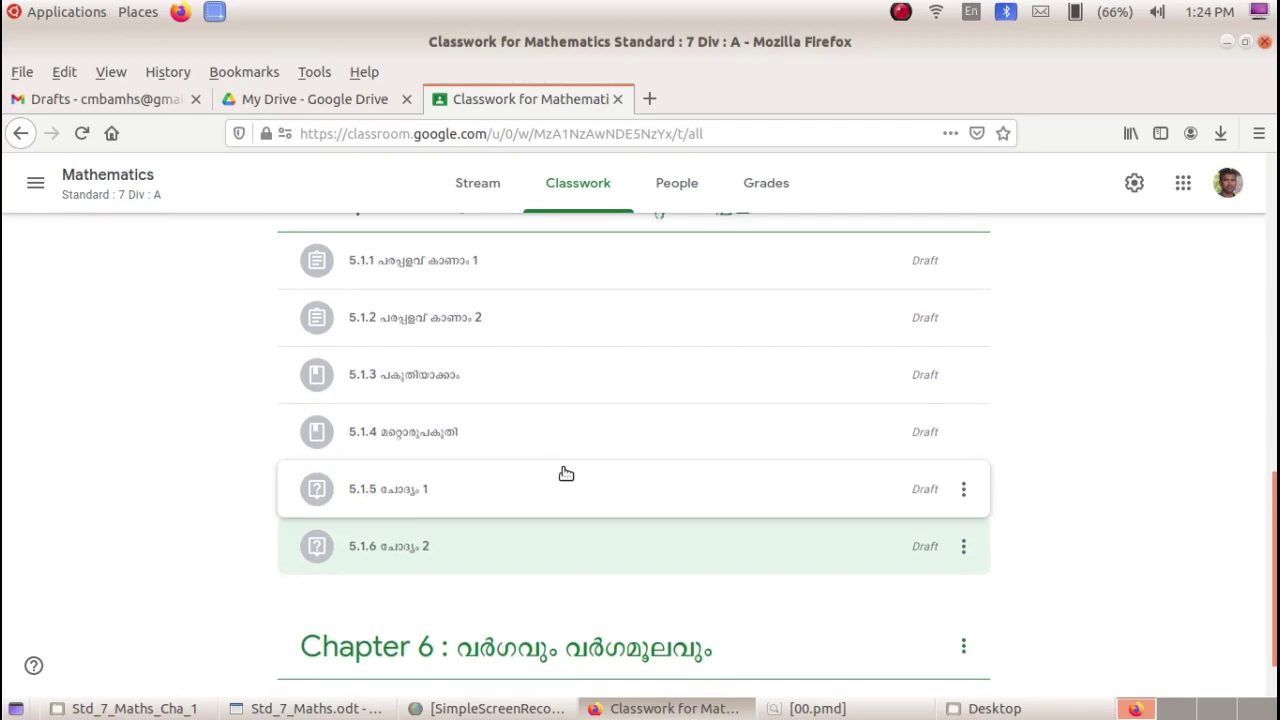
# Step: Create a quiz assignment titled "5.1.7 Area Quiz 1 പരപ്പളവ് ക്വിസ് 1" with the instructions "ക്വിസ് ചോദ്യങ്ങൾക്ക് ഉത്തരം നൽകി സബ്മിറ്റ് ചെയ്യുക", and remove its Blank Quiz attachment
pyautogui.scroll(10, 566, 473)
pyautogui.scroll(2, 566, 473)
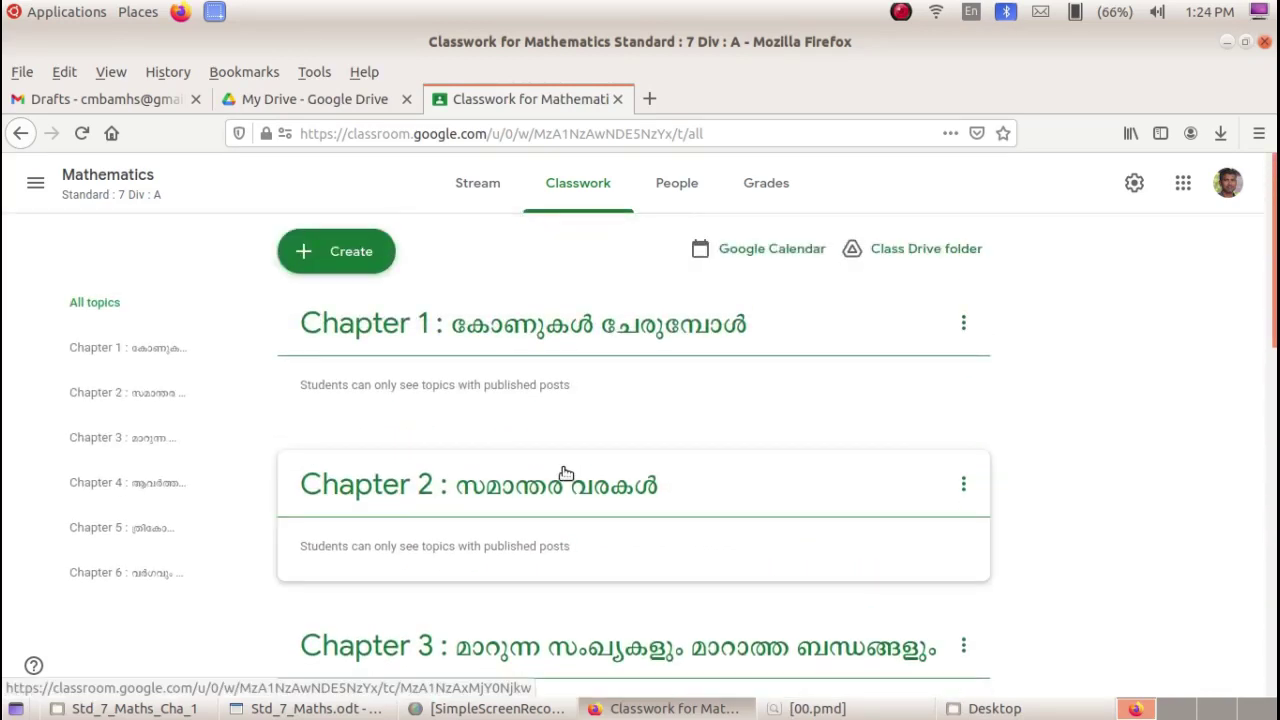
pyautogui.click(309, 251)
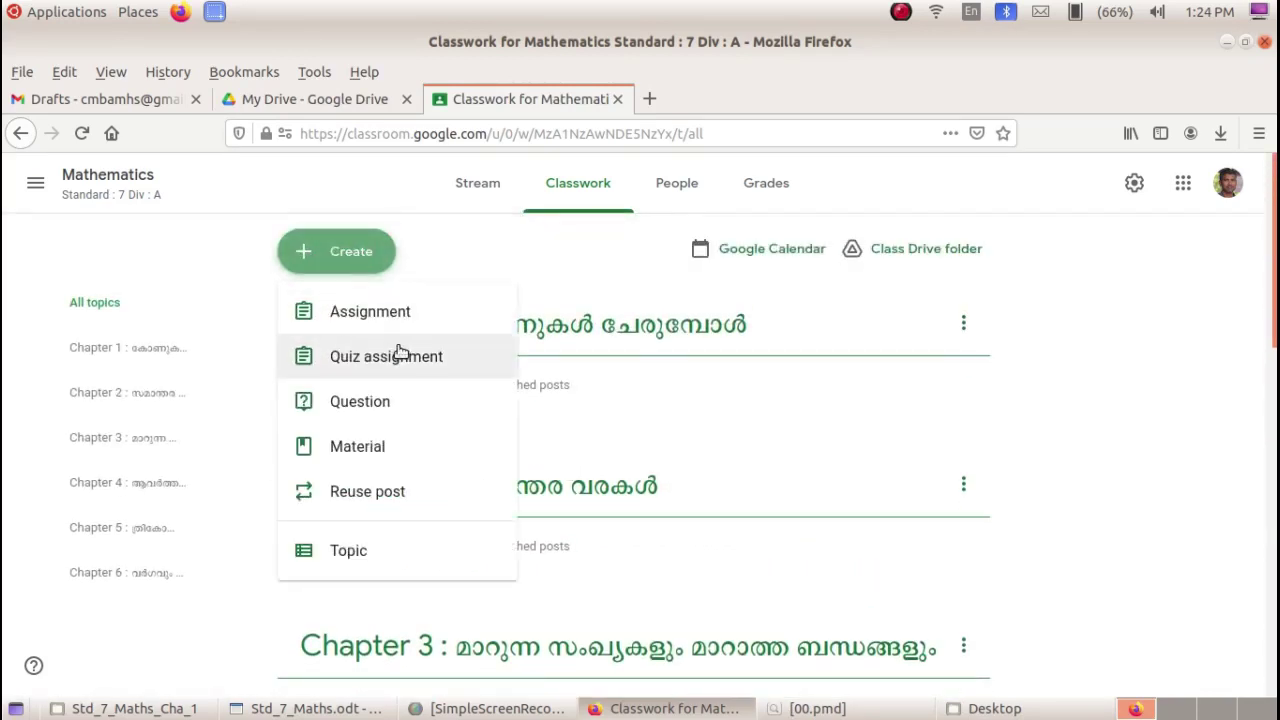
pyautogui.click(435, 359)
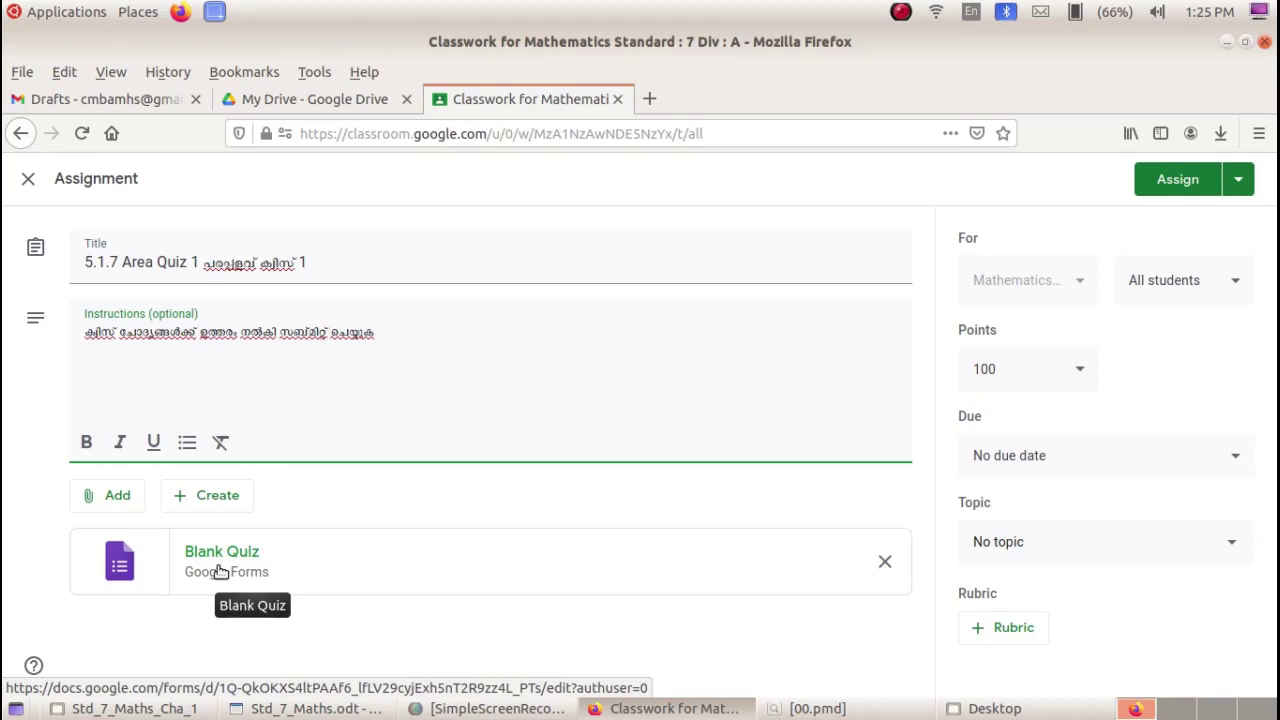
pyautogui.click(885, 562)
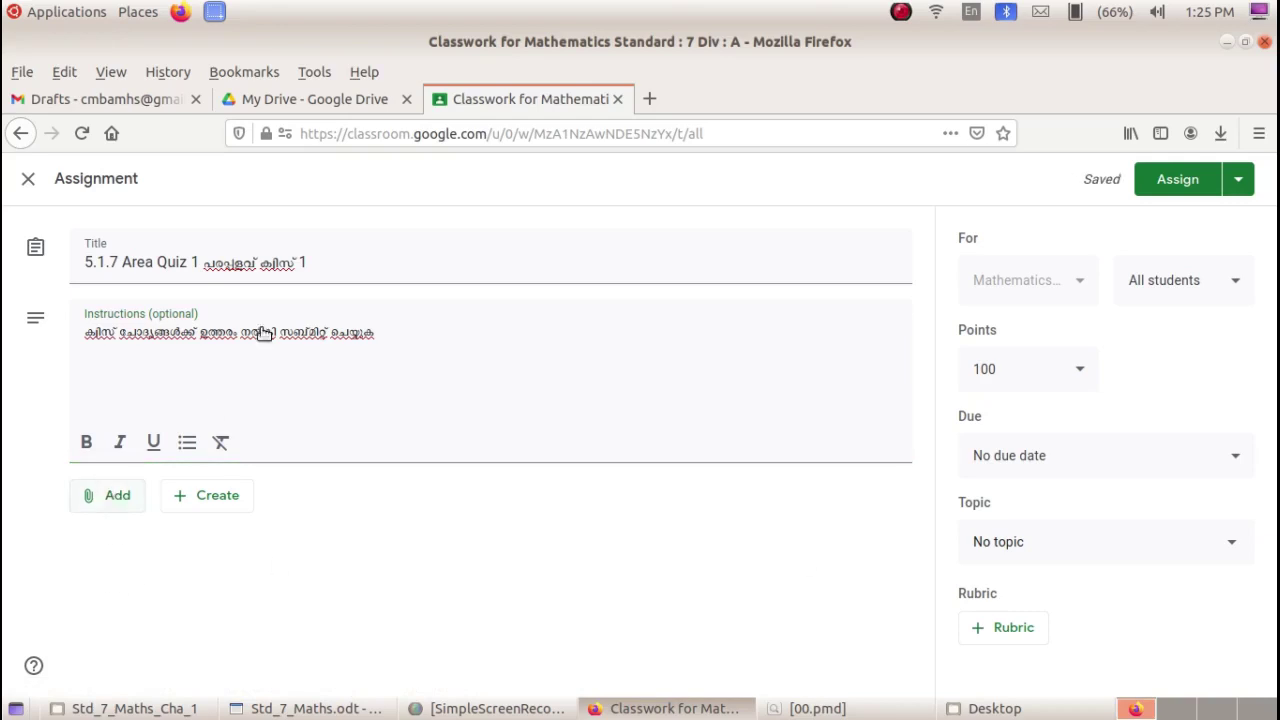
# Step: Switch to Google Drive, open the 5.1.7 Area Quiz 1 form to look through its questions, and close it again
pyautogui.click(316, 106)
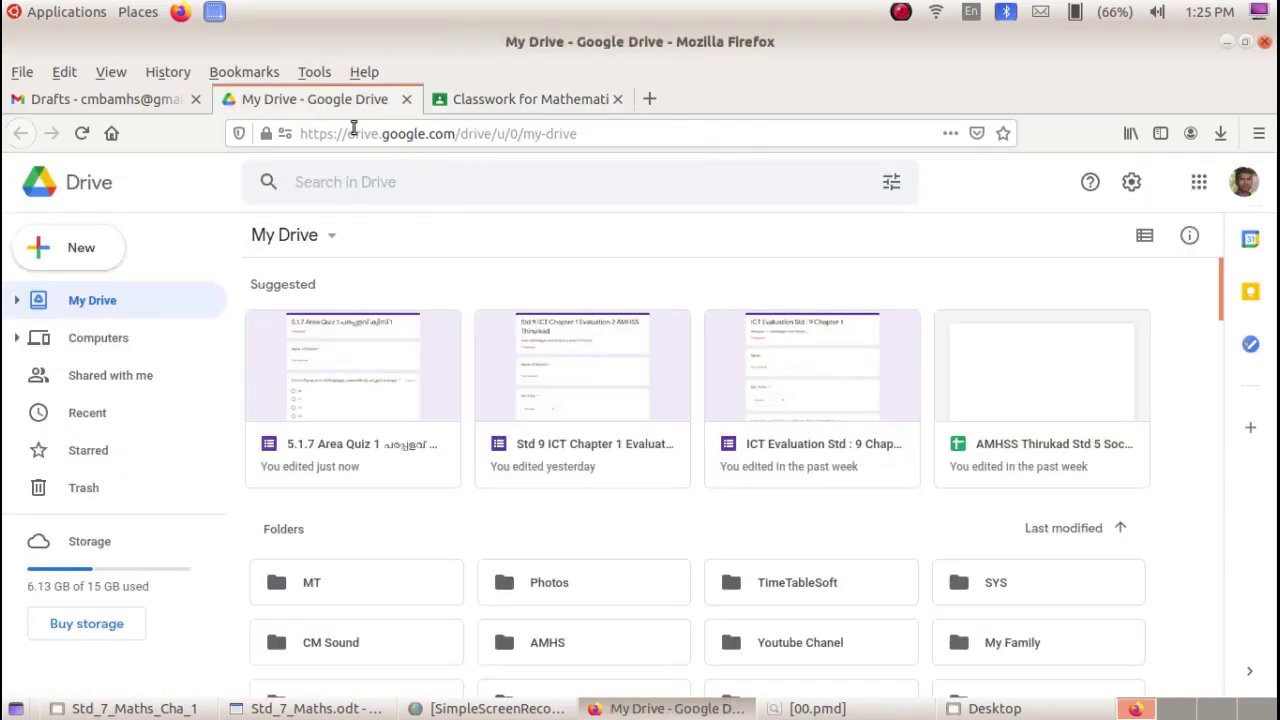
pyautogui.doubleClick(349, 408)
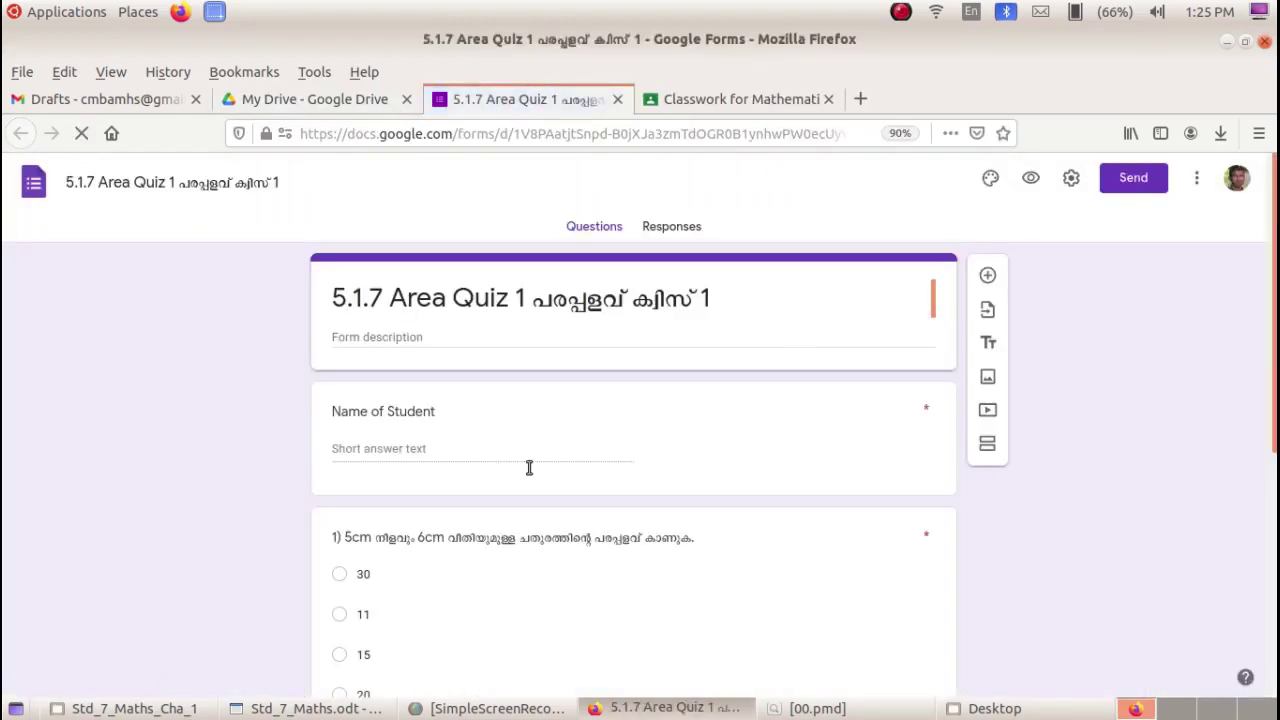
pyautogui.scroll(-5, 489, 374)
pyautogui.scroll(5, 517, 457)
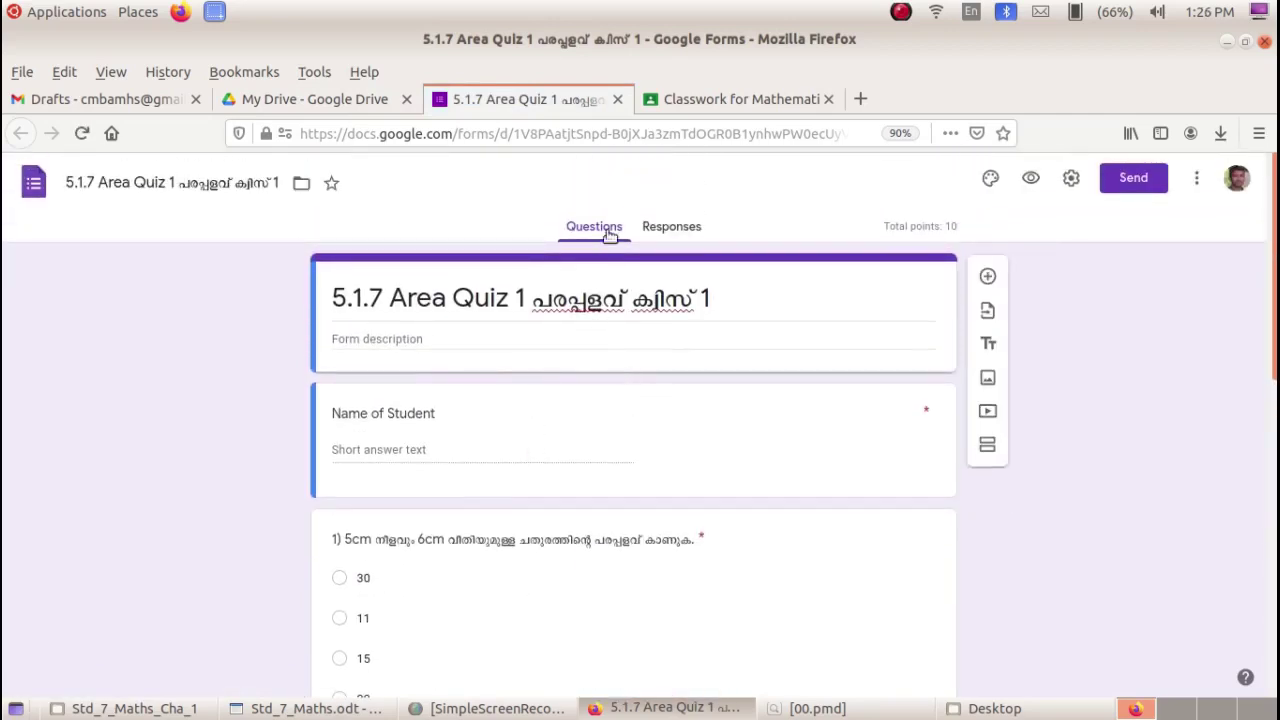
pyautogui.click(617, 100)
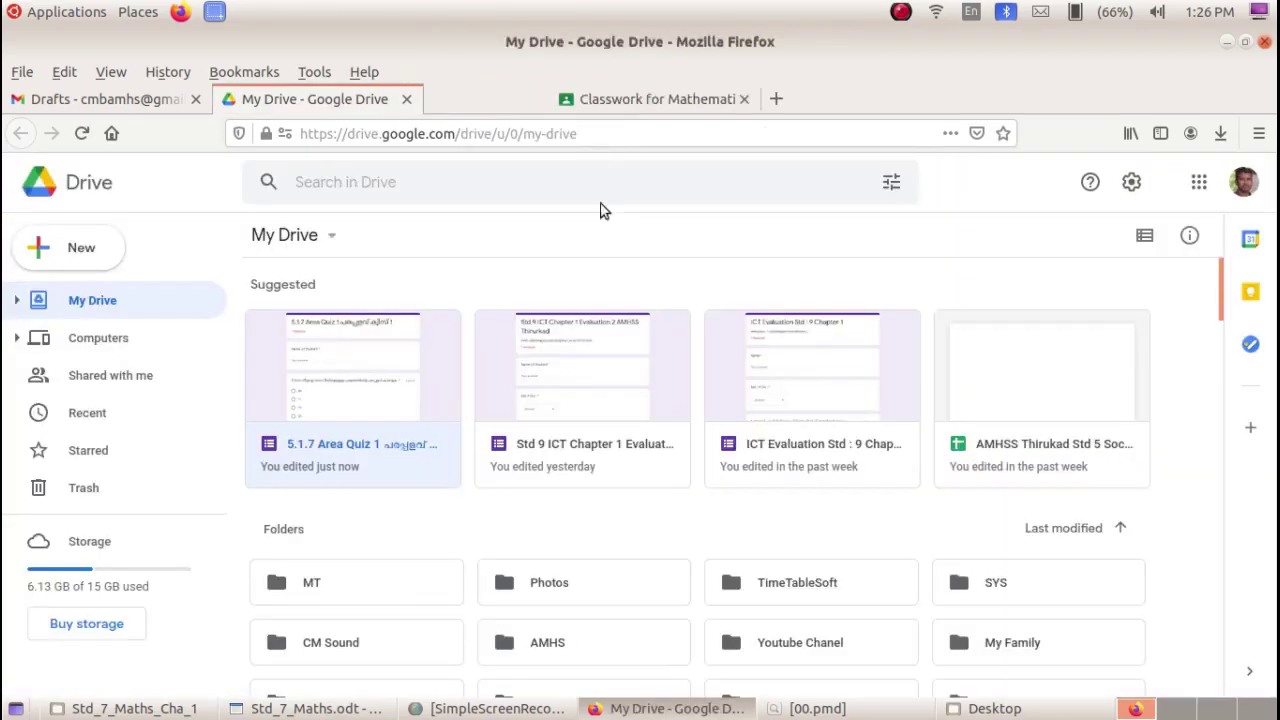
# Step: Share the 5.1.7 Area Quiz 1 form with anyone with the link and copy its link
pyautogui.rightClick(350, 408)
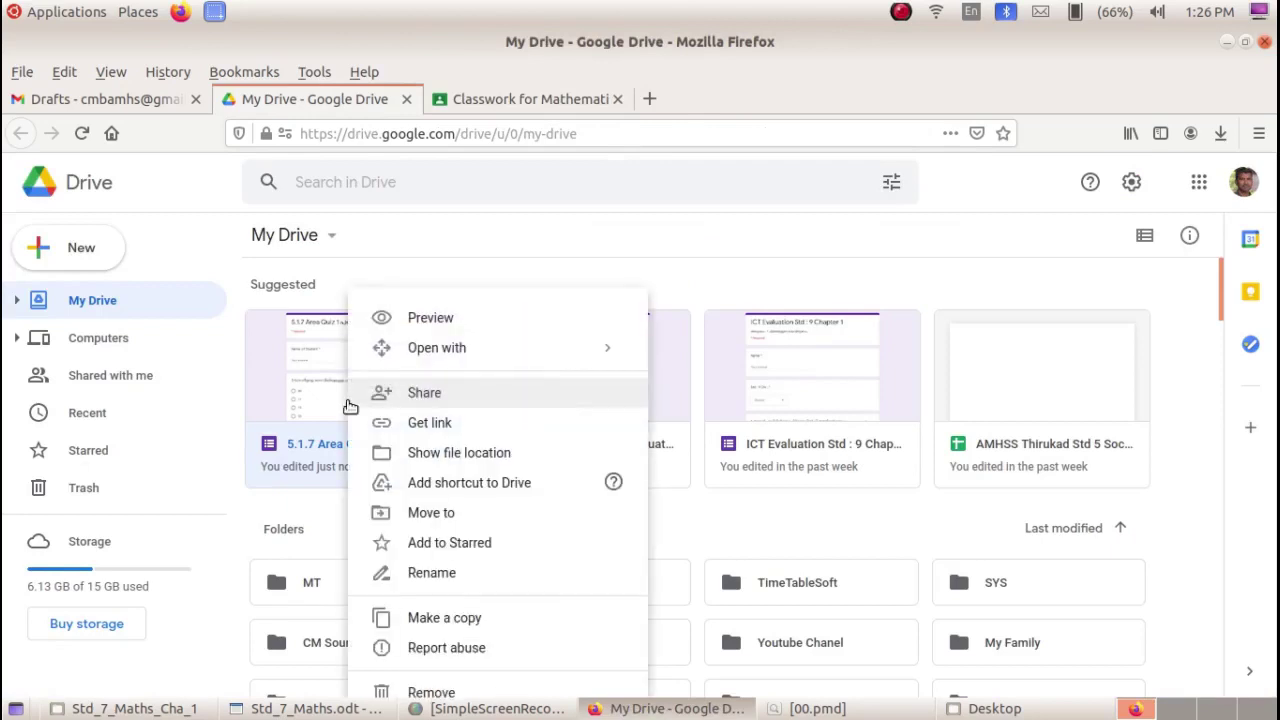
pyautogui.click(457, 424)
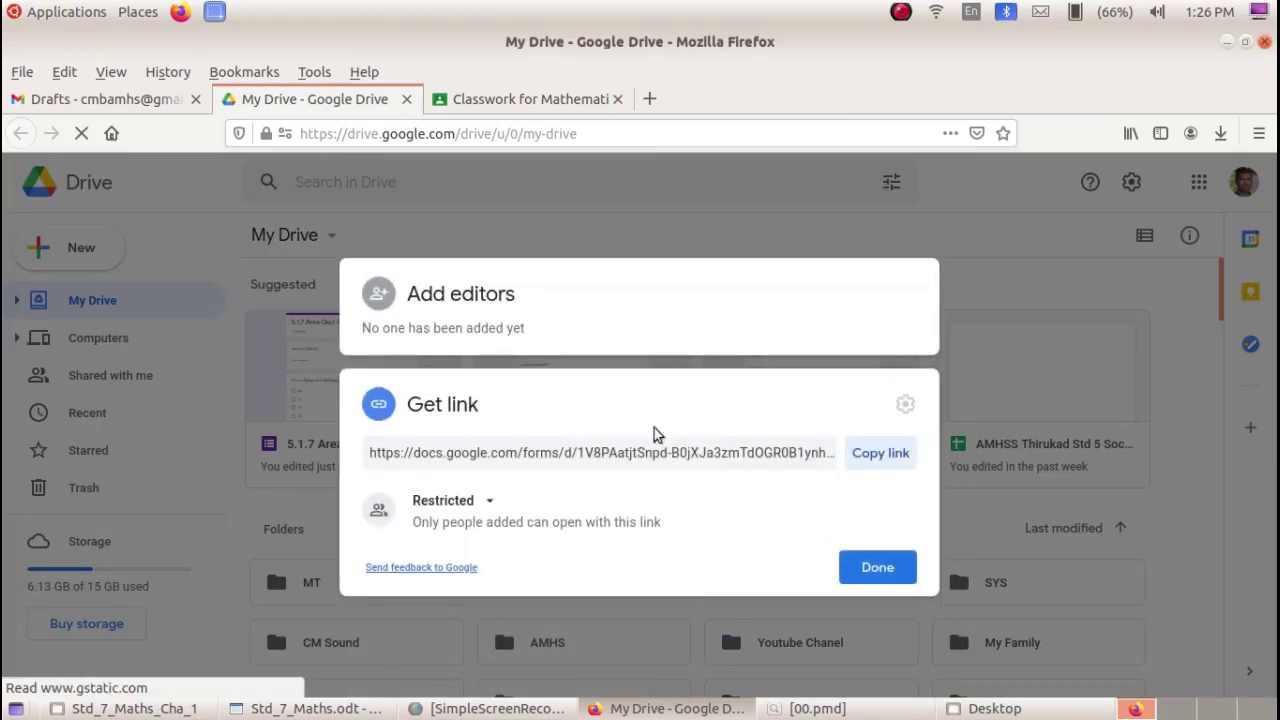
pyautogui.click(488, 503)
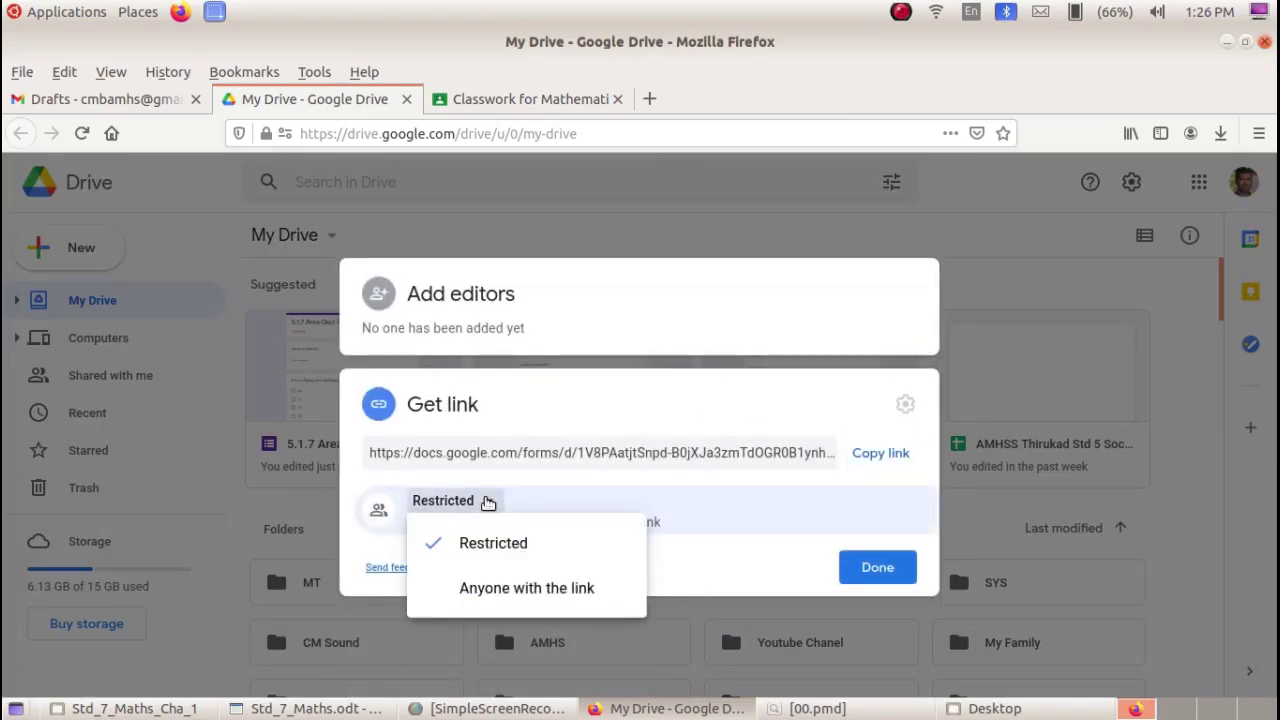
pyautogui.click(538, 588)
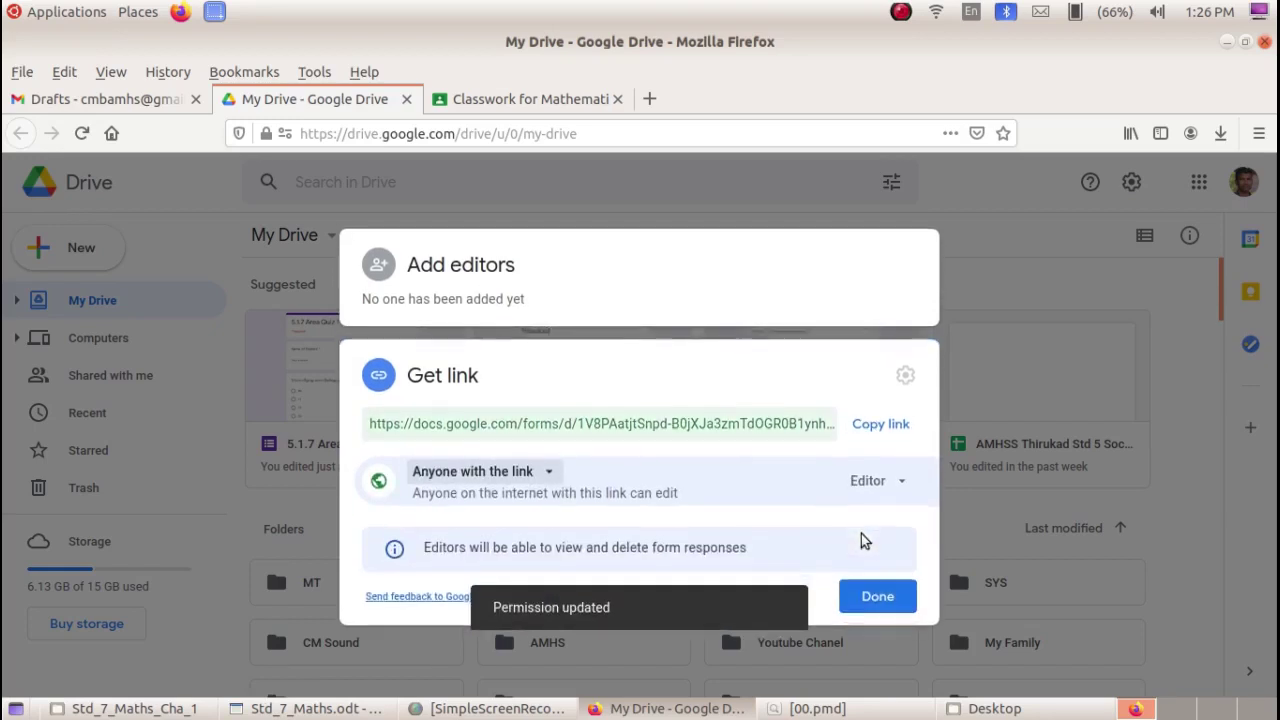
pyautogui.click(895, 482)
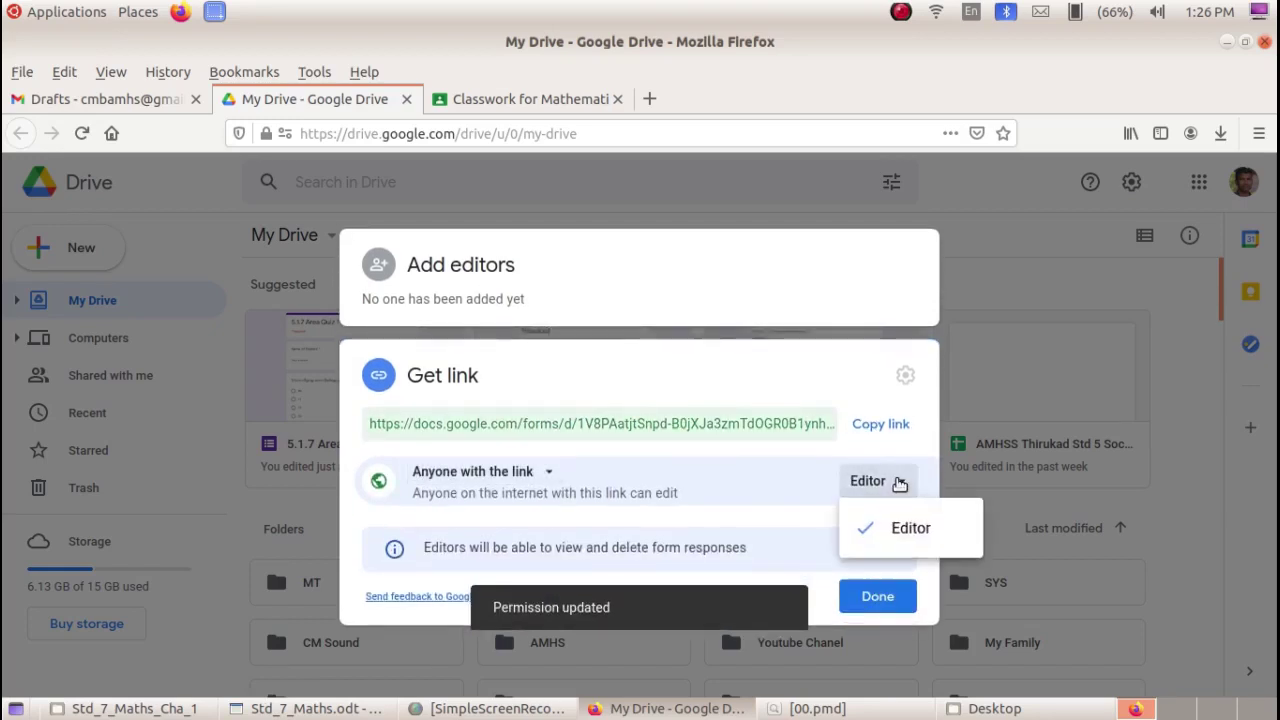
pyautogui.click(900, 426)
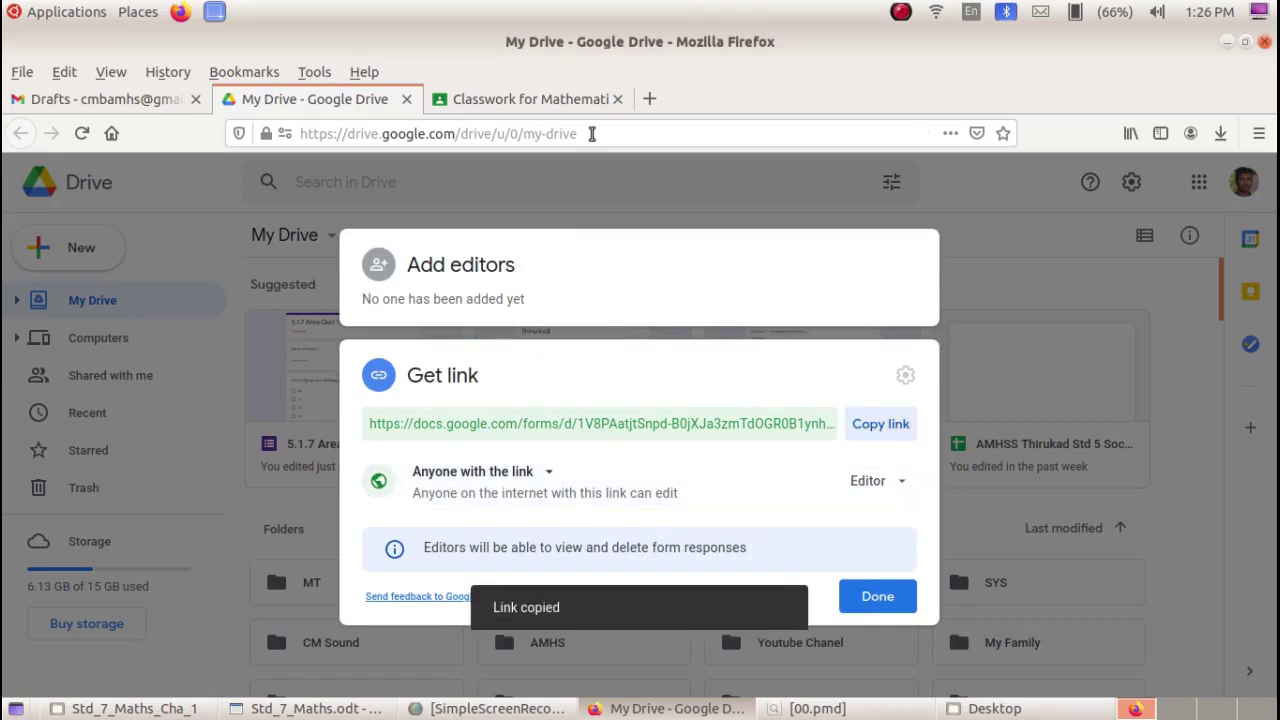
# Step: Return to Google Classroom and attach the copied form link to the 5.1.7 quiz assignment
pyautogui.click(571, 99)
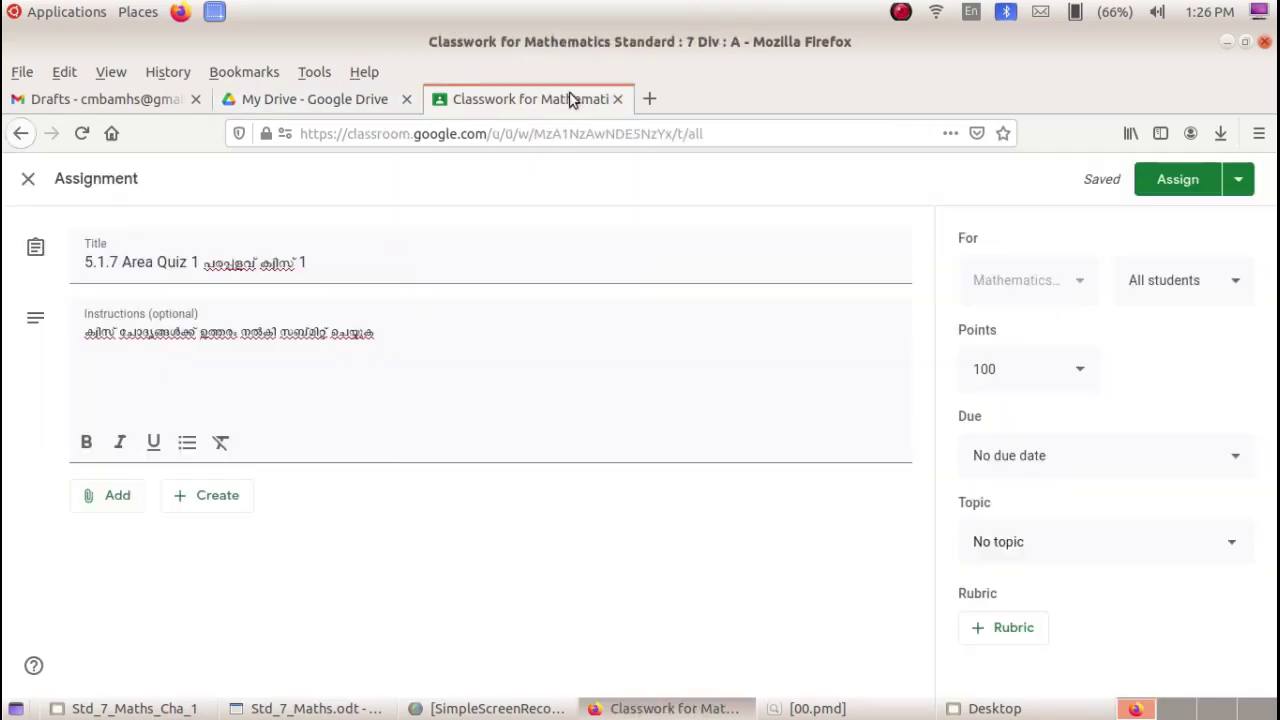
pyautogui.click(108, 505)
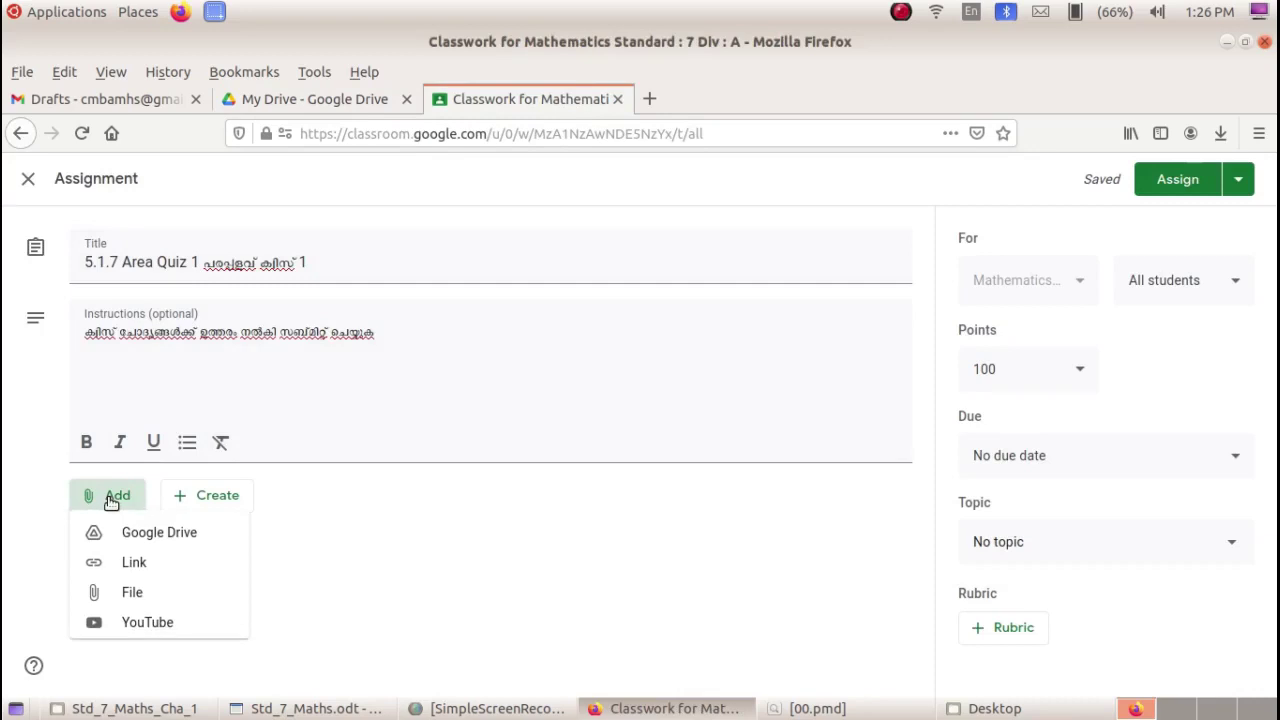
pyautogui.click(150, 567)
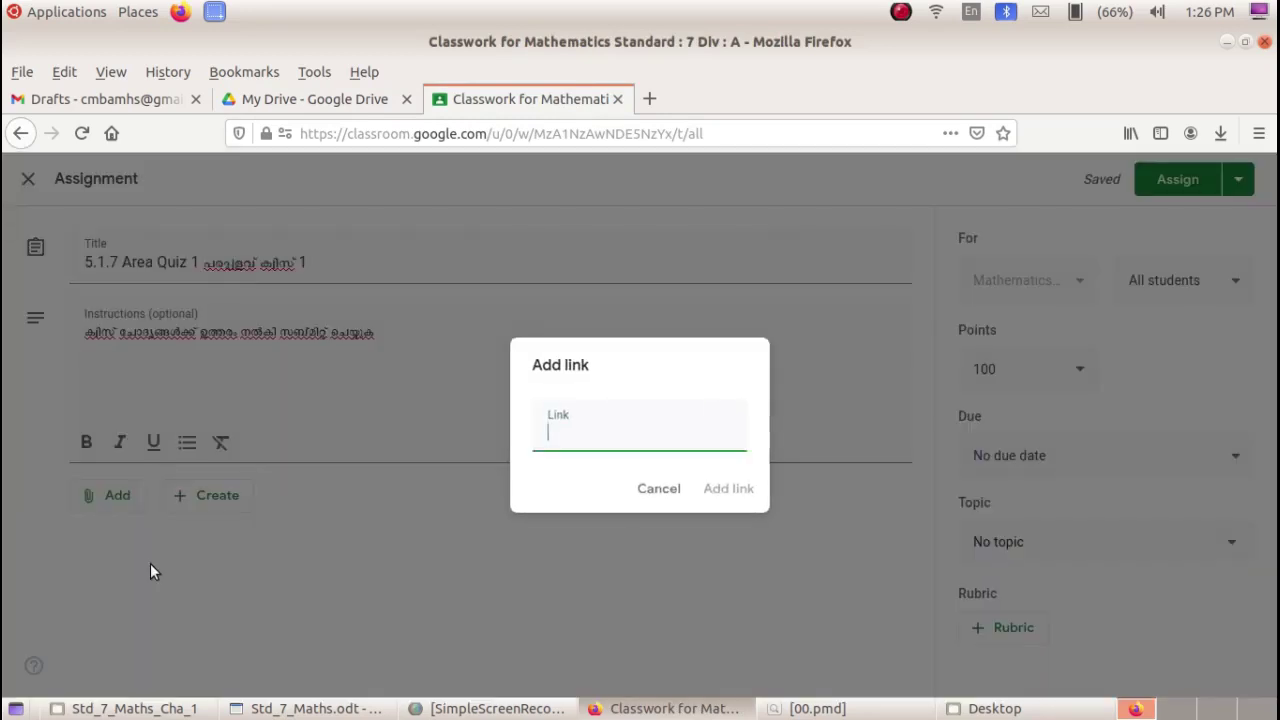
pyautogui.hotkey('ctrl', 'v')
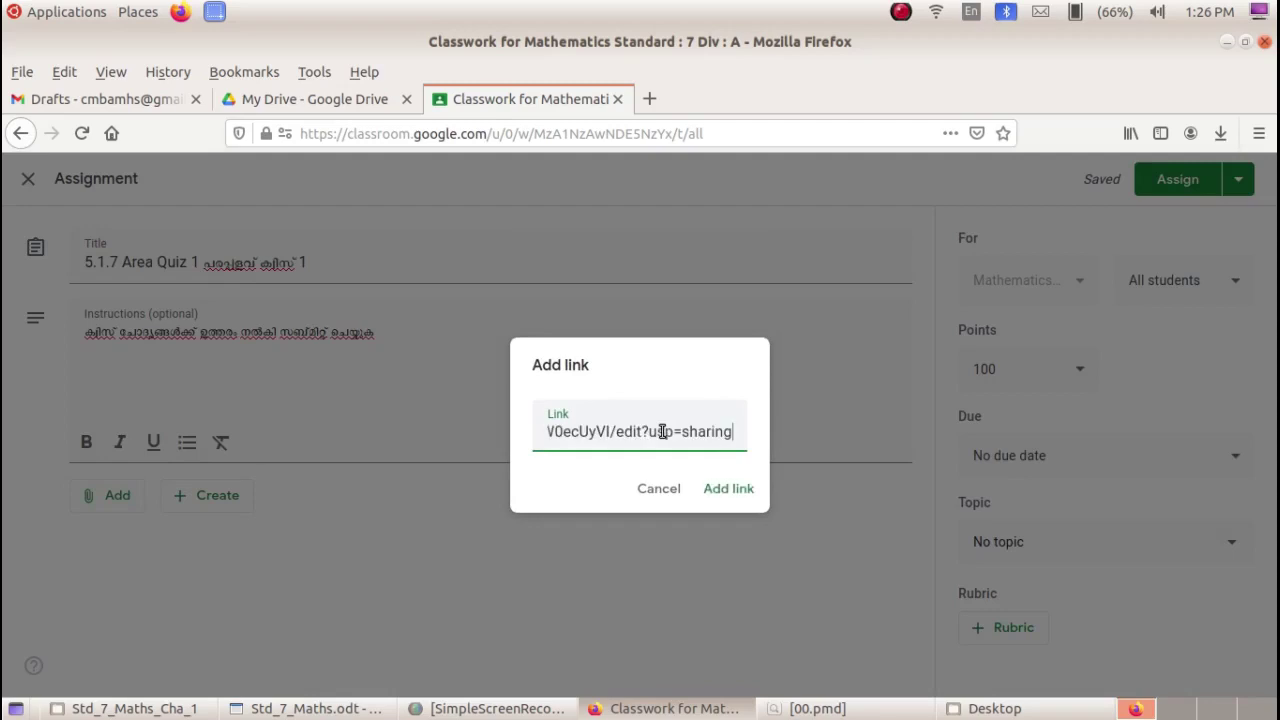
pyautogui.click(743, 491)
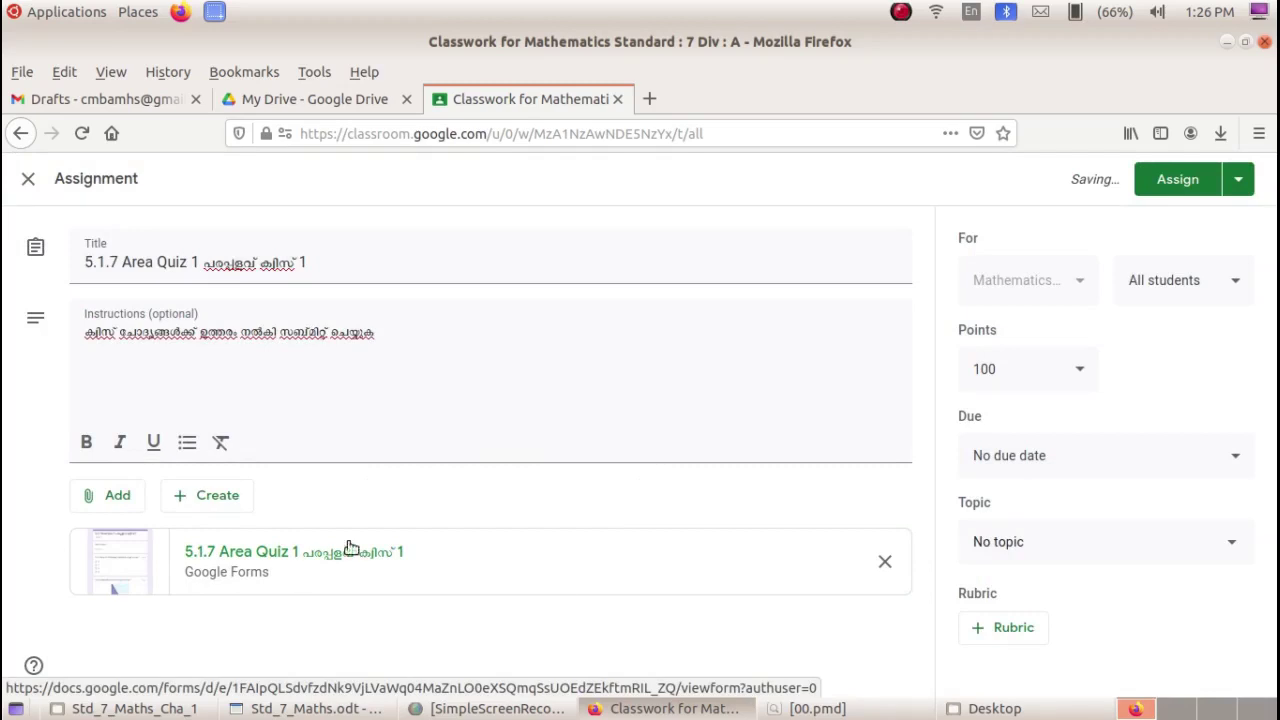
# Step: Set the quiz assignment's points to 10 and its topic to "Chapter 5 : ത്രികോണത്തിന്റെ പരപ്പളവ്"
pyautogui.moveTo(1008, 369); pyautogui.dragTo(957, 370)
pyautogui.write('10')
pyautogui.click(1157, 358)
pyautogui.click(1163, 542)
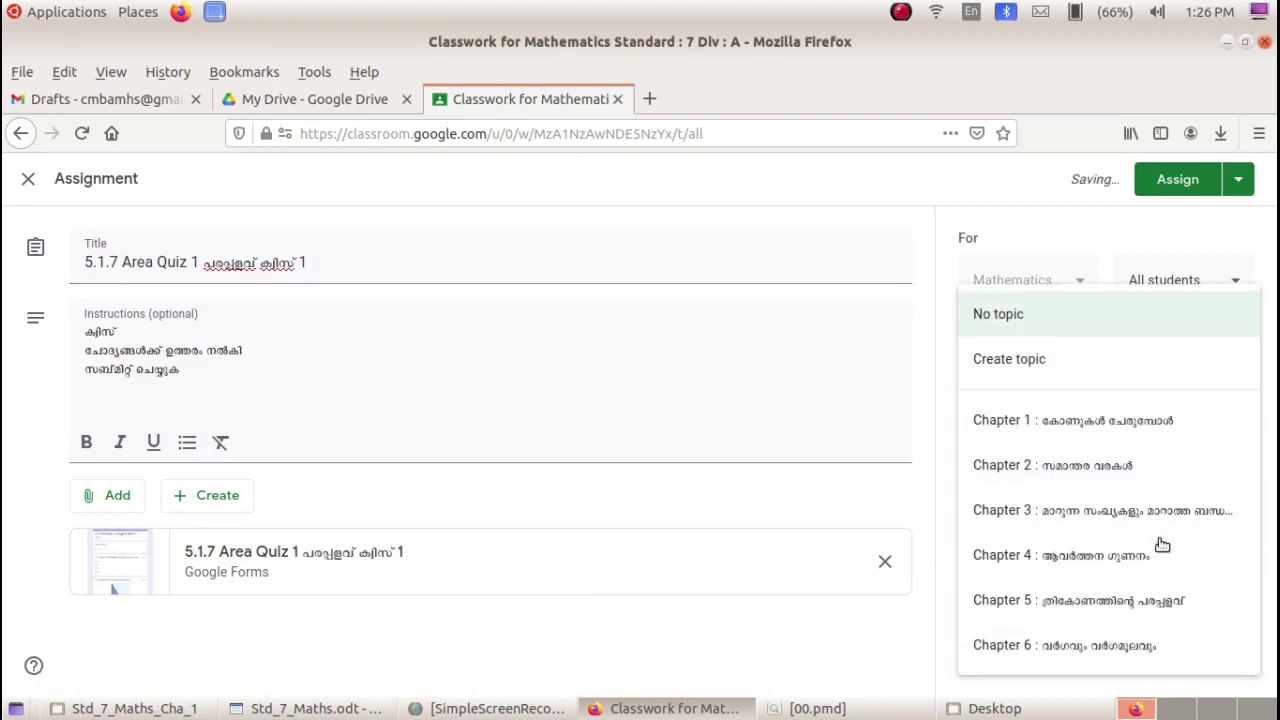
pyautogui.click(1143, 603)
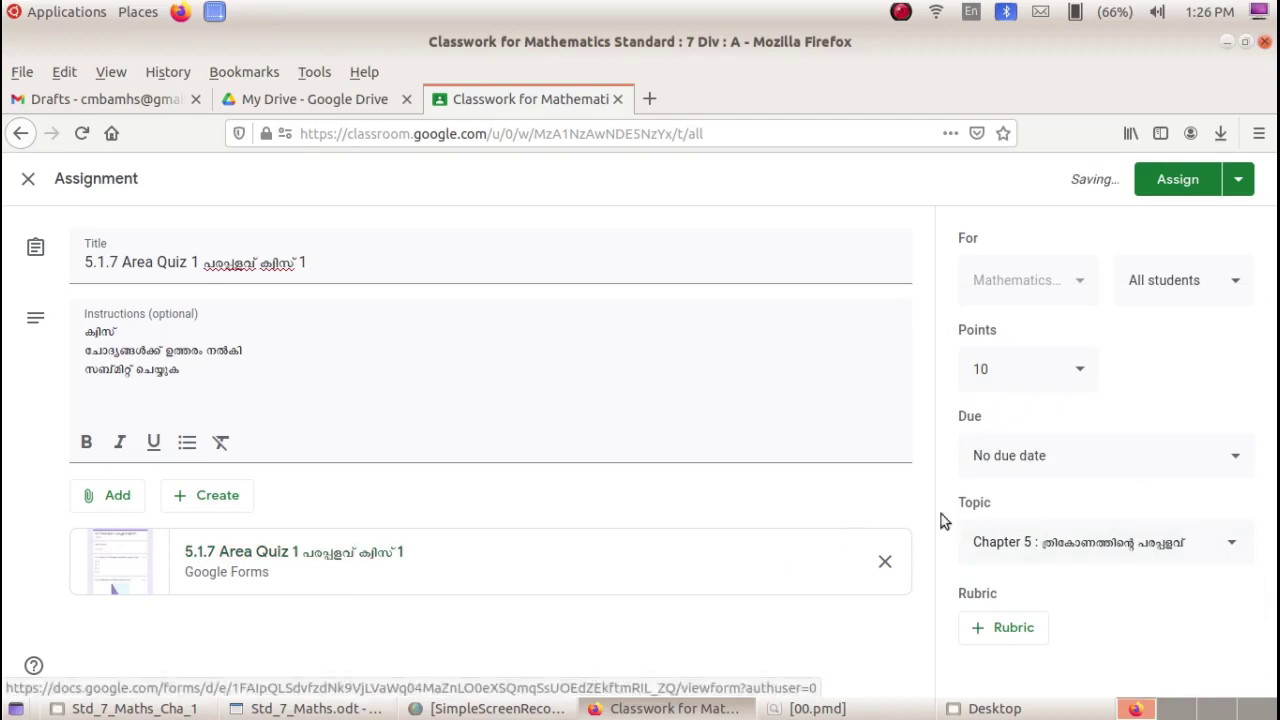
# Step: Save the 5.1.7 quiz assignment as a draft and check its place in the Chapter 5 list
pyautogui.click(1238, 179)
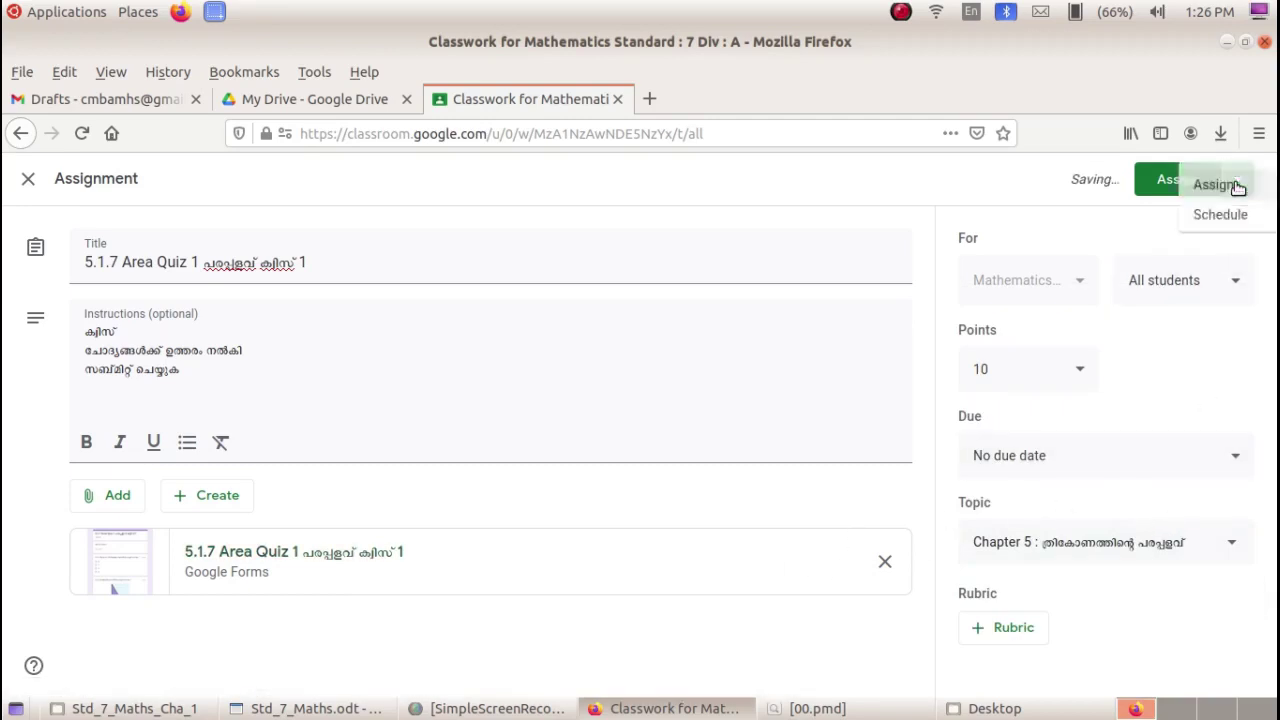
pyautogui.click(1216, 249)
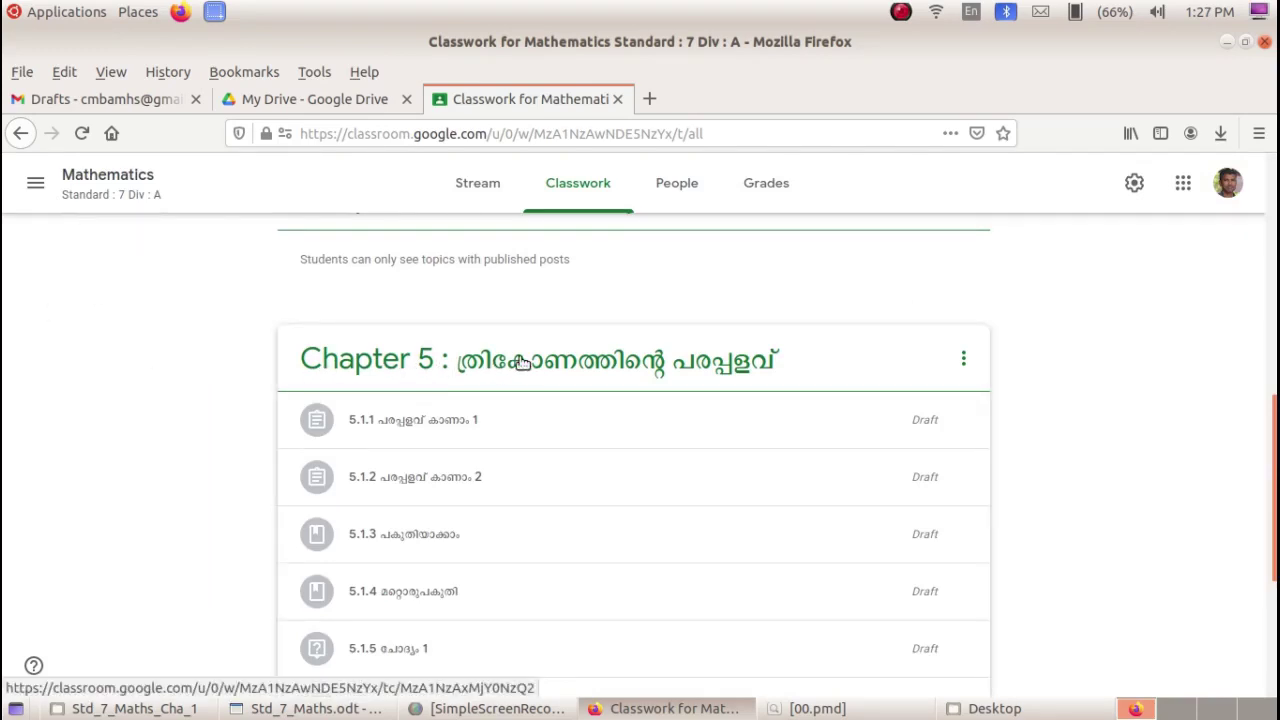
pyautogui.scroll(-1, 688, 357)
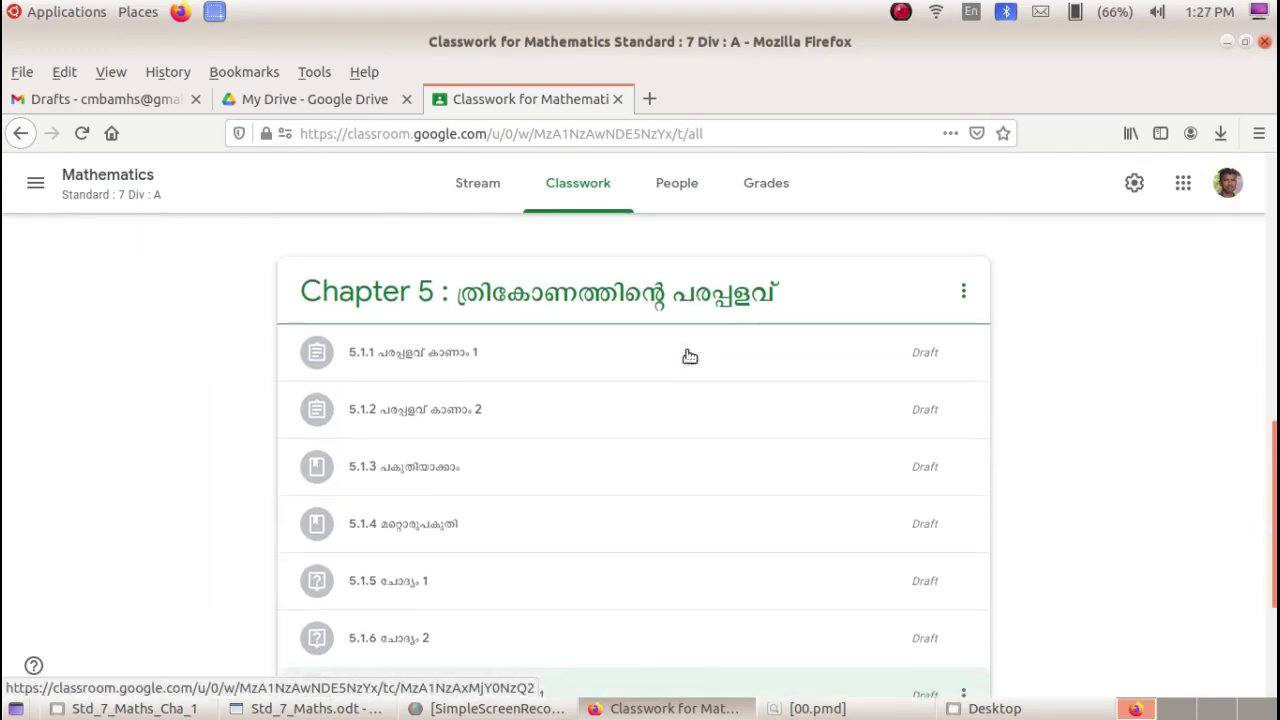
pyautogui.scroll(-1, 686, 356)
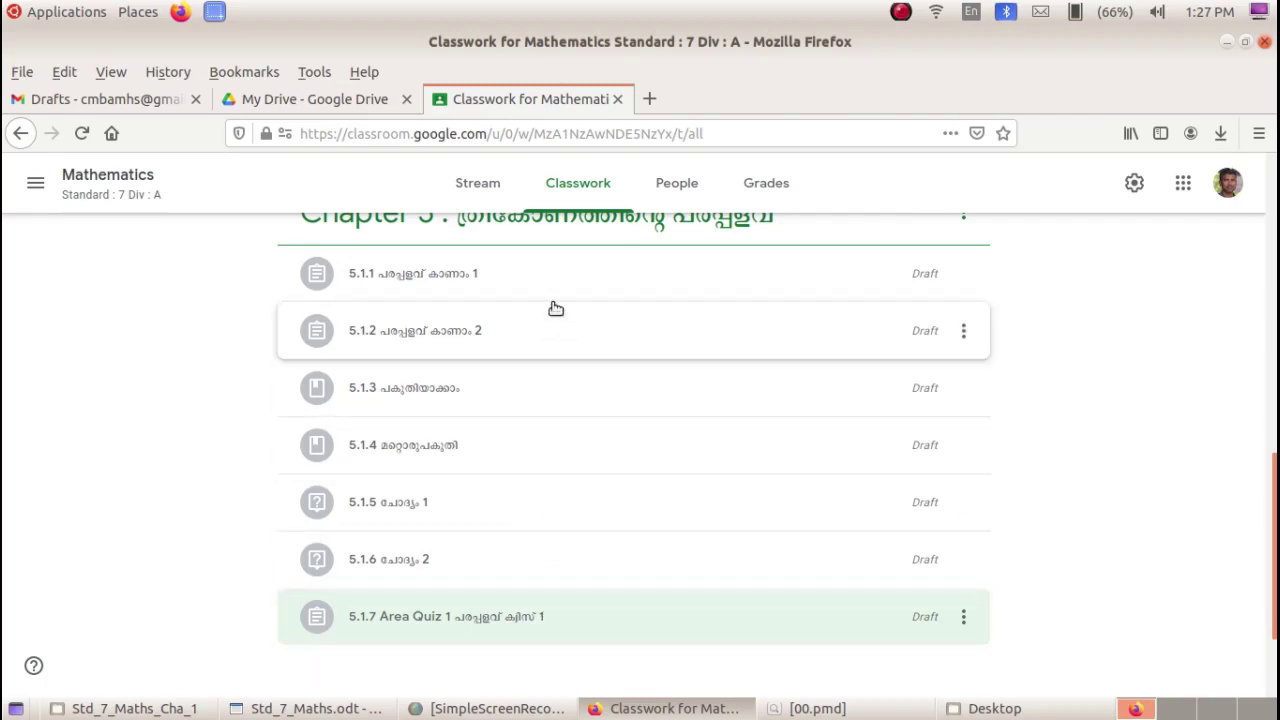
pyautogui.scroll(-1, 656, 290)
pyautogui.scroll(2, 651, 309)
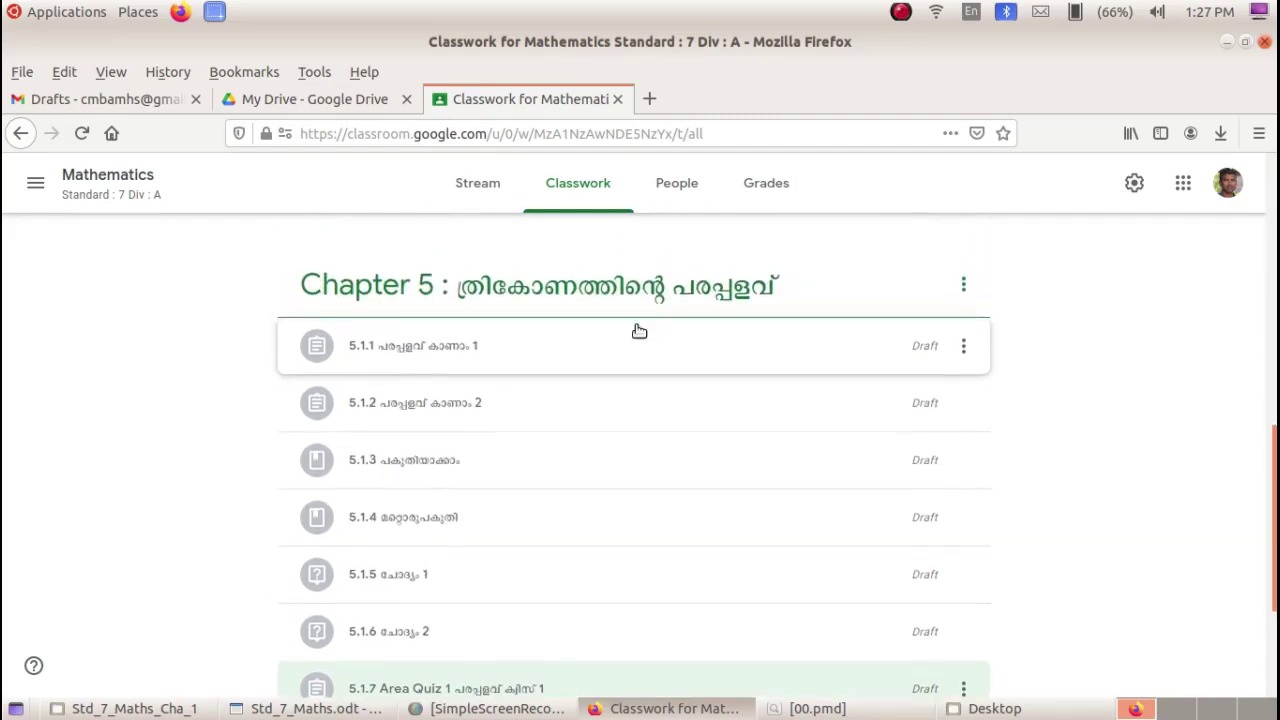